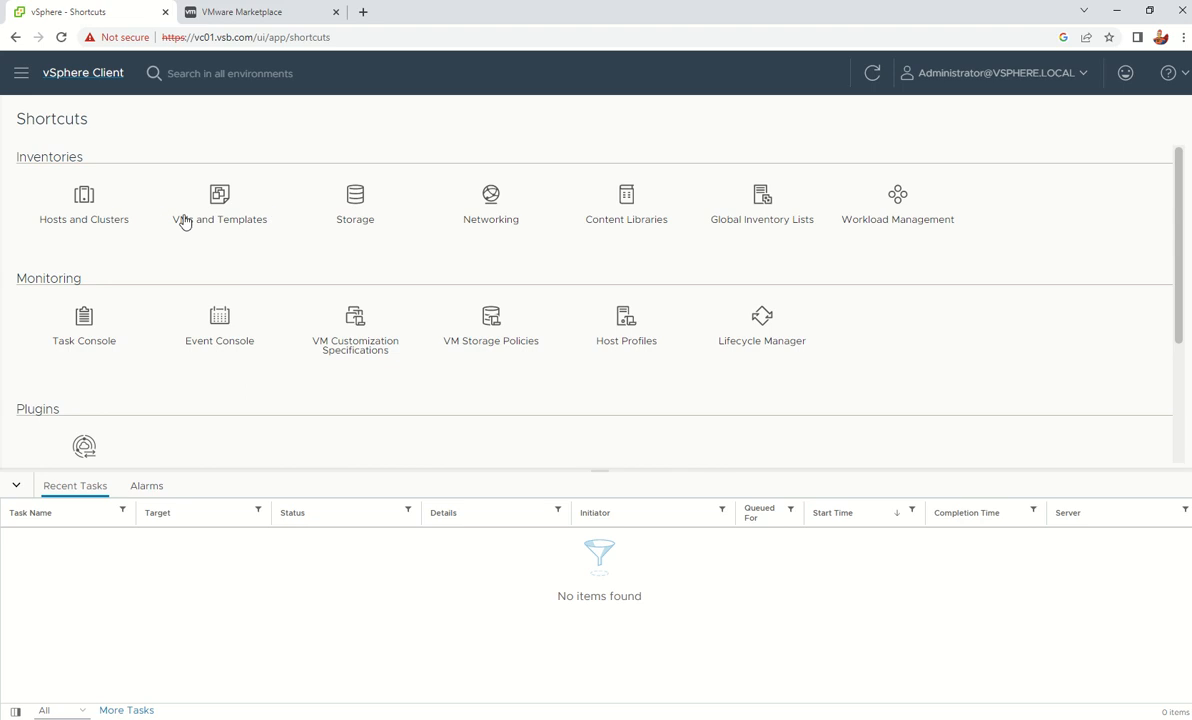
Open VMs and Templates to show the powered-off VM2022 summary (2 CPUs, 4 GB memory)
left_click(220, 205)
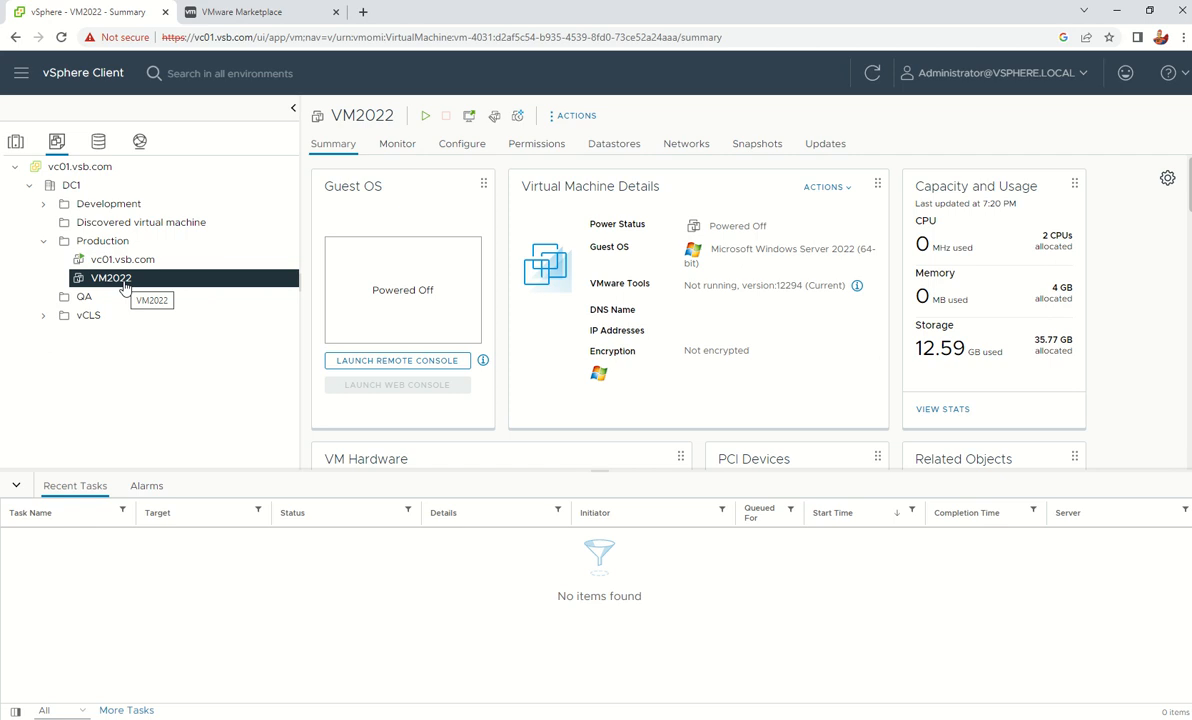
right_click(125, 278)
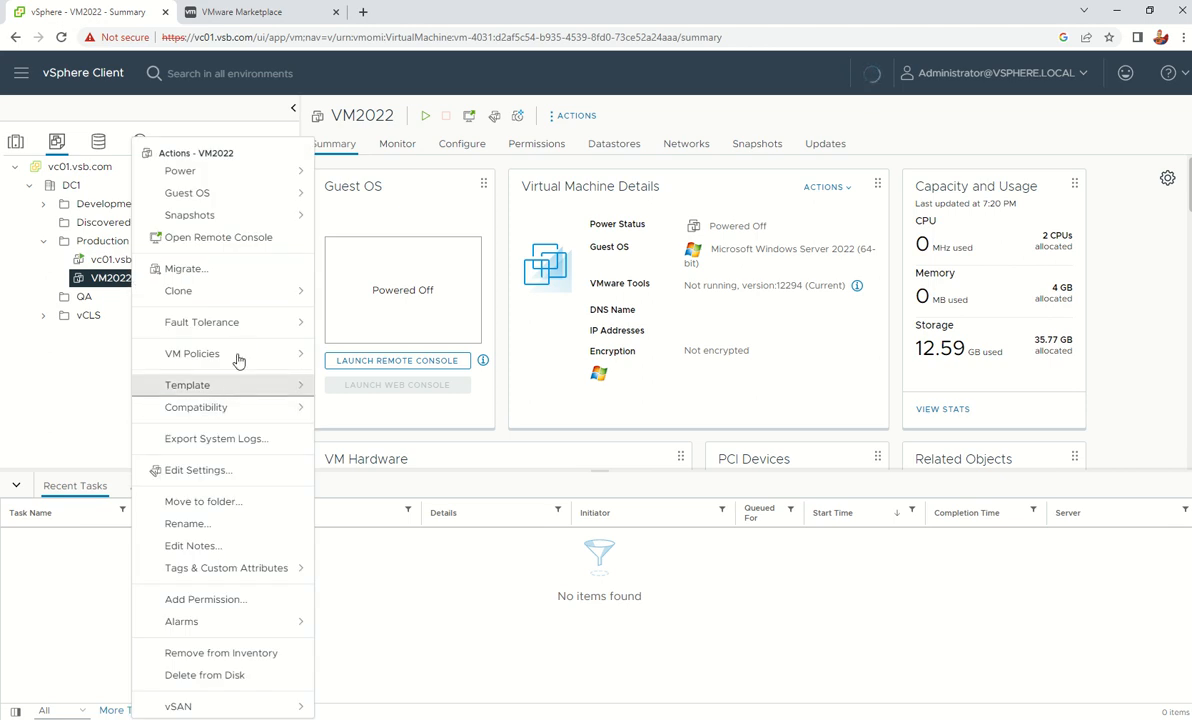
Launch Clone to Virtual Machine from VM2022's Clone actions
mouse_move(232, 293)
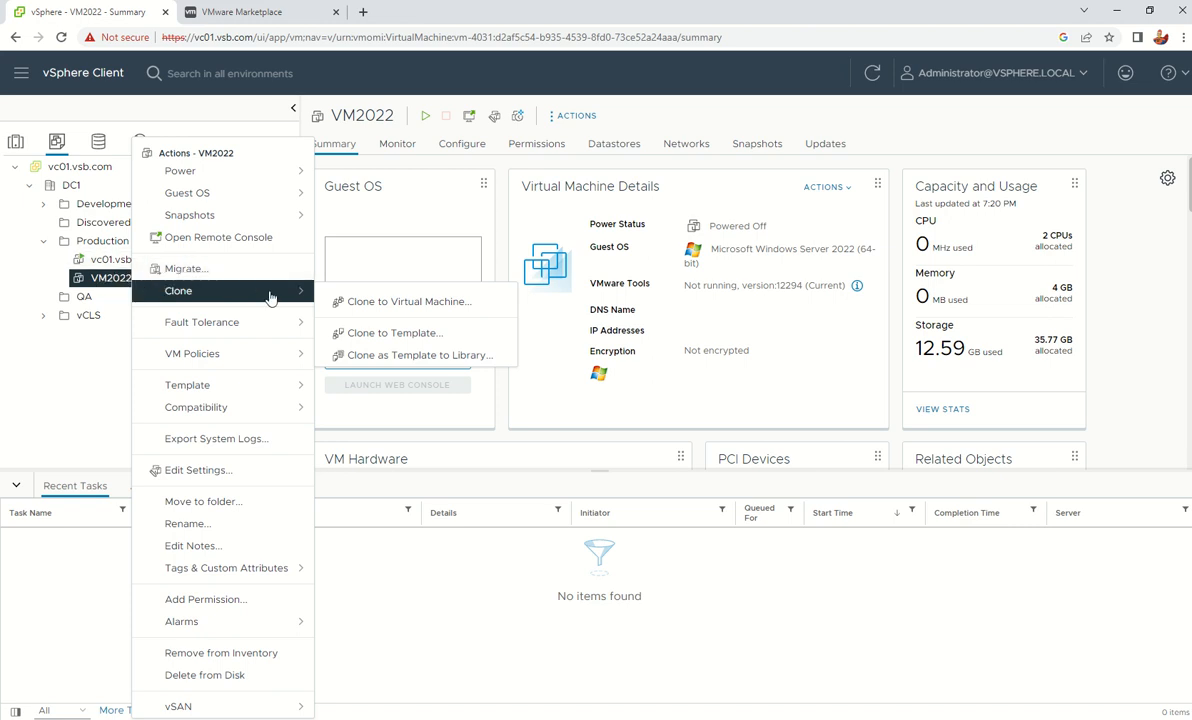
left_click(94, 288)
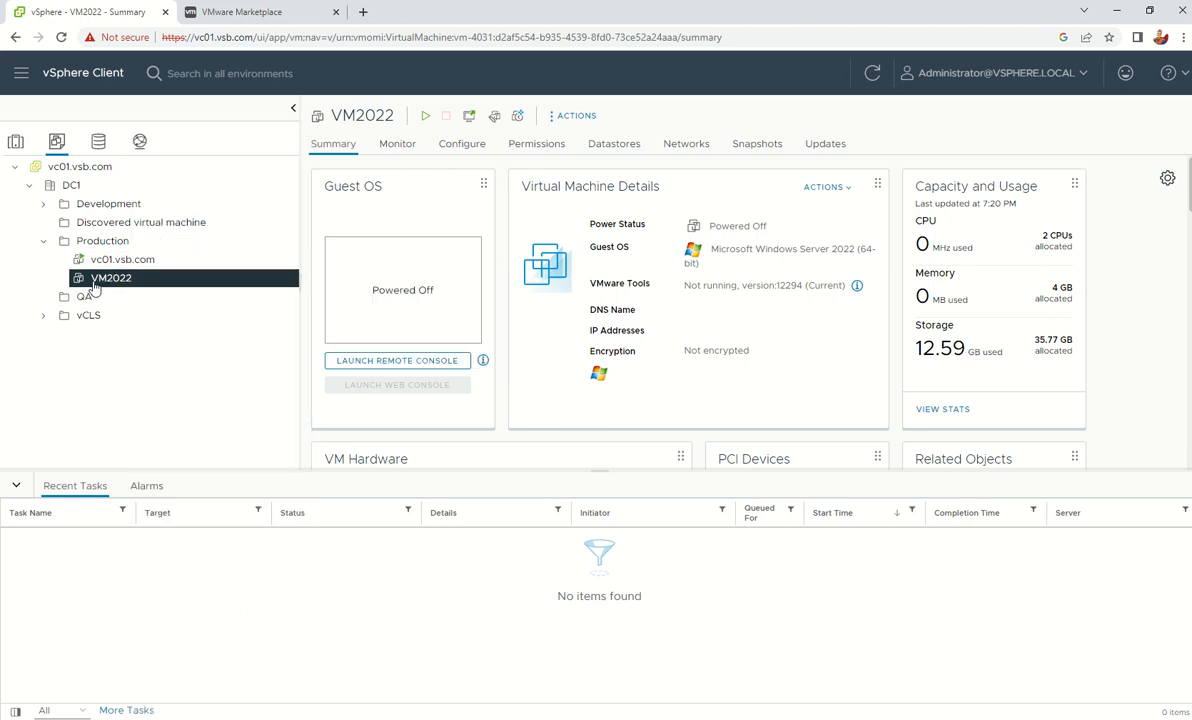
right_click(94, 288)
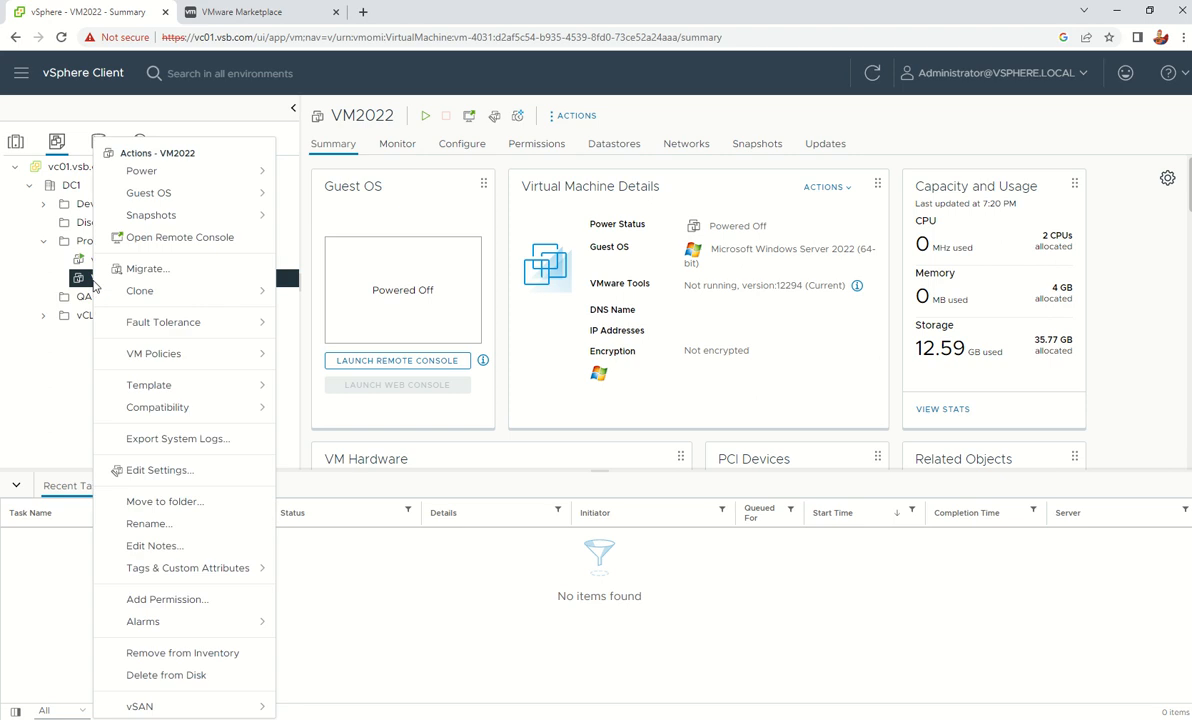
right_click(82, 290)
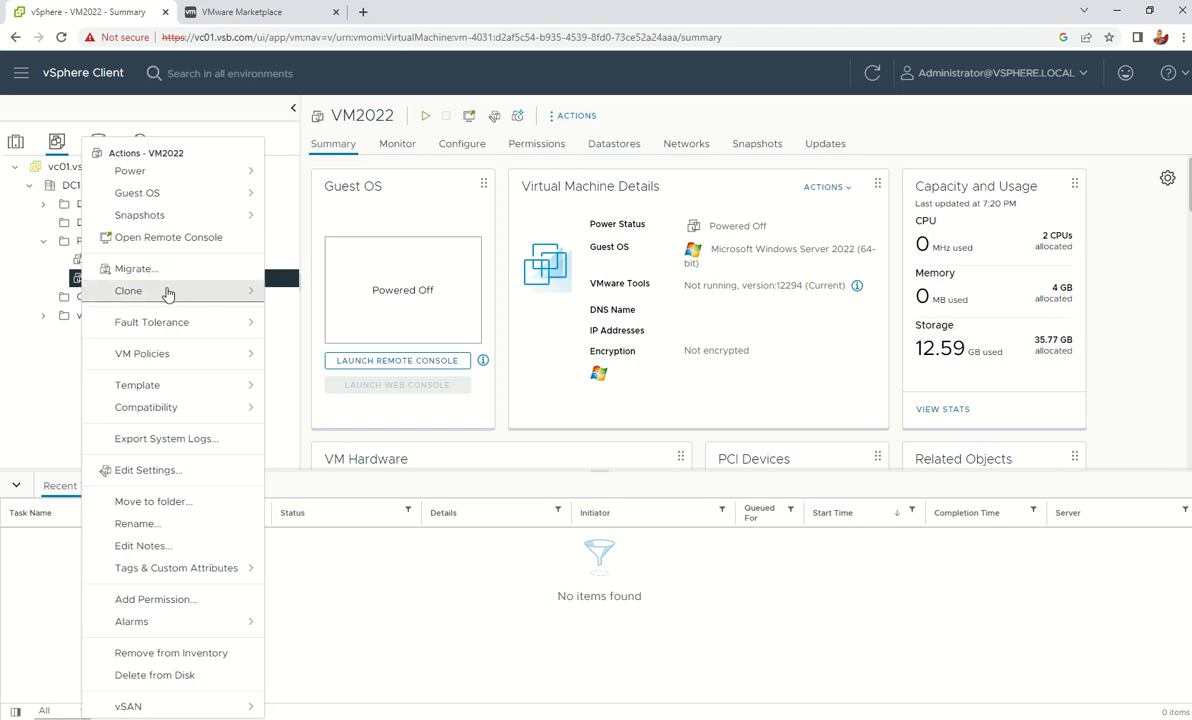
mouse_move(167, 292)
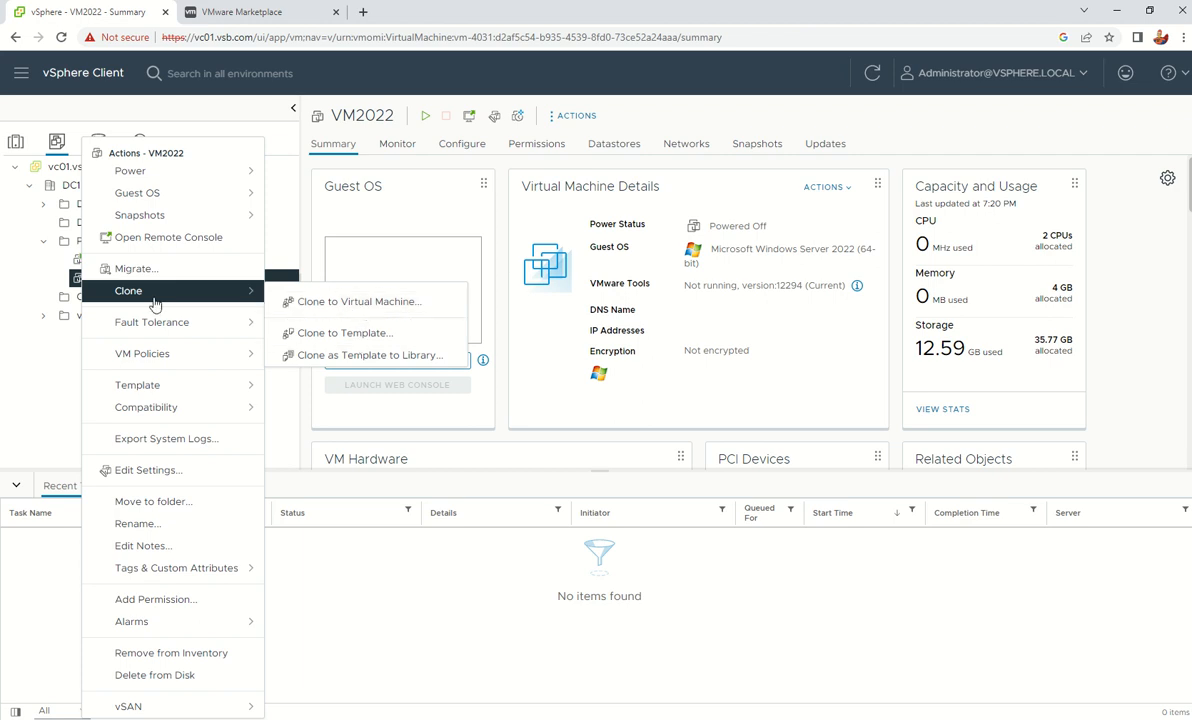
left_click(330, 304)
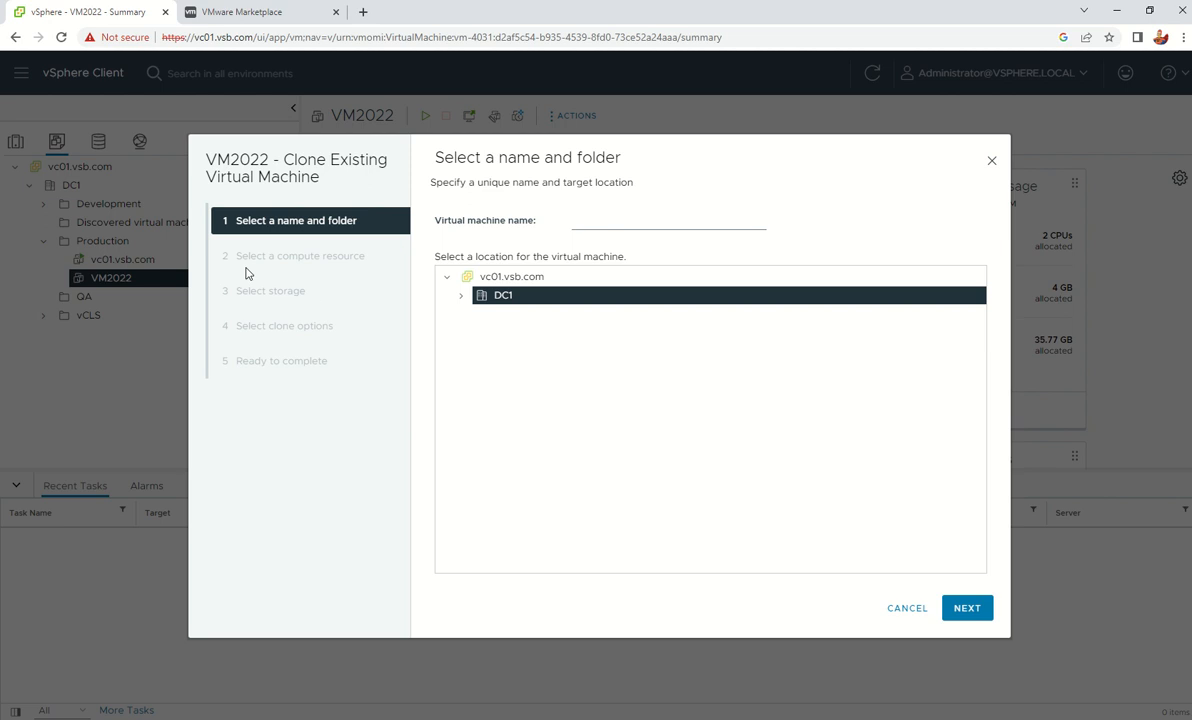
Name the clone vm2023, place it in DC1's QA folder, and accept NC1 as compute resource
left_click(641, 219)
left_click(641, 219)
type("vm2023")
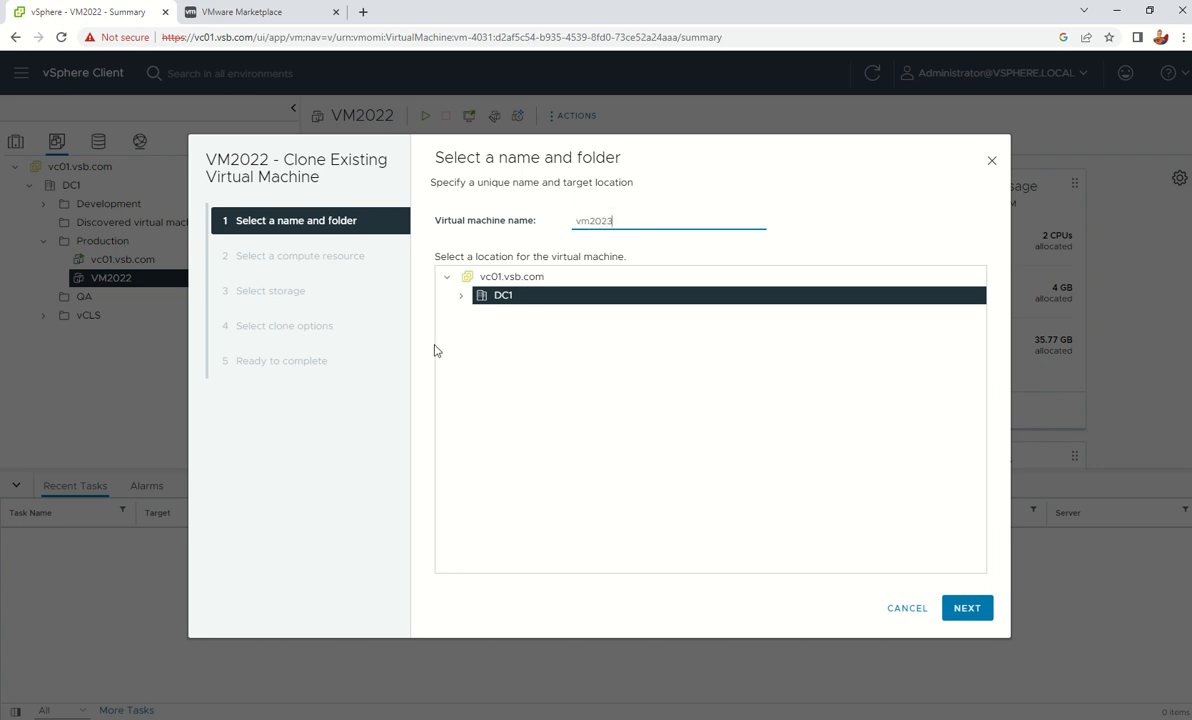
left_click(460, 295)
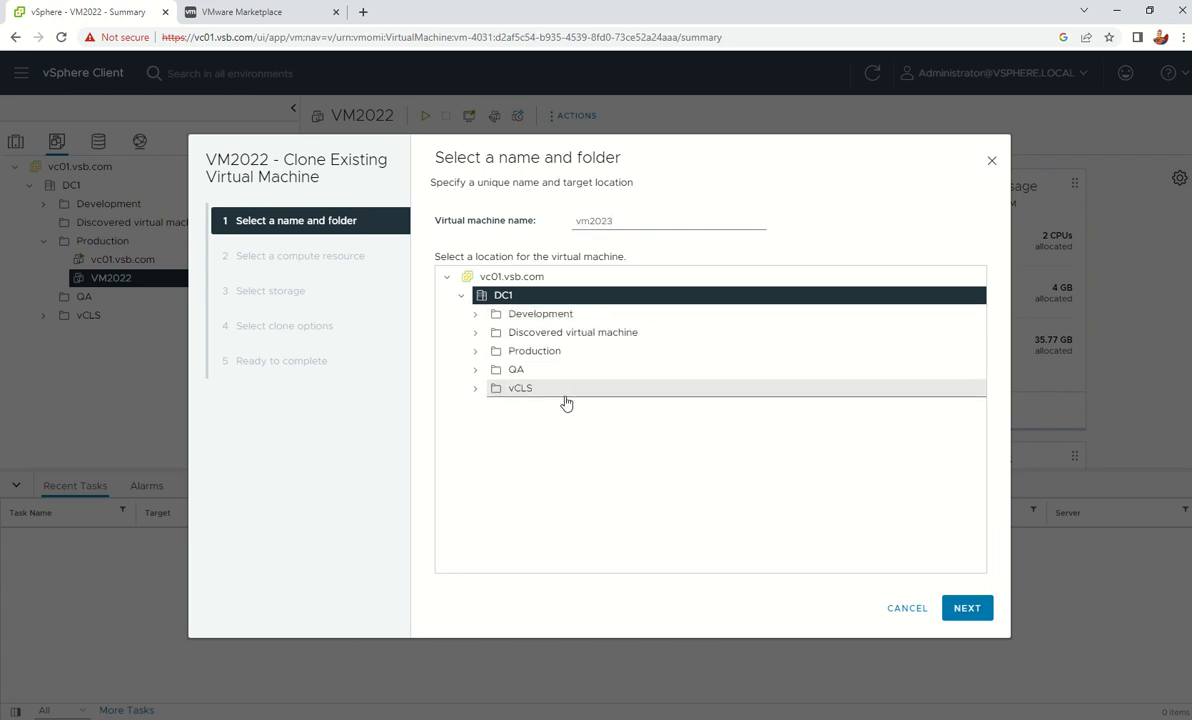
left_click(562, 368)
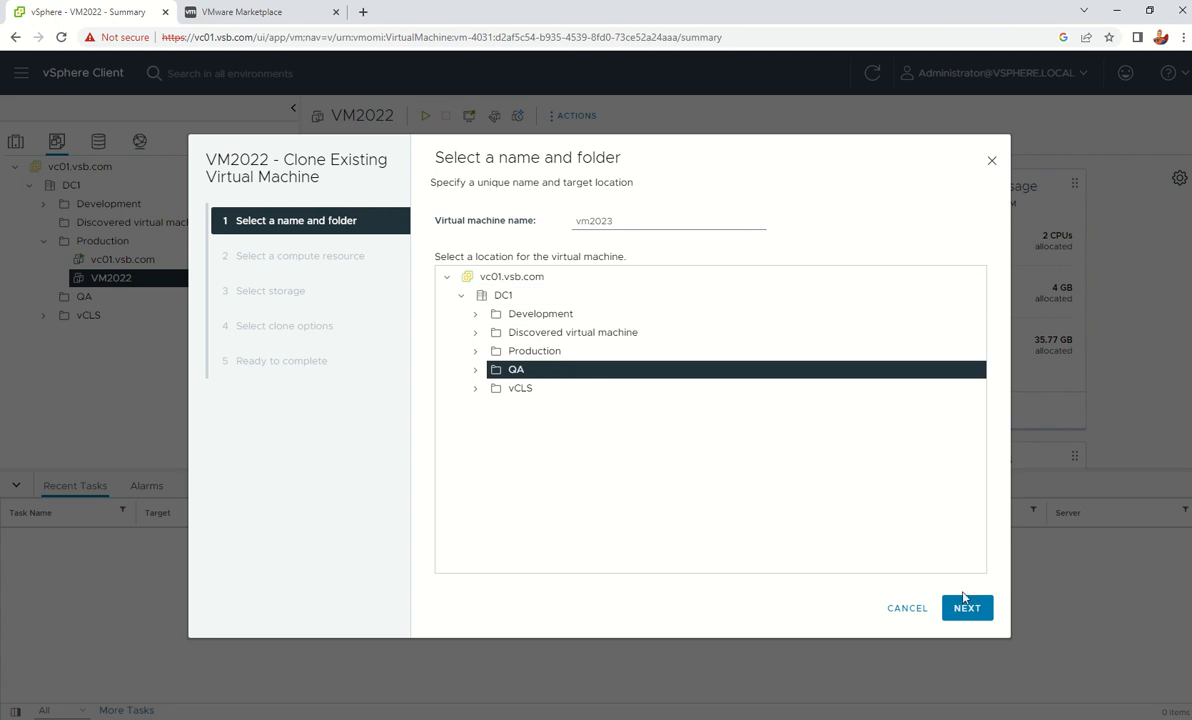
left_click(966, 608)
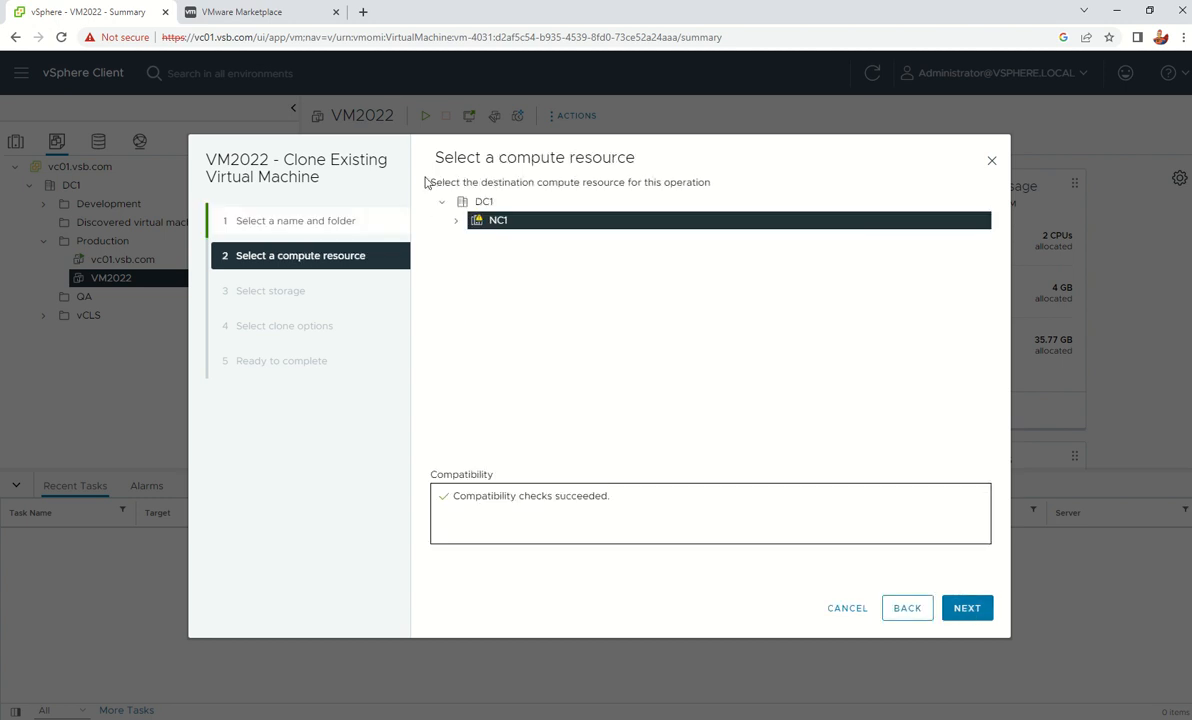
left_click(457, 221)
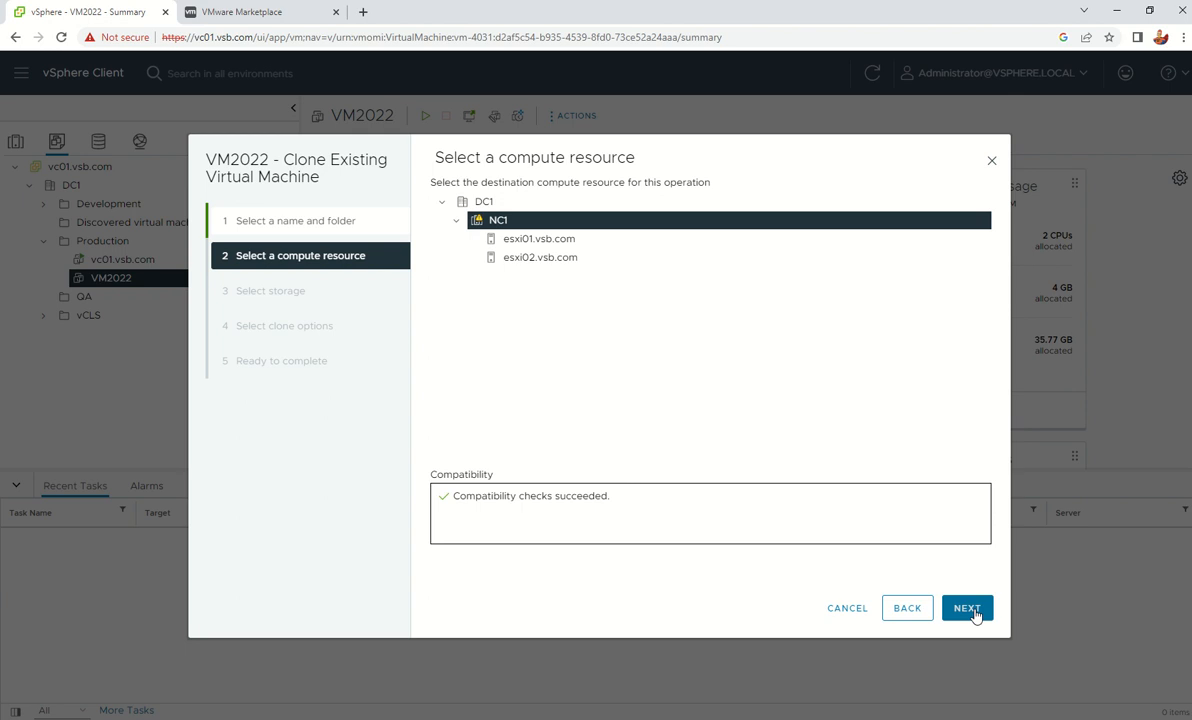
left_click(966, 609)
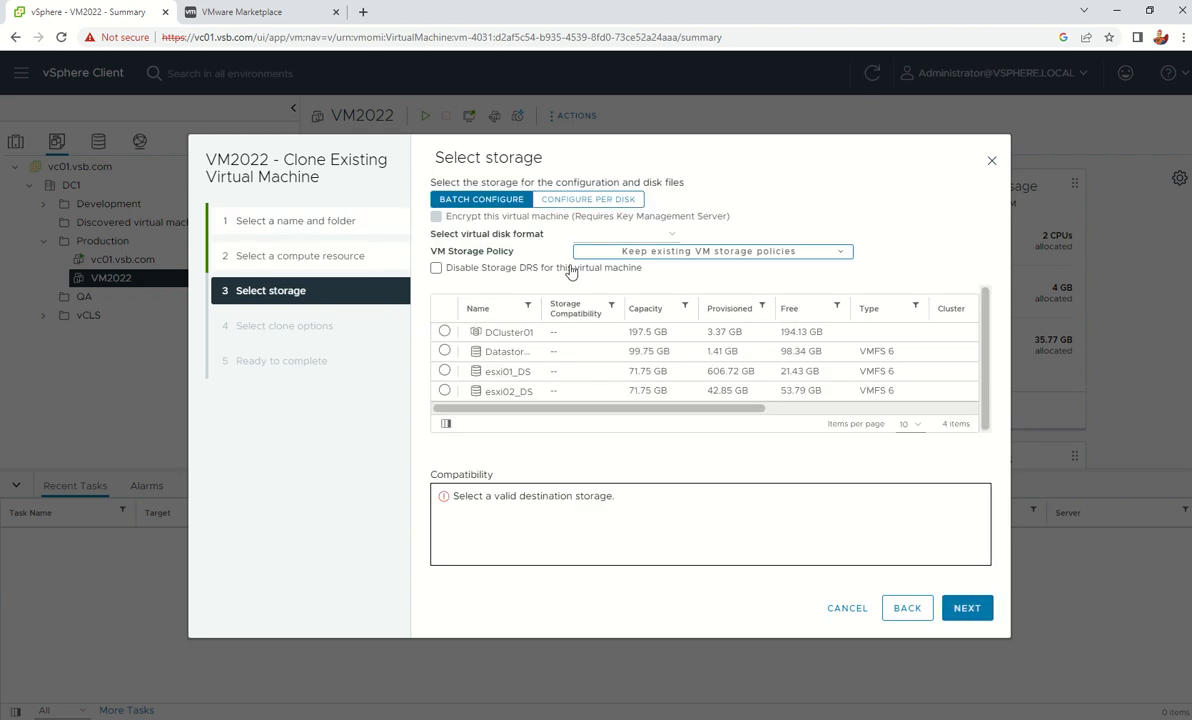
Put the clone on DCluster01 with Thin Provision disks and tick hardware customization
left_click(444, 331)
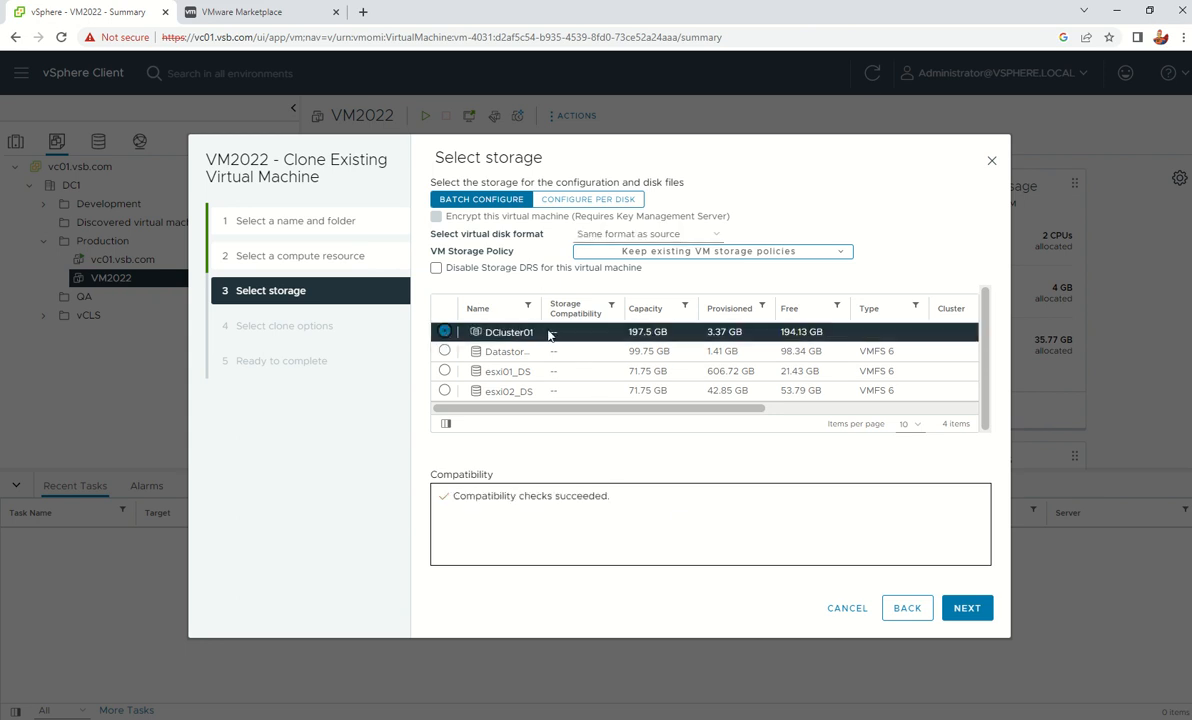
left_click(648, 234)
left_click(639, 289)
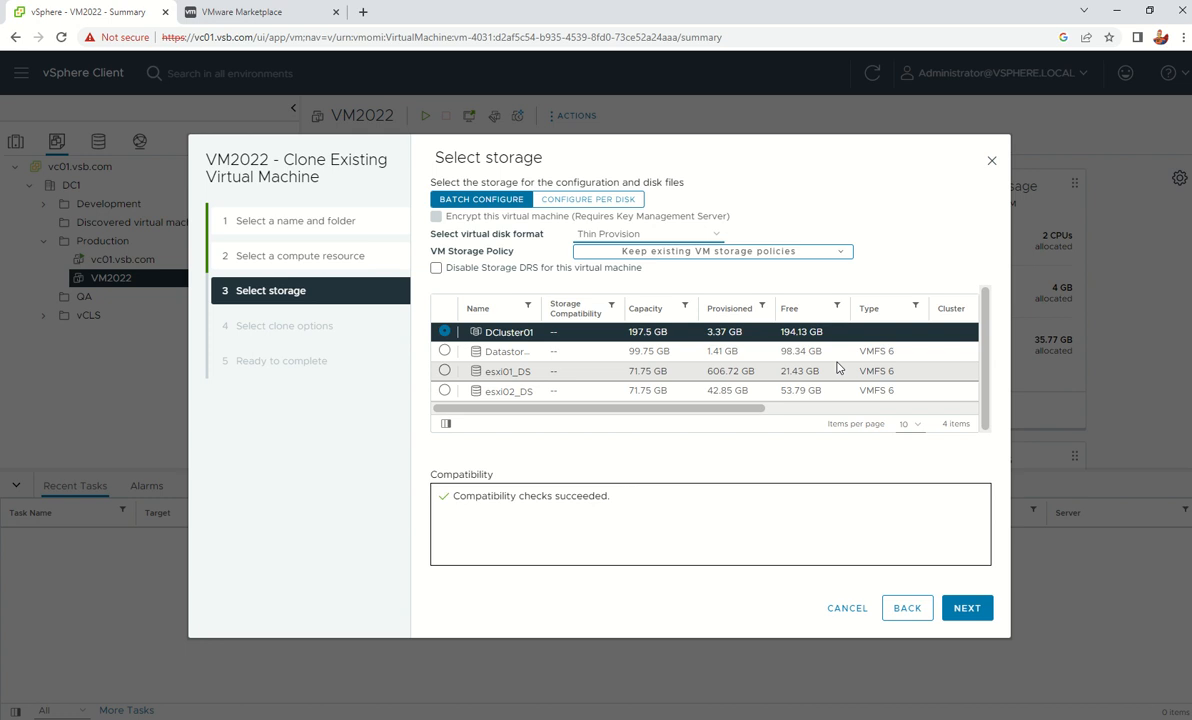
left_click(620, 235)
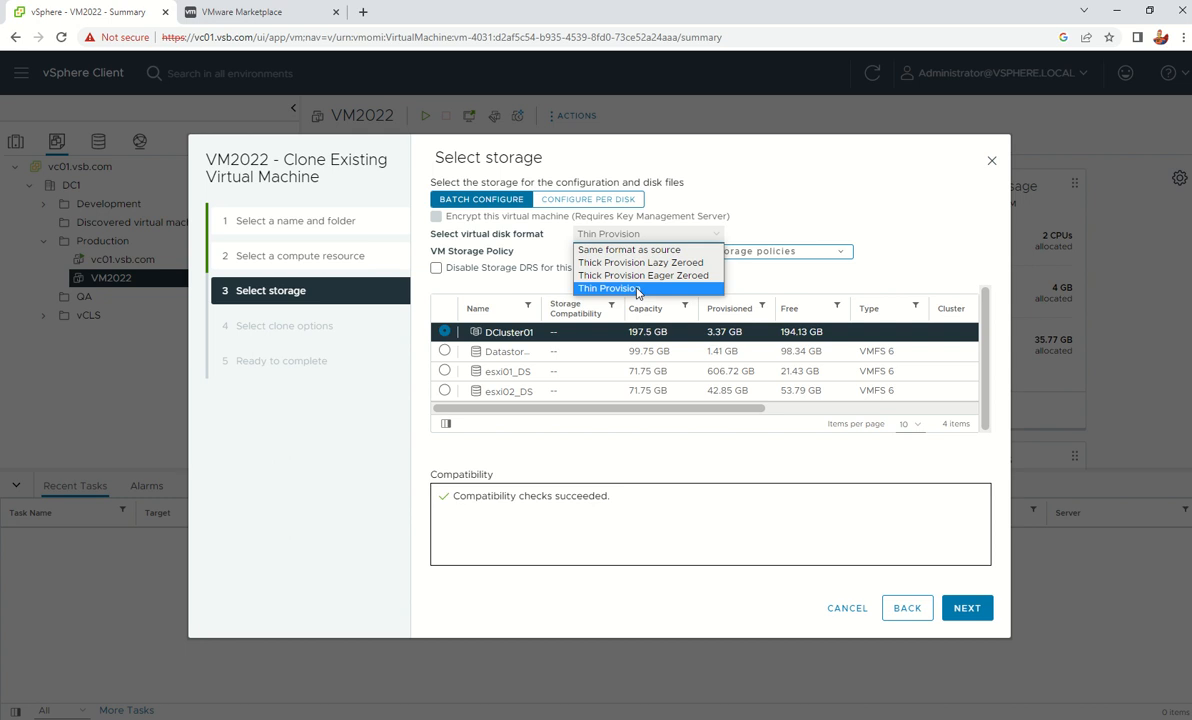
left_click(637, 290)
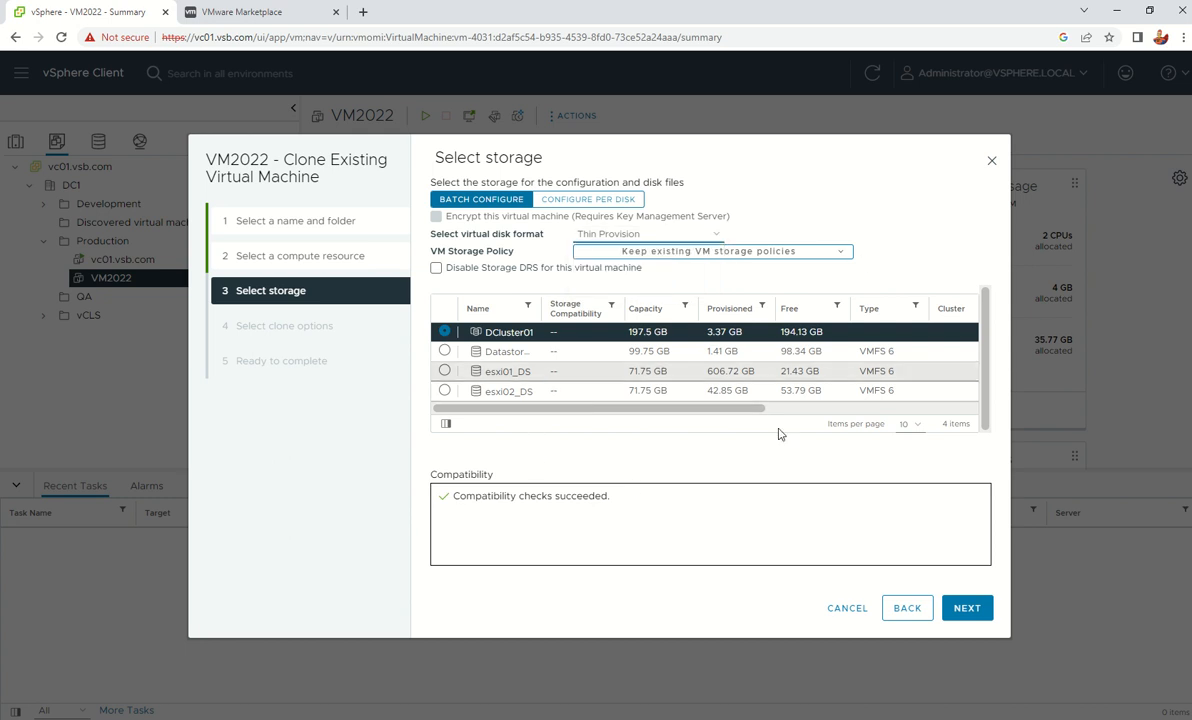
left_click(965, 610)
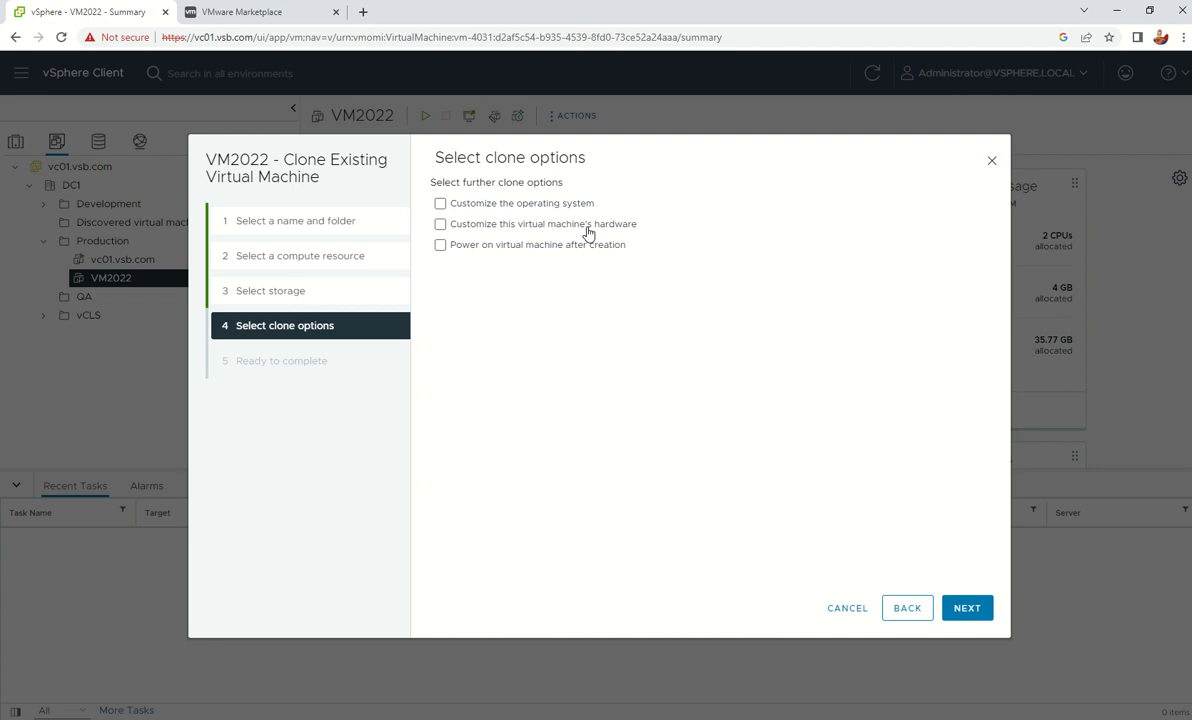
left_click(587, 232)
Leave power-on after creation unticked, keep the default hardware, and finish creating vm2023
left_click(489, 250)
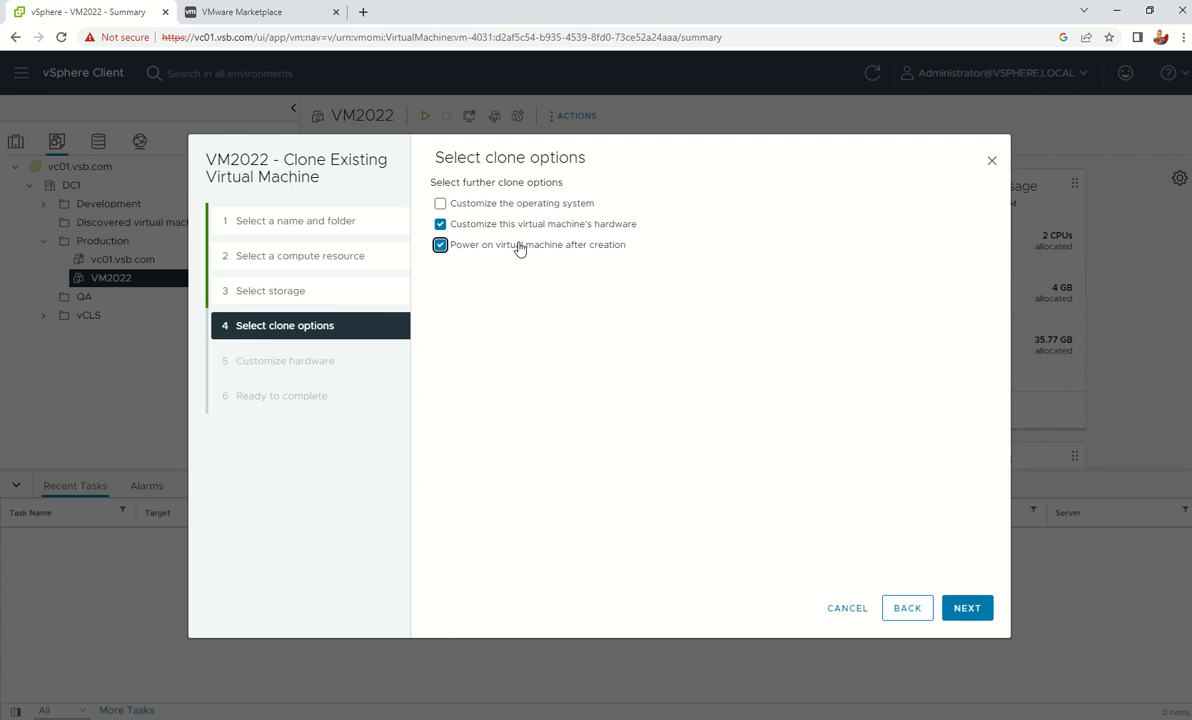
left_click(519, 249)
left_click(968, 607)
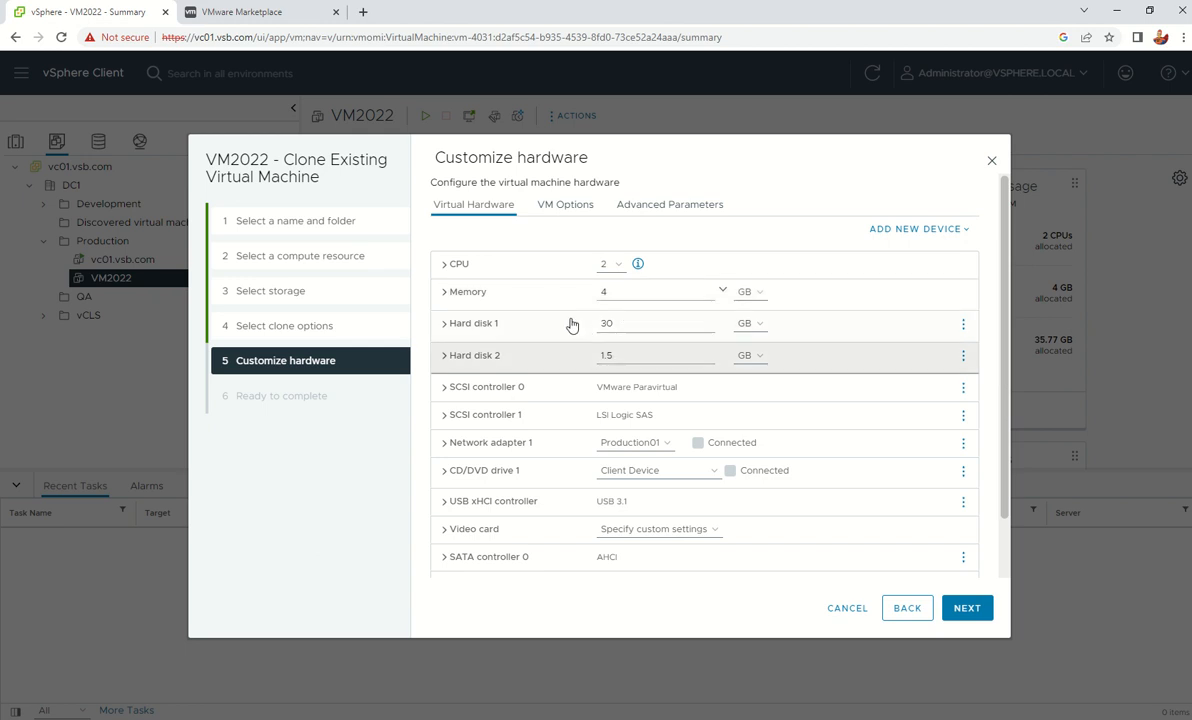
scroll(630, 387, "down", 2)
scroll(630, 387, "up", 2)
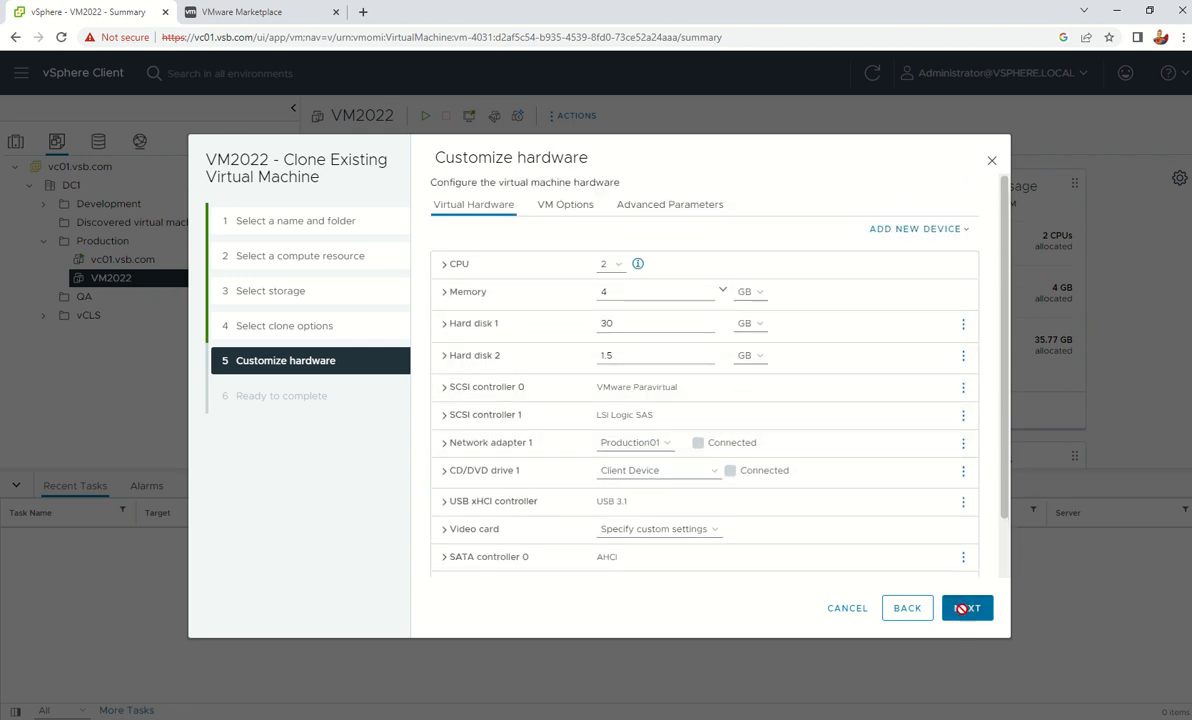
left_click(965, 610)
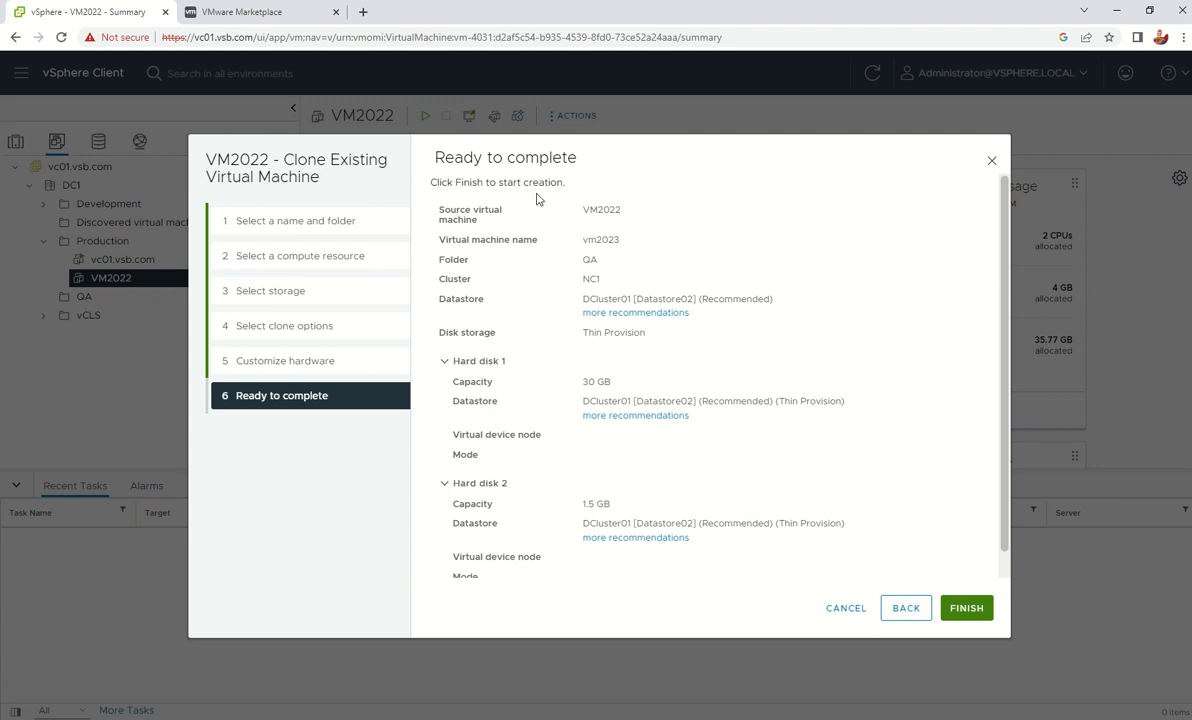
left_click(963, 610)
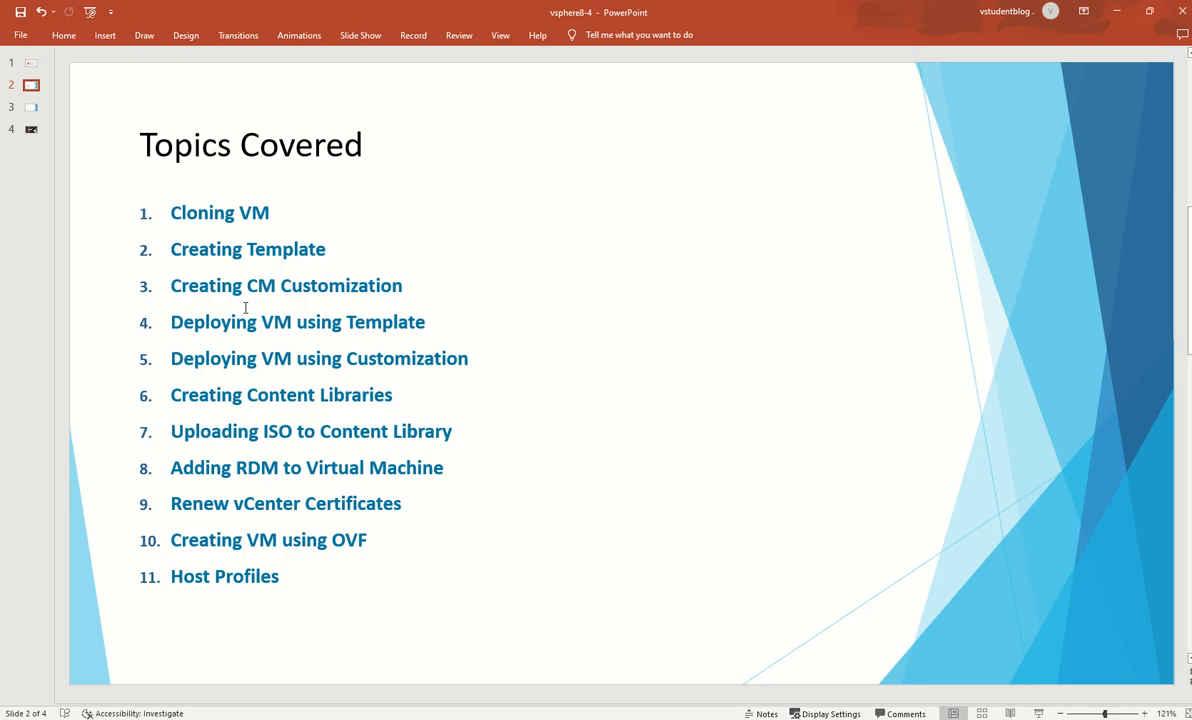
Minimize PowerPoint to bring vSphere Client back into view
left_click(1121, 10)
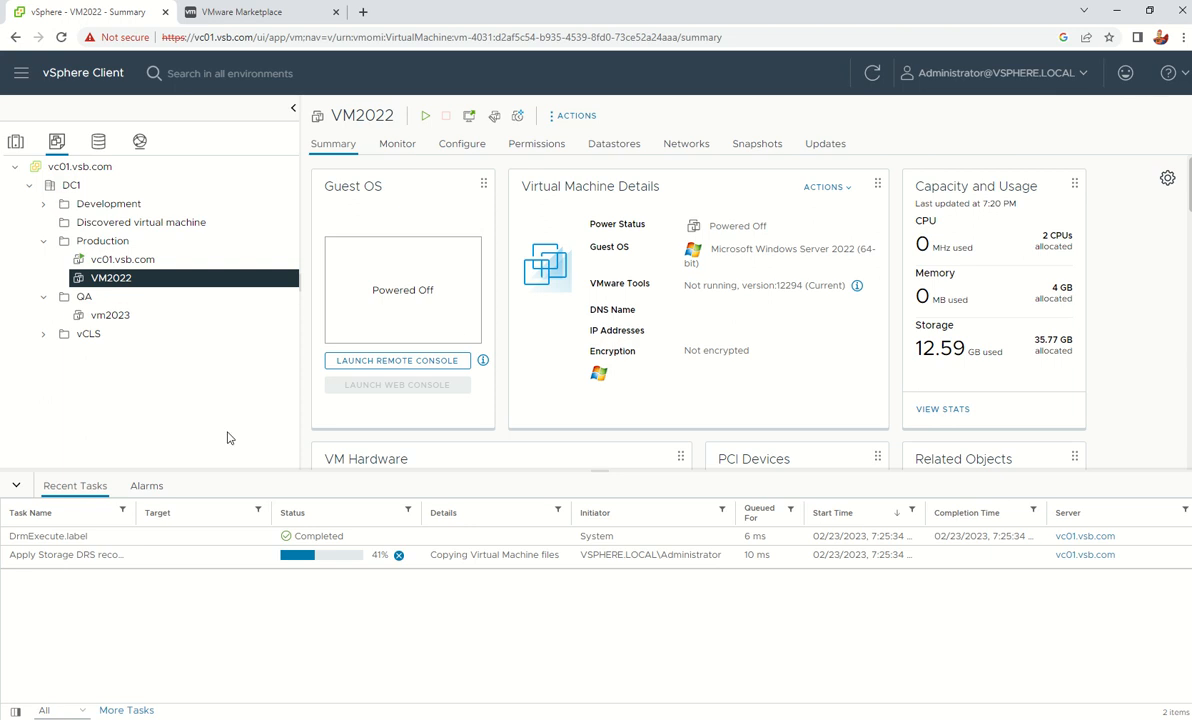
left_click(108, 316)
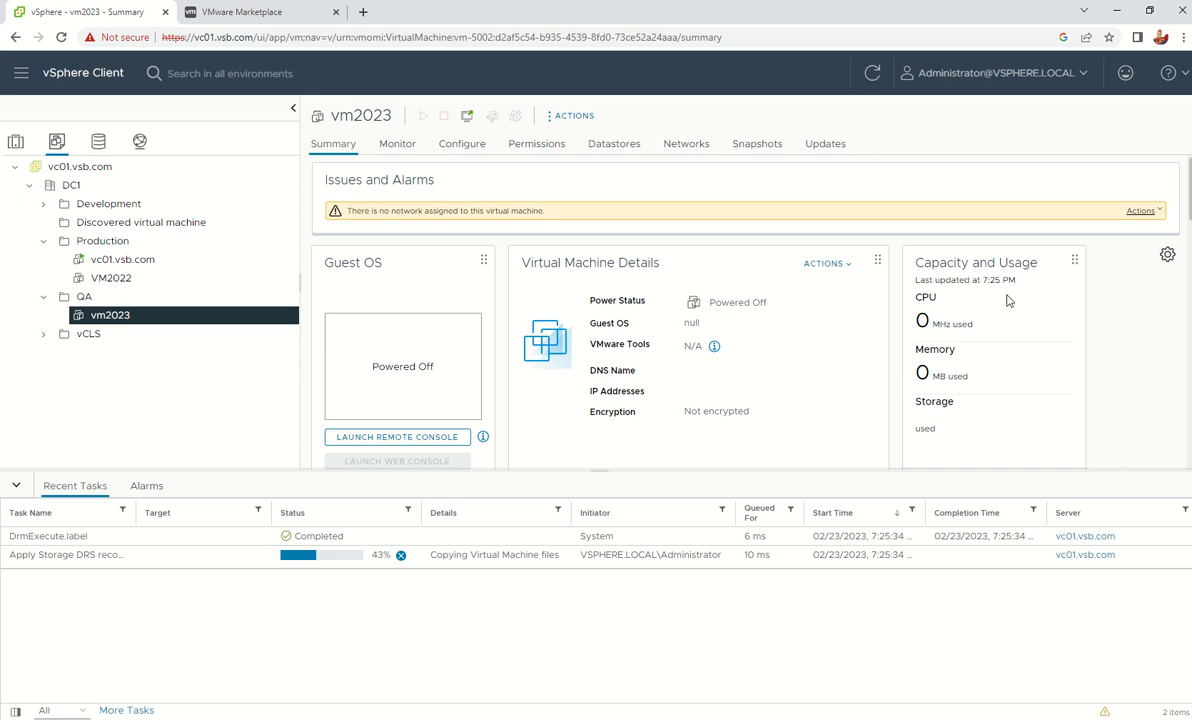
scroll(510, 379, "down", 5)
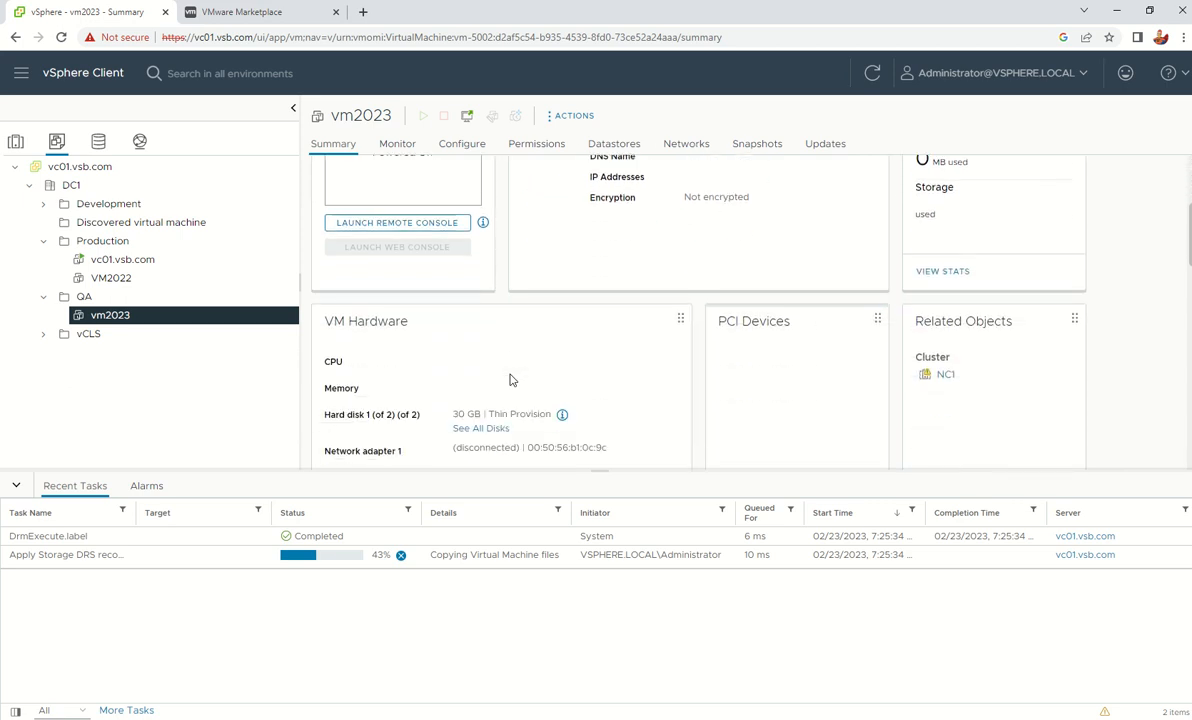
scroll(510, 377, "down", 3)
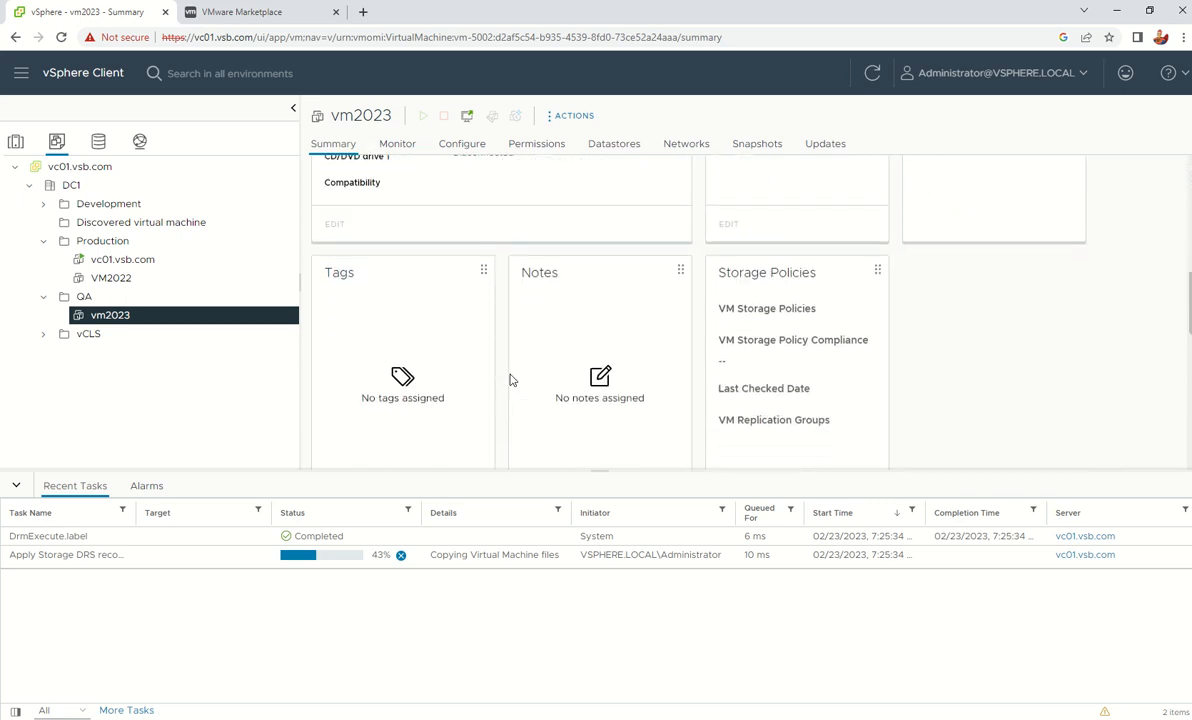
scroll(510, 379, "up", 8)
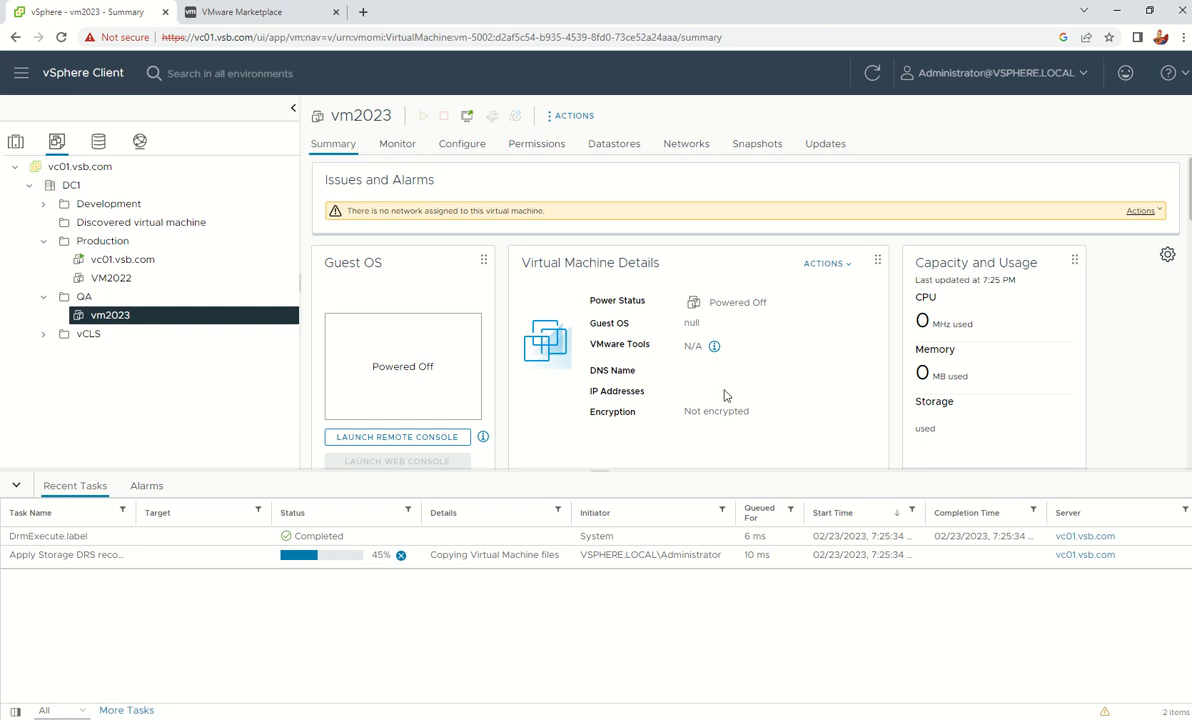
scroll(692, 365, "down", 5)
scroll(692, 365, "up", 5)
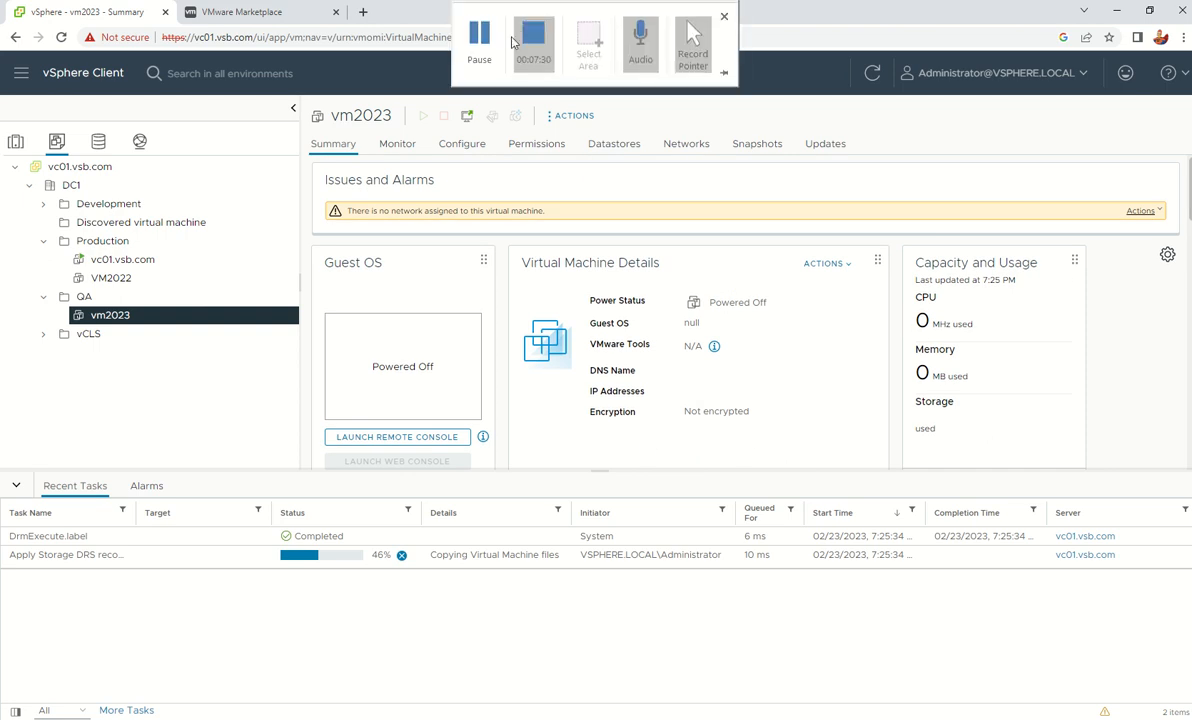
left_click(479, 38)
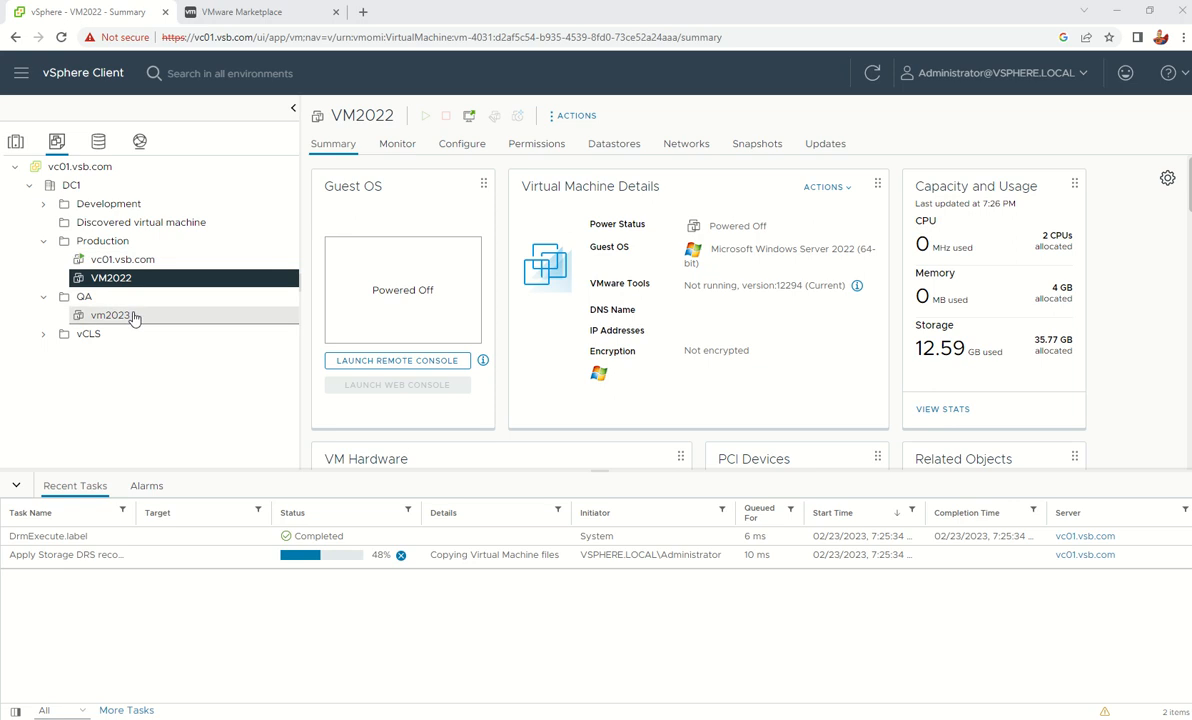
right_click(119, 281)
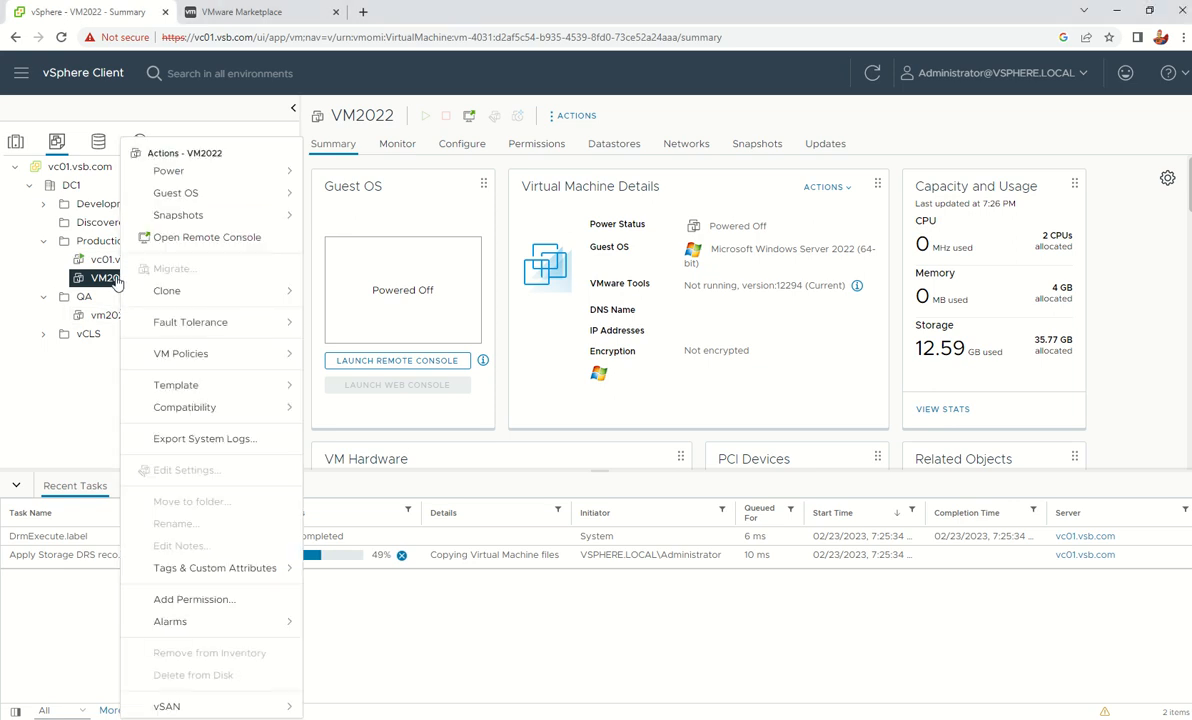
left_click(249, 182)
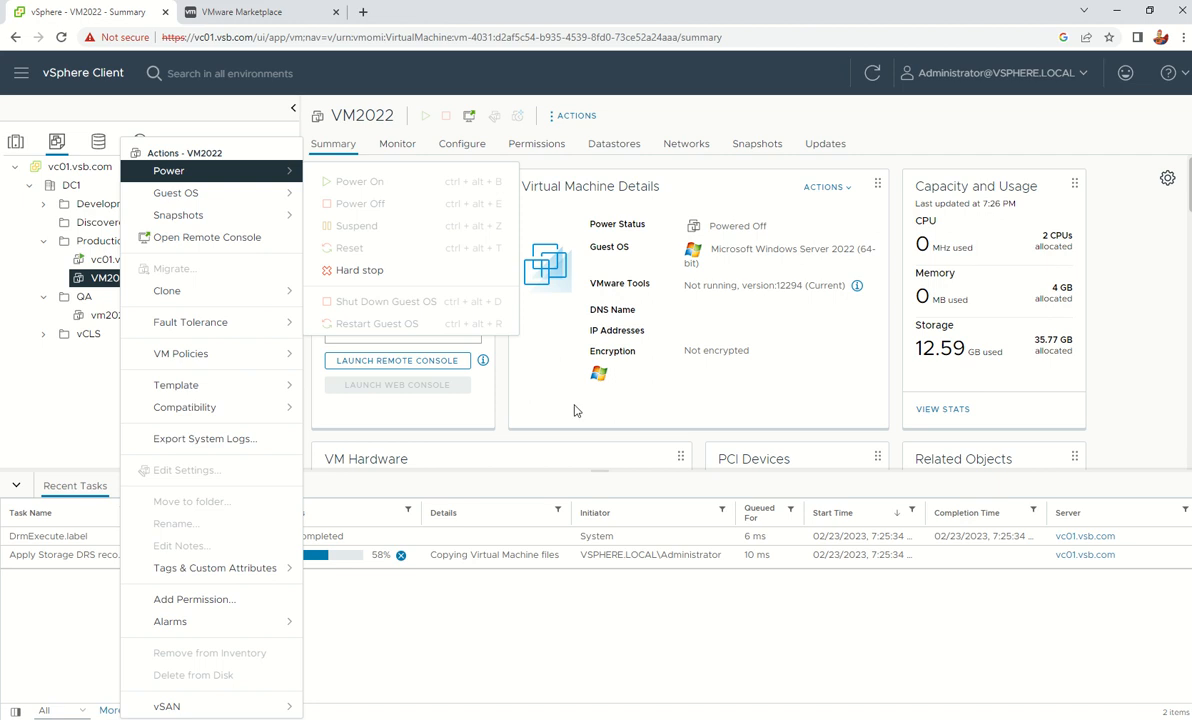
left_click(591, 389)
mouse_move(540, 15)
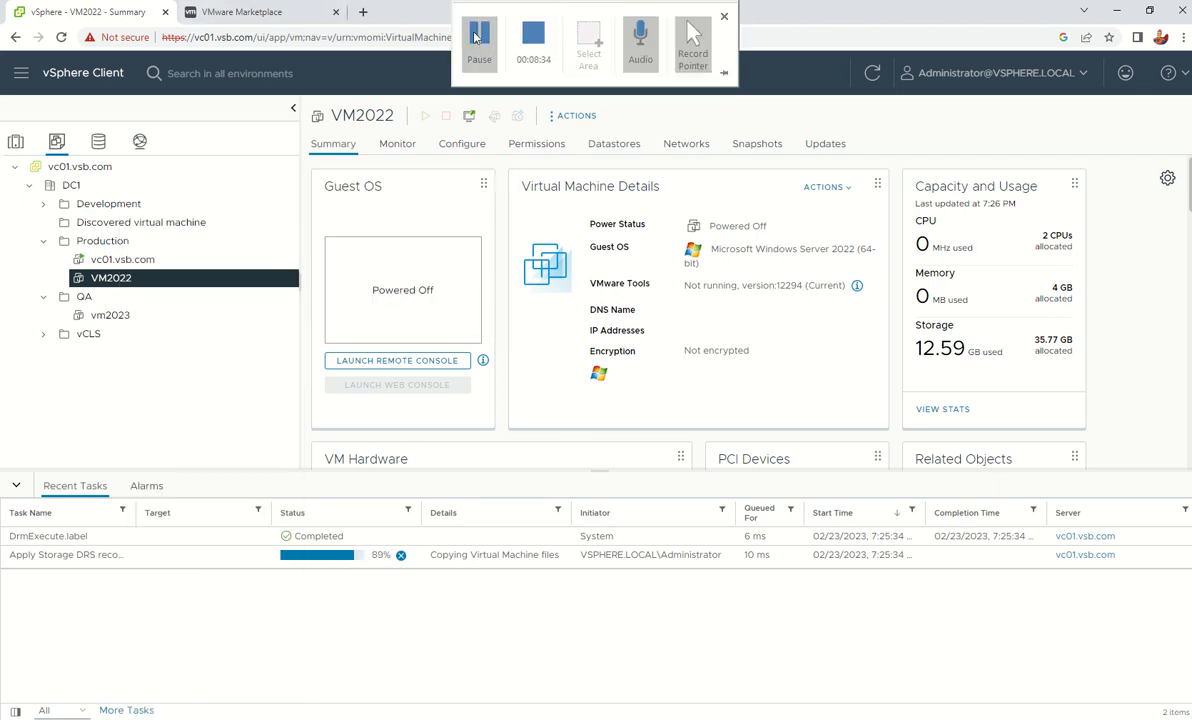
Review vm2023's summary cards (2 CPUs, 4 GB memory, 30 GB disk), then reselect VM2022
left_click(118, 315)
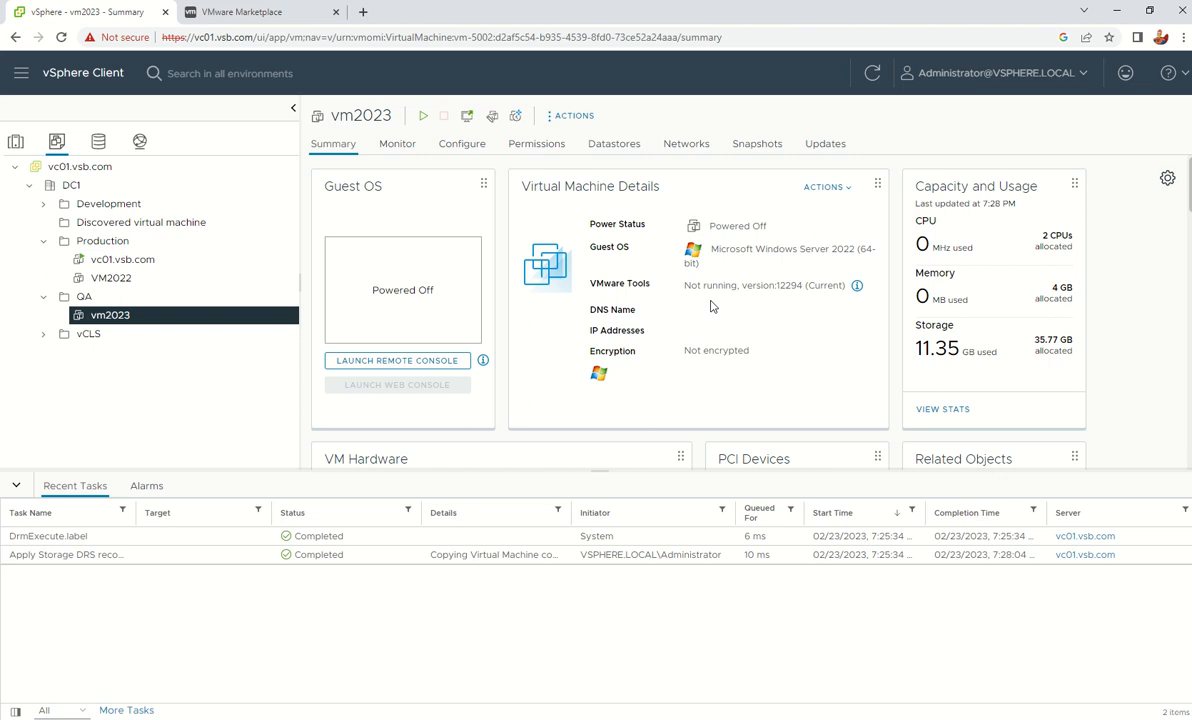
scroll(781, 330, "down", 2)
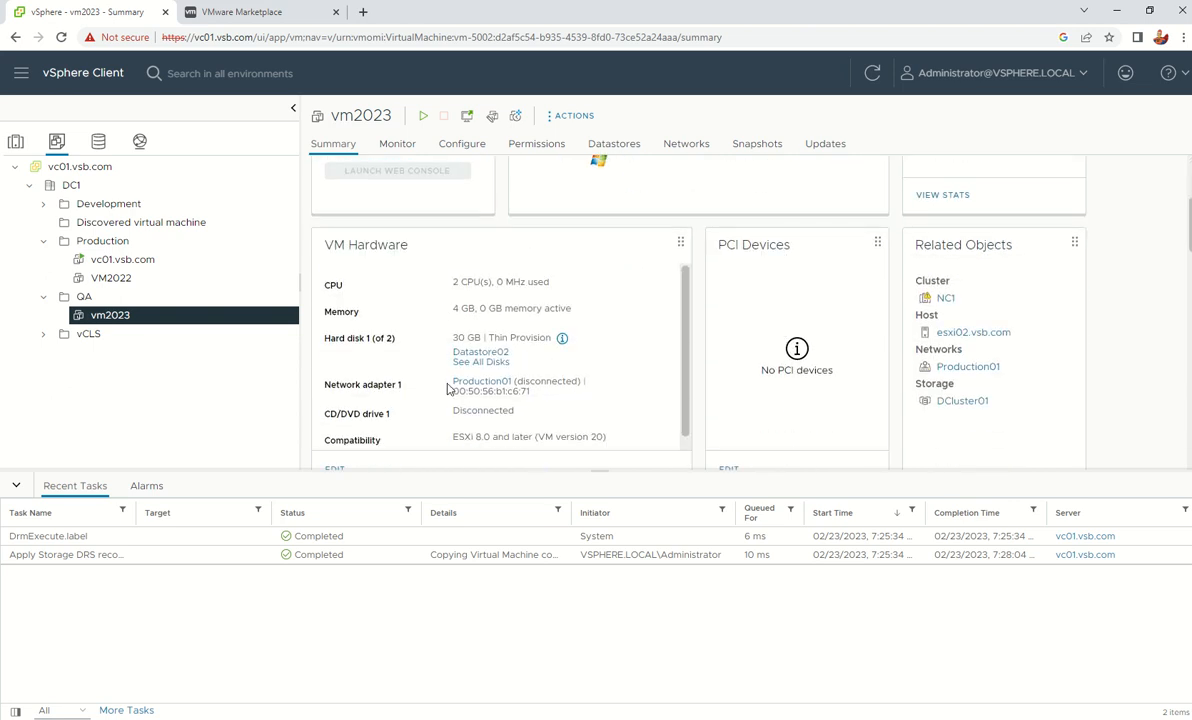
scroll(525, 390, "down", 2)
scroll(527, 390, "down", 1)
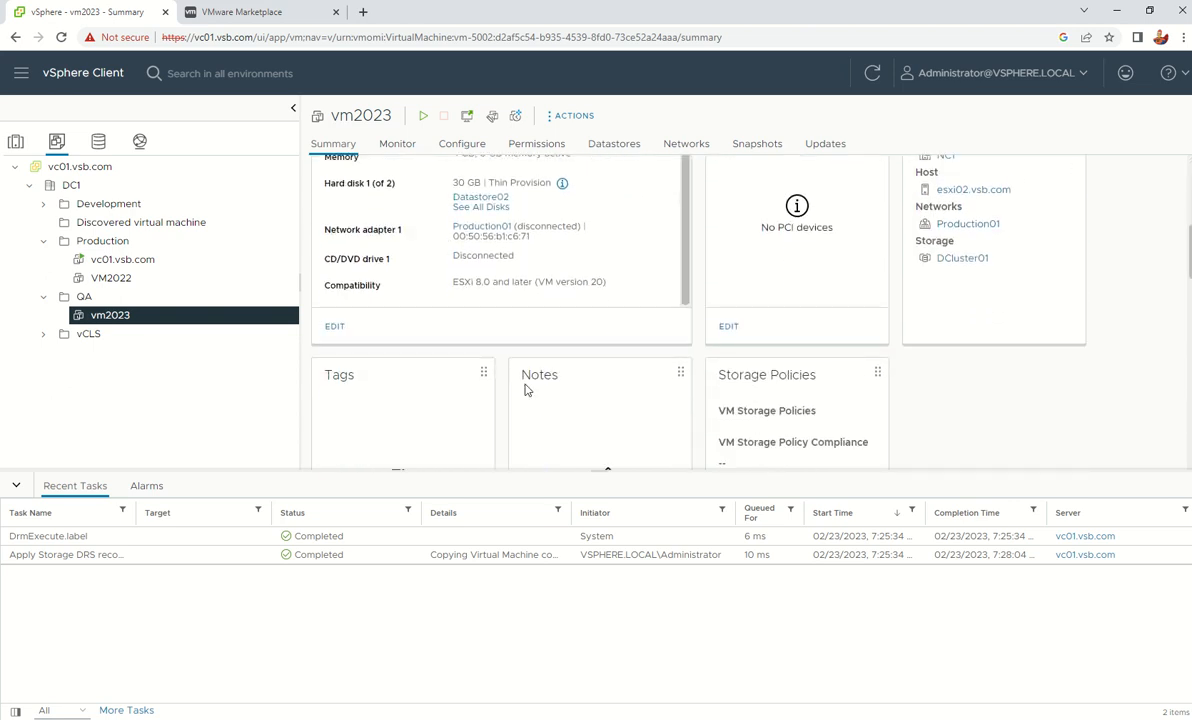
scroll(524, 311, "up", 2)
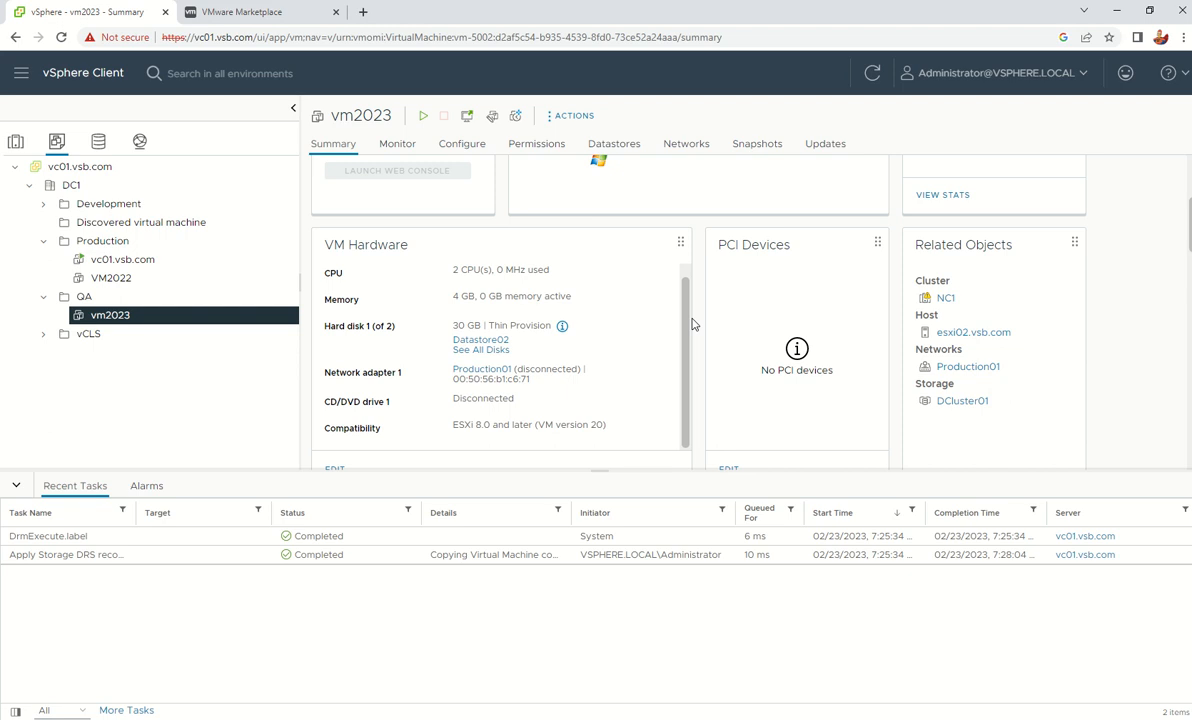
scroll(693, 324, "up", 3)
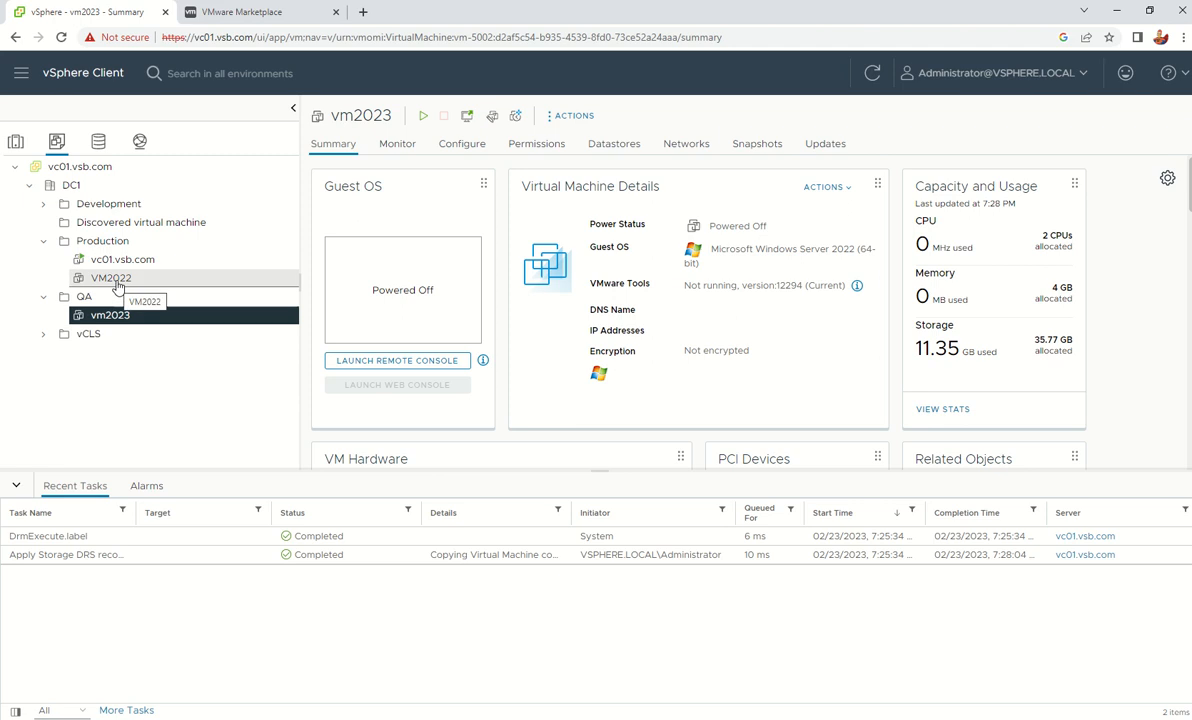
left_click(117, 283)
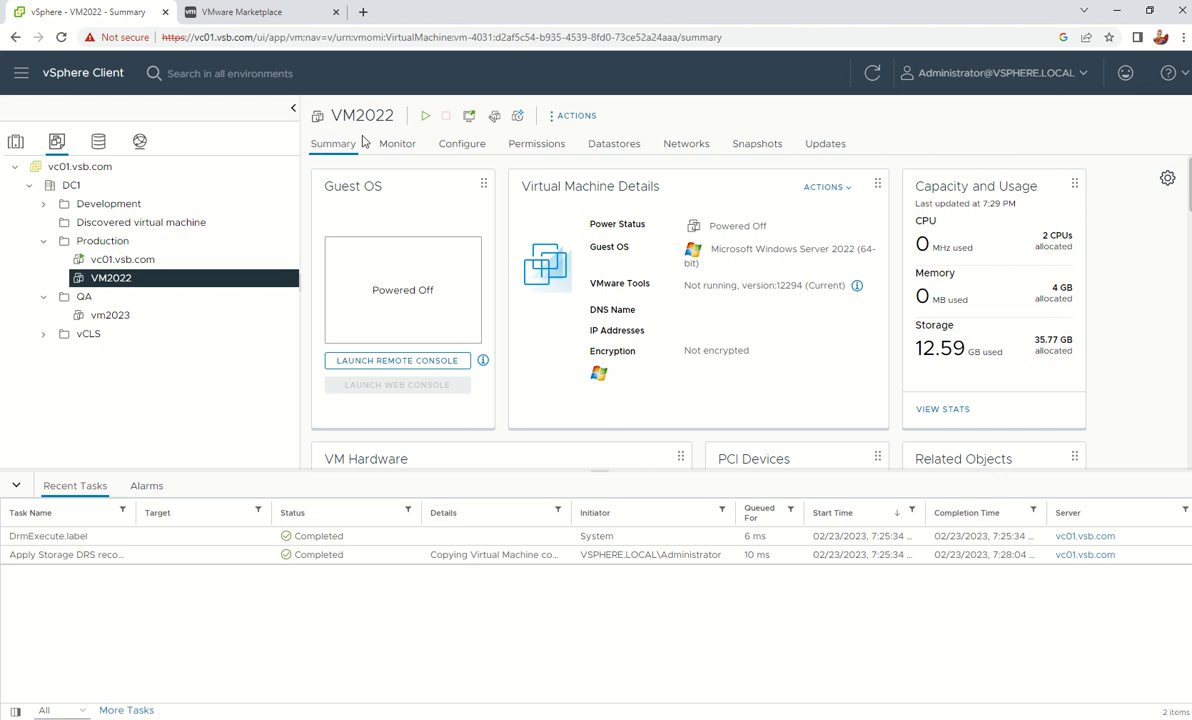
Convert VM2022 to a template and confirm the conversion
right_click(125, 285)
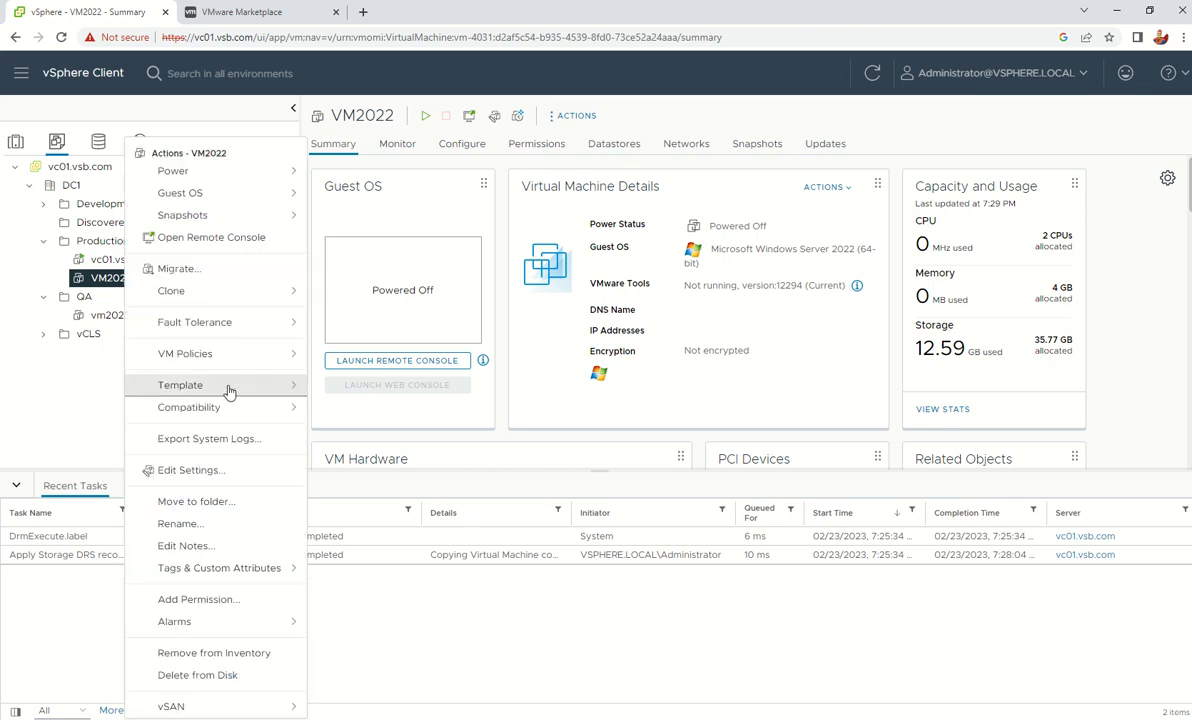
mouse_move(229, 386)
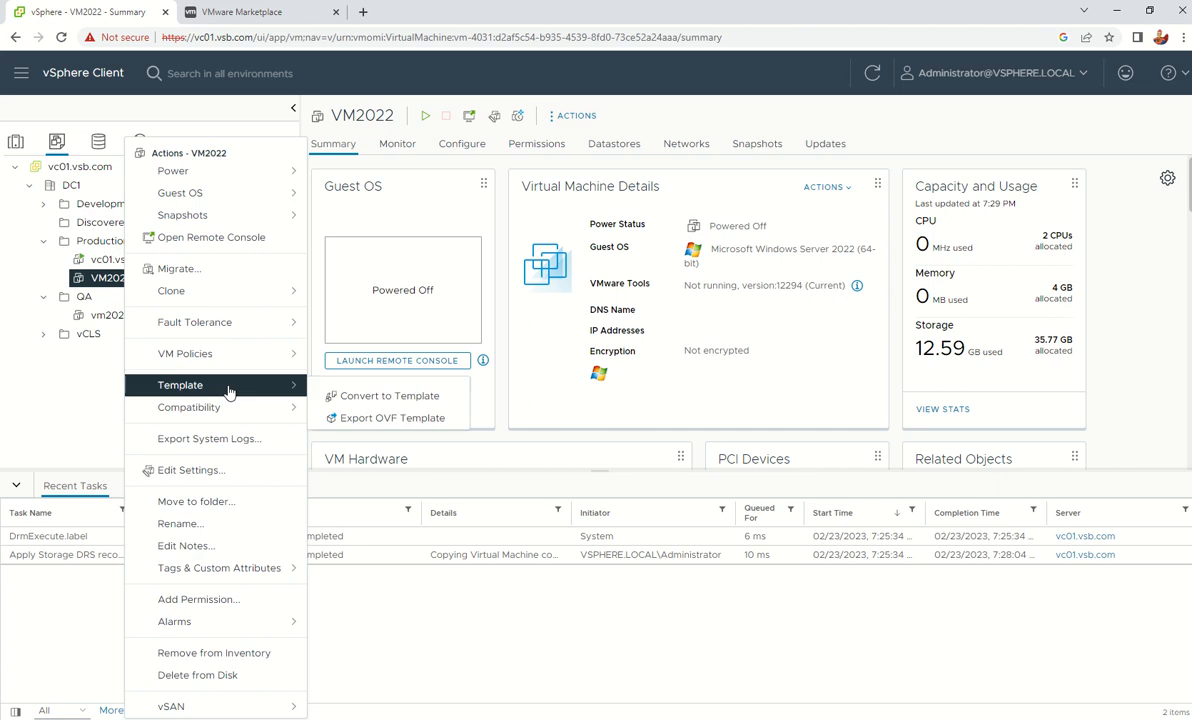
left_click(428, 398)
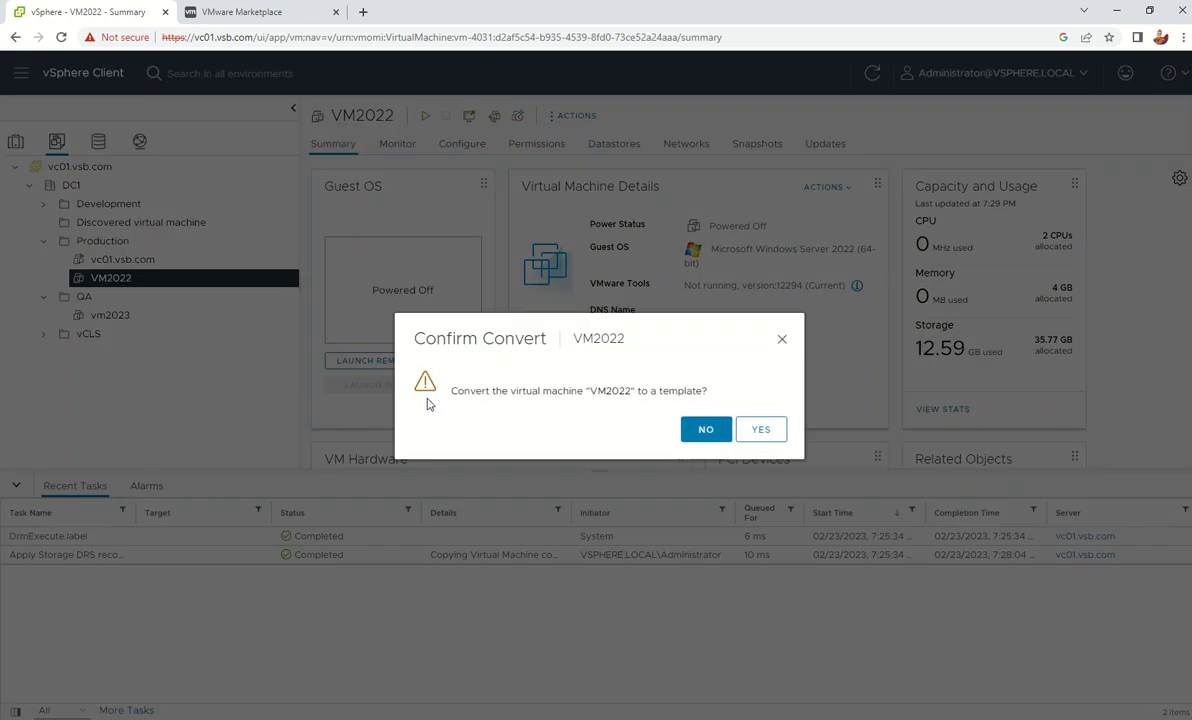
left_click(761, 430)
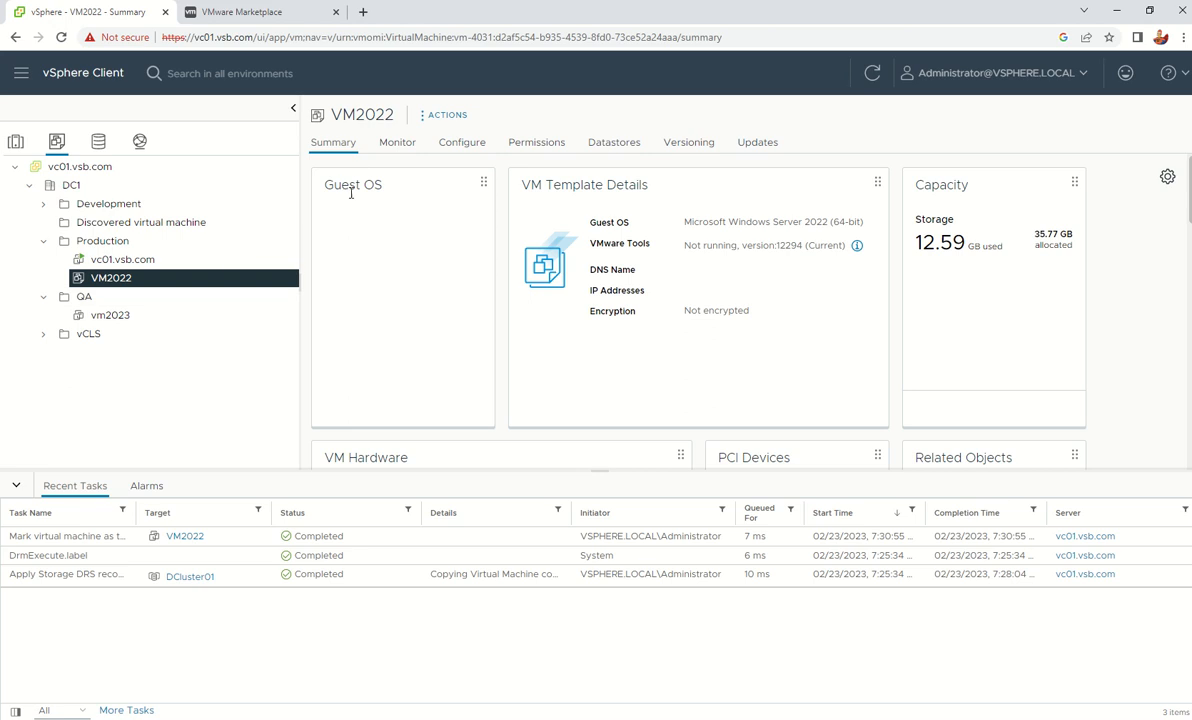
left_click(614, 143)
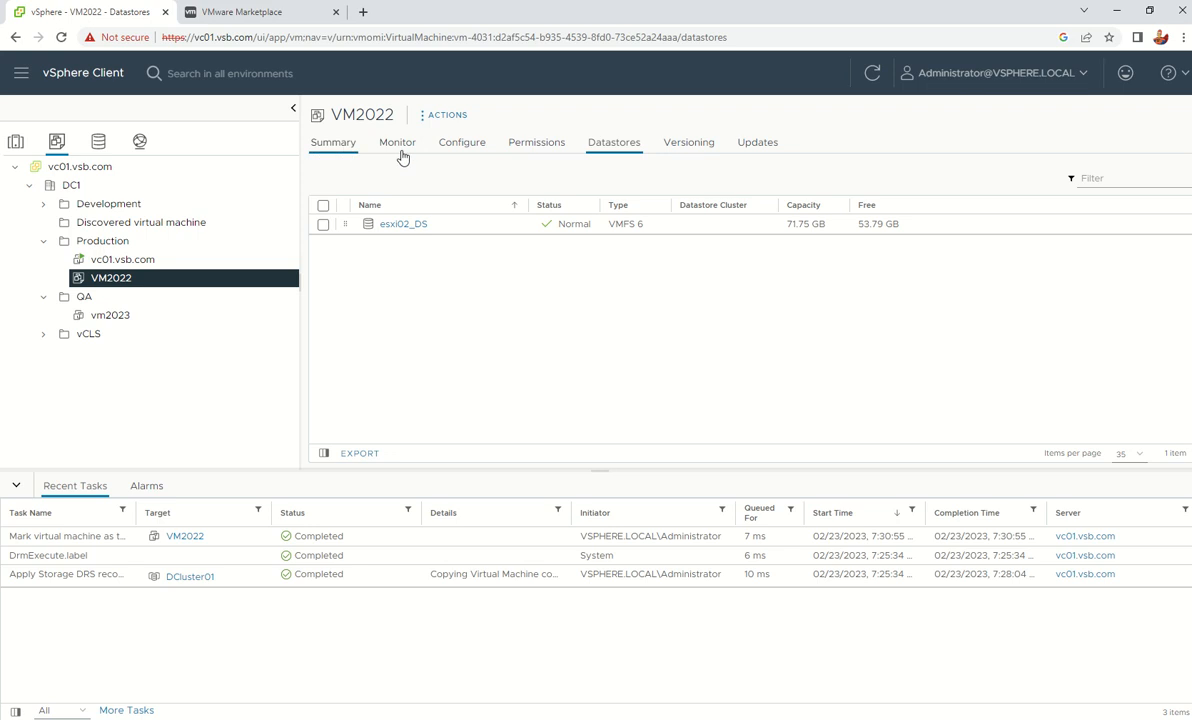
left_click(327, 148)
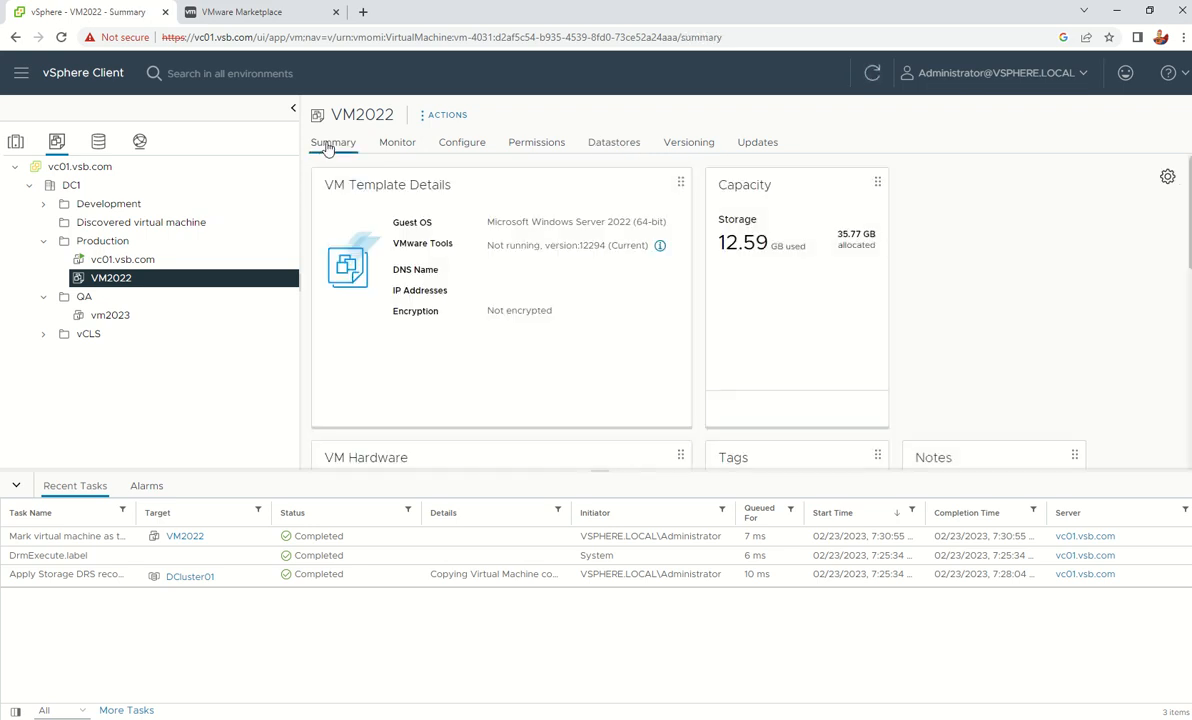
left_click(440, 115)
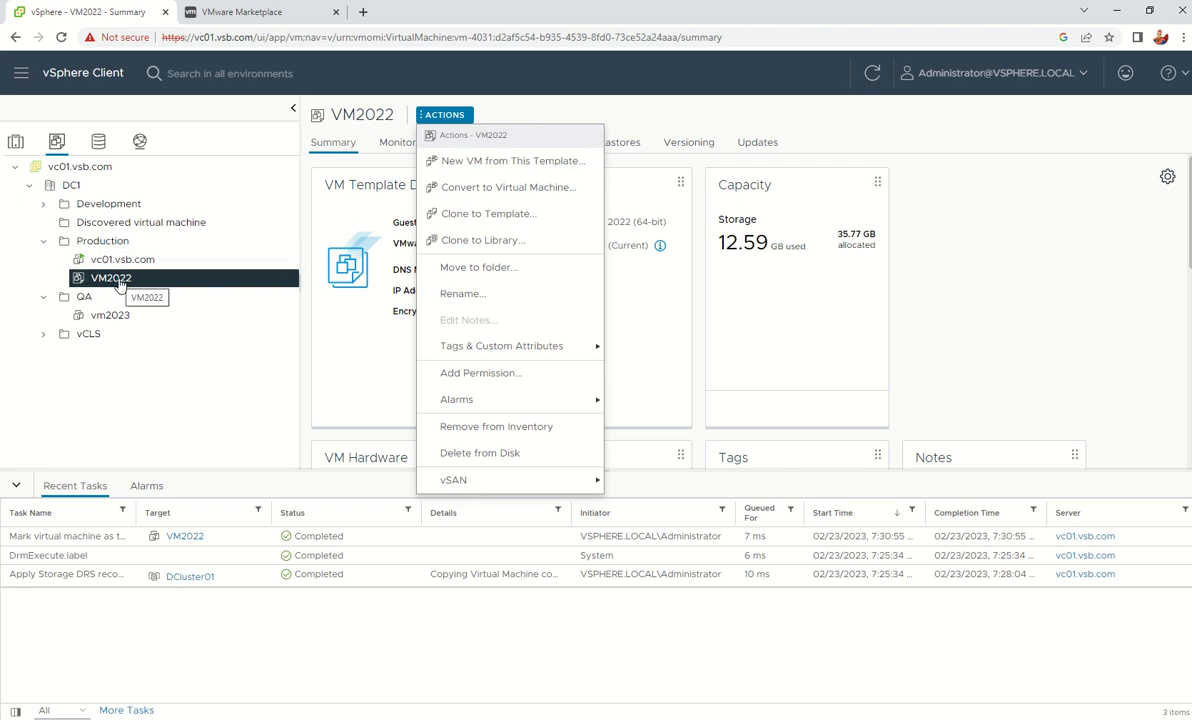
right_click(114, 293)
right_click(111, 274)
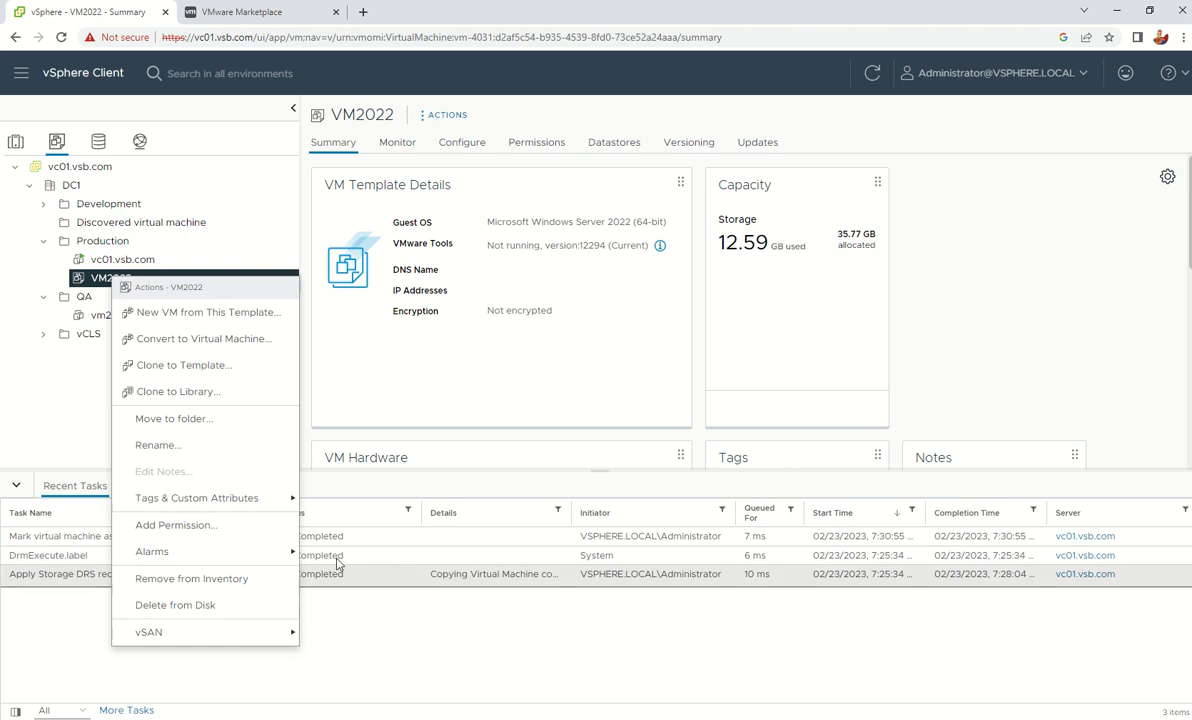
mouse_move(263, 554)
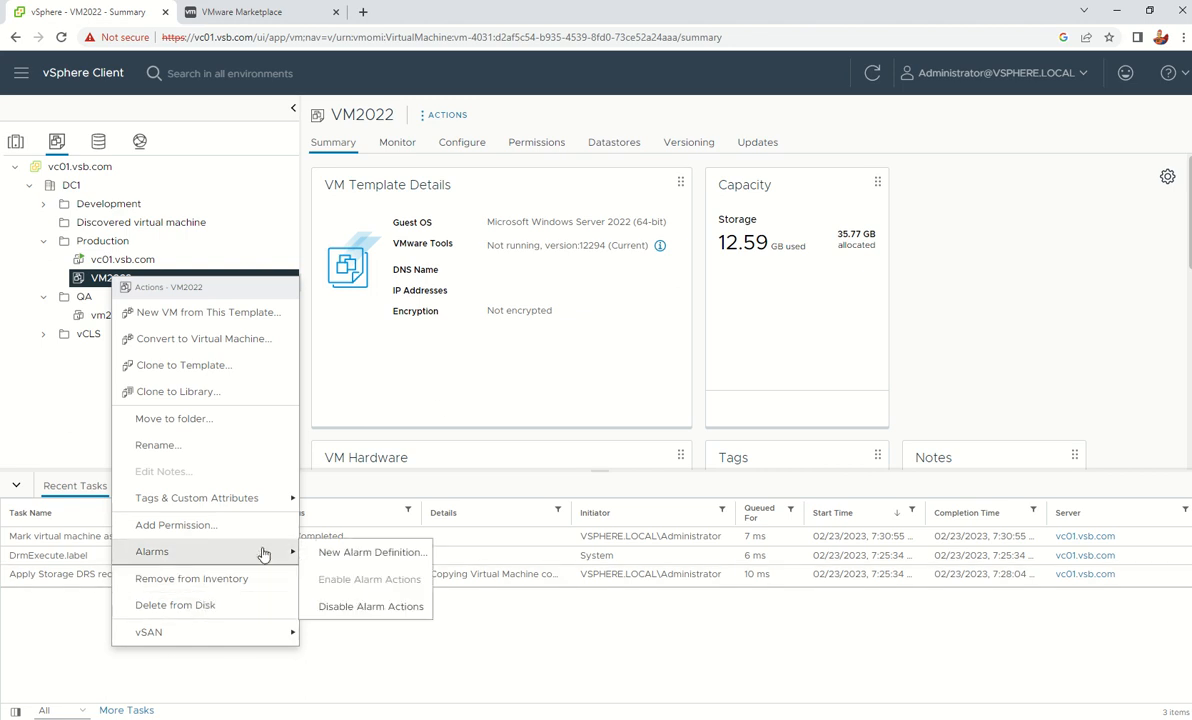
left_click(490, 365)
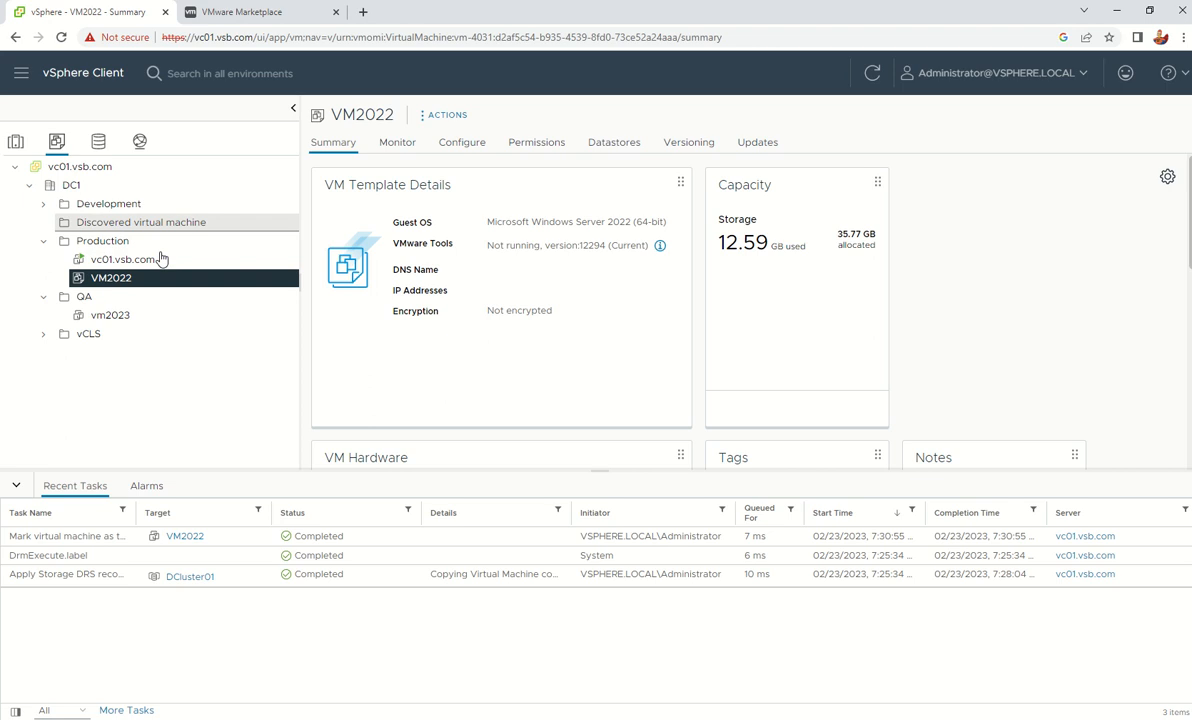
left_click(15, 143)
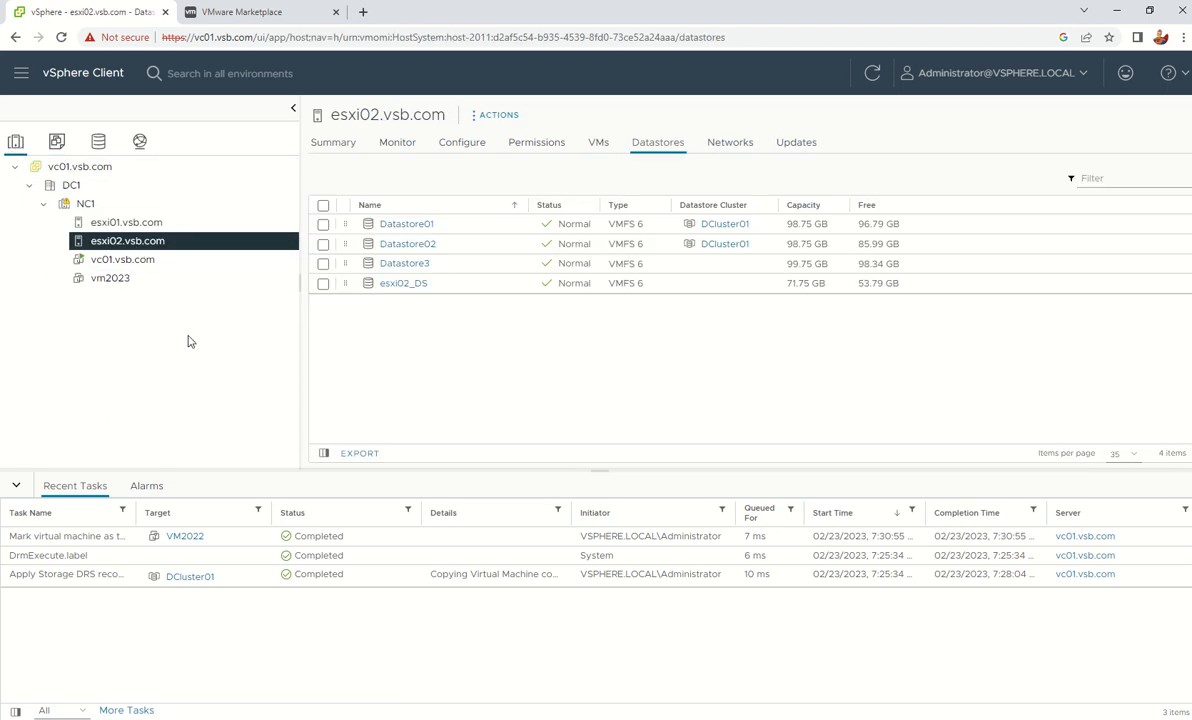
Return to VMs and Templates via Shortcuts and show vm2023's summary (2 CPUs, 4 GB memory)
left_click(121, 283)
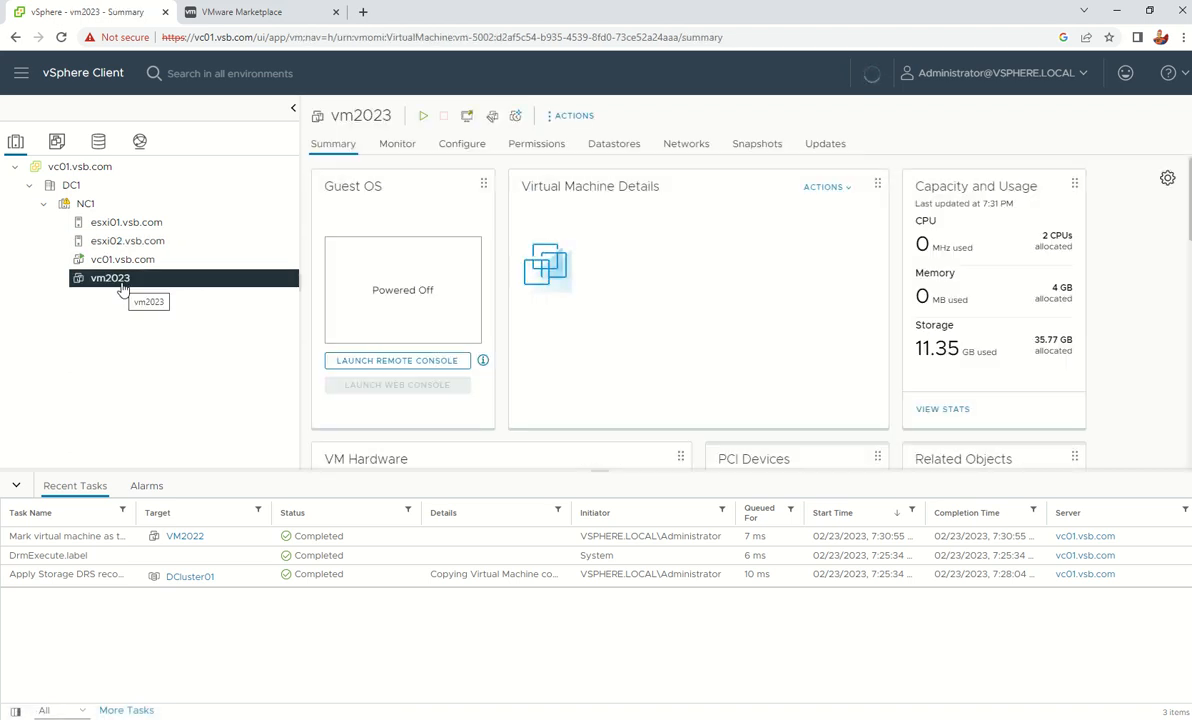
left_click(56, 143)
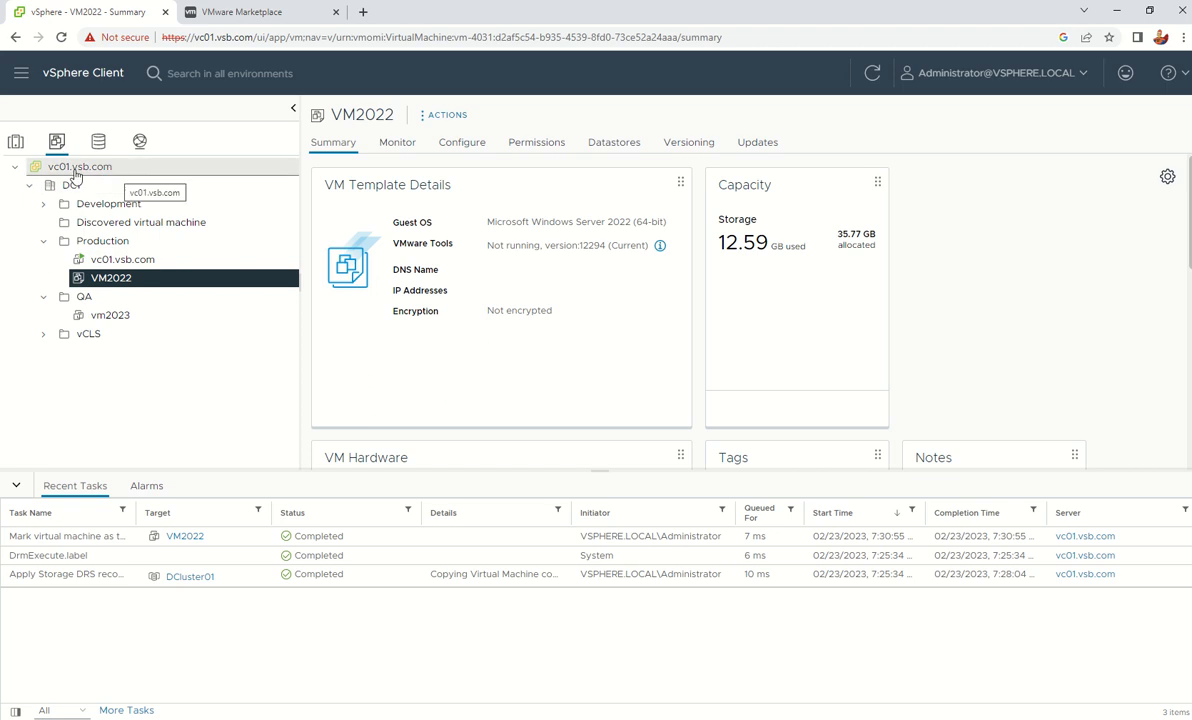
left_click(86, 74)
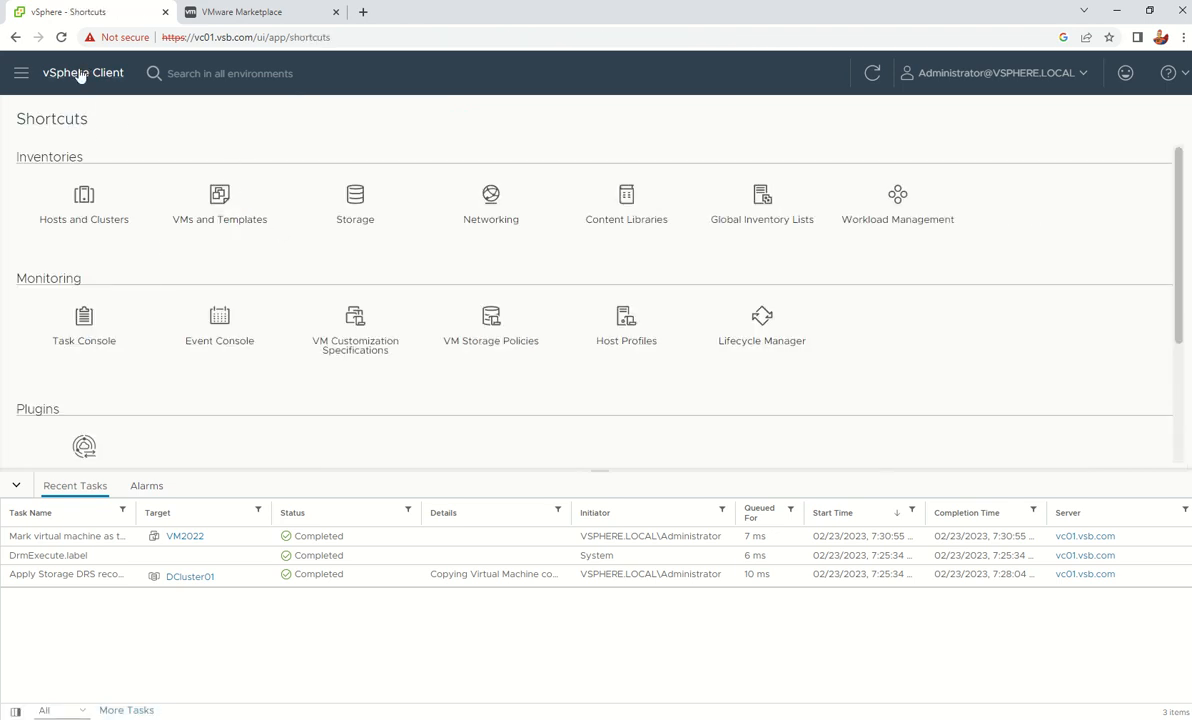
left_click(221, 199)
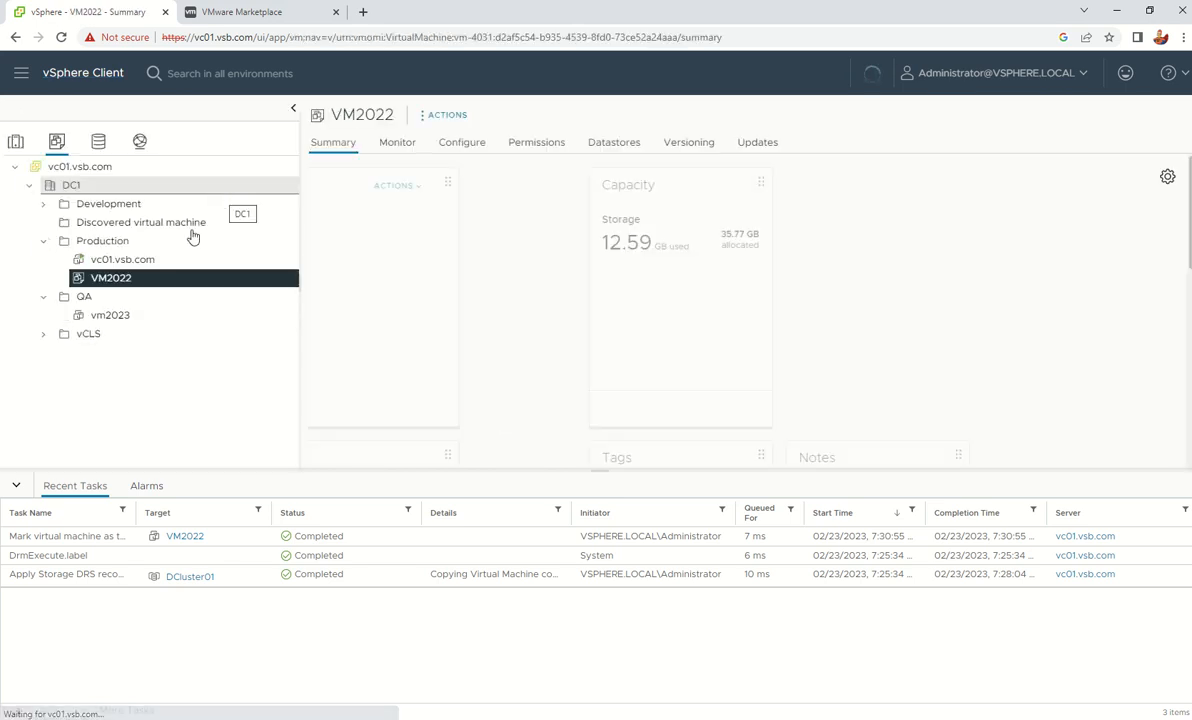
left_click(107, 322)
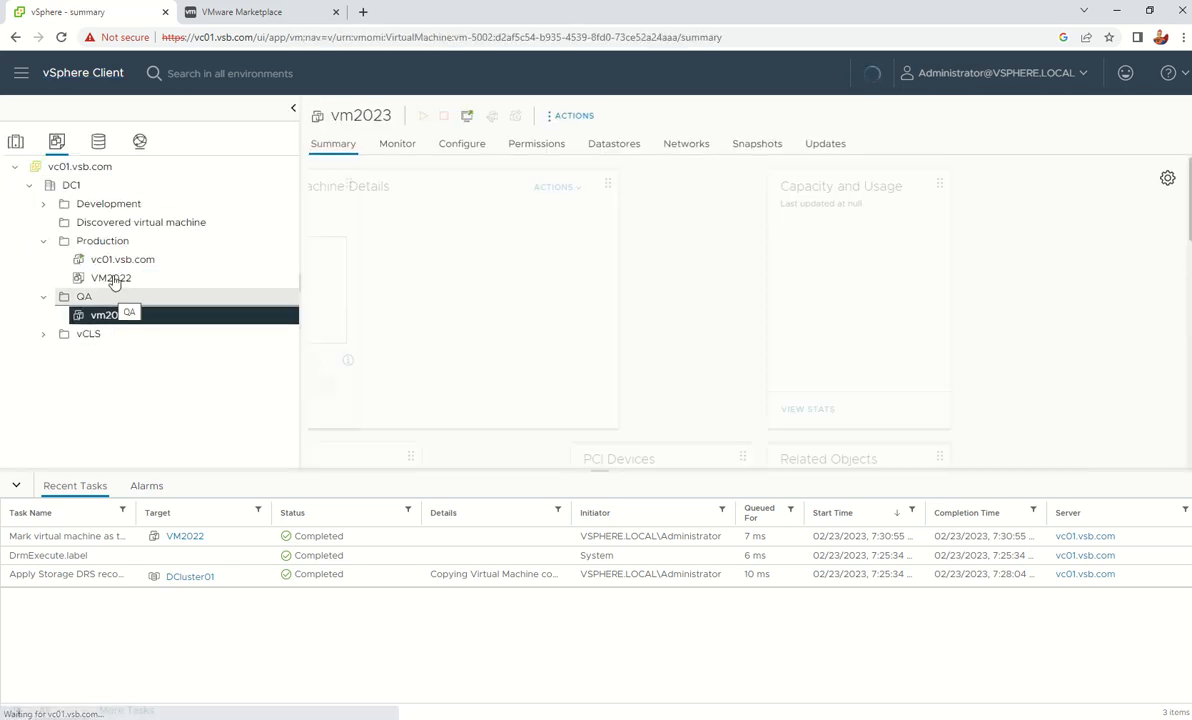
left_click(95, 279)
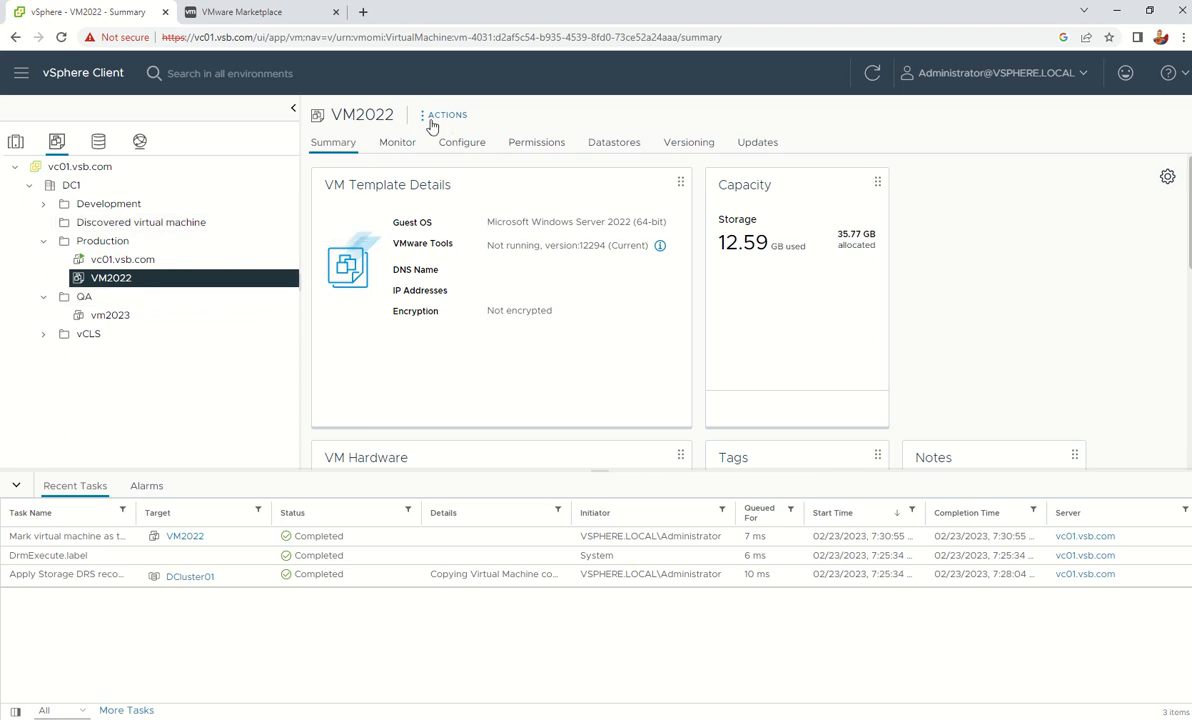
left_click(443, 116)
left_click(534, 107)
left_click(300, 718)
mouse_move(487, 11)
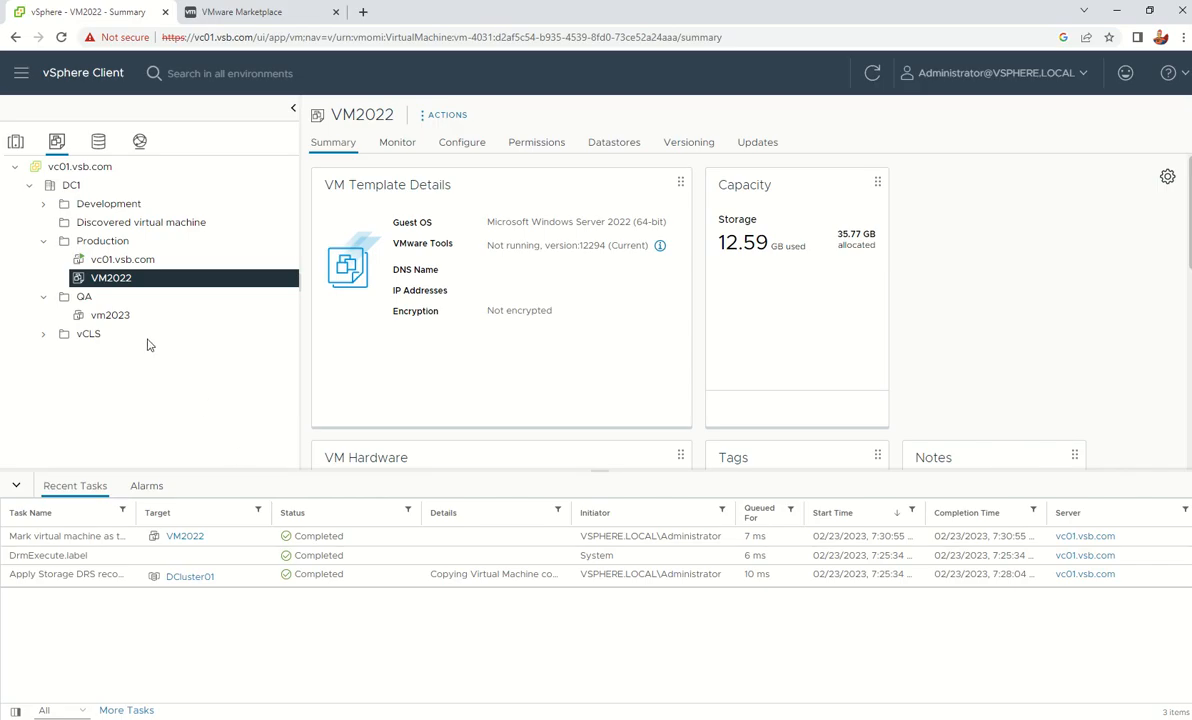
left_click(112, 315)
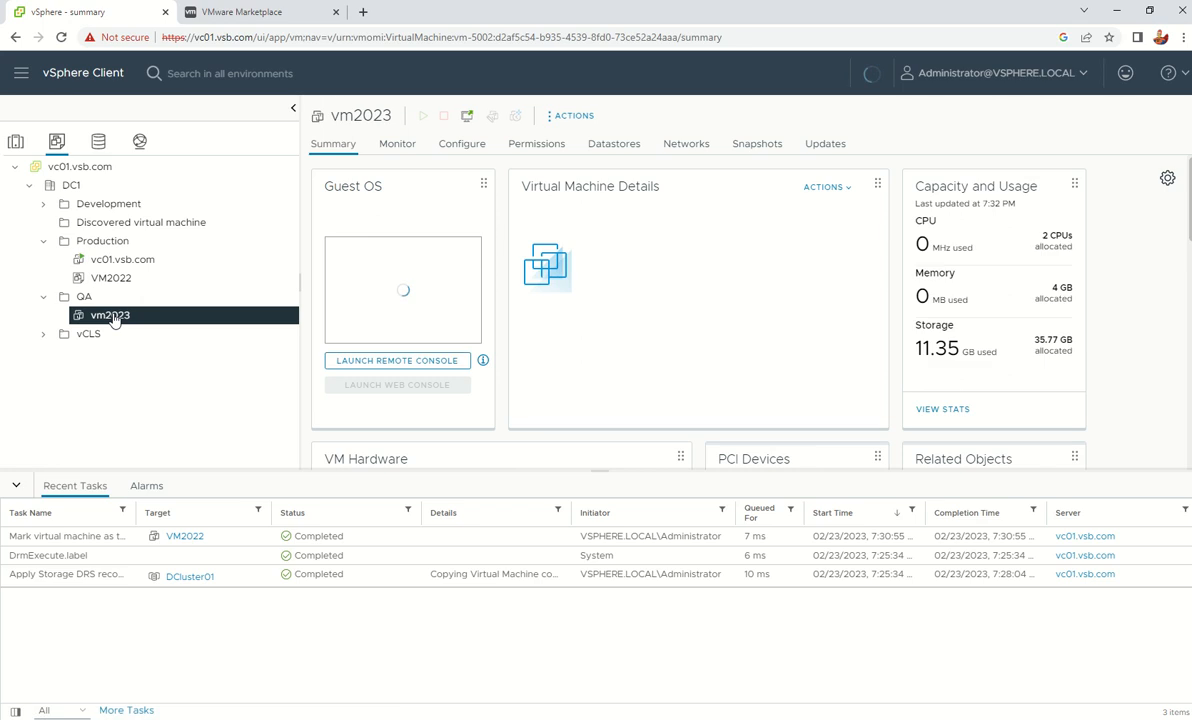
Delete vm2023 from disk, confirm it, then reselect the VM2022 template
right_click(114, 315)
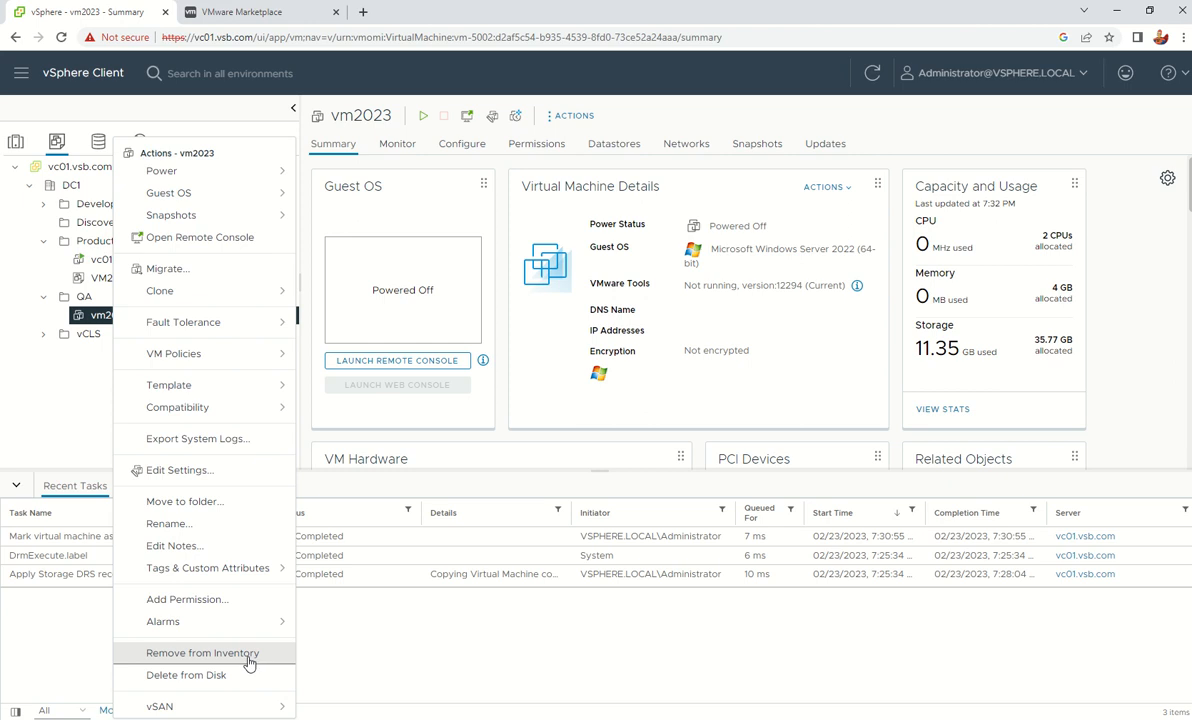
left_click(214, 676)
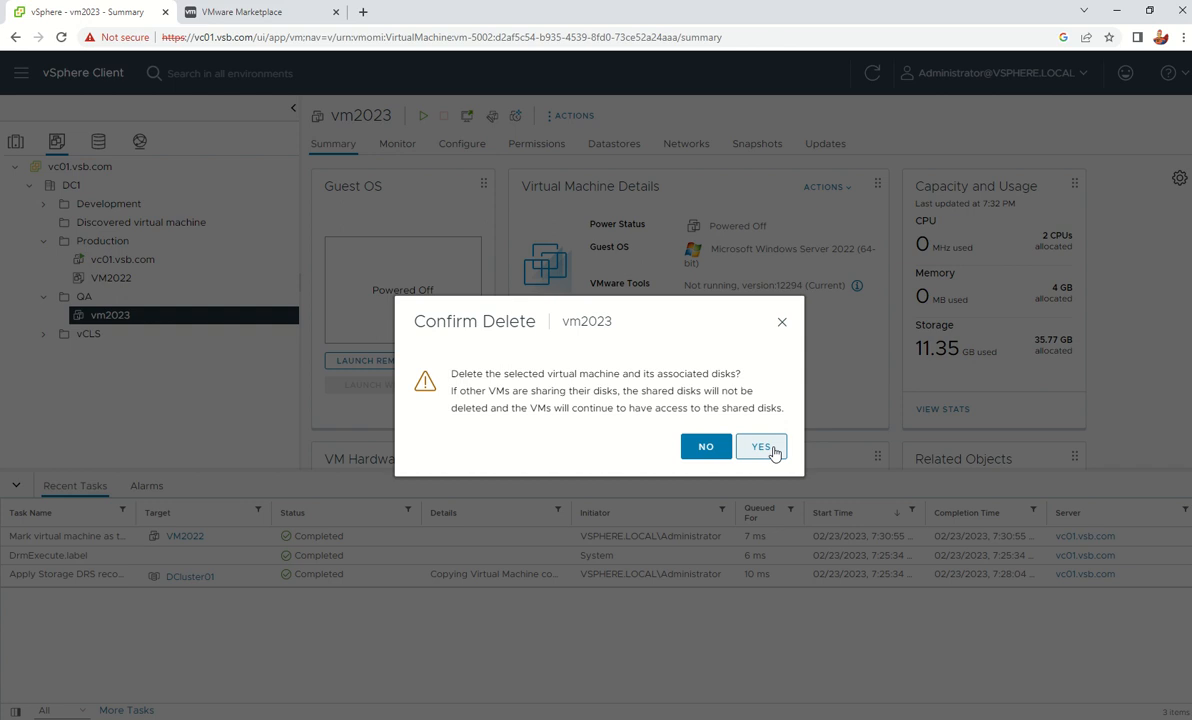
left_click(762, 447)
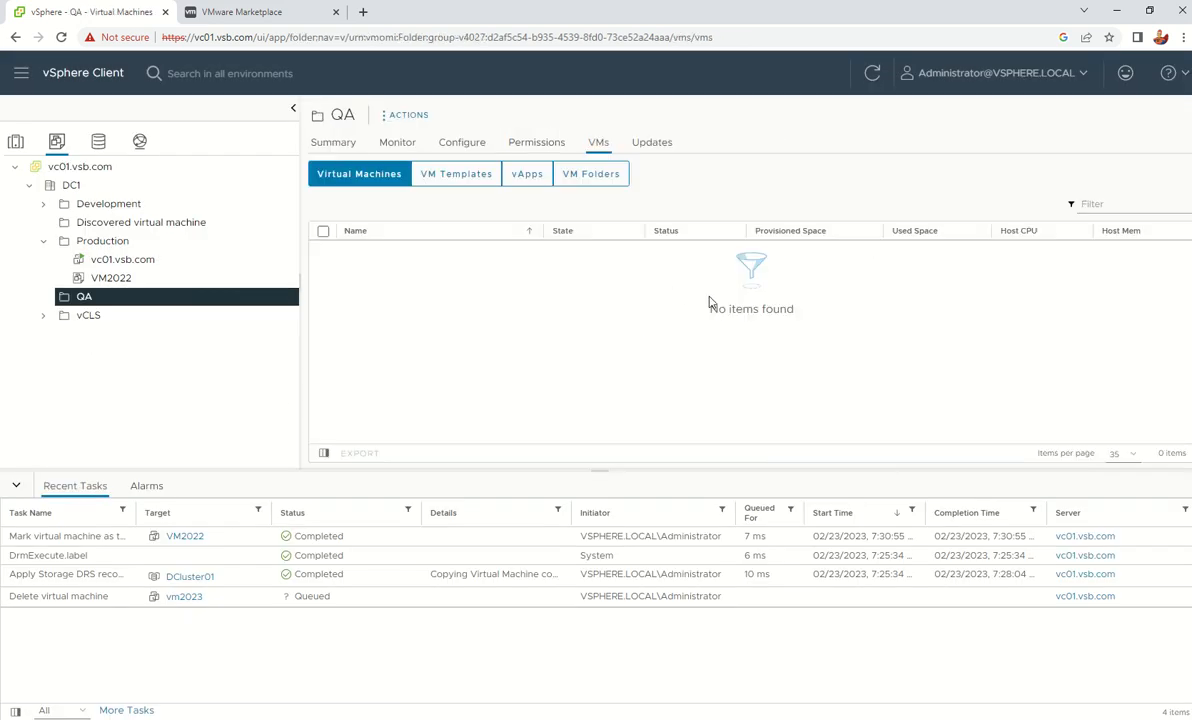
left_click(130, 278)
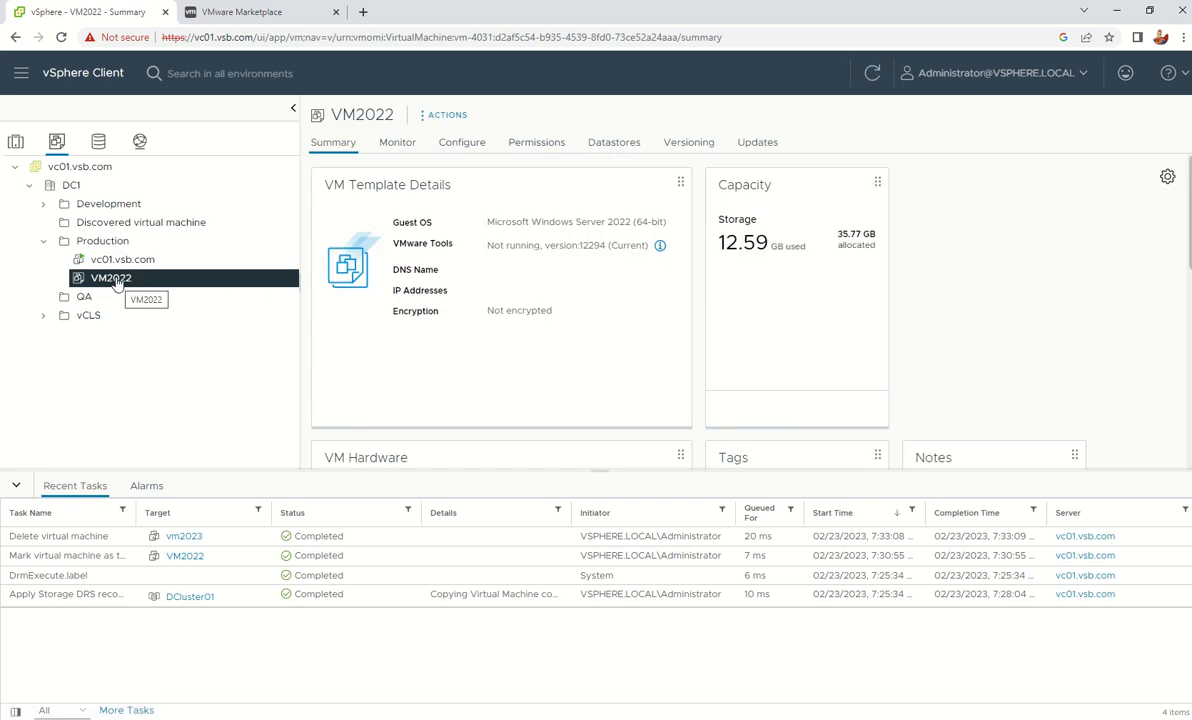
Start a deployment from the VM2022 template named vm2020, placed in DC1's Development folder
right_click(118, 283)
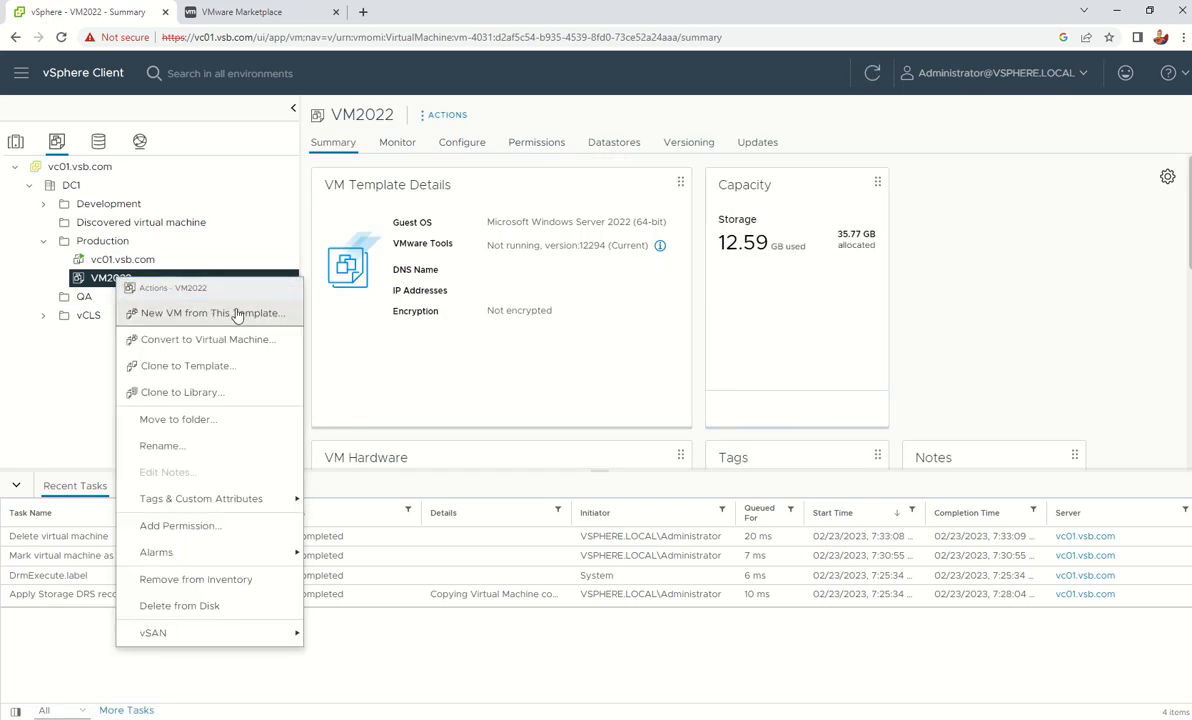
right_click(99, 280)
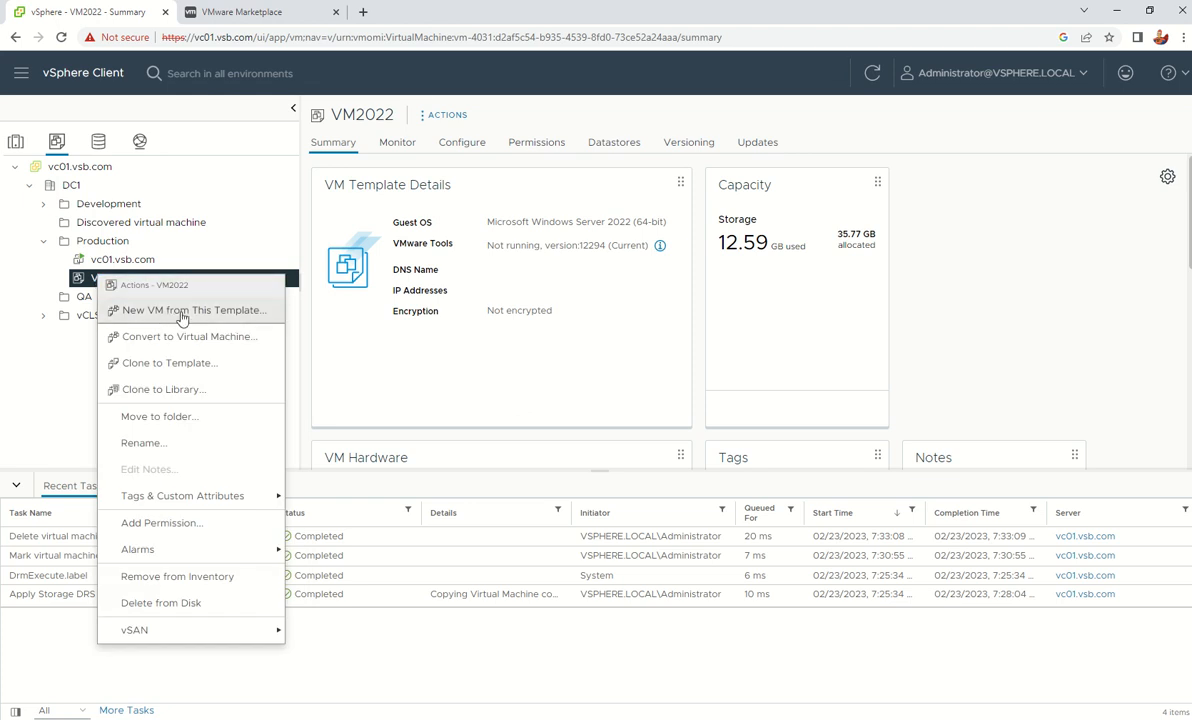
left_click(239, 318)
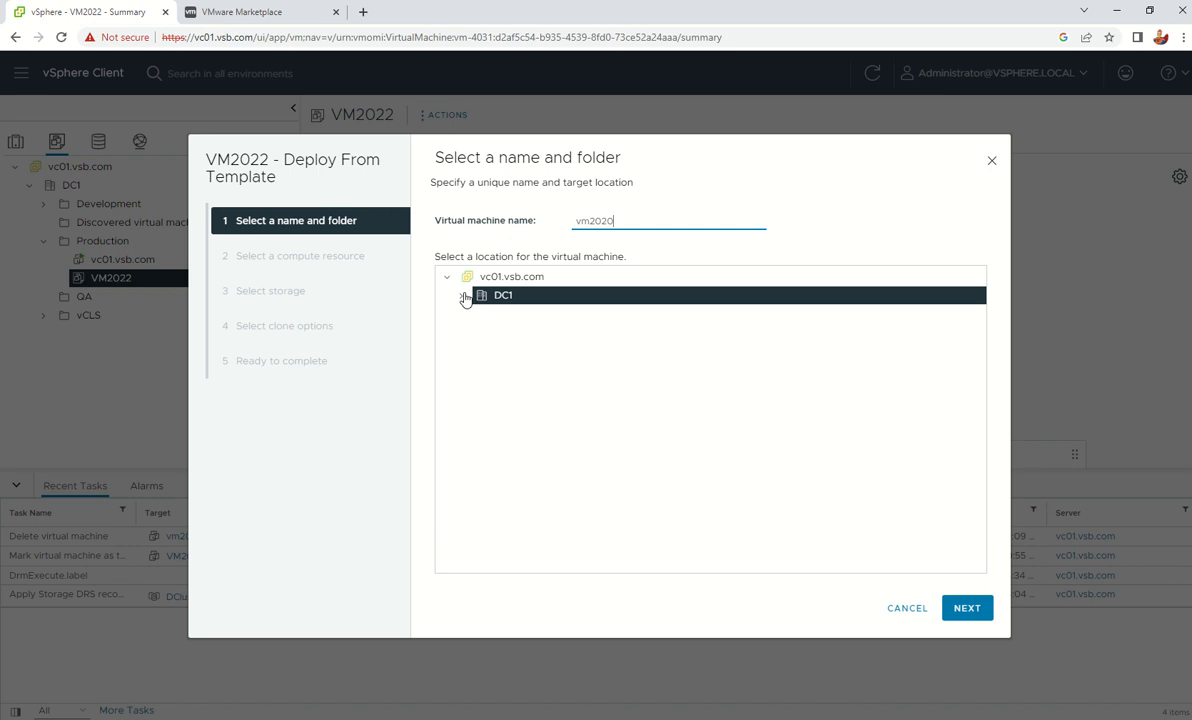
left_click(461, 296)
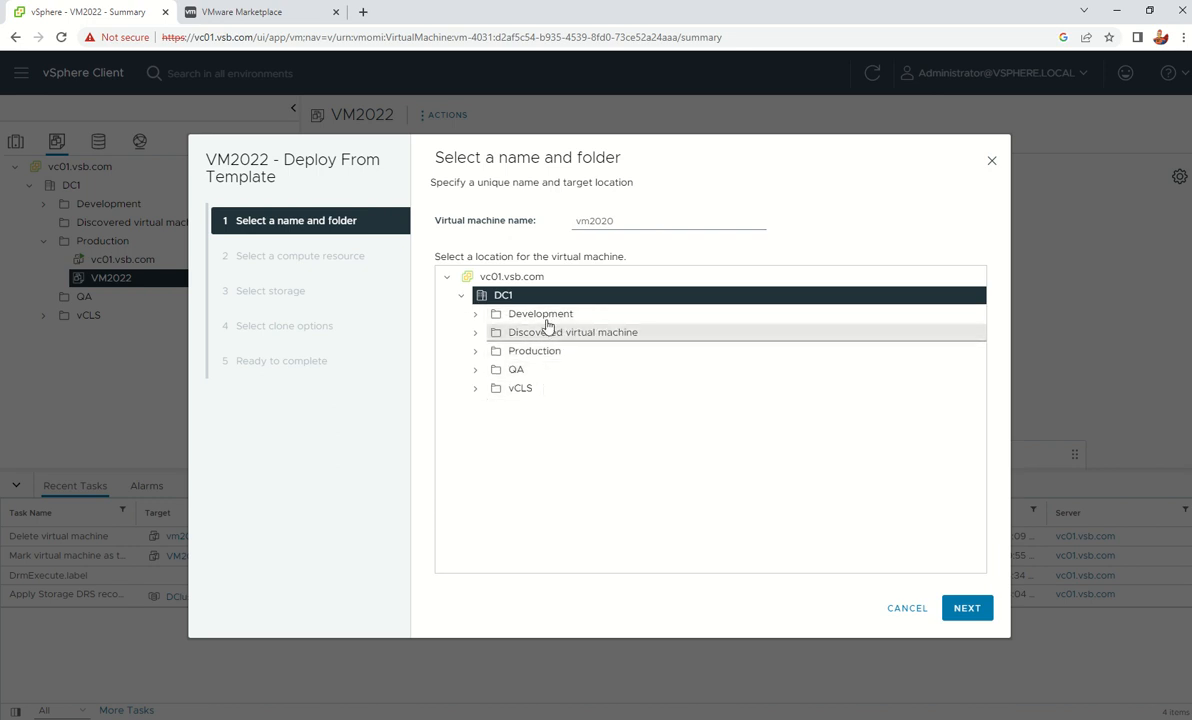
left_click(558, 316)
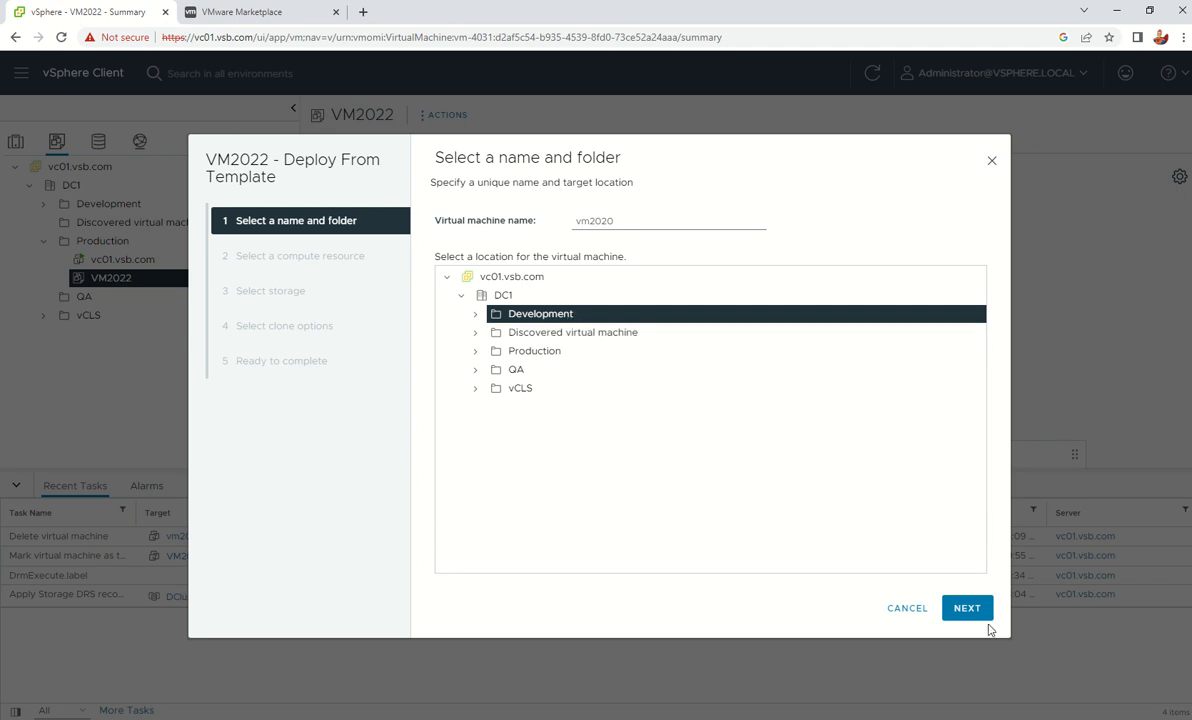
left_click(966, 608)
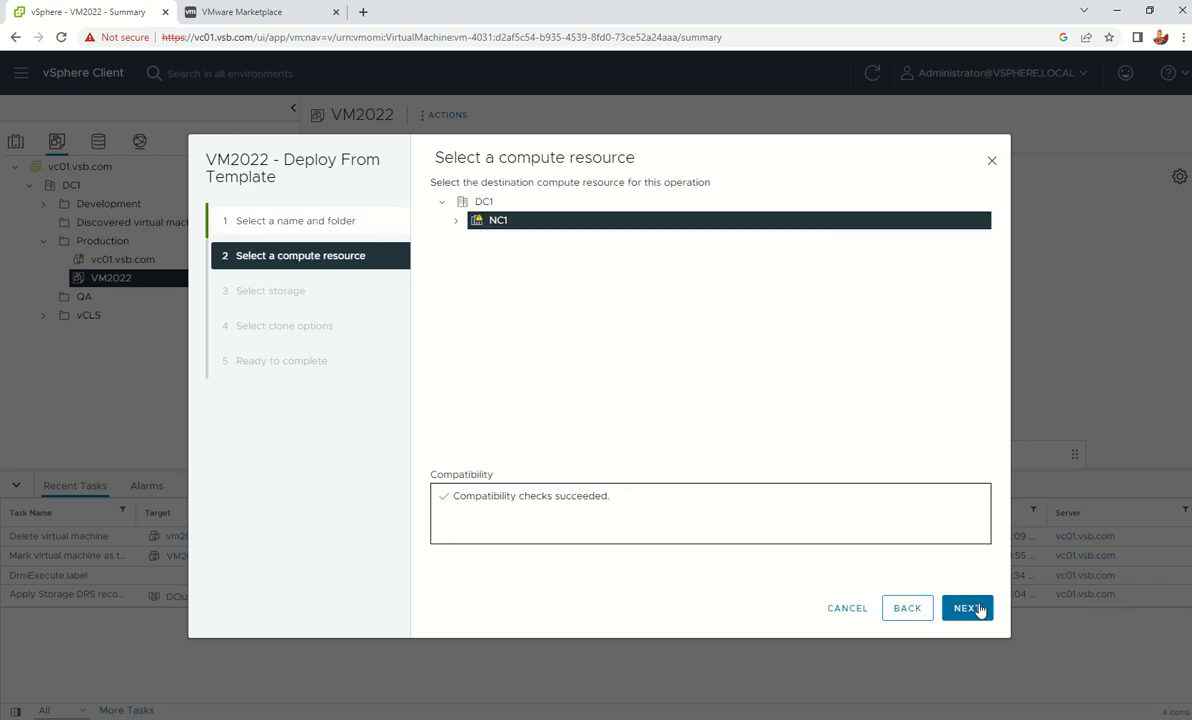
Place the VM on cluster NC1 and store it thin-provisioned on DCluster01
left_click(456, 221)
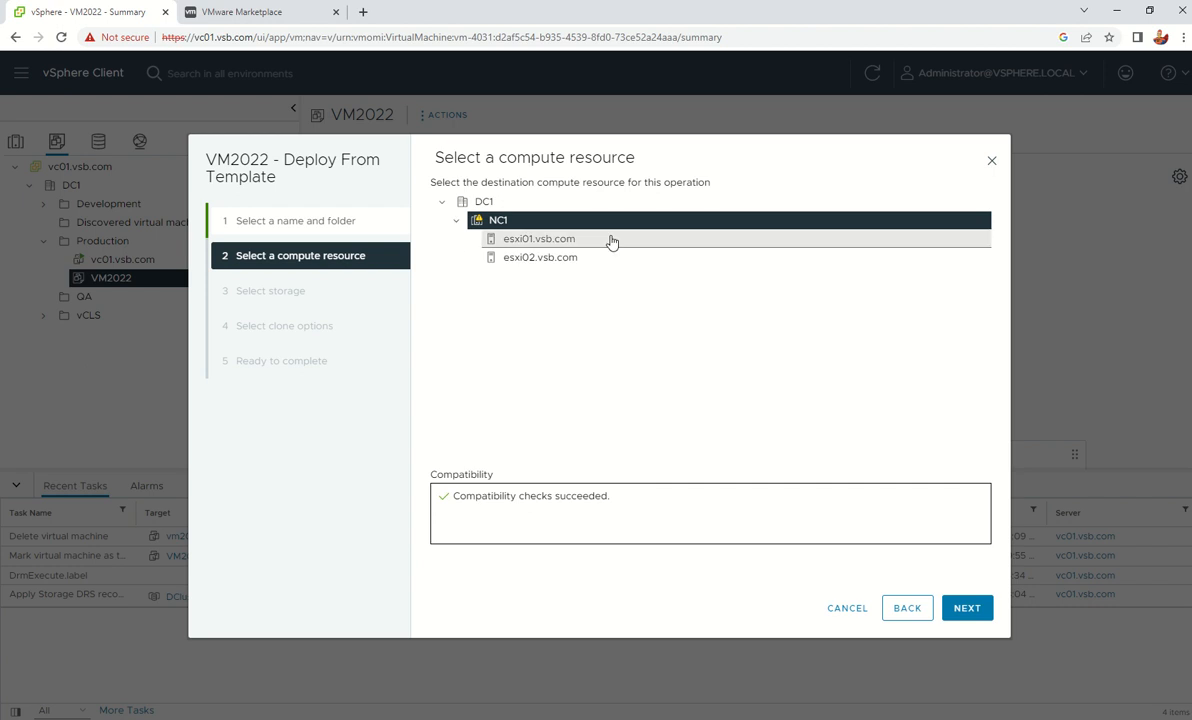
left_click(964, 609)
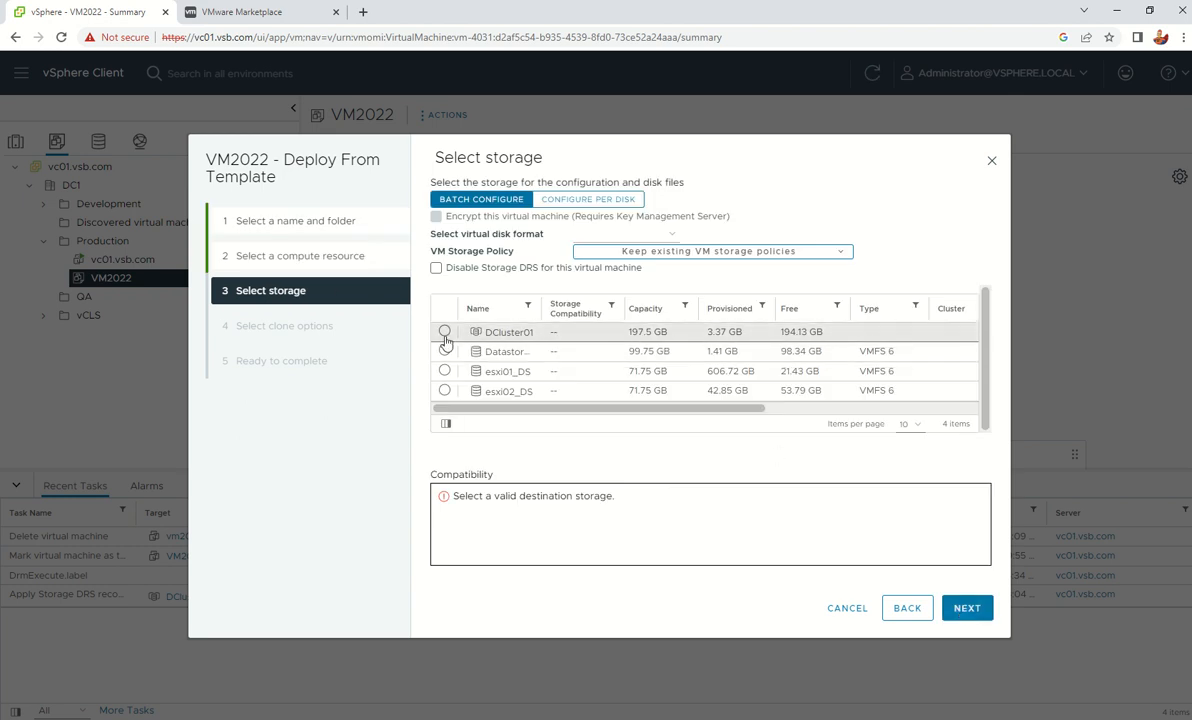
left_click(444, 331)
left_click(657, 235)
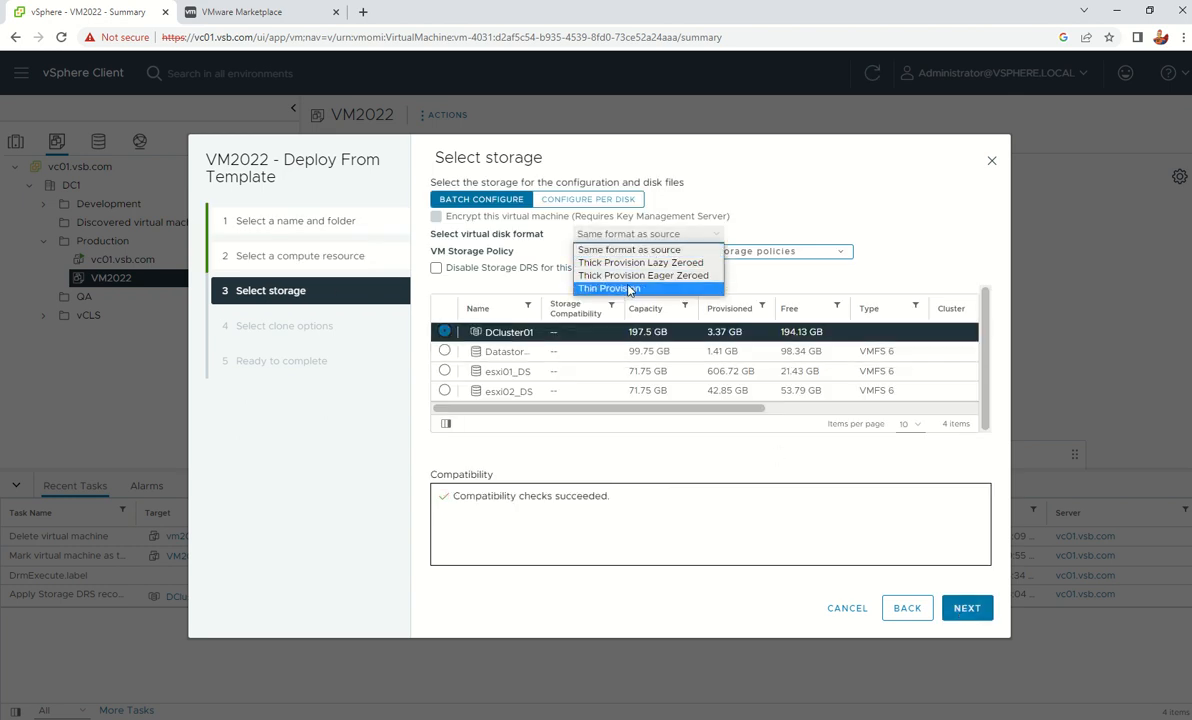
left_click(640, 288)
left_click(966, 608)
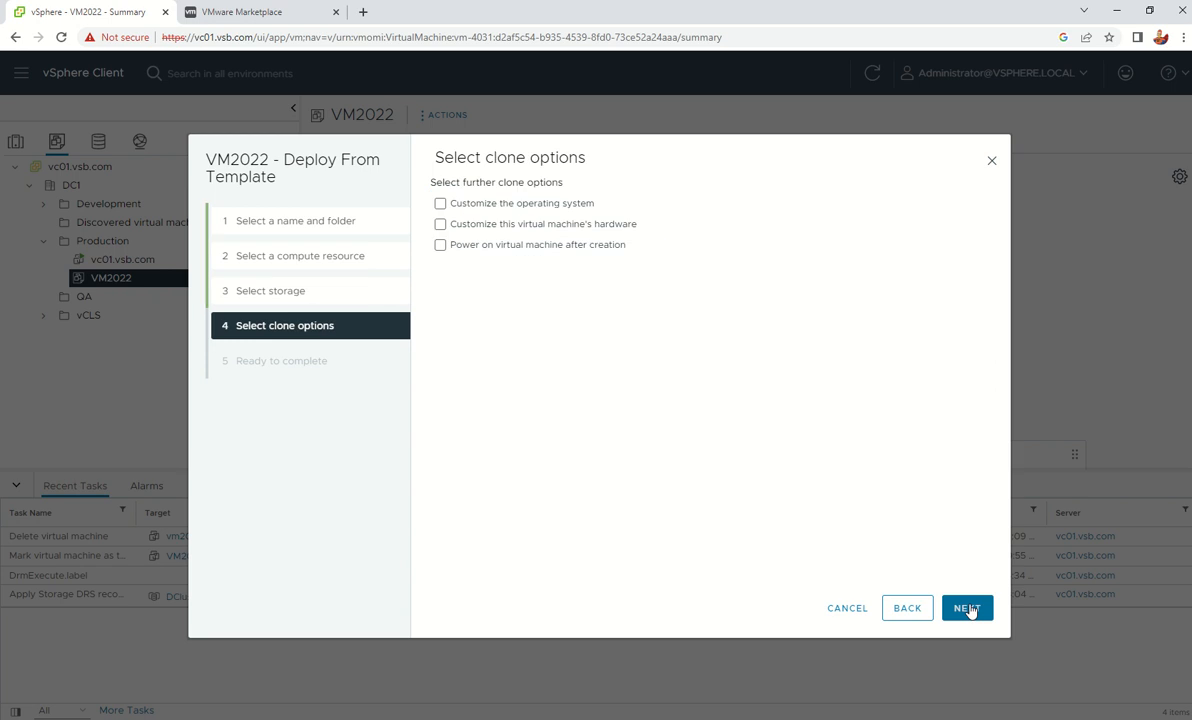
Choose to customize the VM's hardware instead of the guest operating system
left_click(552, 204)
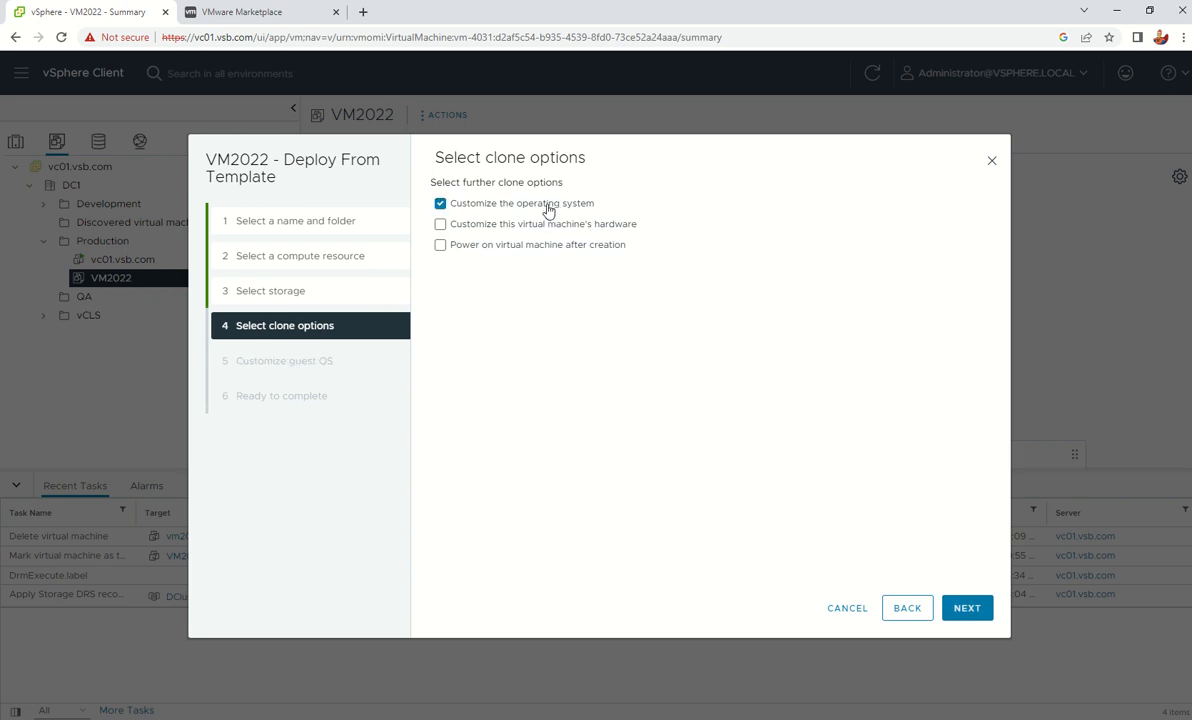
left_click(550, 203)
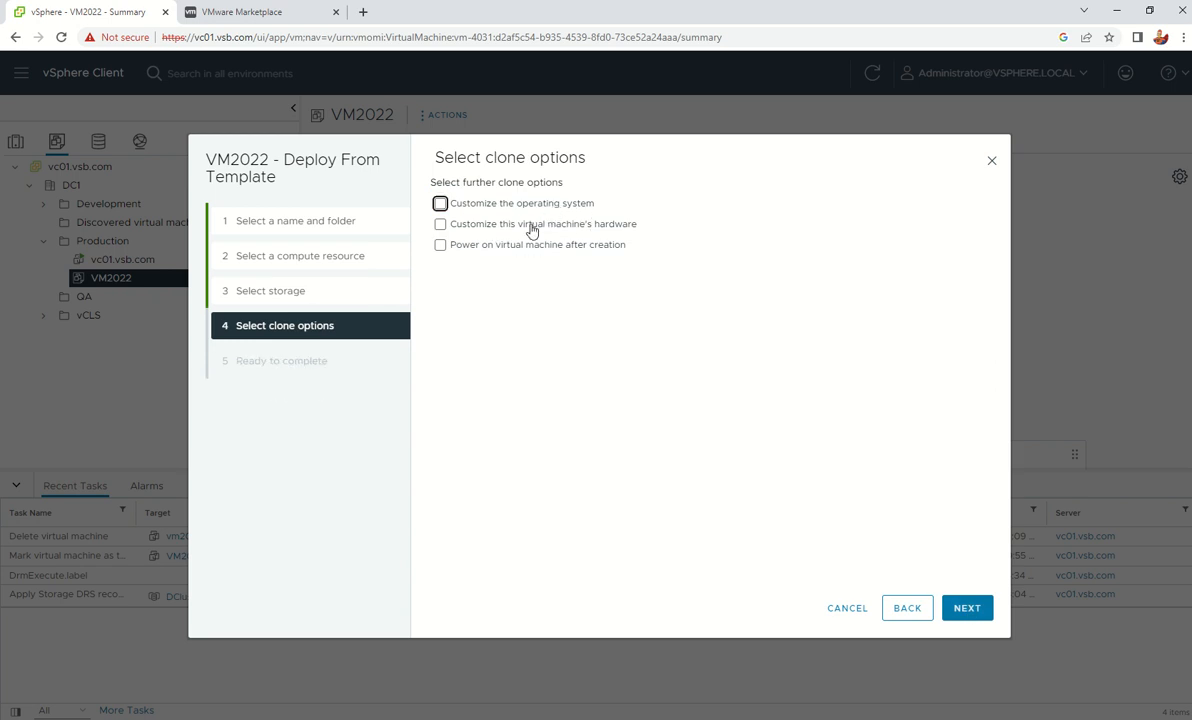
left_click(534, 225)
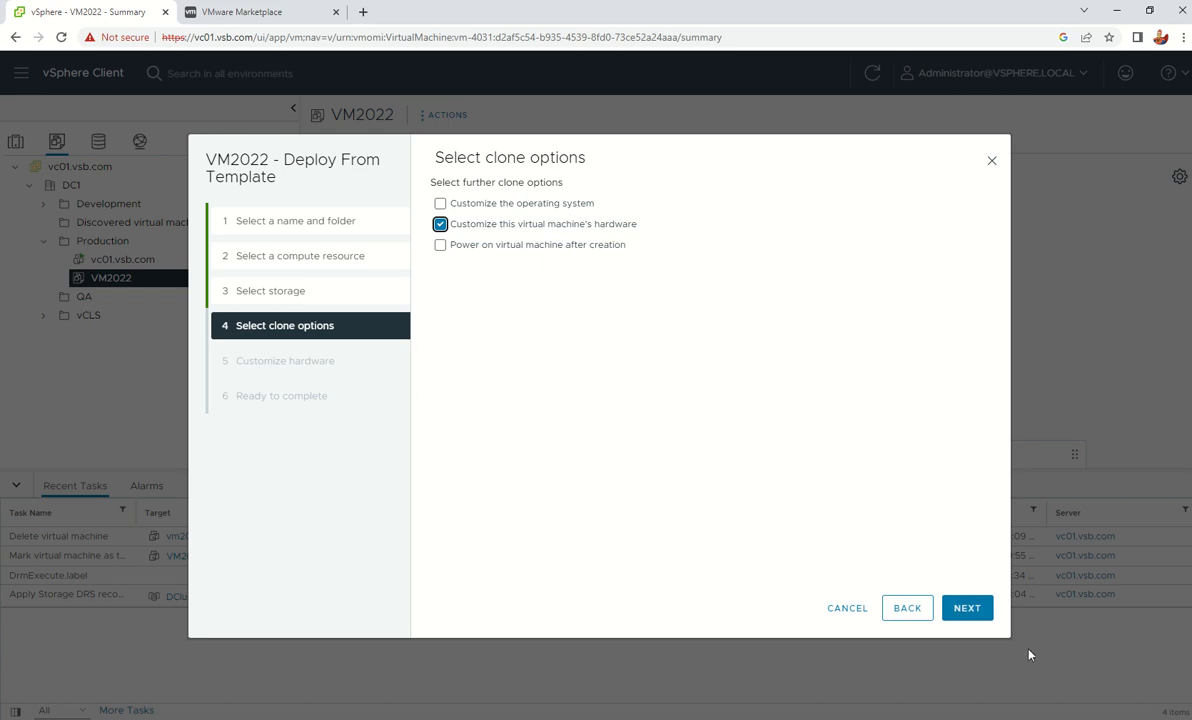
left_click(970, 608)
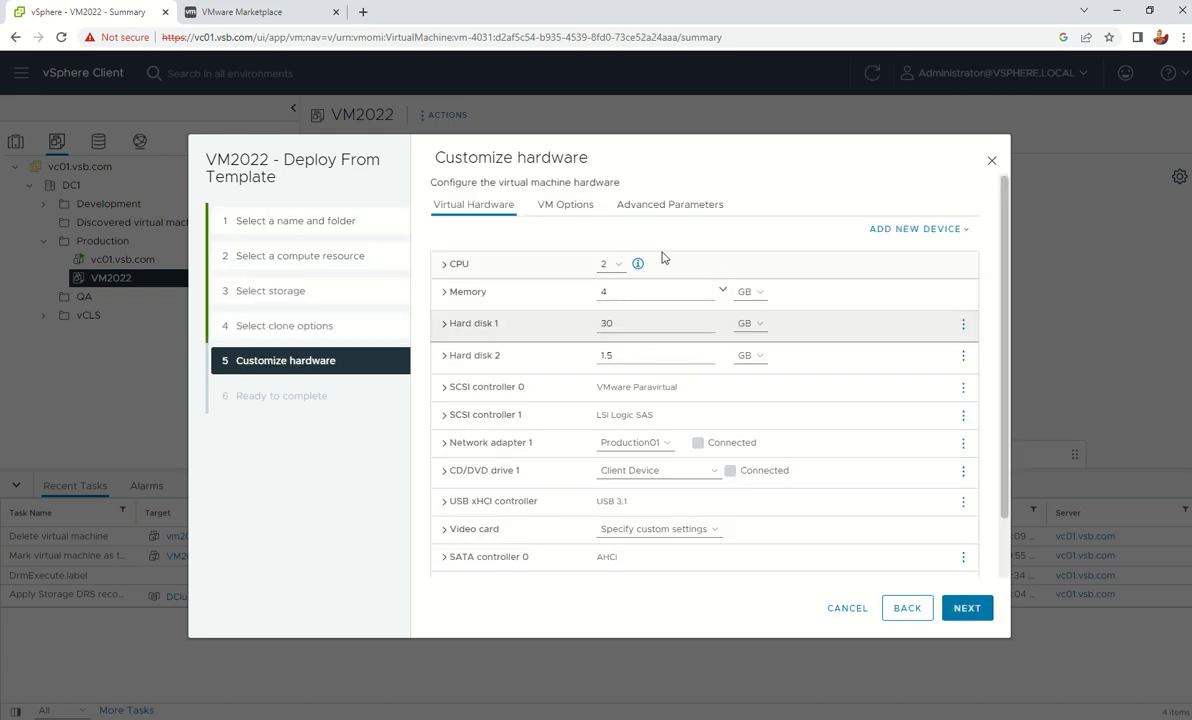
Review the hardware list (2 CPUs, 4 GB memory, 30 GB and 1.5 GB disks), then view VM Options
scroll(651, 340, "down", 1)
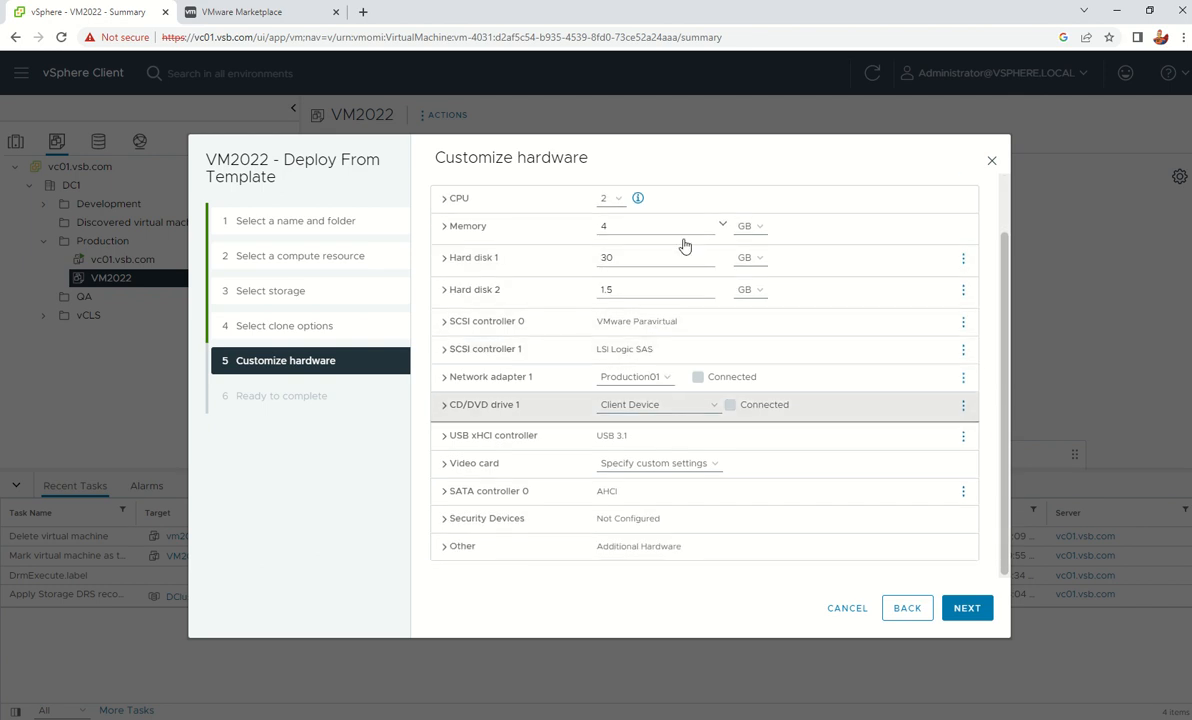
scroll(650, 408, "up", 1)
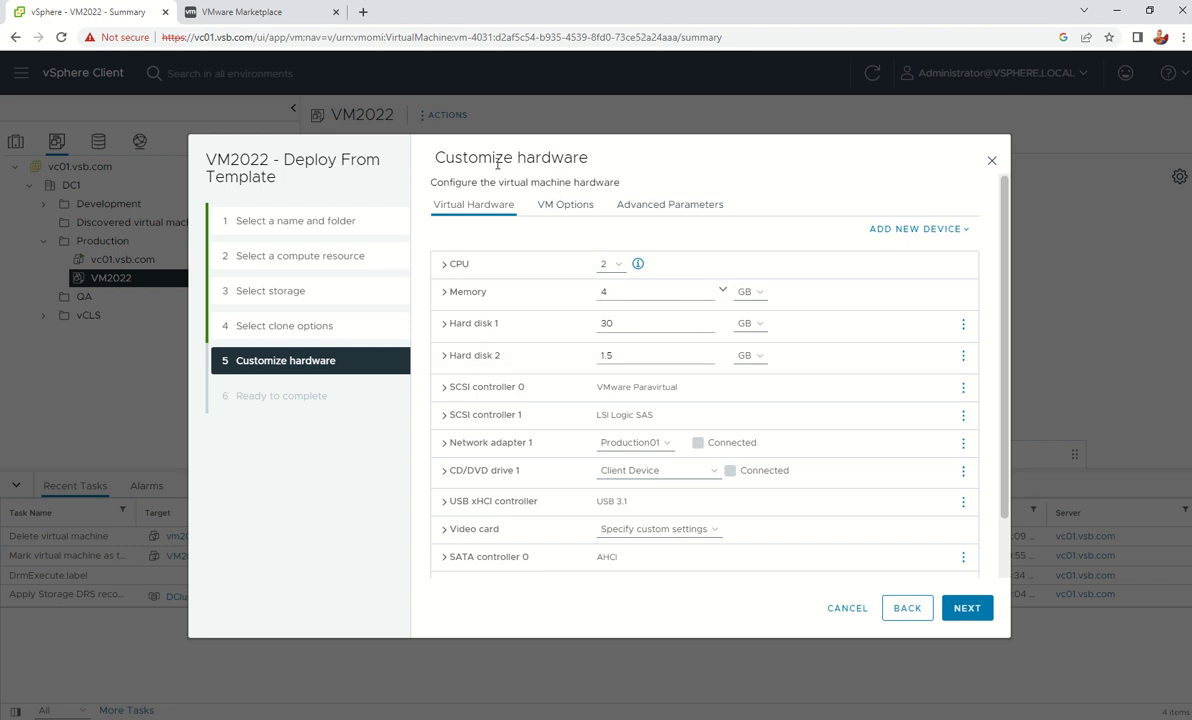
left_click(568, 205)
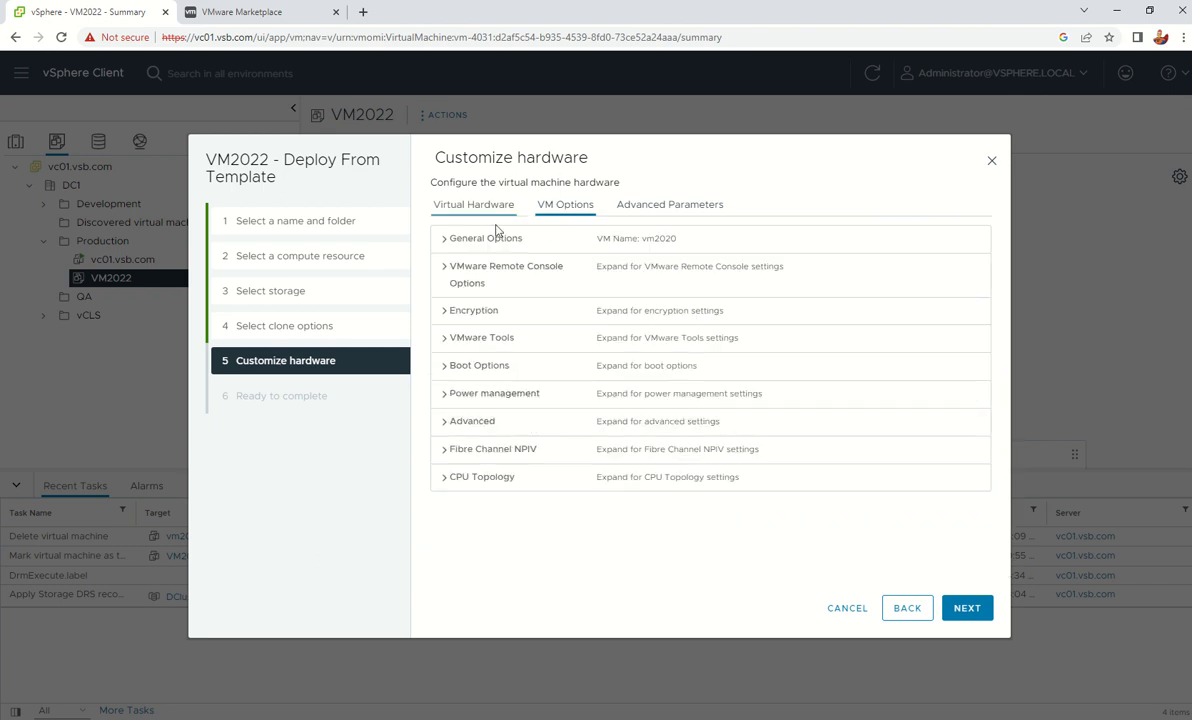
Confirm the VM name vm2020 and disable Secure Boot under Boot Options, keeping EFI firmware
left_click(445, 239)
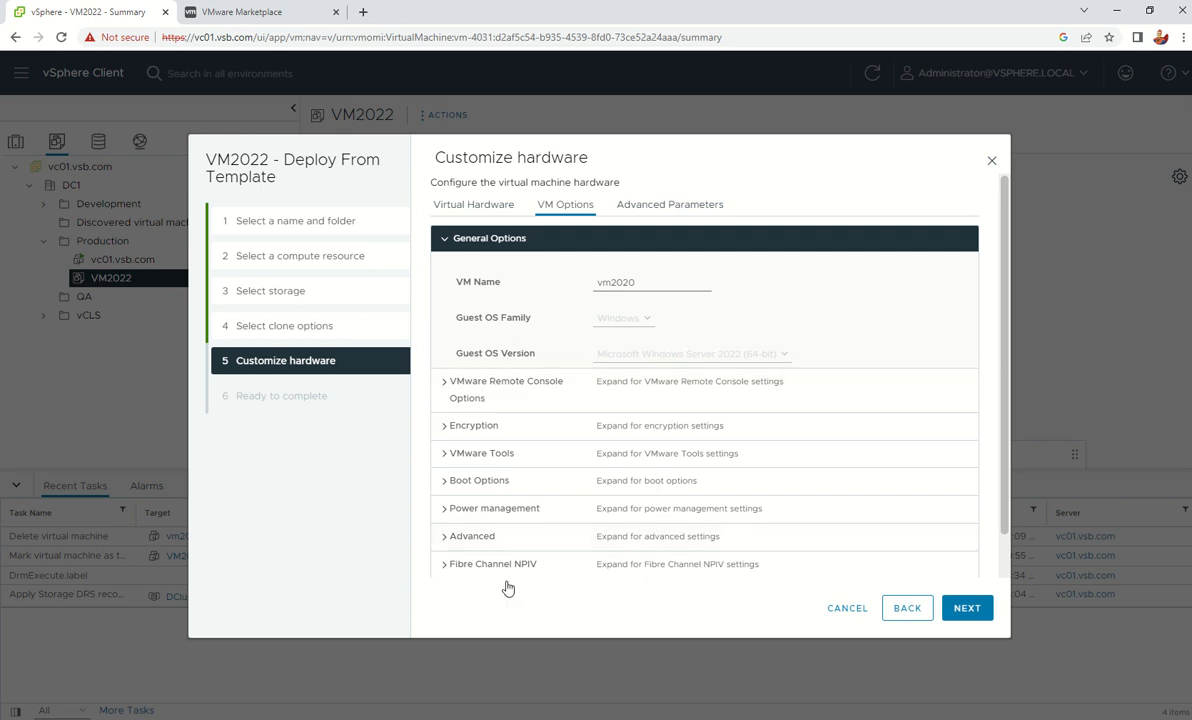
left_click(446, 481)
scroll(600, 400, "down", 3)
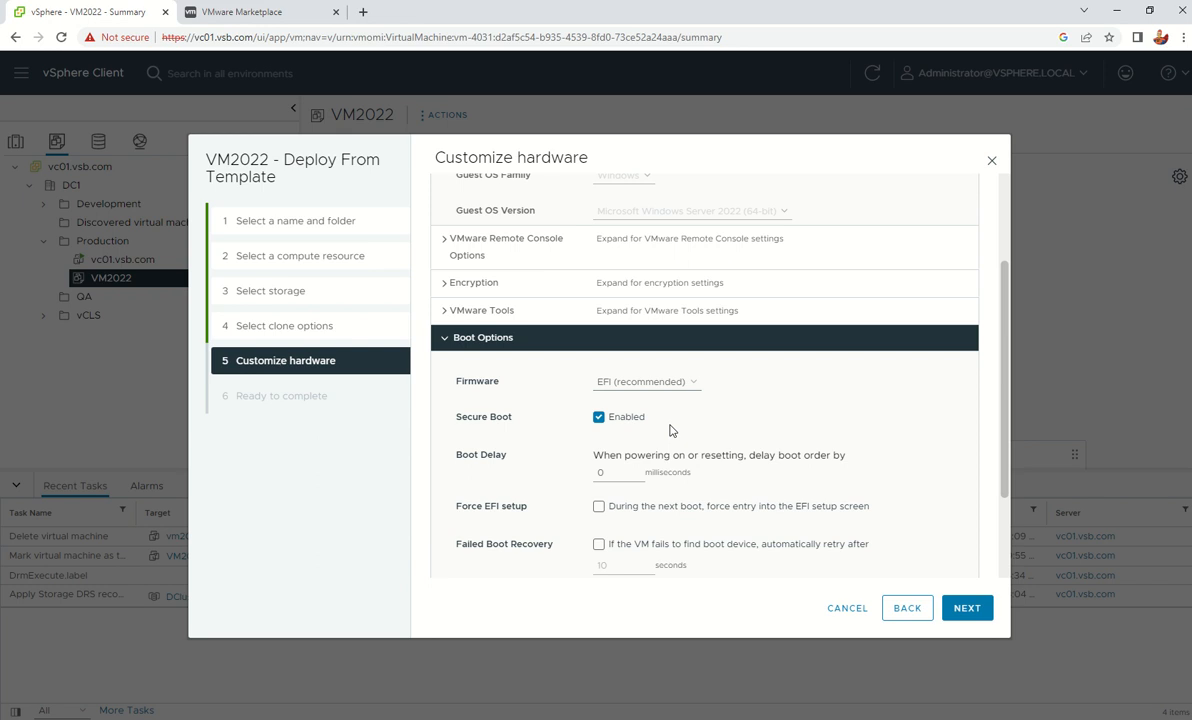
left_click(603, 420)
Review the Ready to complete summary and finish deploying vm2020
left_click(960, 608)
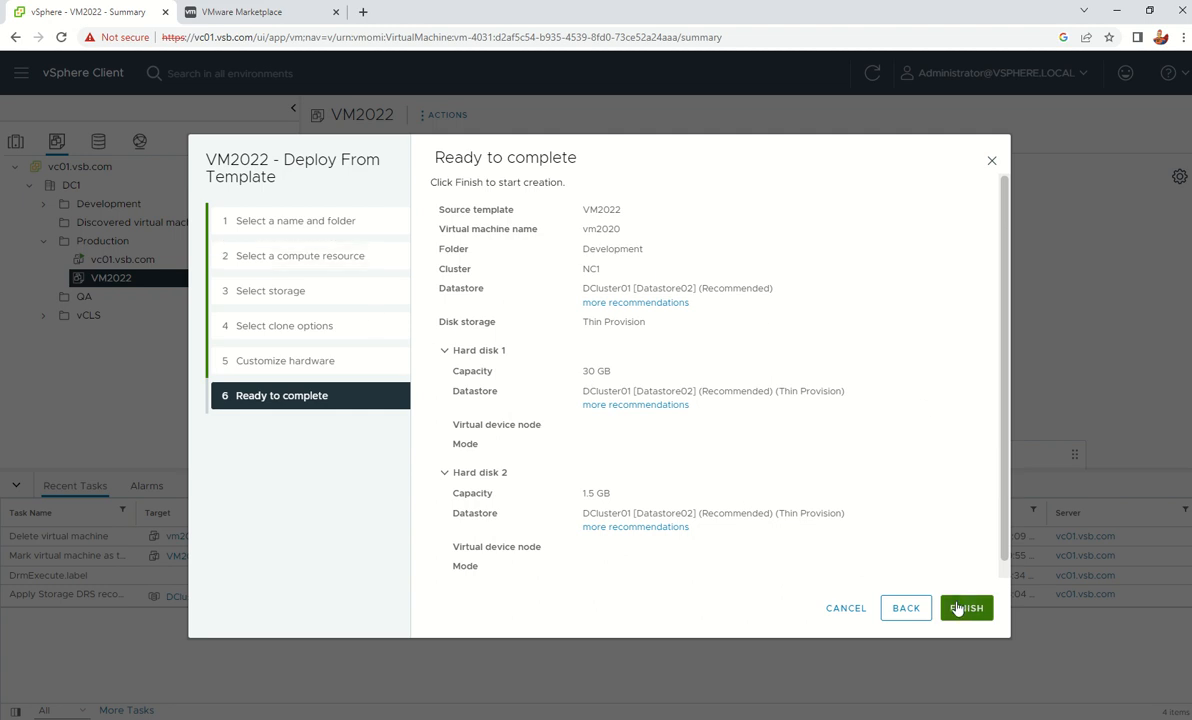
left_click(958, 608)
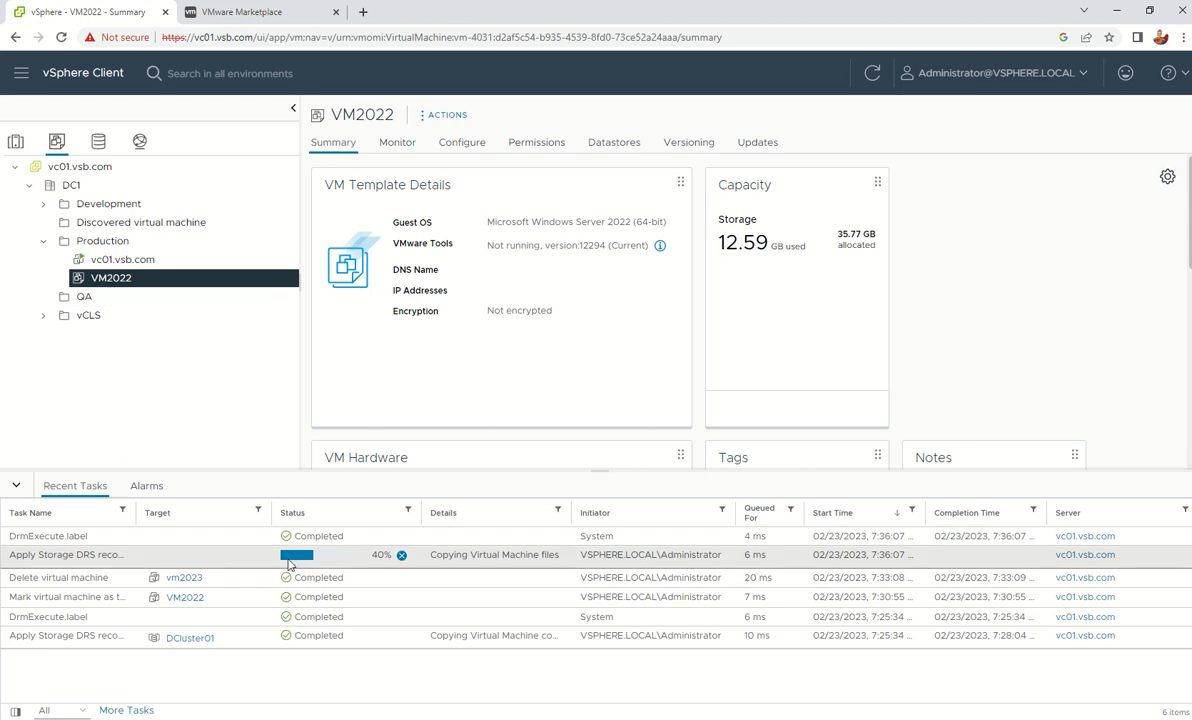
right_click(121, 285)
left_click(168, 315)
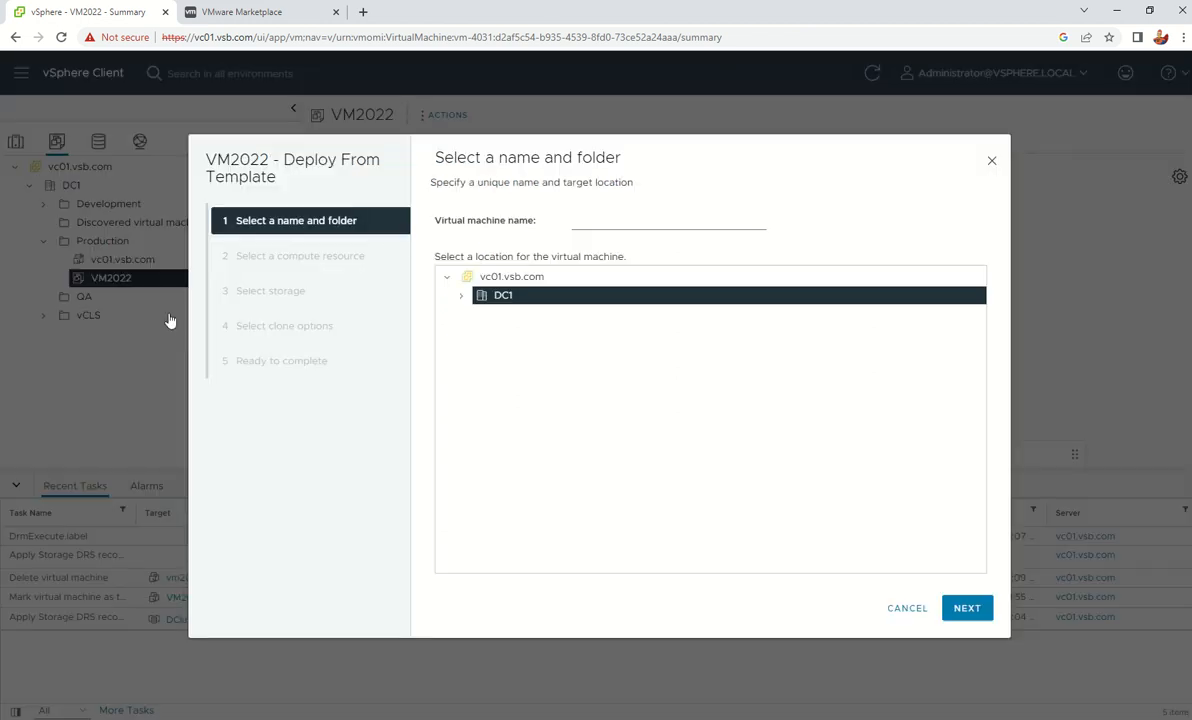
left_click(619, 224)
type("vm")
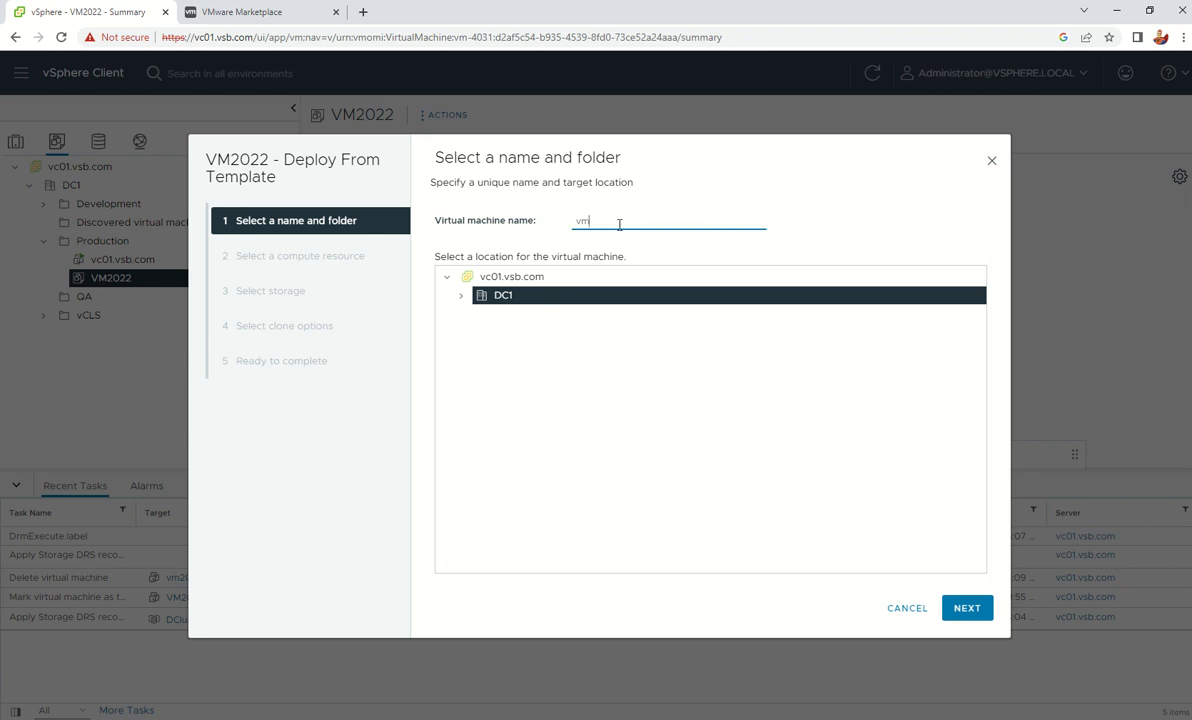
left_click(904, 609)
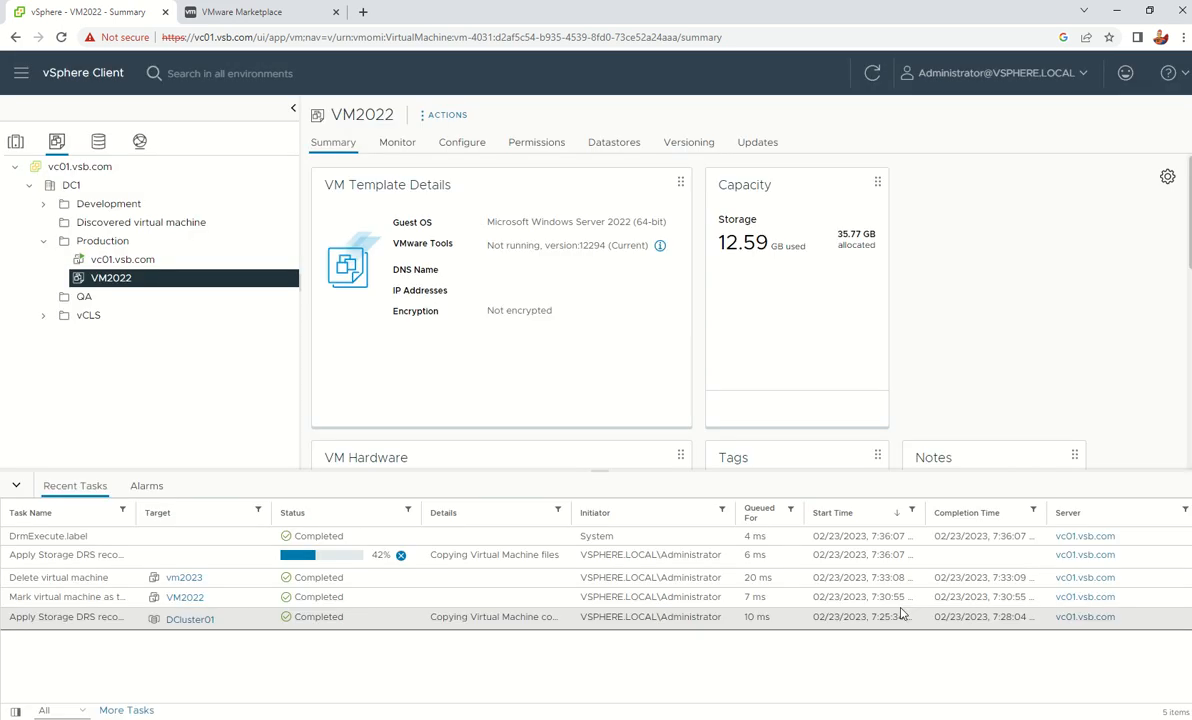
right_click(122, 284)
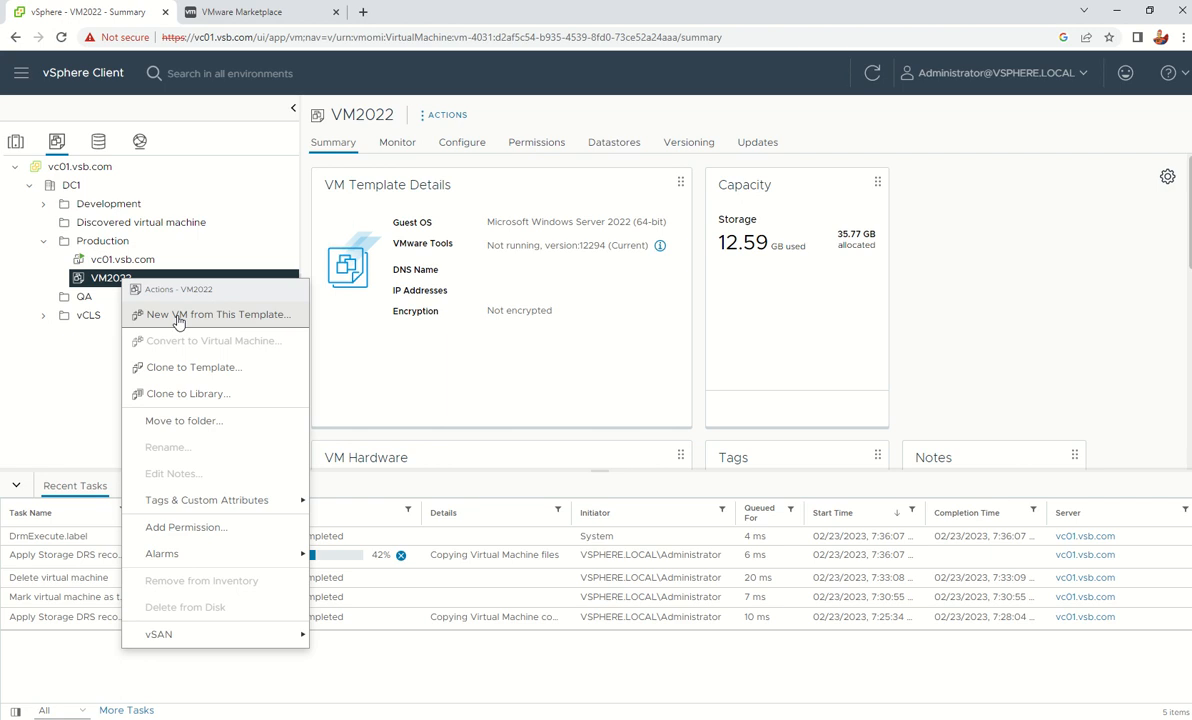
left_click(758, 620)
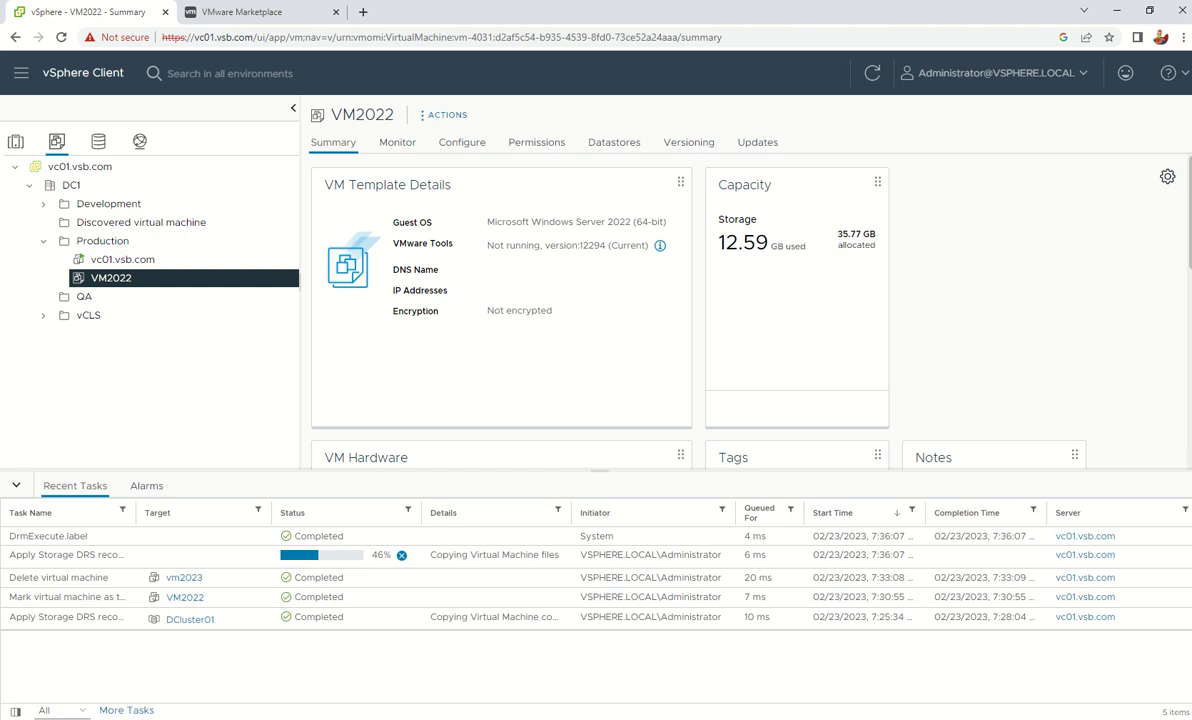
key("alt+Tab")
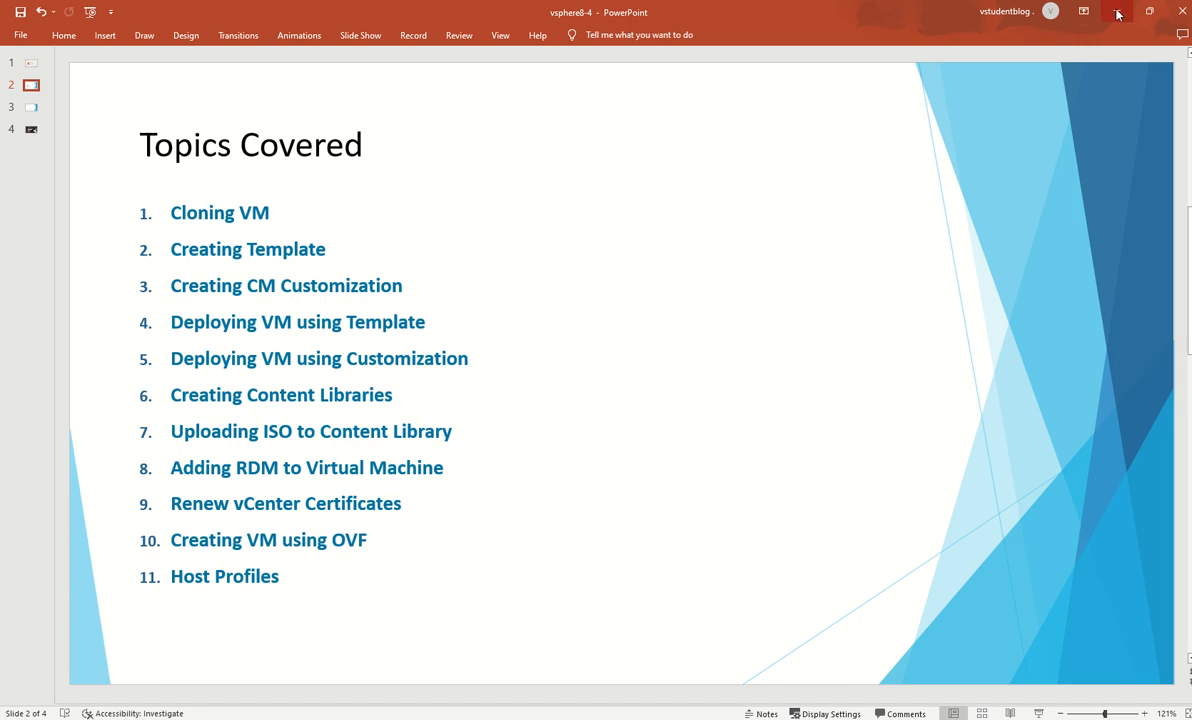
Switch from the PowerPoint slide back to vSphere Client with Alt+Tab
key("alt+Tab")
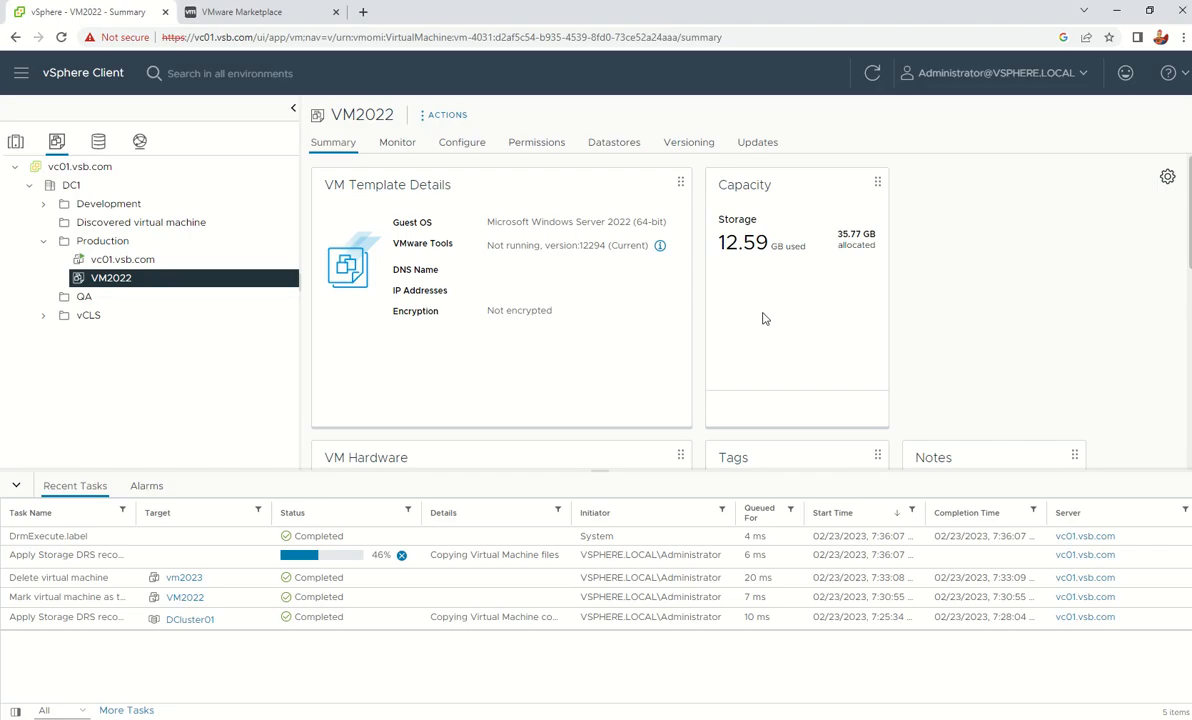
Go to the vSphere Client Shortcuts page via the logo
left_click(72, 73)
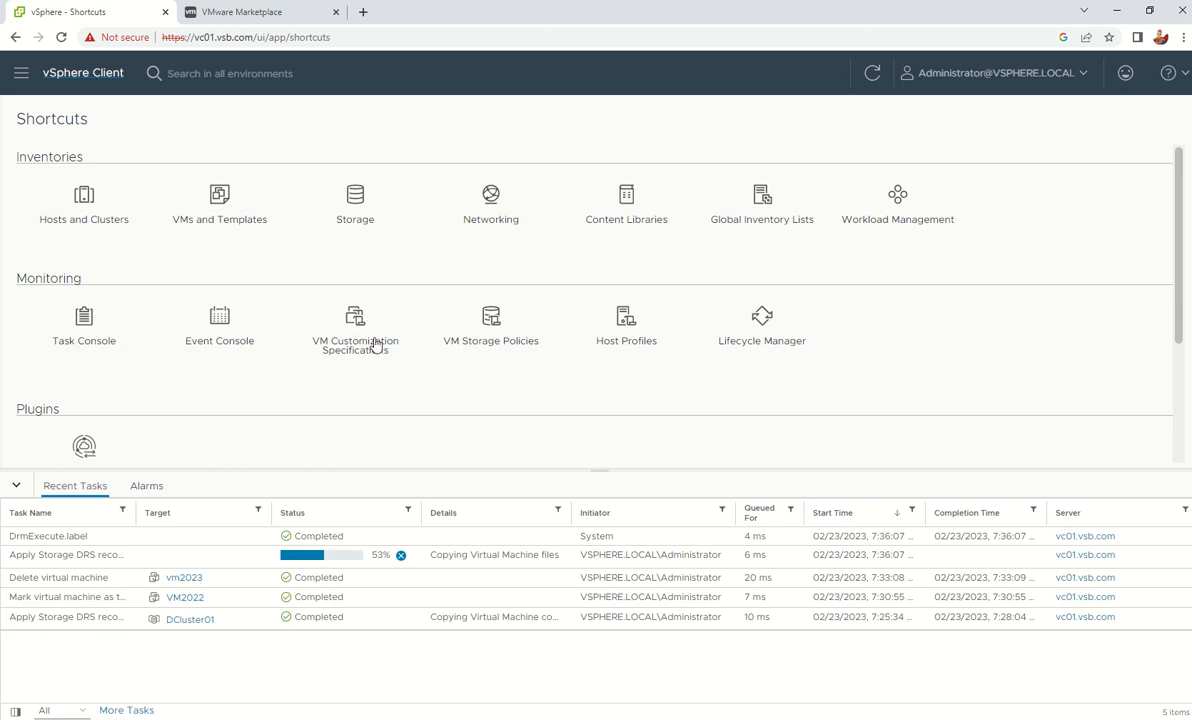
Create a new VM customization specification named 'OS customization for 2022'
left_click(355, 322)
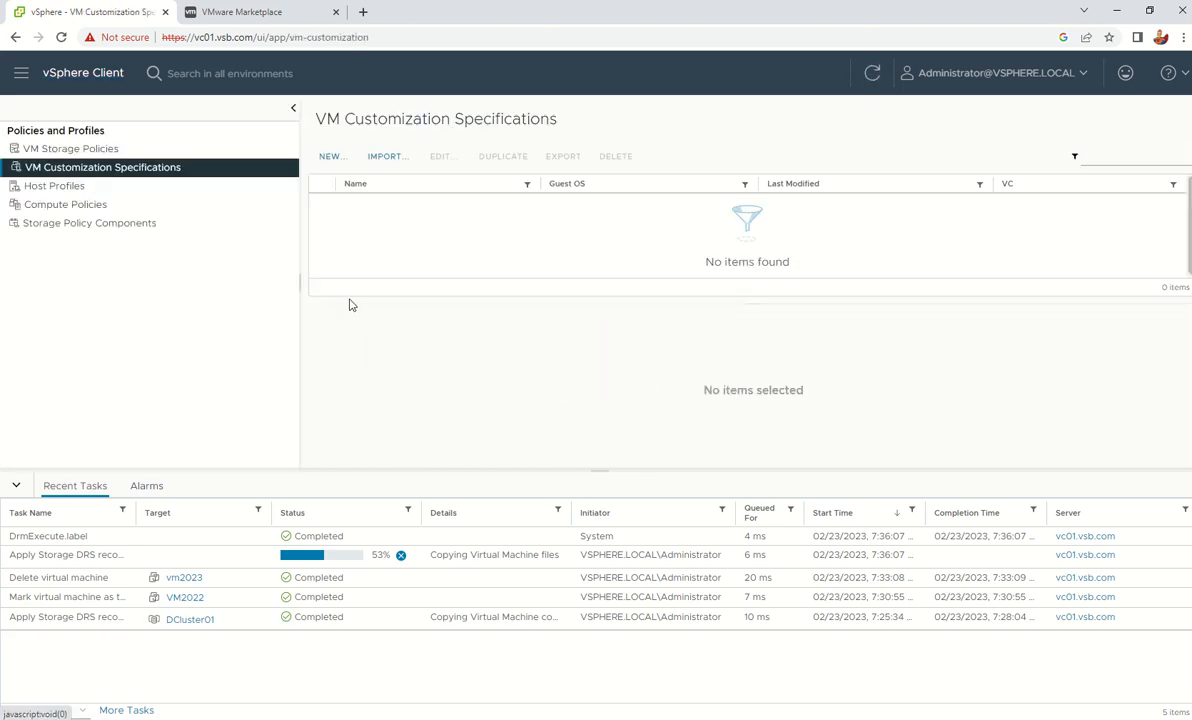
left_click(330, 158)
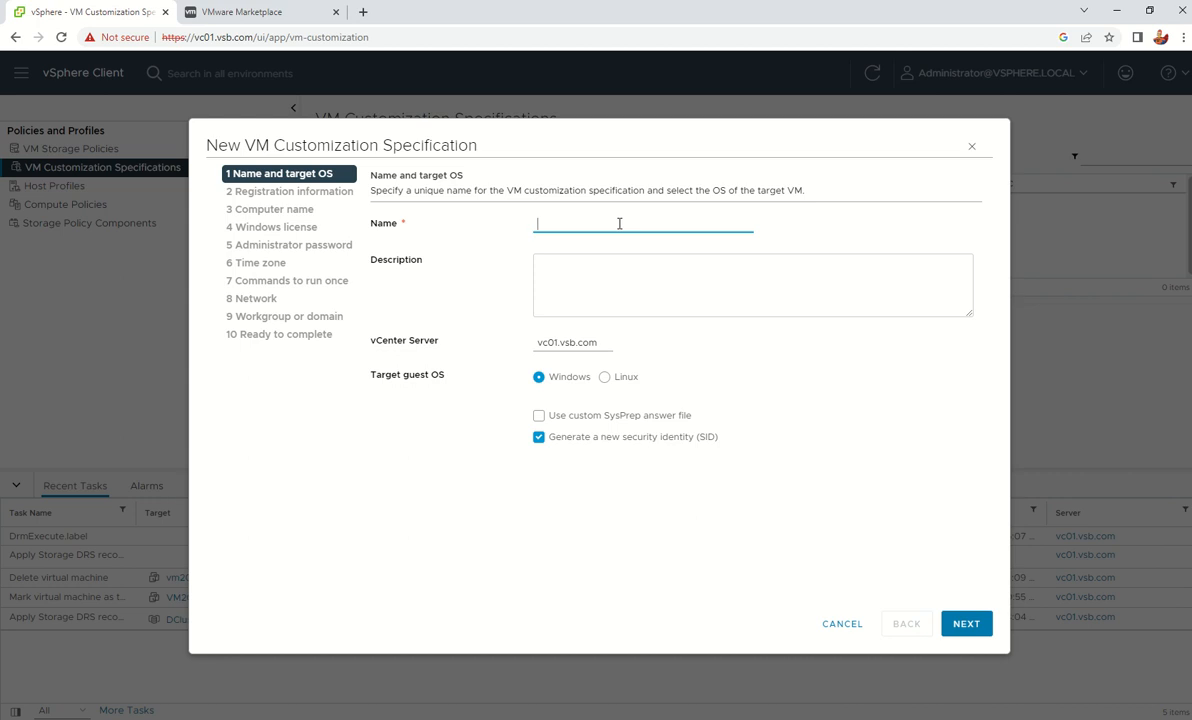
type("OS customization for 2022")
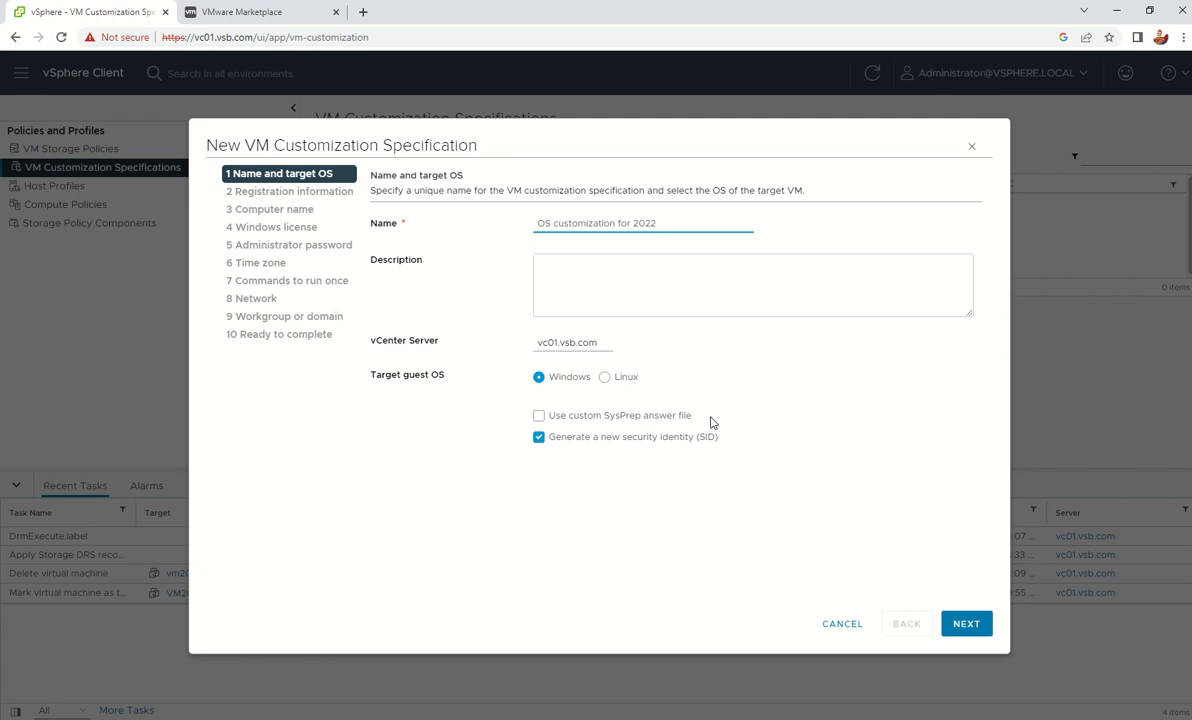
left_click(285, 194)
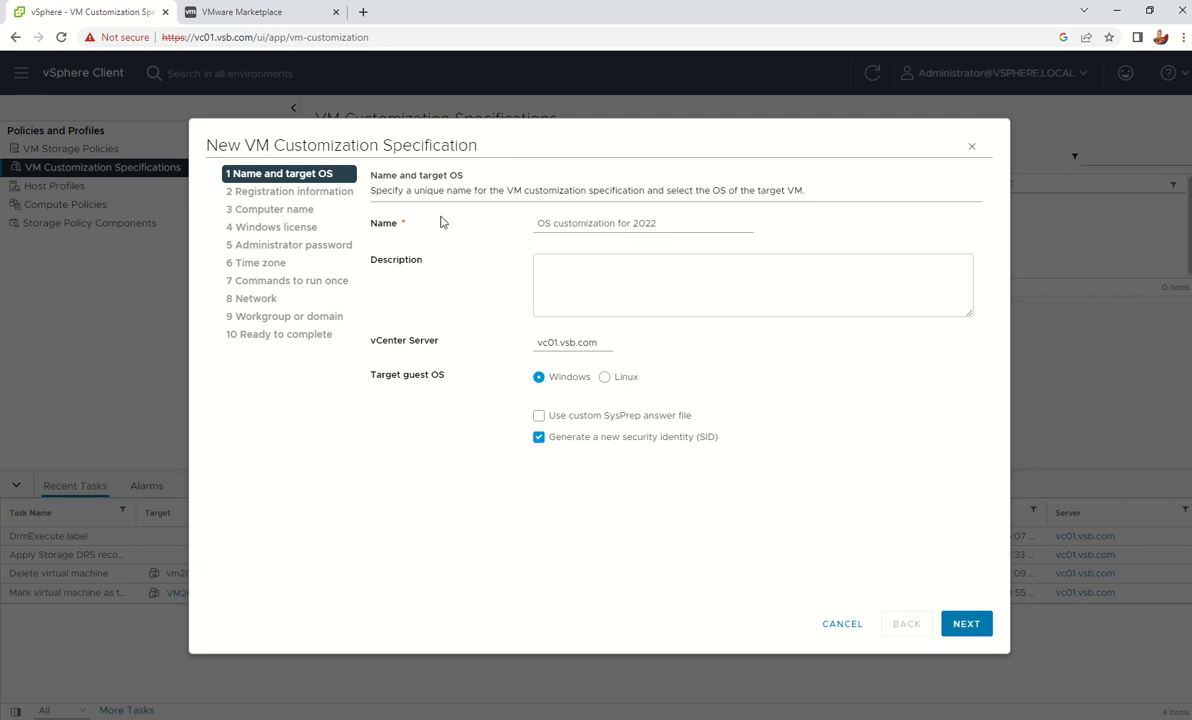
left_click(976, 625)
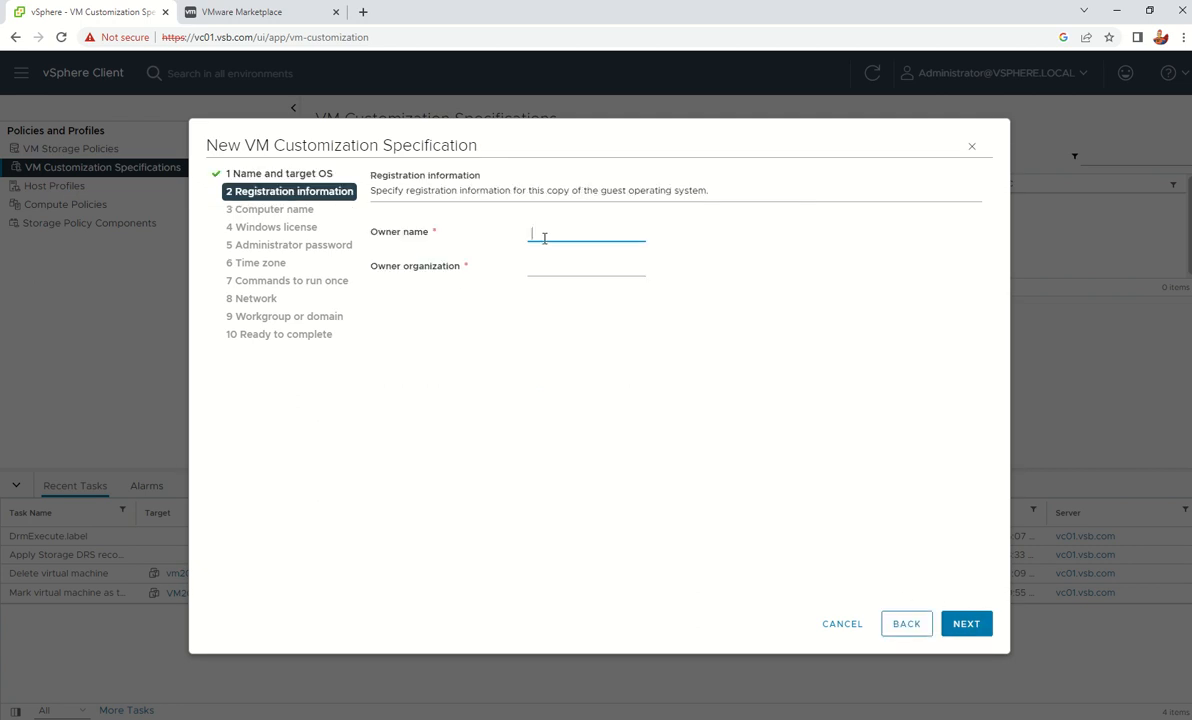
Enter the owner name and owner organization in the registration information
left_click(544, 237)
type("vstudent")
key("Tab")
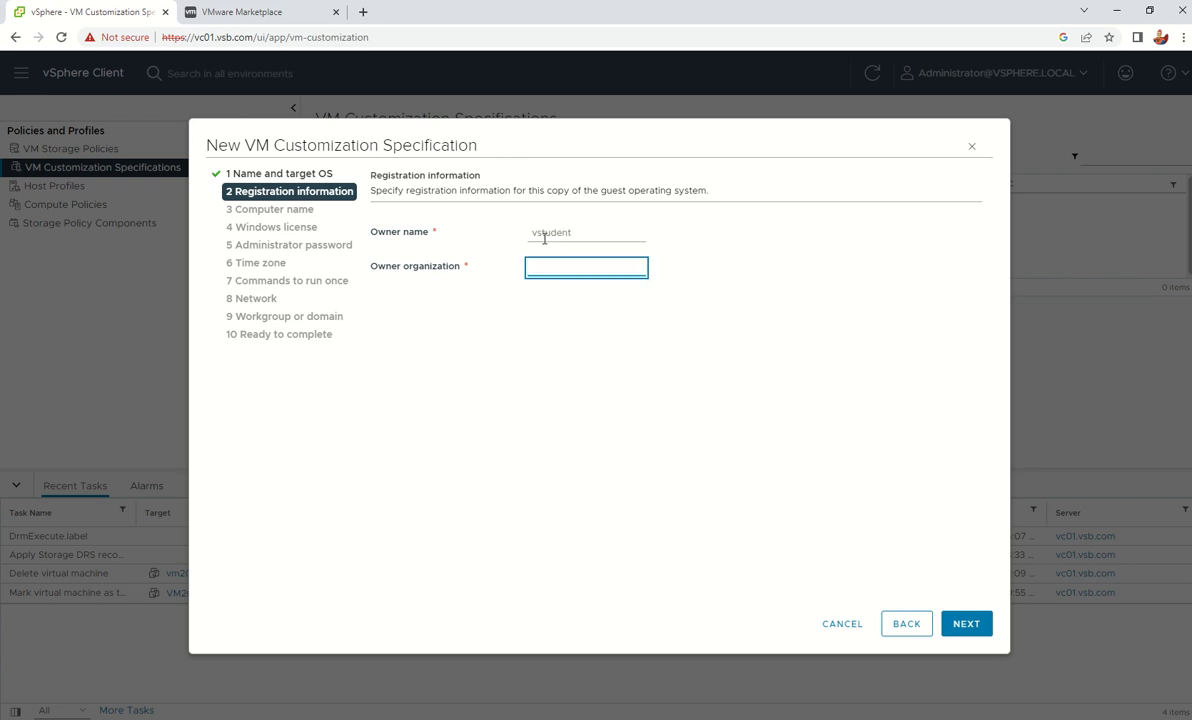
type("vstudentblog")
Keep 'Use the virtual machine name' as the computer name and advance to Windows licensing
left_click(960, 626)
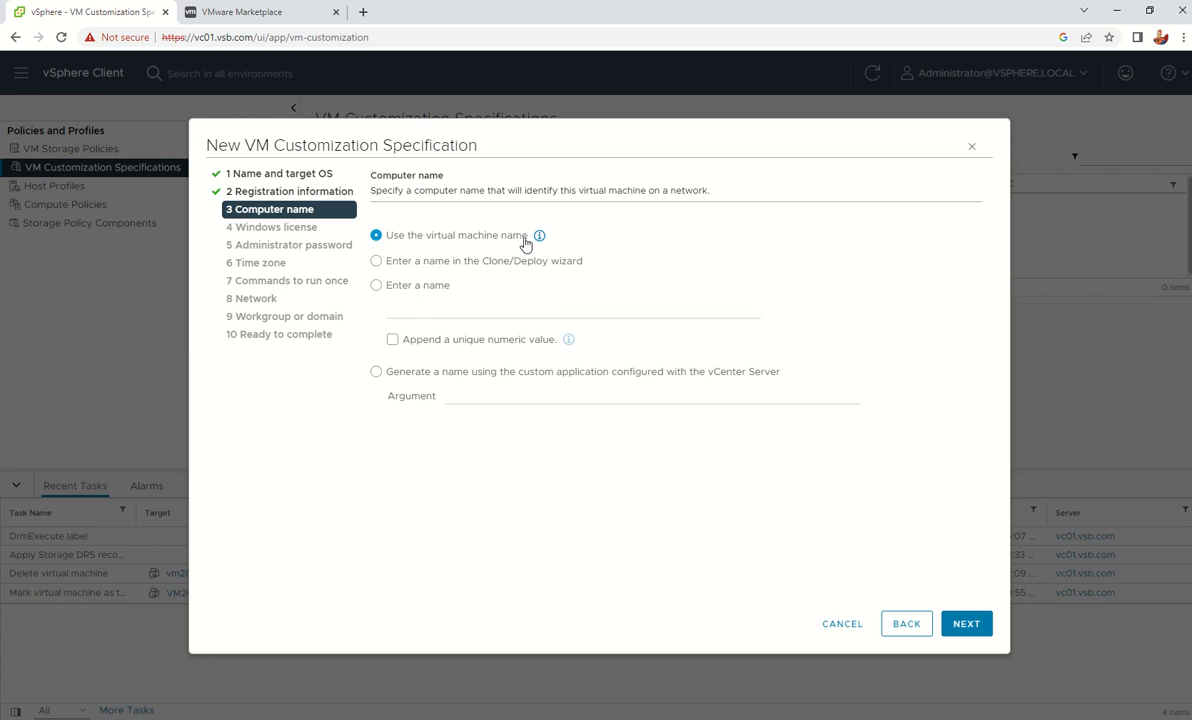
left_click(539, 236)
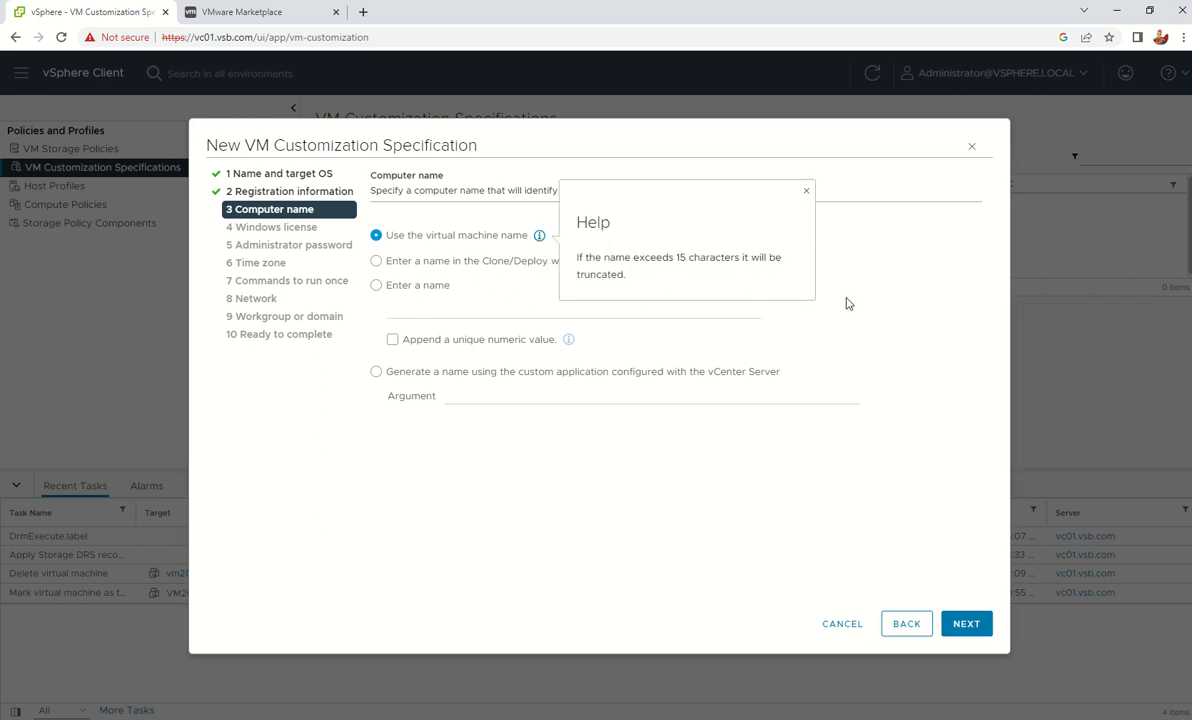
left_click(826, 268)
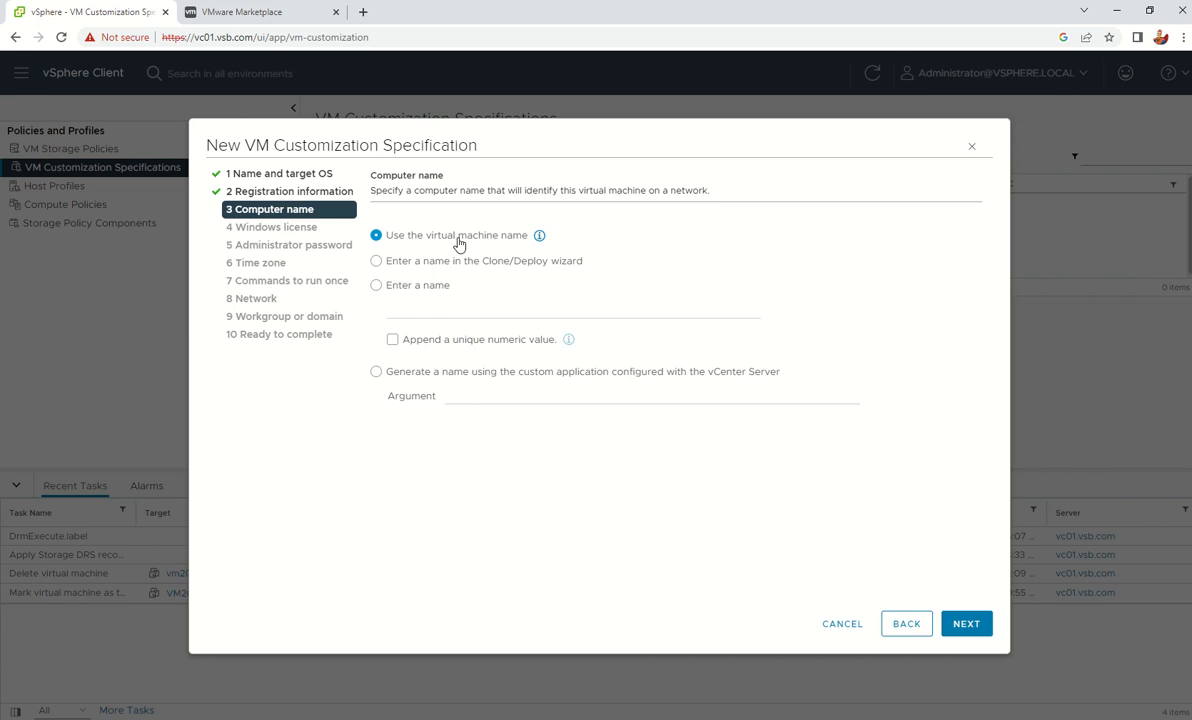
left_click(960, 627)
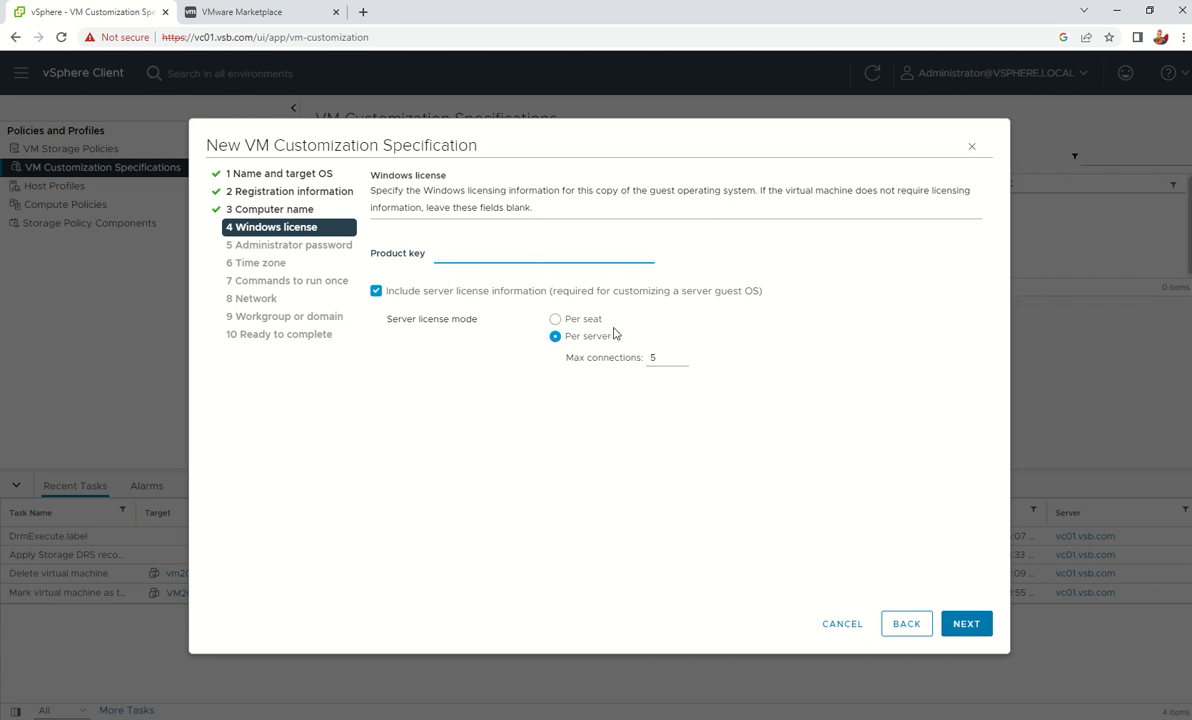
Keep Per server licensing, enter and confirm the administrator password, and toggle Administrator auto-logon
left_click(966, 623)
left_click(573, 239)
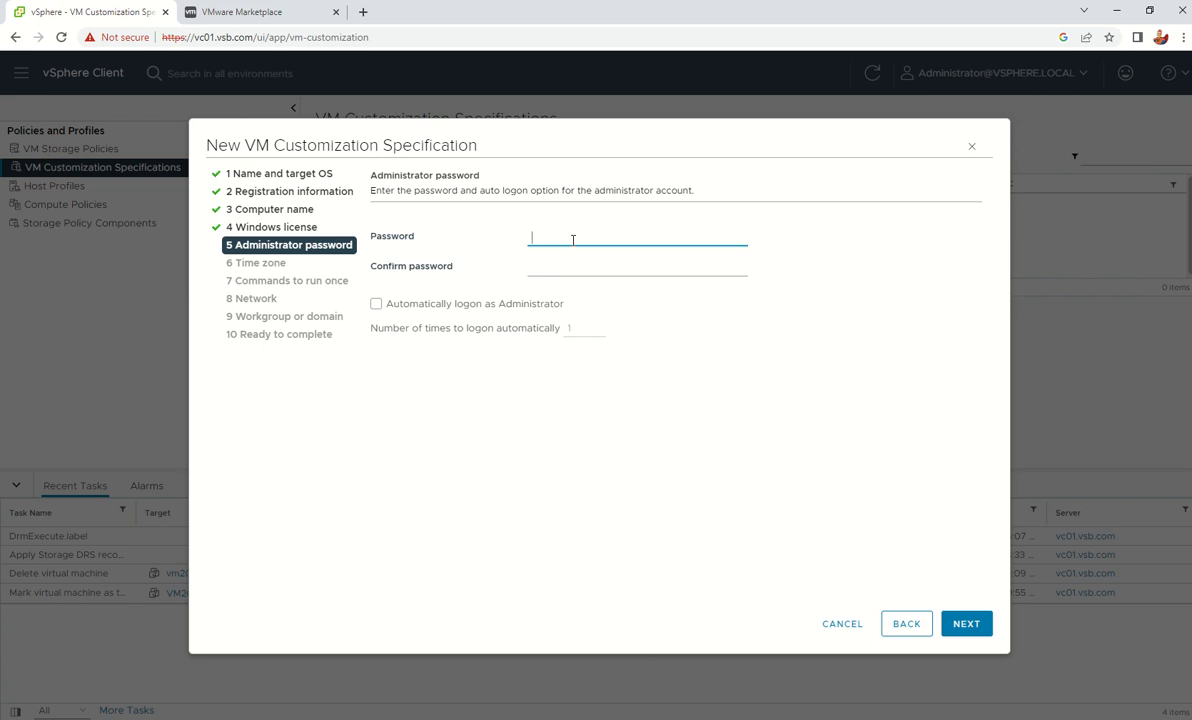
type("VMware1!123")
key("Tab")
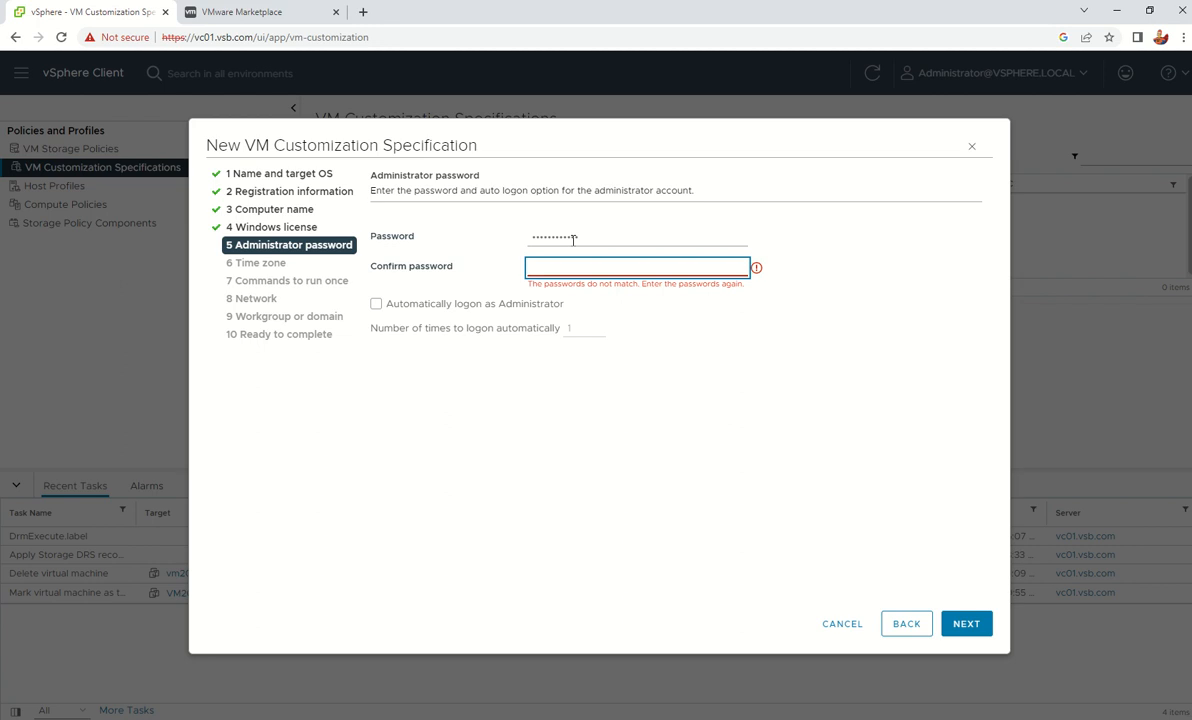
type("VMware1!123")
left_click(706, 279)
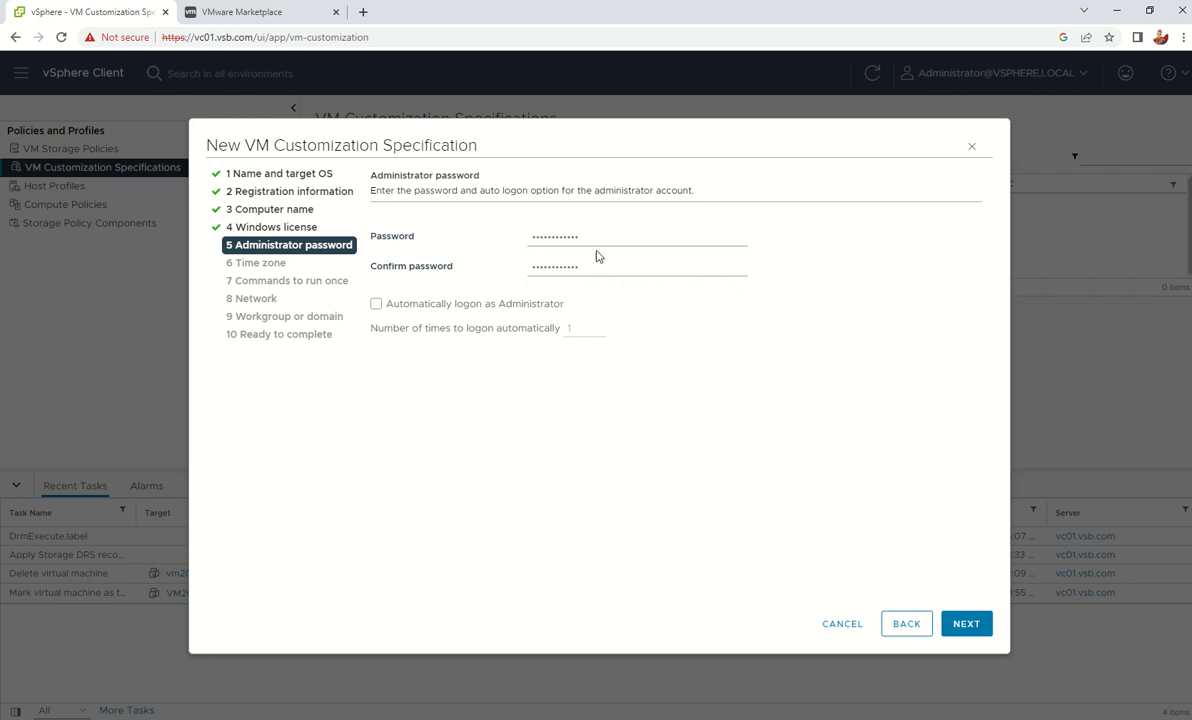
left_click(378, 306)
Leave automatic Administrator logon turned off, with the logon count back at 1
left_click(376, 304)
left_click(512, 304)
left_click(596, 326)
left_click(596, 331)
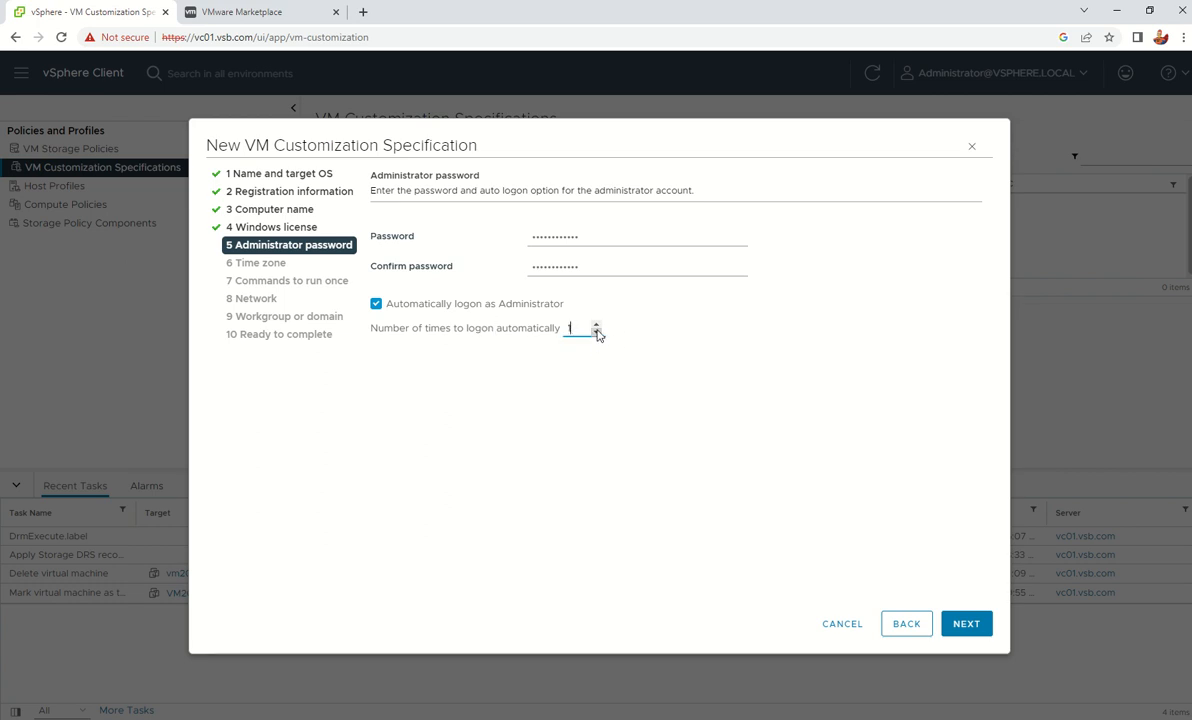
left_click(444, 303)
Set the time zone to (UTC-08:00) Pacific Time (US & Canada)
left_click(980, 625)
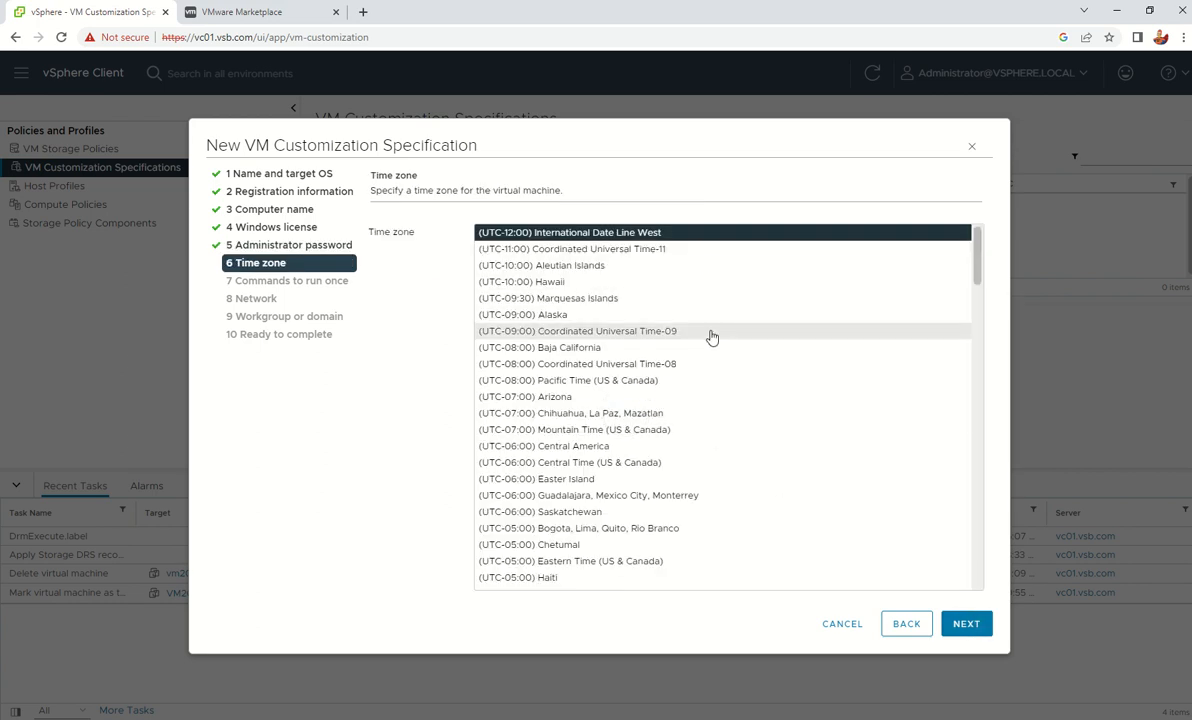
left_click(639, 385)
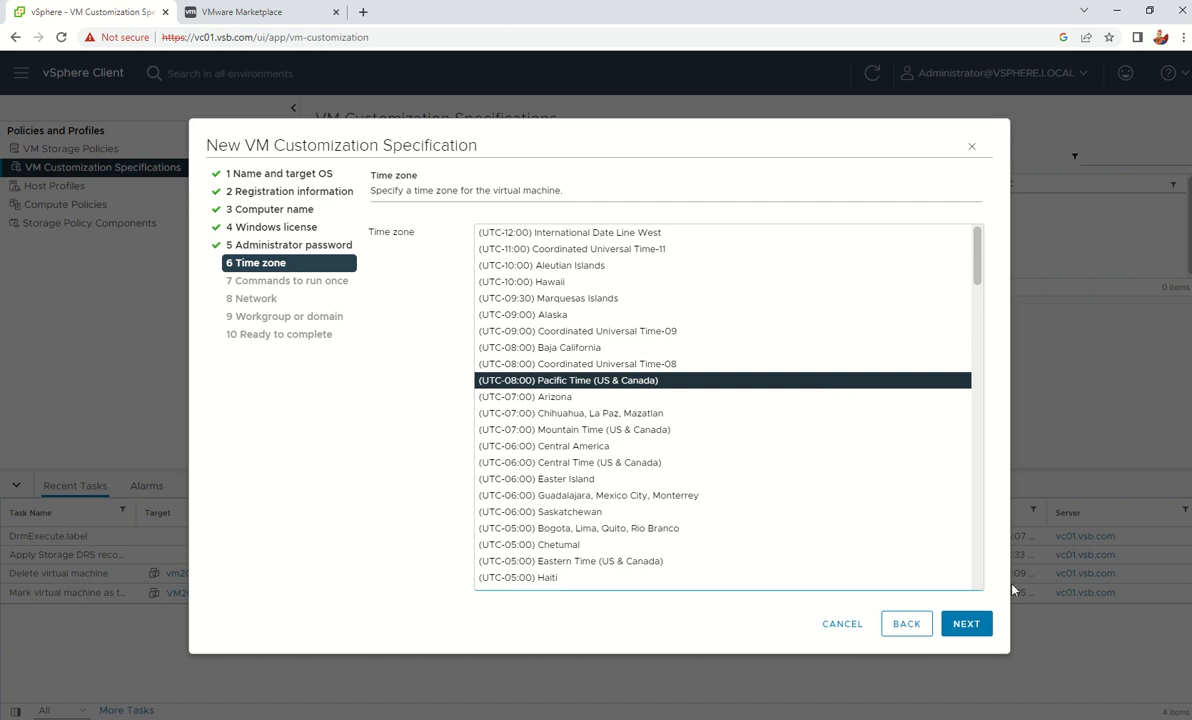
left_click(972, 625)
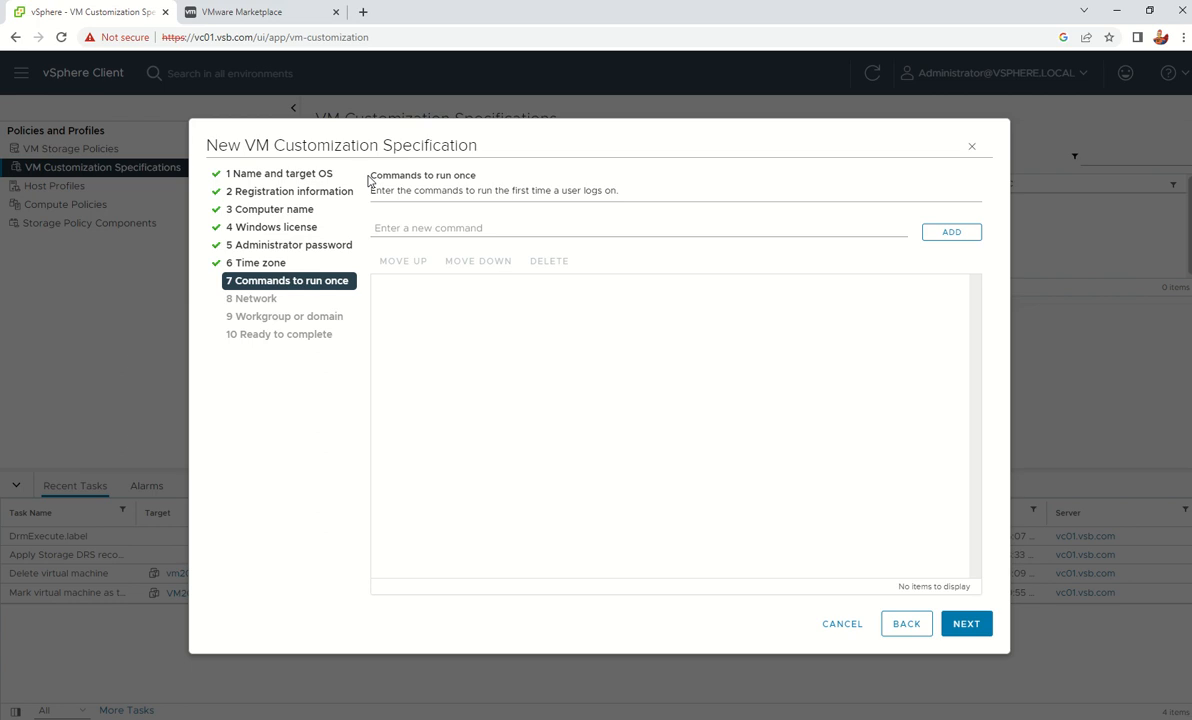
Enter c:\test.bat as a run-once command, then delete it so the list stays empty, and continue
left_click_drag(370, 175, 483, 187)
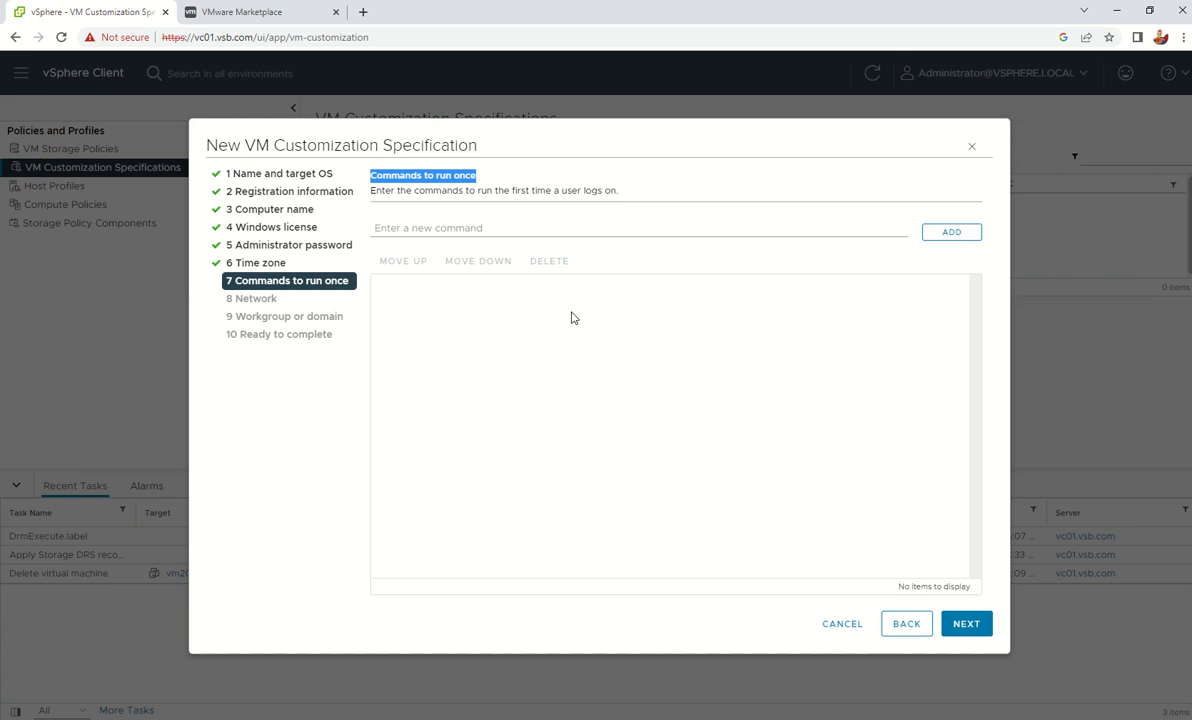
left_click(529, 228)
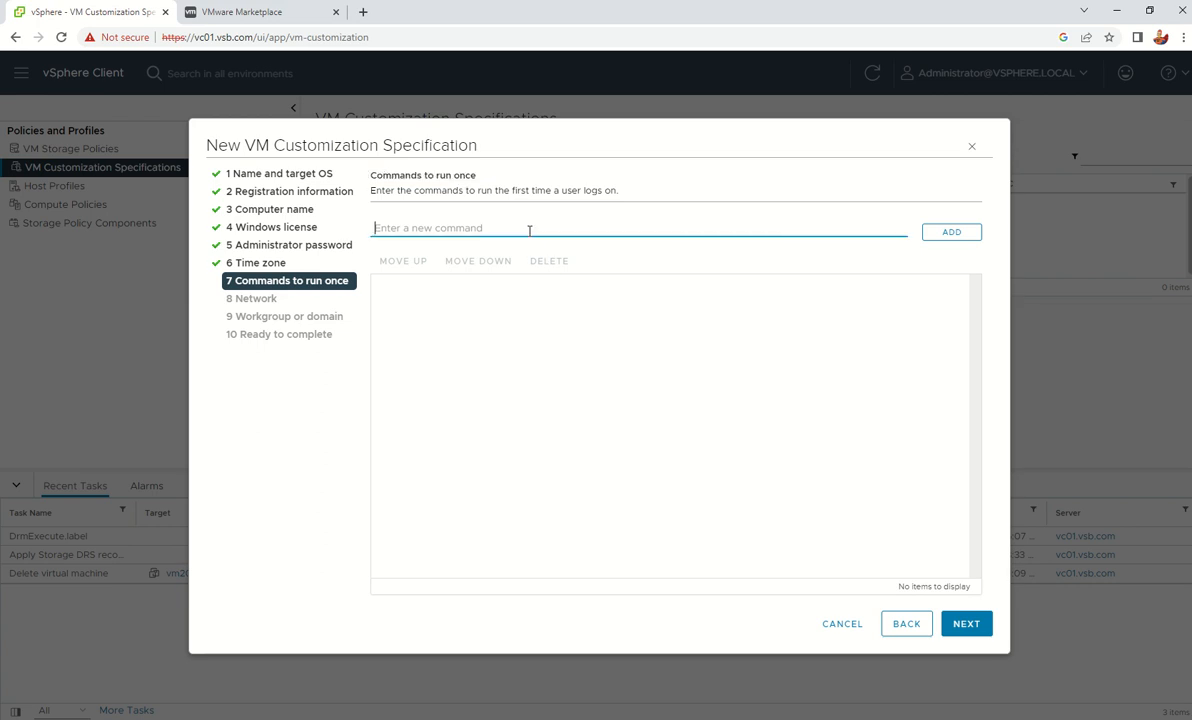
type("c:\\test.bat")
left_click_drag(372, 226, 516, 210)
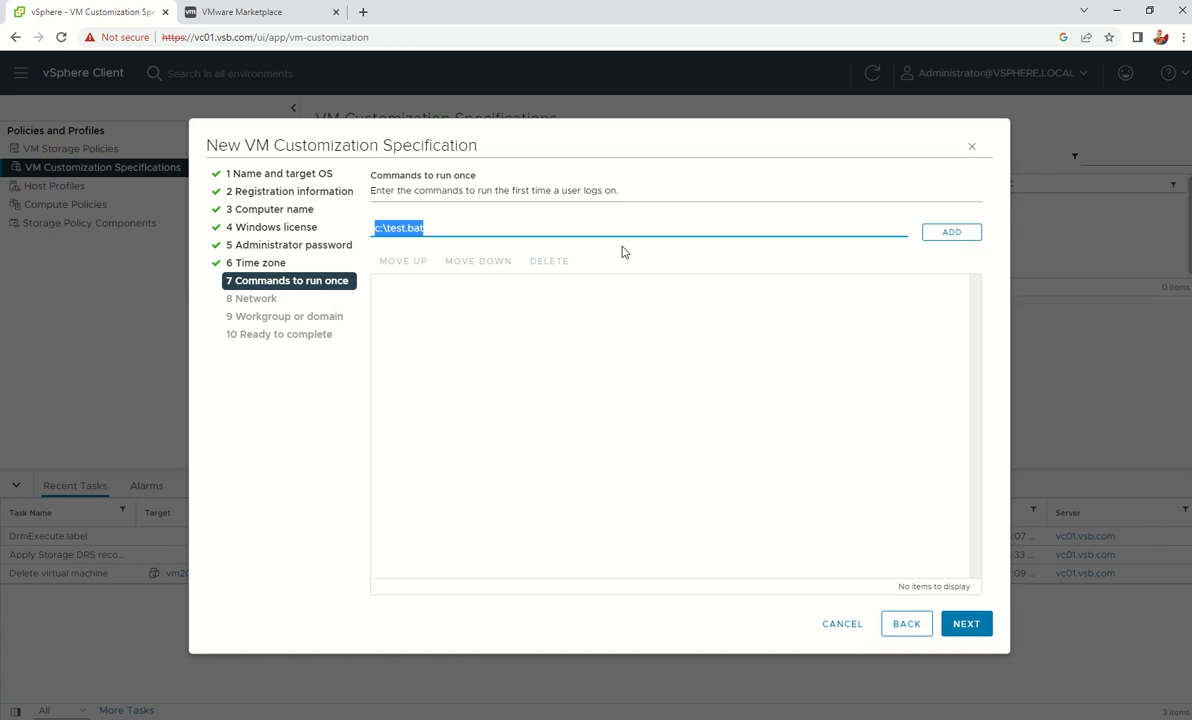
left_click(442, 229)
triple_click(442, 229)
key("BackSpace")
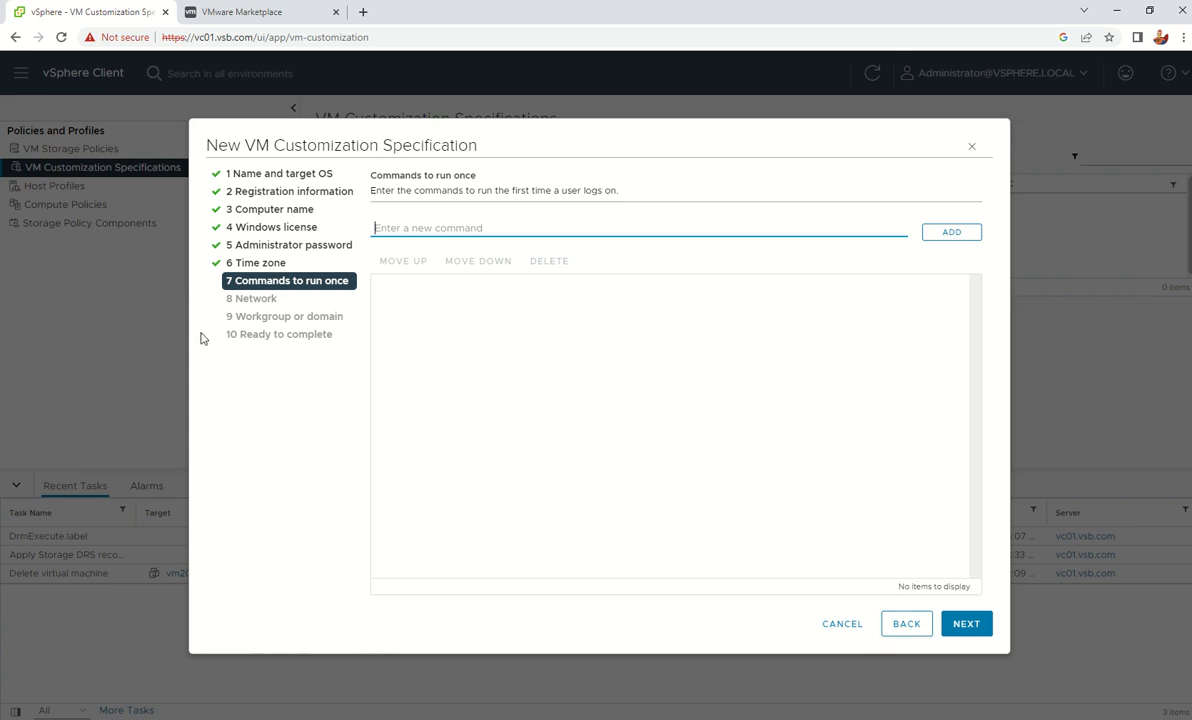
left_click(966, 628)
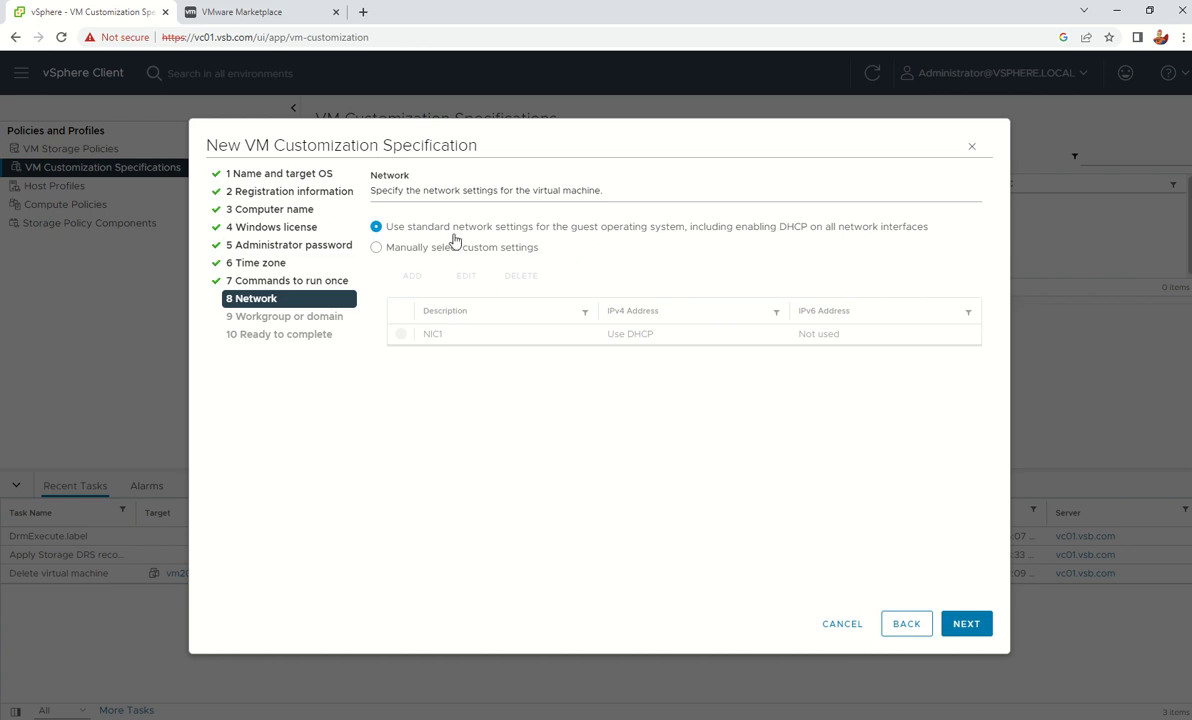
Choose manually selected custom network settings and edit the NIC1 adapter
left_click(388, 247)
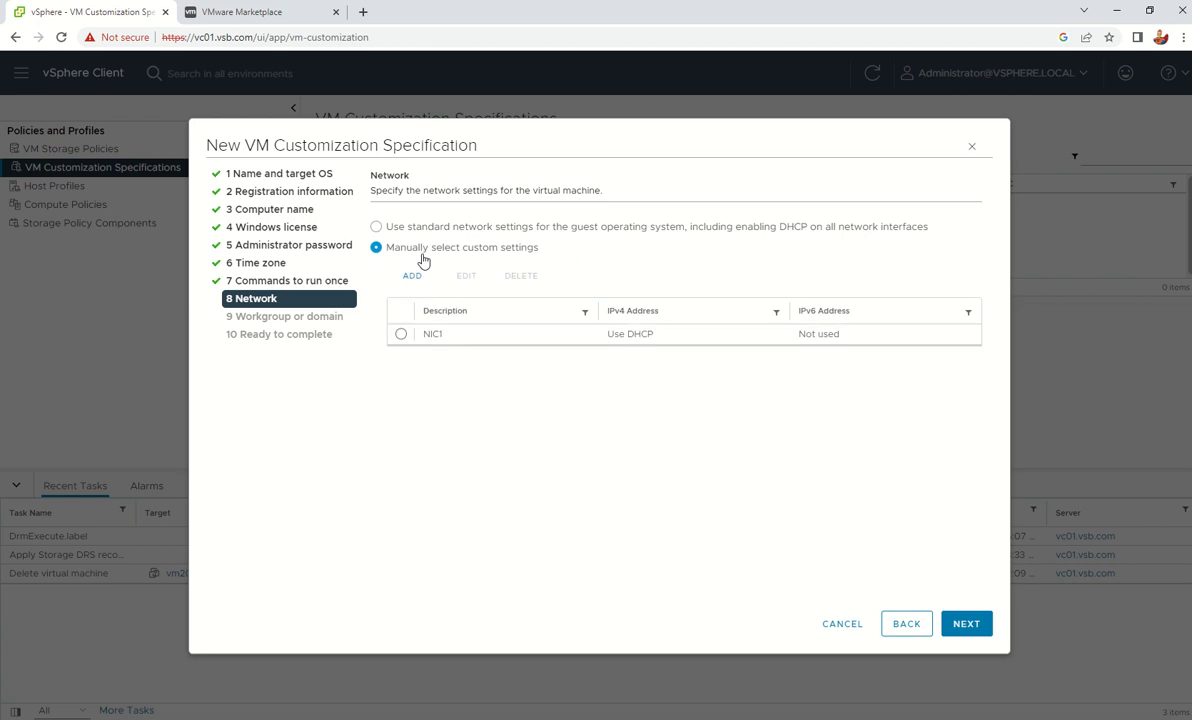
left_click(400, 335)
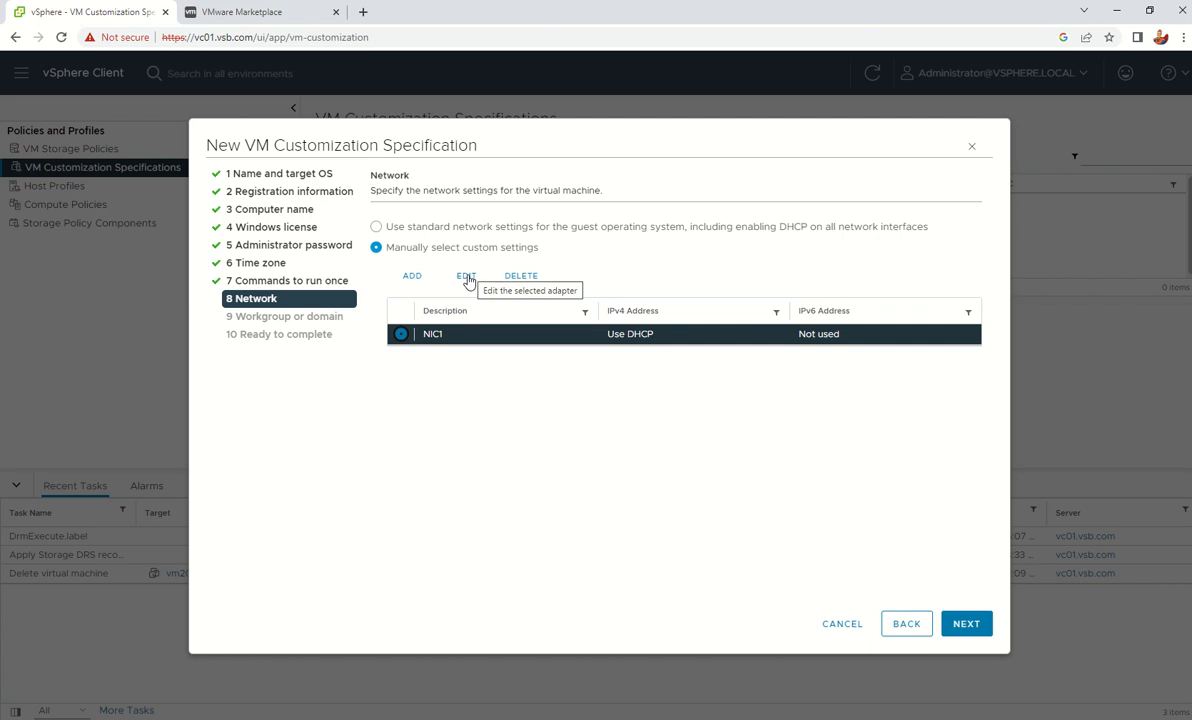
left_click(467, 278)
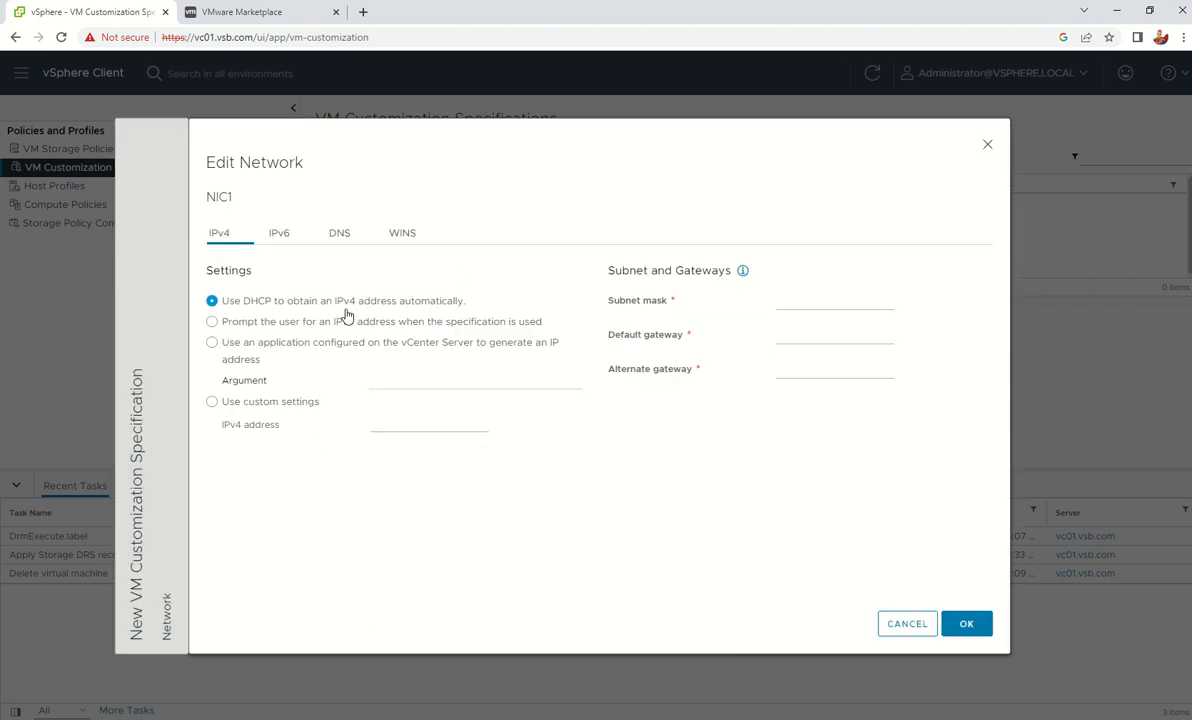
Try the prompt-for-IPv4 option with subnet mask 255.255.255.0 and gateway 192.168.86.1
left_click(212, 322)
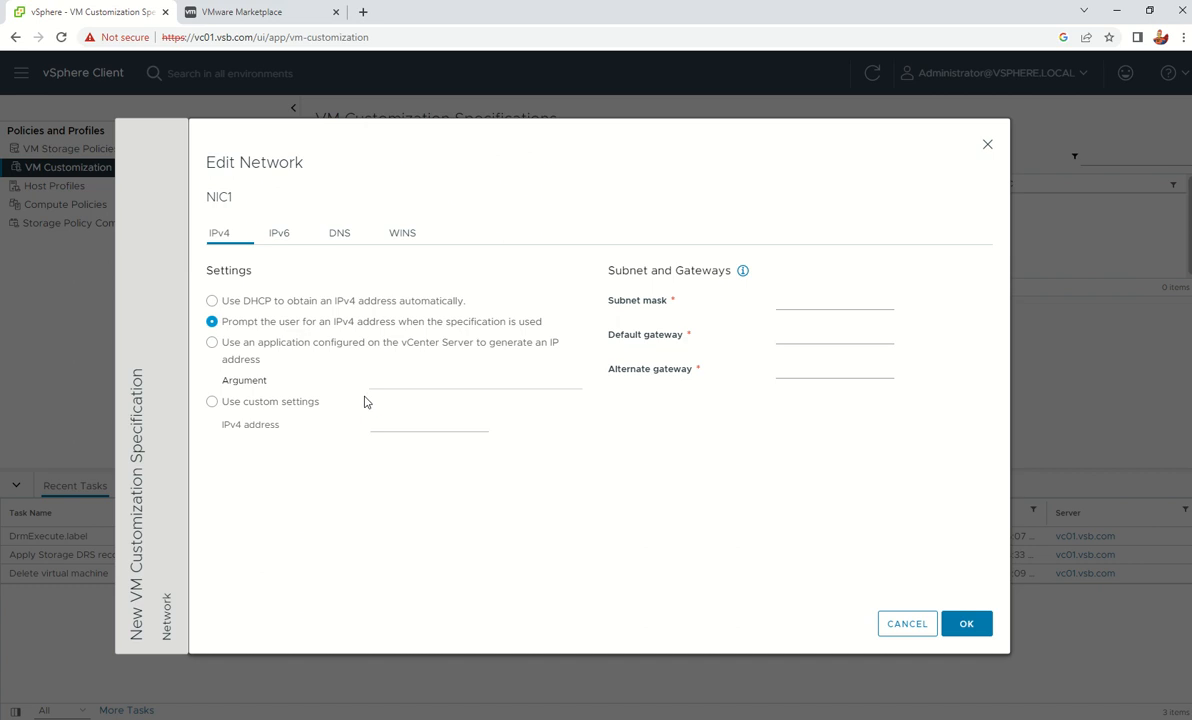
left_click(811, 304)
left_click(338, 234)
left_click(224, 229)
left_click(790, 299)
type("255.255.255.0")
key("Tab")
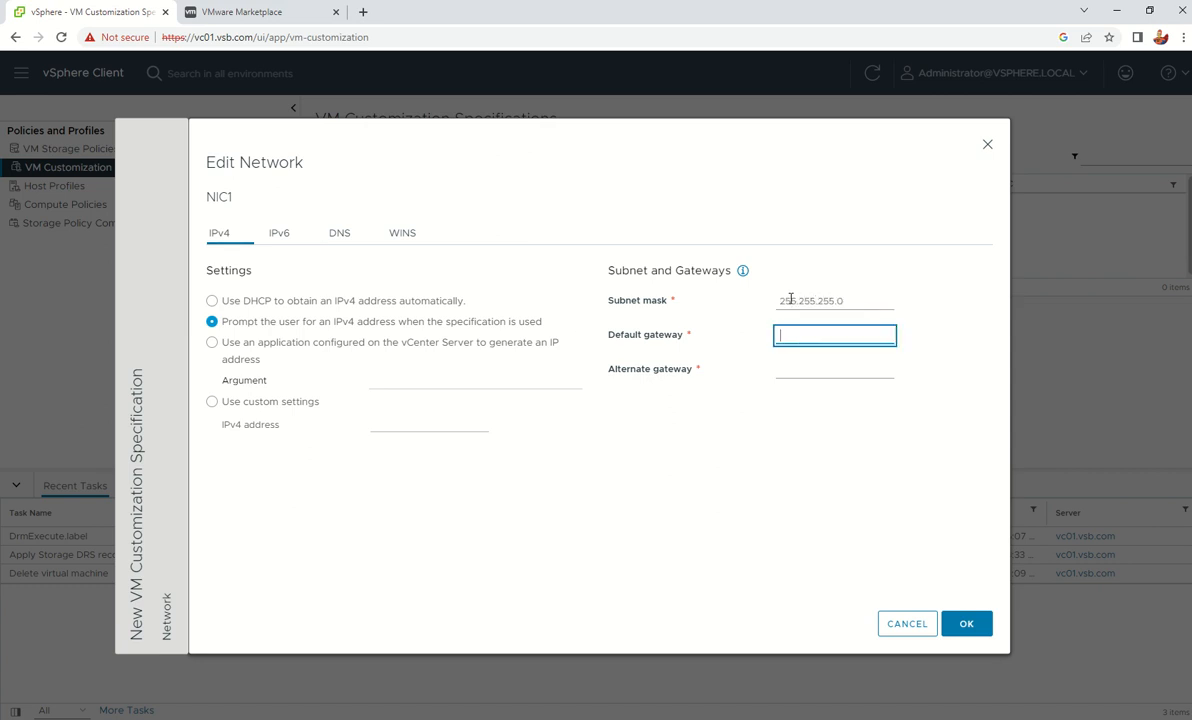
type("192")
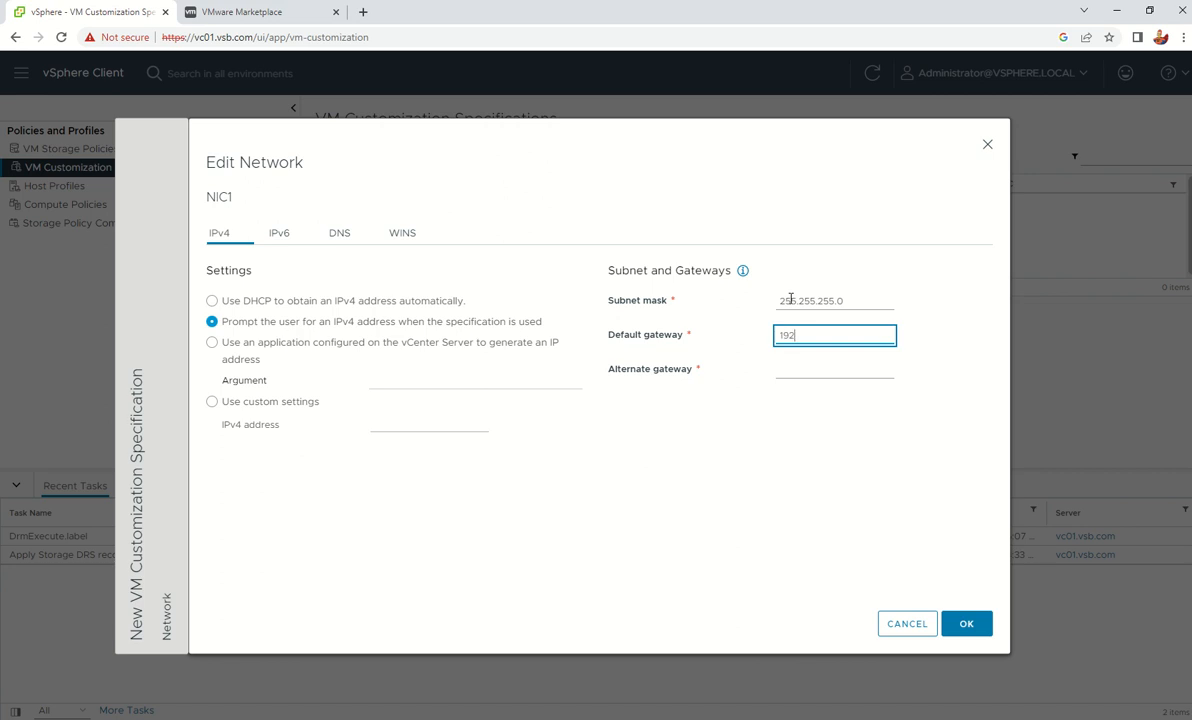
type(".168.86.1")
left_click(324, 237)
Set NIC1's preferred DNS server to 192.168.86.5
left_click(326, 235)
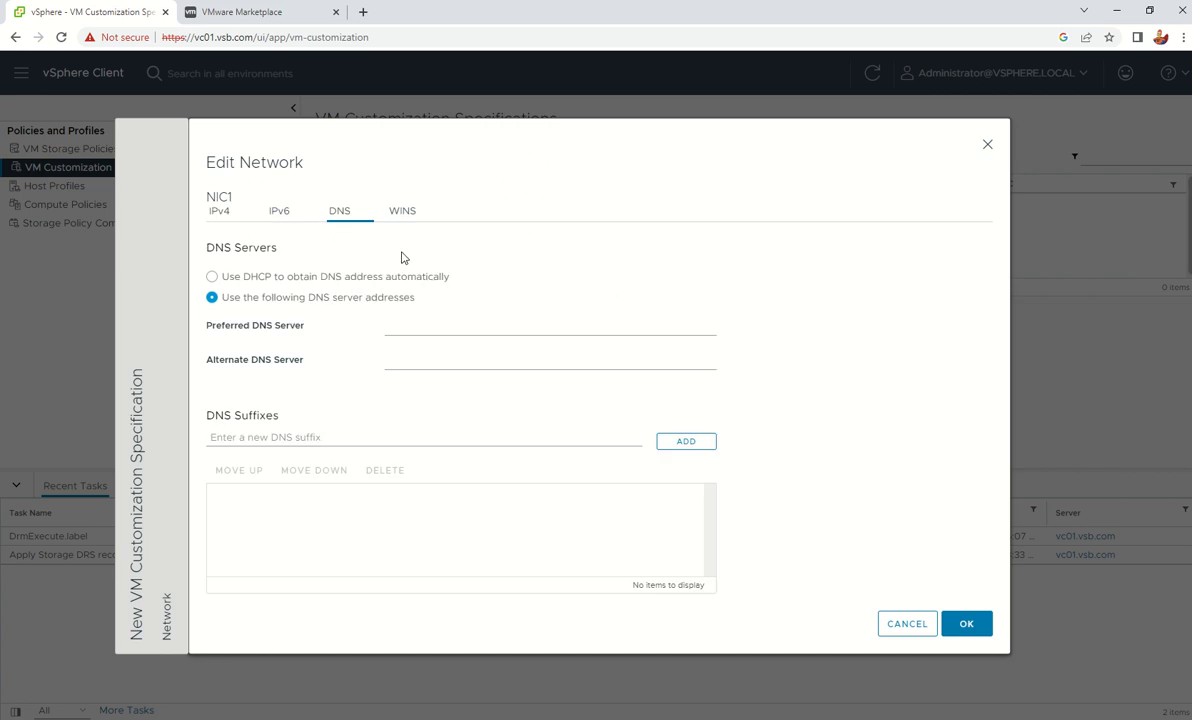
left_click(497, 321)
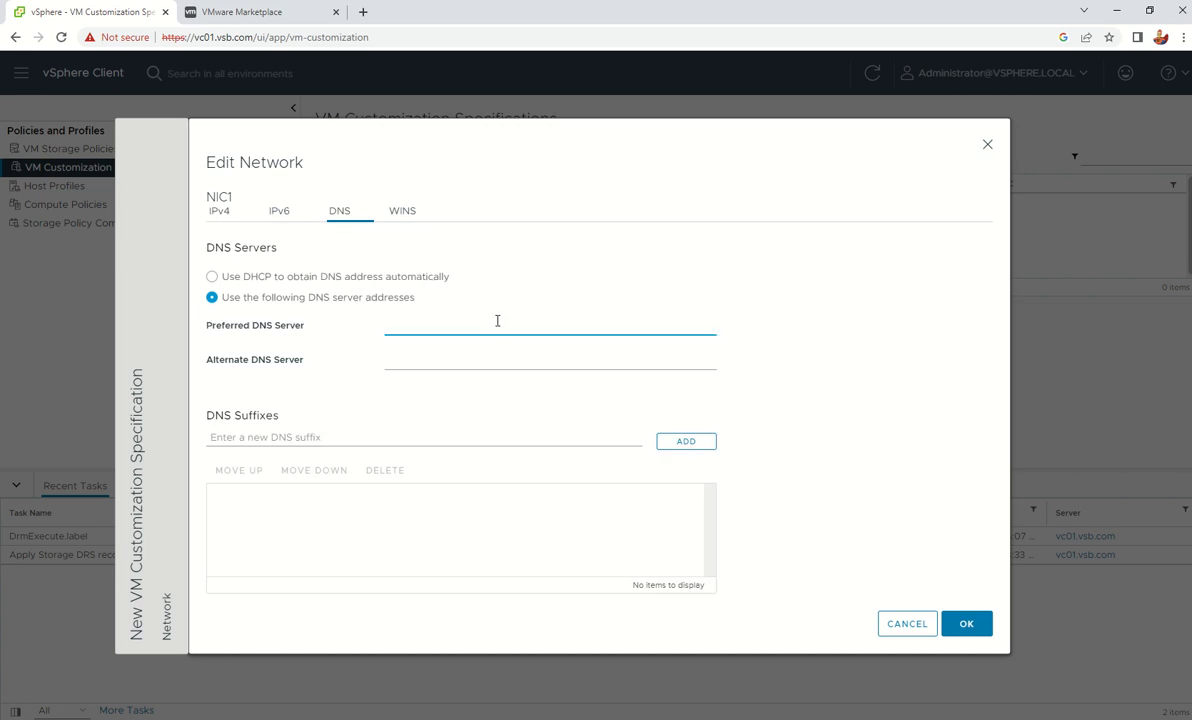
type("192.168.865")
key("BackSpace")
type(".5")
Switch NIC1's IPv4 back to DHCP and save the adapter settings
left_click(224, 212)
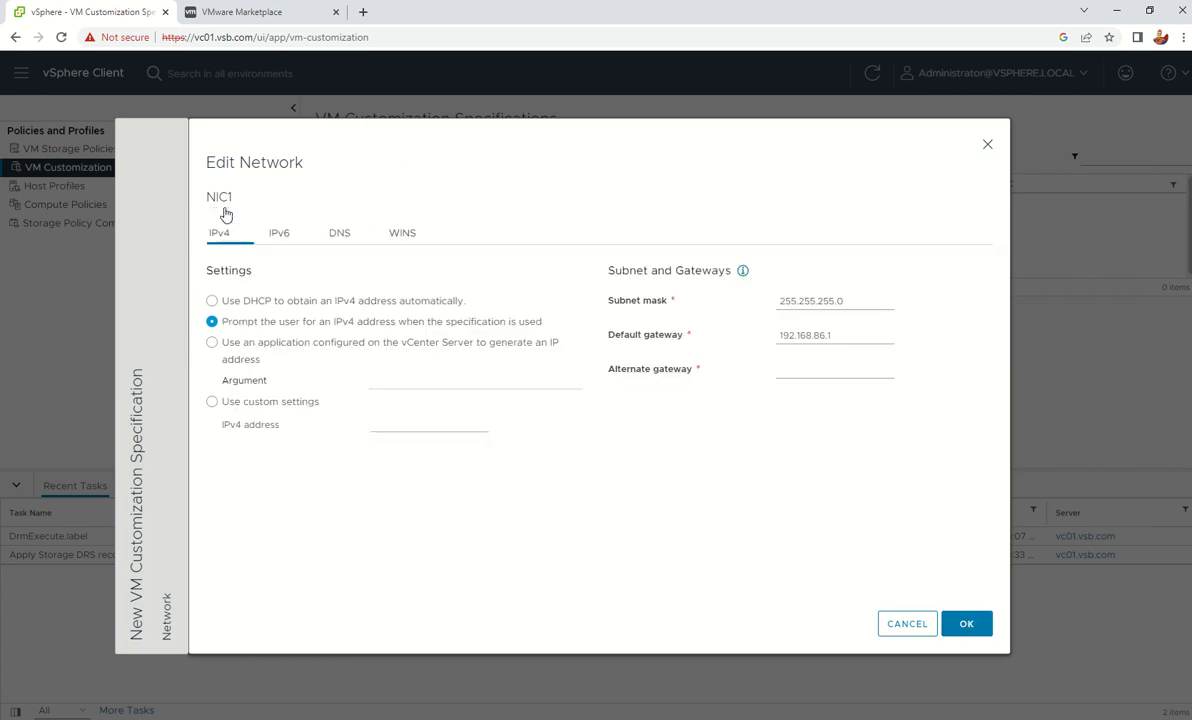
left_click(213, 302)
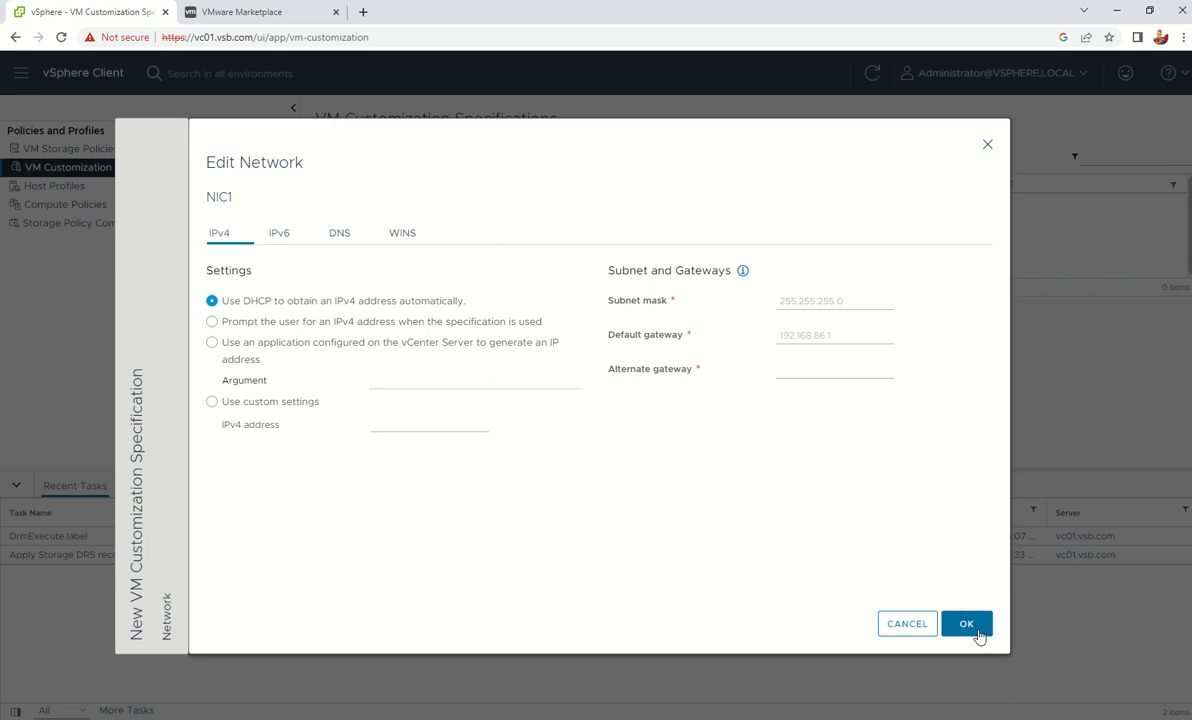
left_click(972, 634)
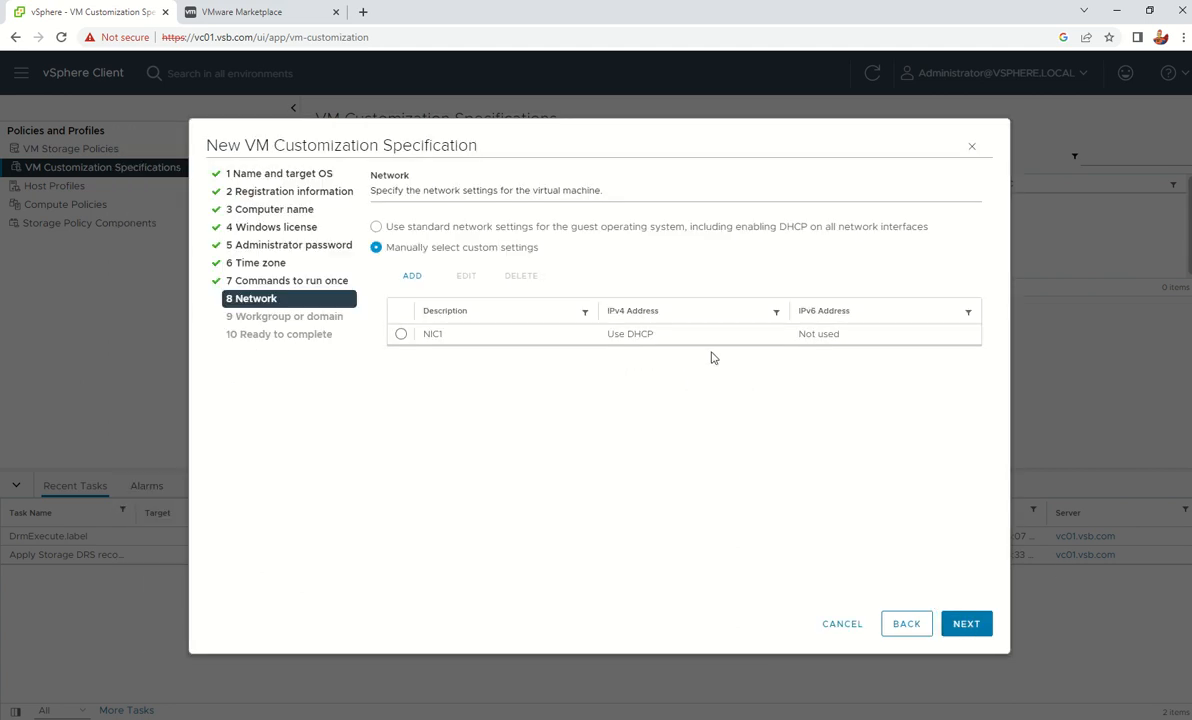
Revert to standard DHCP network settings and continue to the Workgroup or domain step
left_click(376, 228)
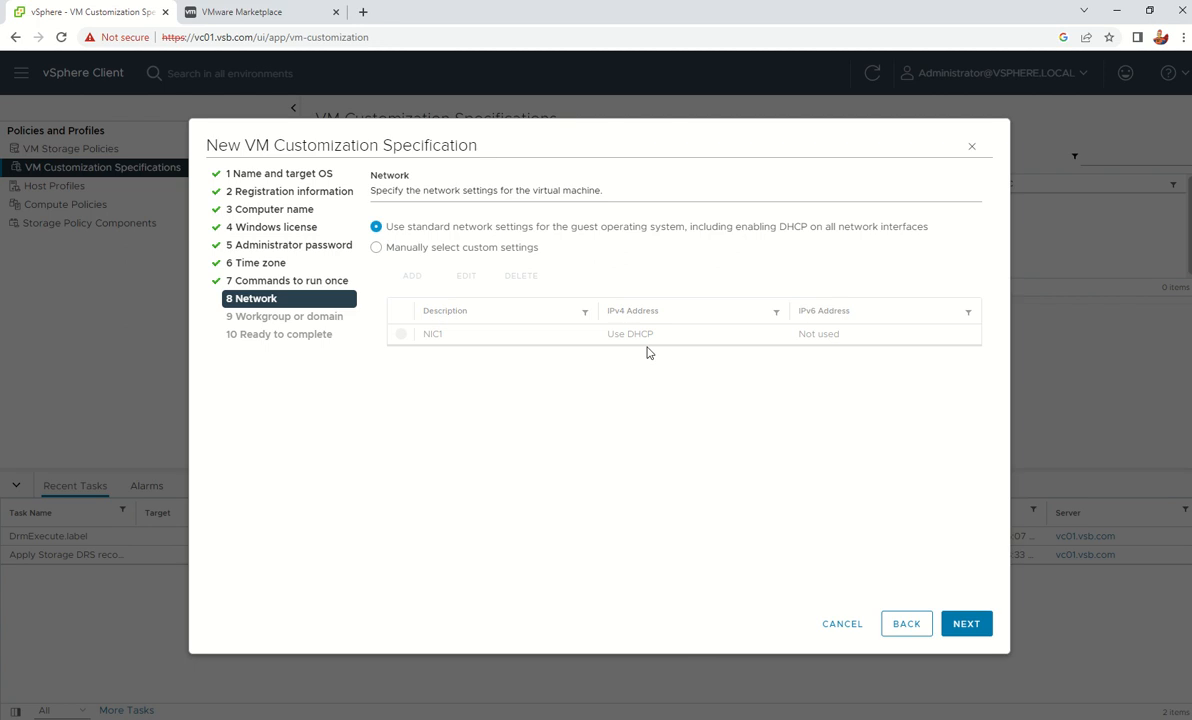
left_click(966, 626)
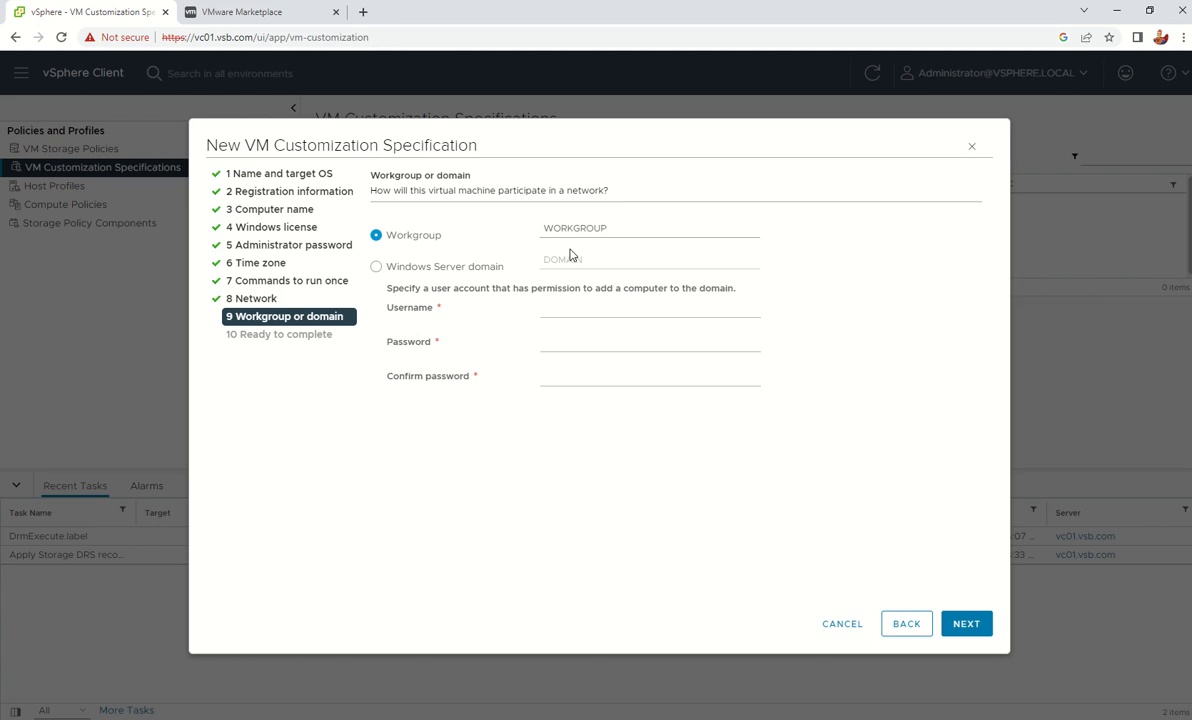
Join the Windows Server domain vsb.com using the administrator account
left_click(381, 268)
left_click(605, 259)
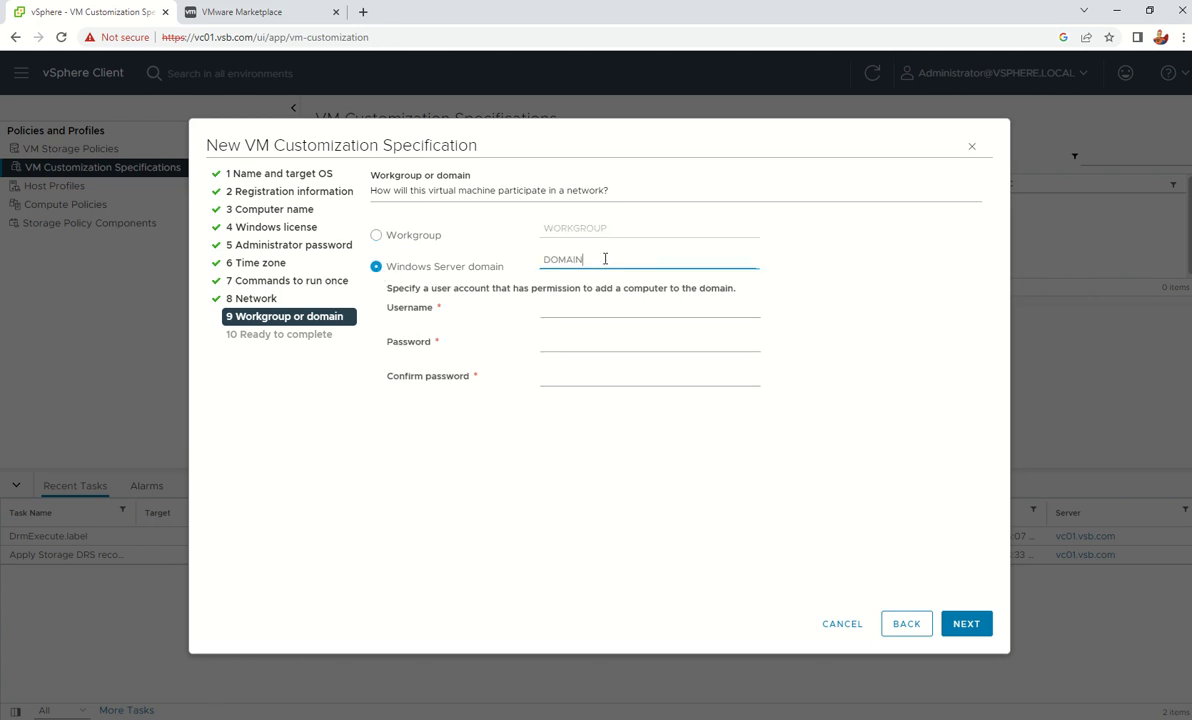
key("BackSpace")
key("BackSpace")
key("BackSpace")
key("BackSpace")
key("BackSpace")
key("BackSpace")
type("vsb.")
key("Tab")
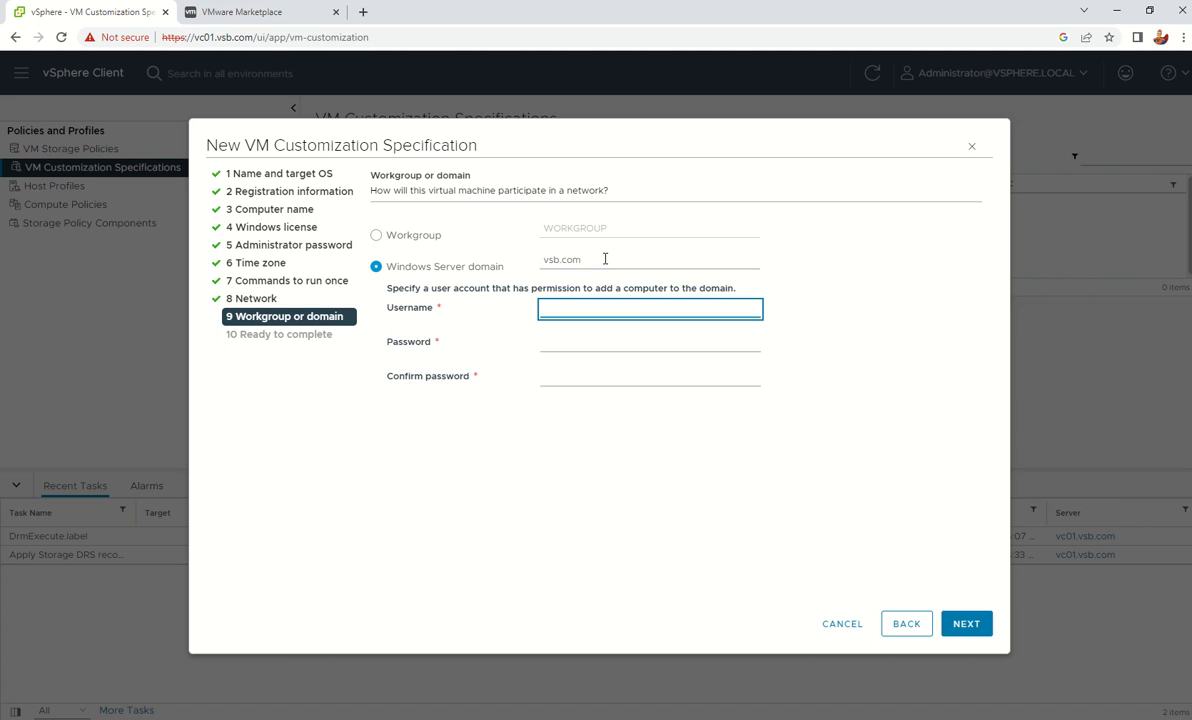
type("administrator")
Enter and confirm the domain account password, then continue to Ready to complete
key("Tab")
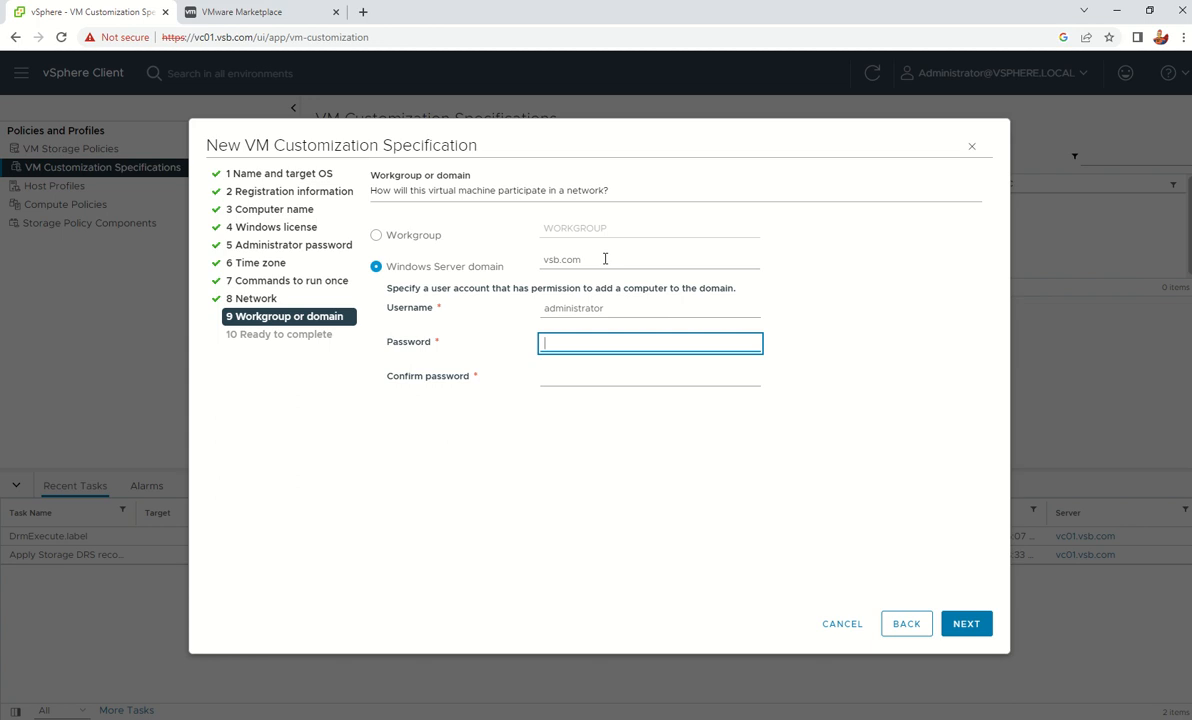
type("Mware1!!!!!")
key("Tab")
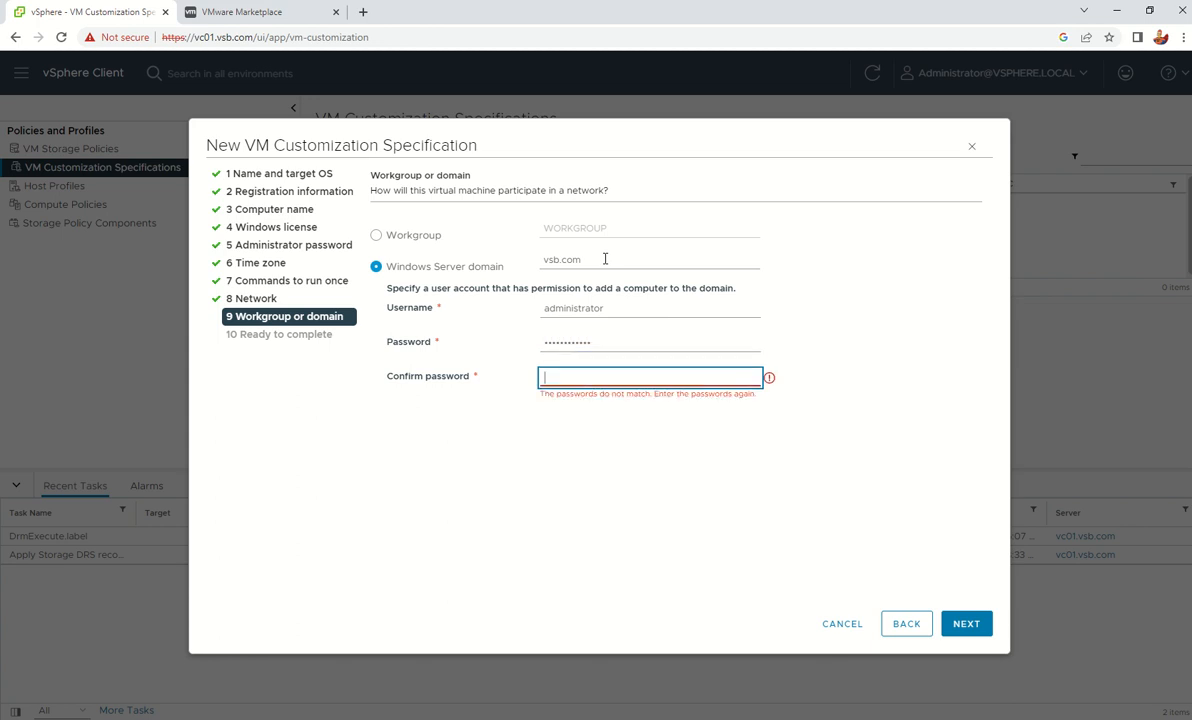
type("VMware1!!!!!")
key("Tab")
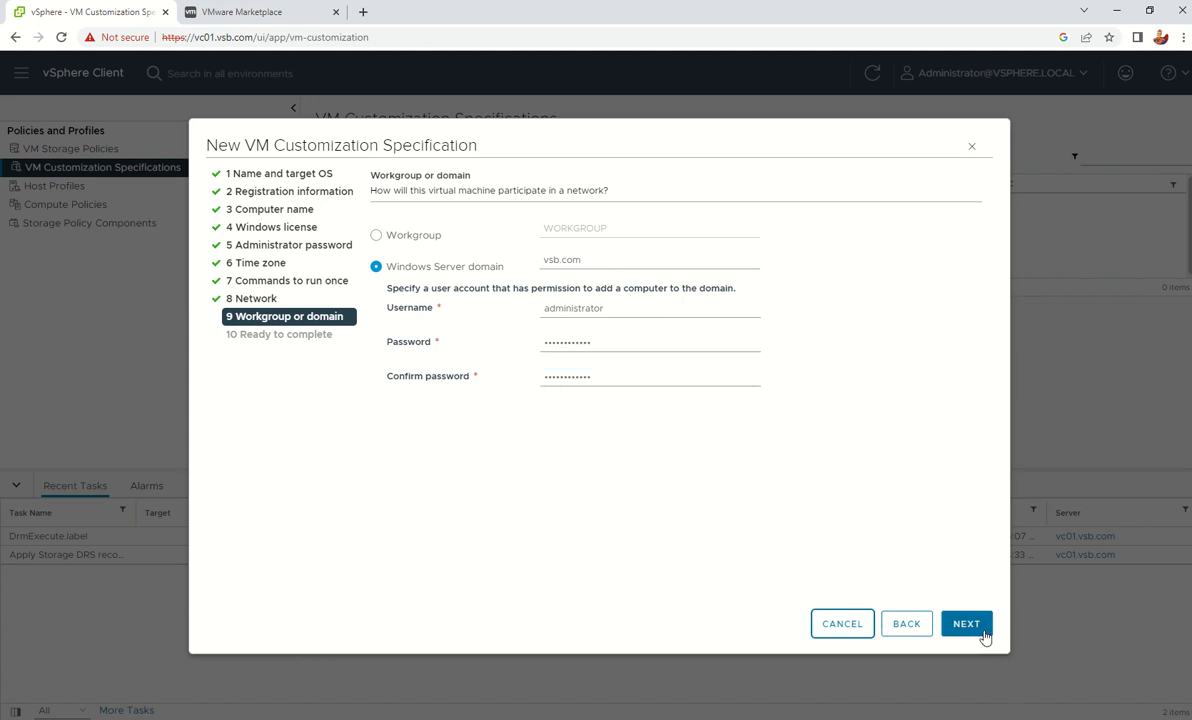
left_click(966, 624)
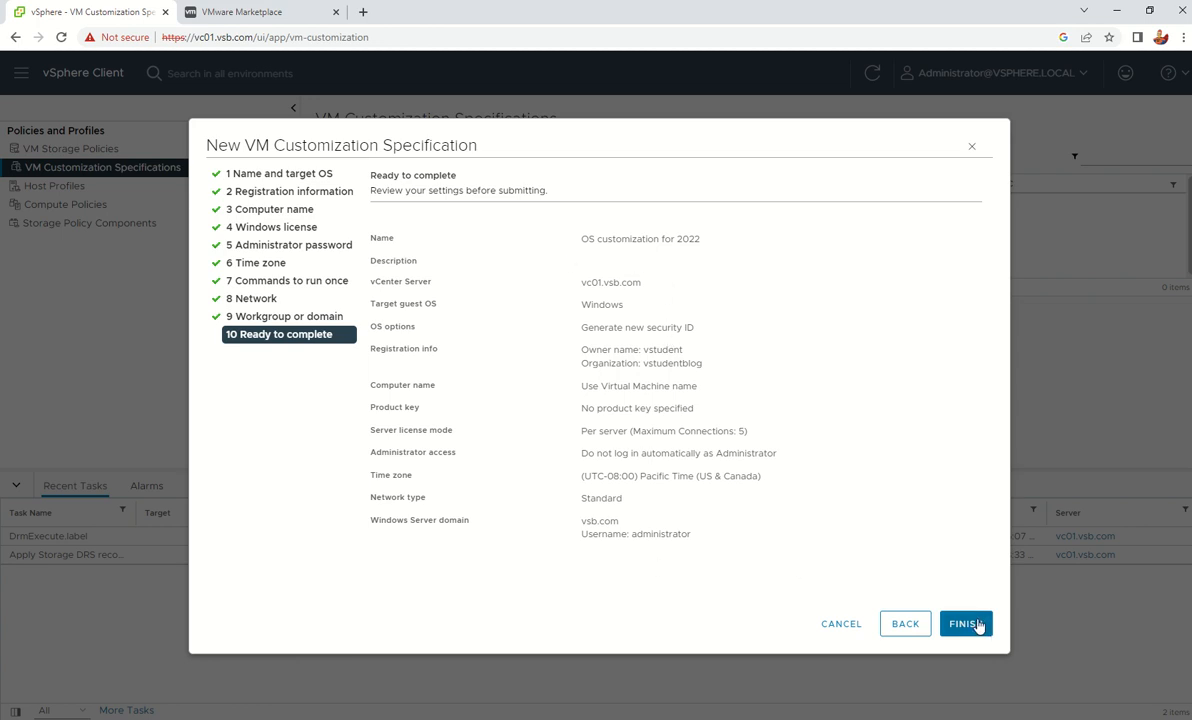
Finish the OS customization for 2022 specification and return to the Shortcuts page
left_click(966, 624)
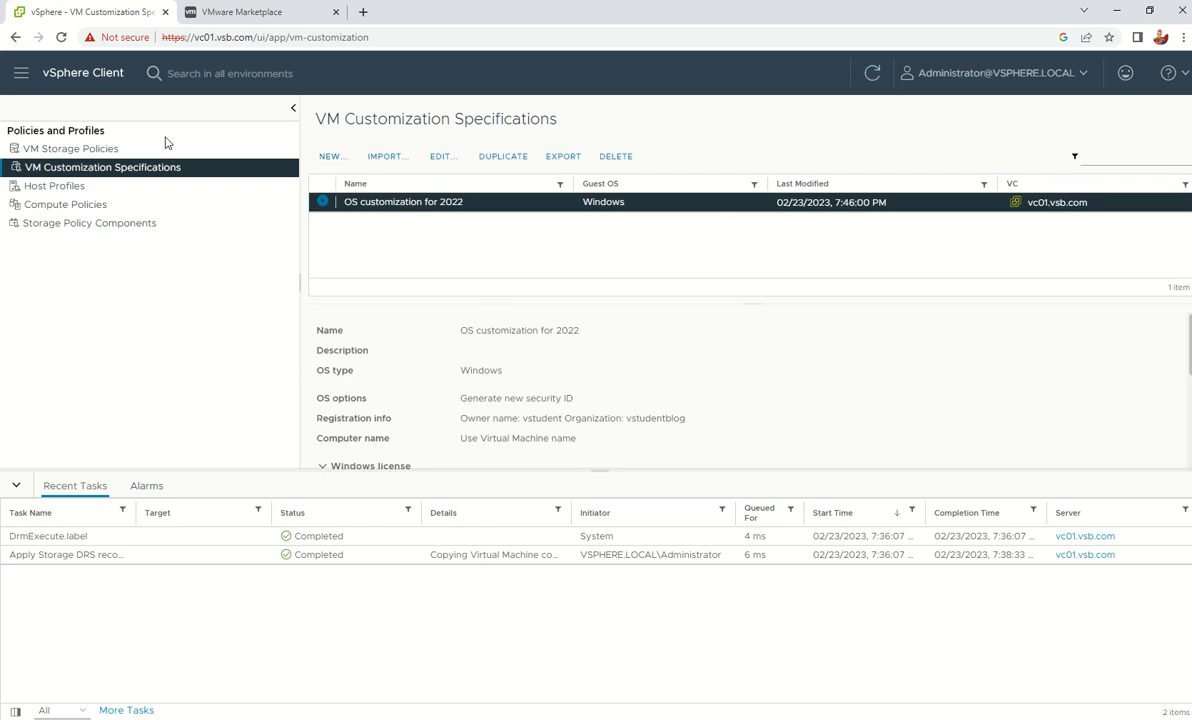
left_click(70, 82)
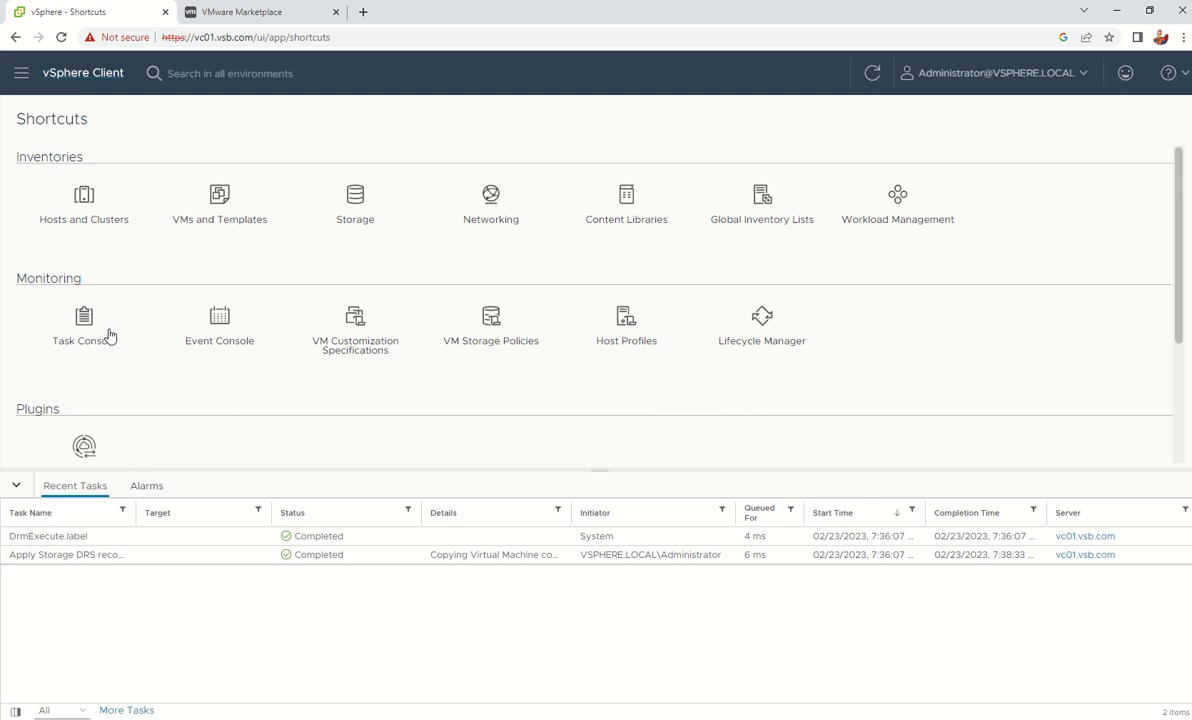
Delete vm2020 from disk in the Development folder, then select the VM2022 template
left_click(218, 200)
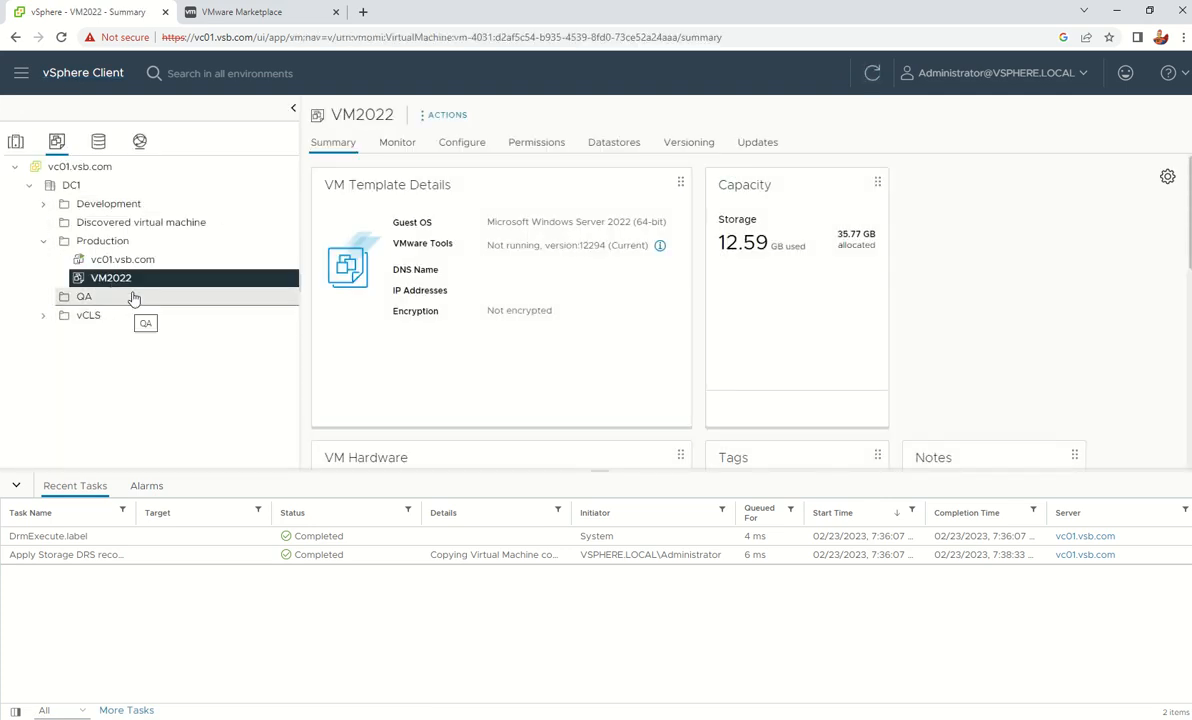
left_click(43, 203)
left_click(140, 225)
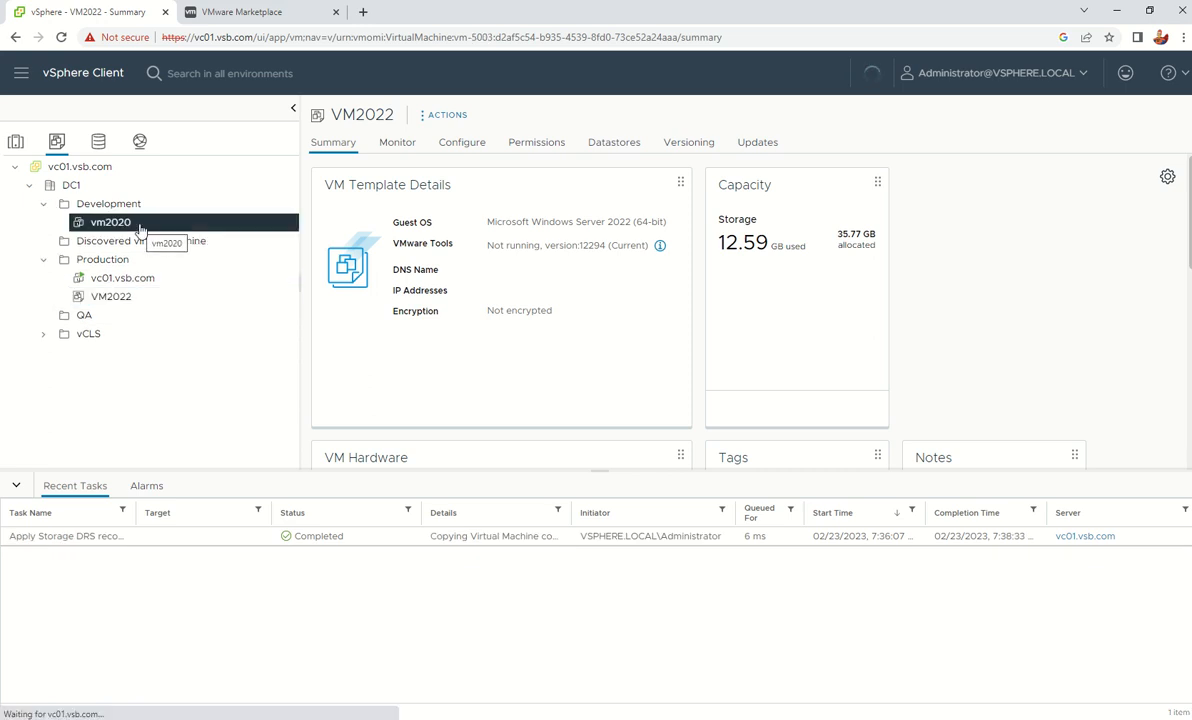
right_click(140, 228)
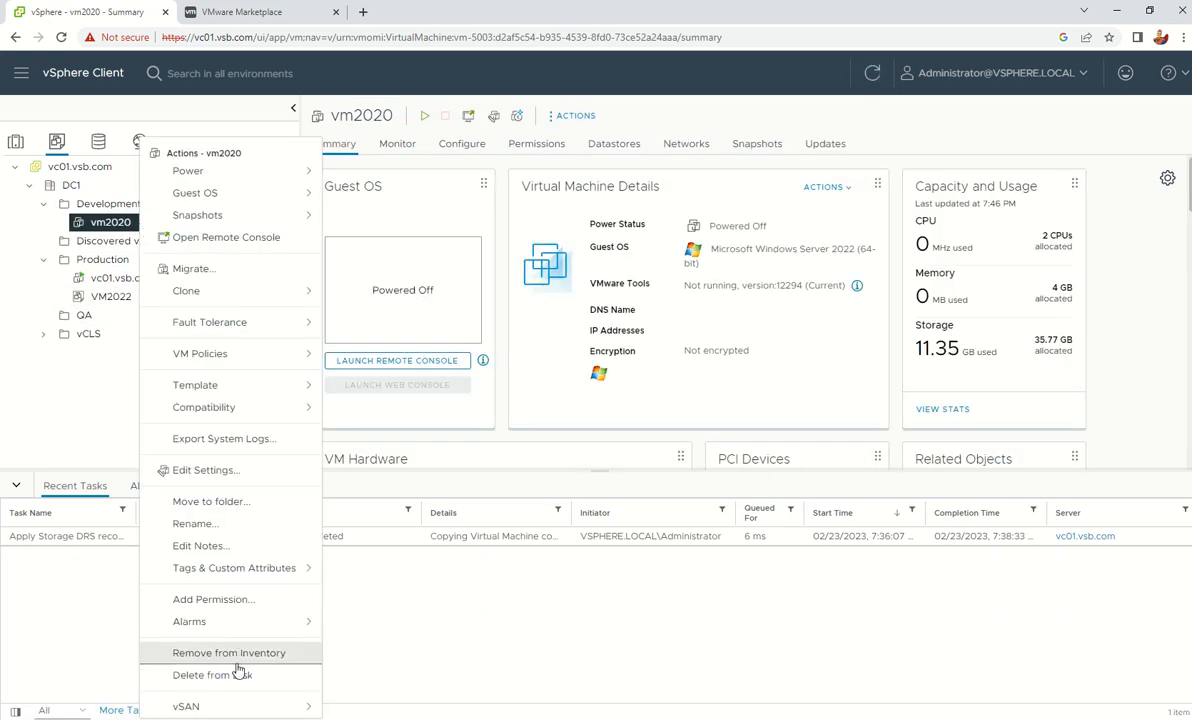
left_click(220, 632)
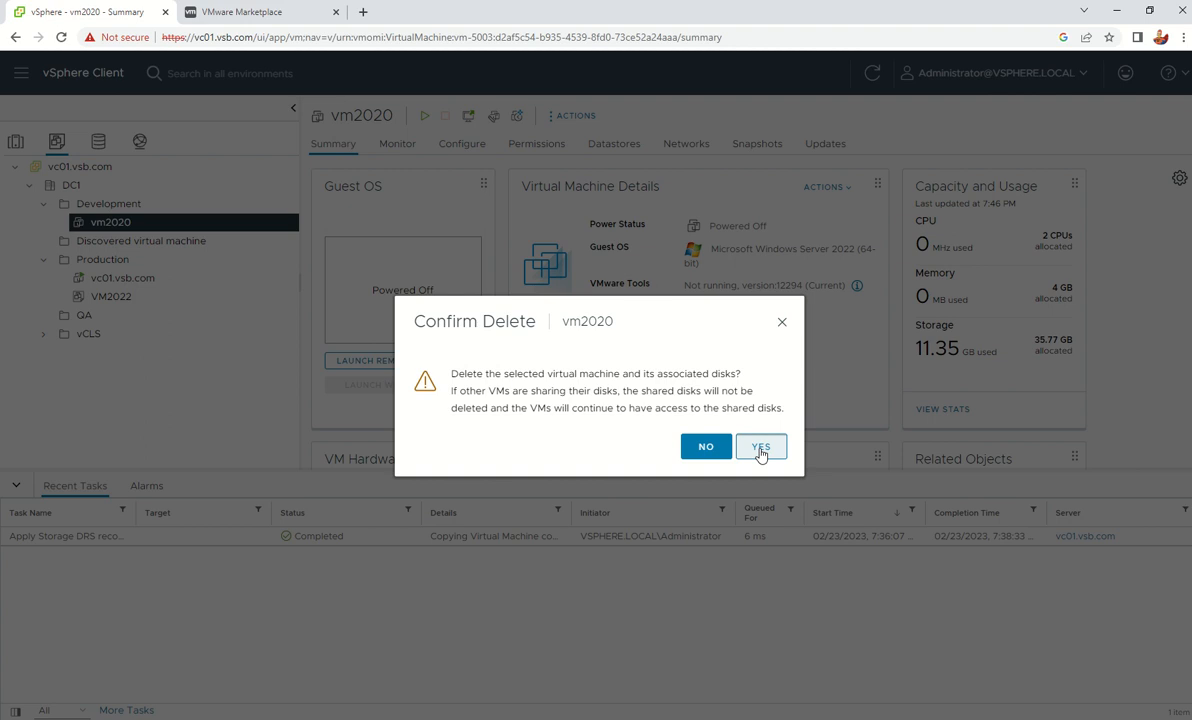
left_click(761, 447)
left_click(112, 279)
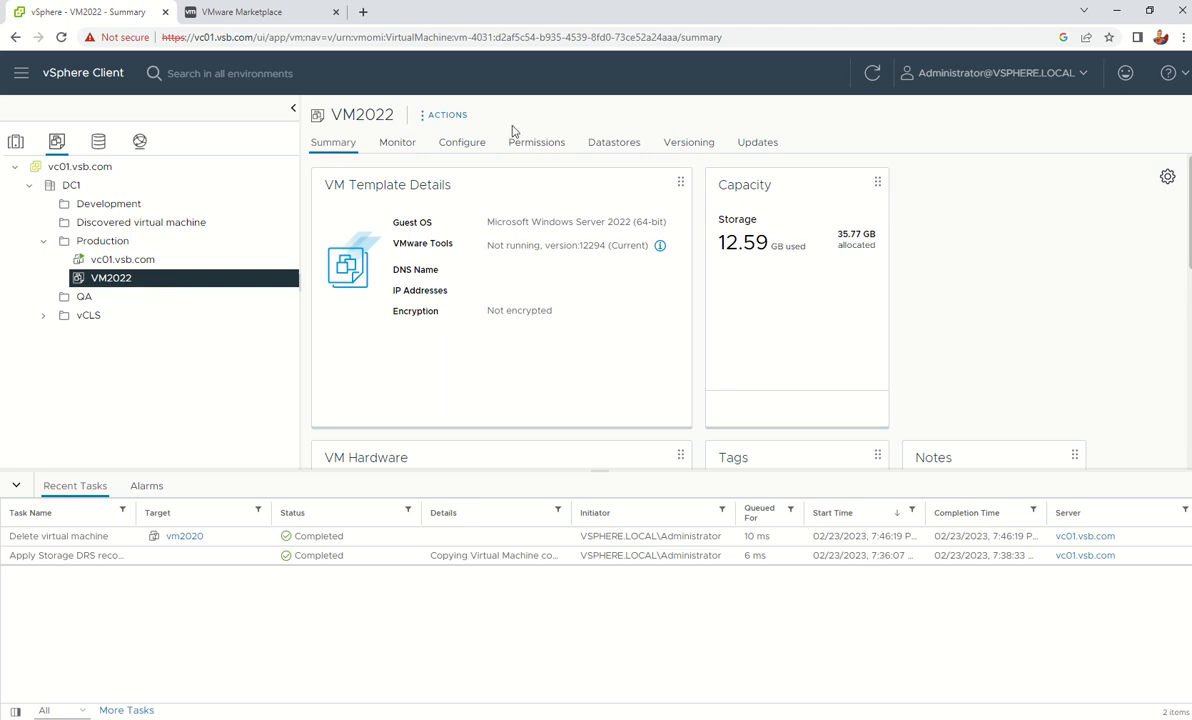
Start a new VM named VM01 from VM2022, placed in DC1's Production folder
right_click(137, 279)
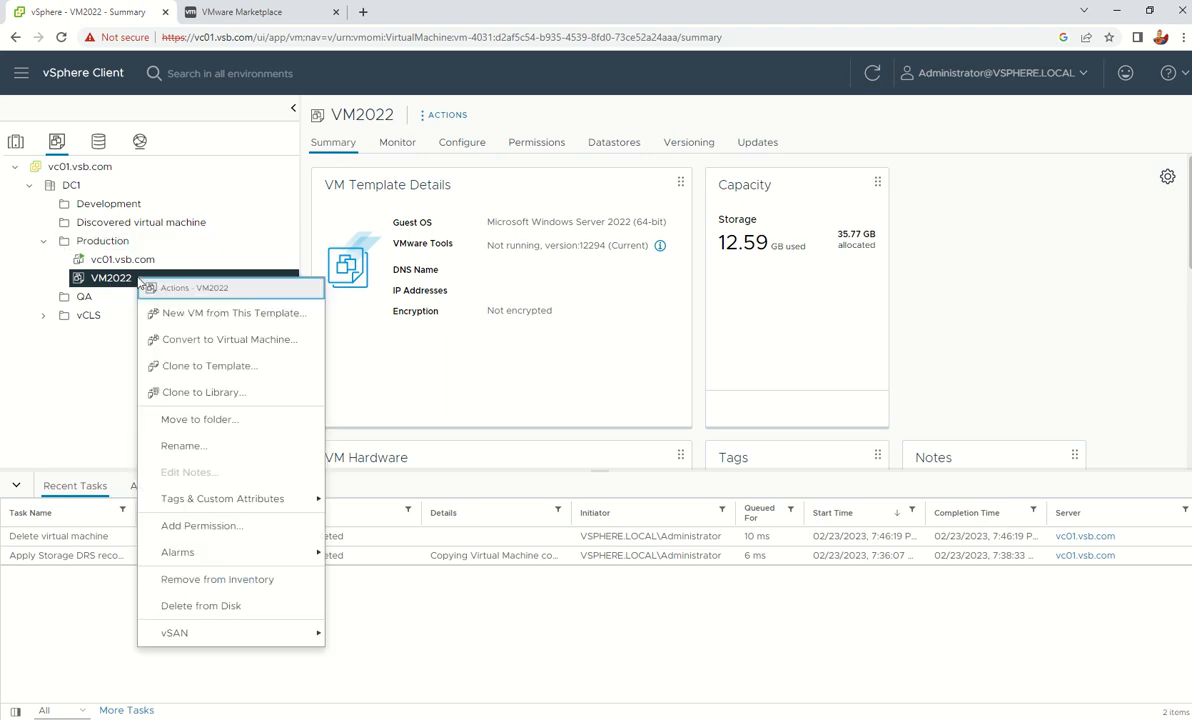
left_click(221, 314)
left_click(624, 220)
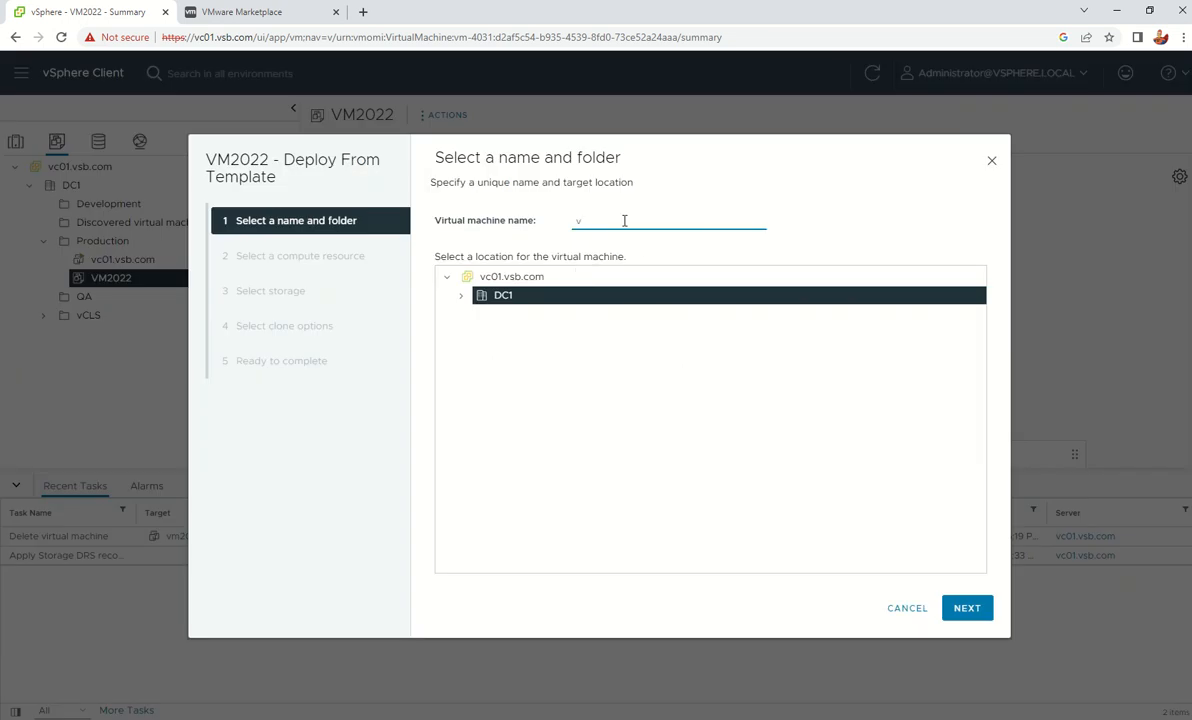
type("VM01")
left_click(462, 297)
left_click(520, 350)
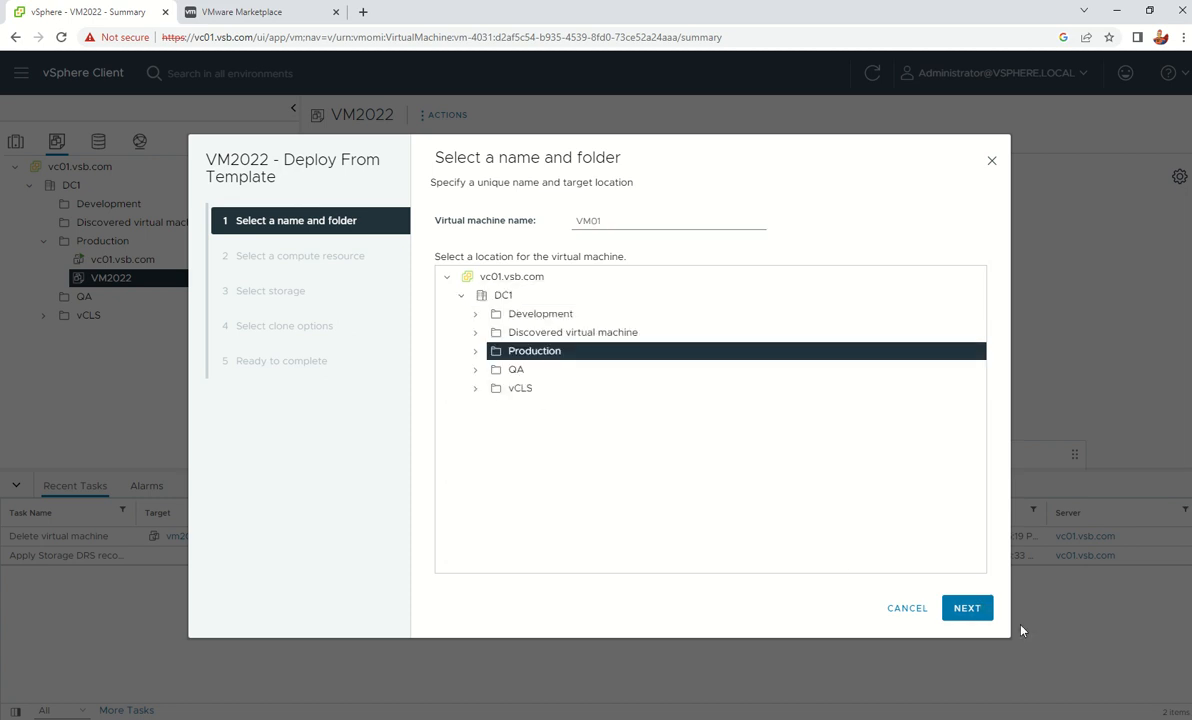
left_click(964, 612)
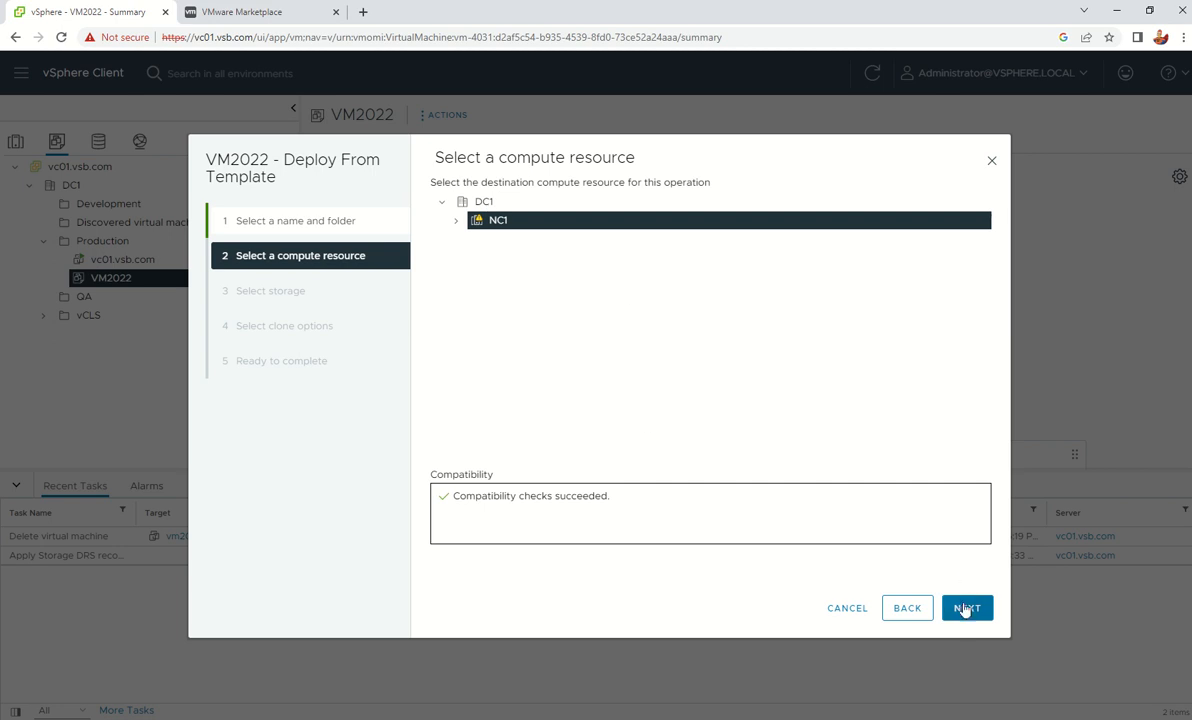
Keep compute resource NC1 and store VM01 on DCluster01 with thin-provisioned disks
left_click(960, 610)
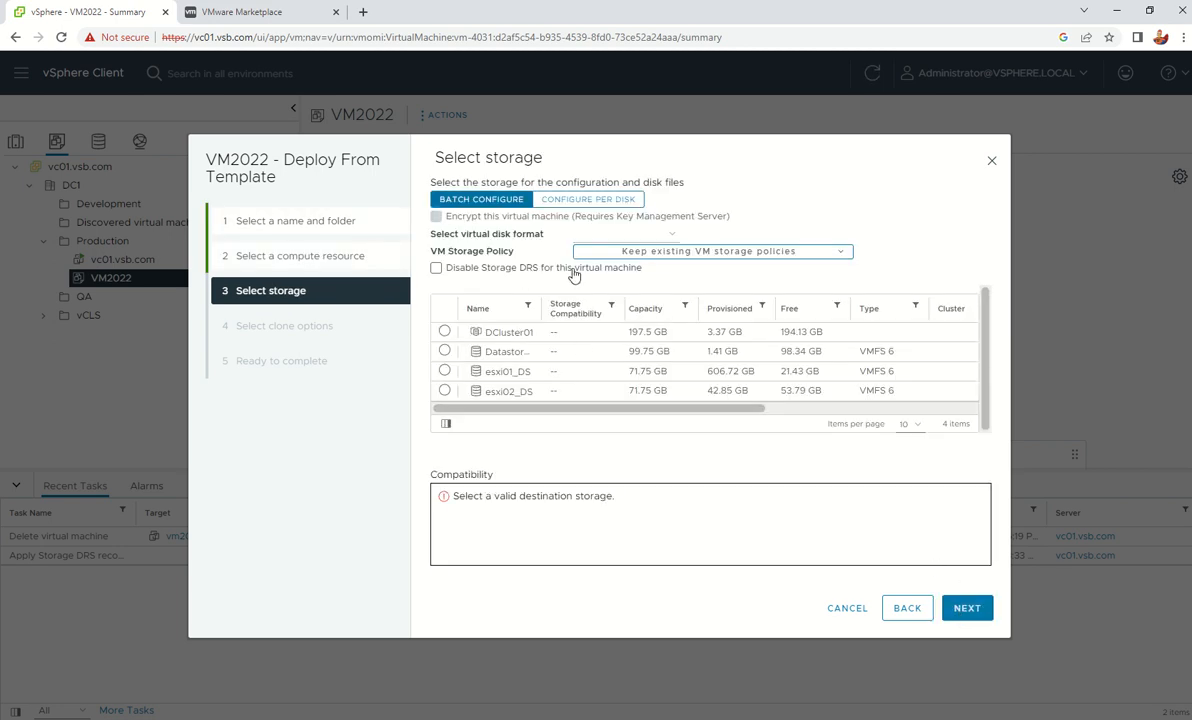
left_click(444, 331)
left_click(652, 233)
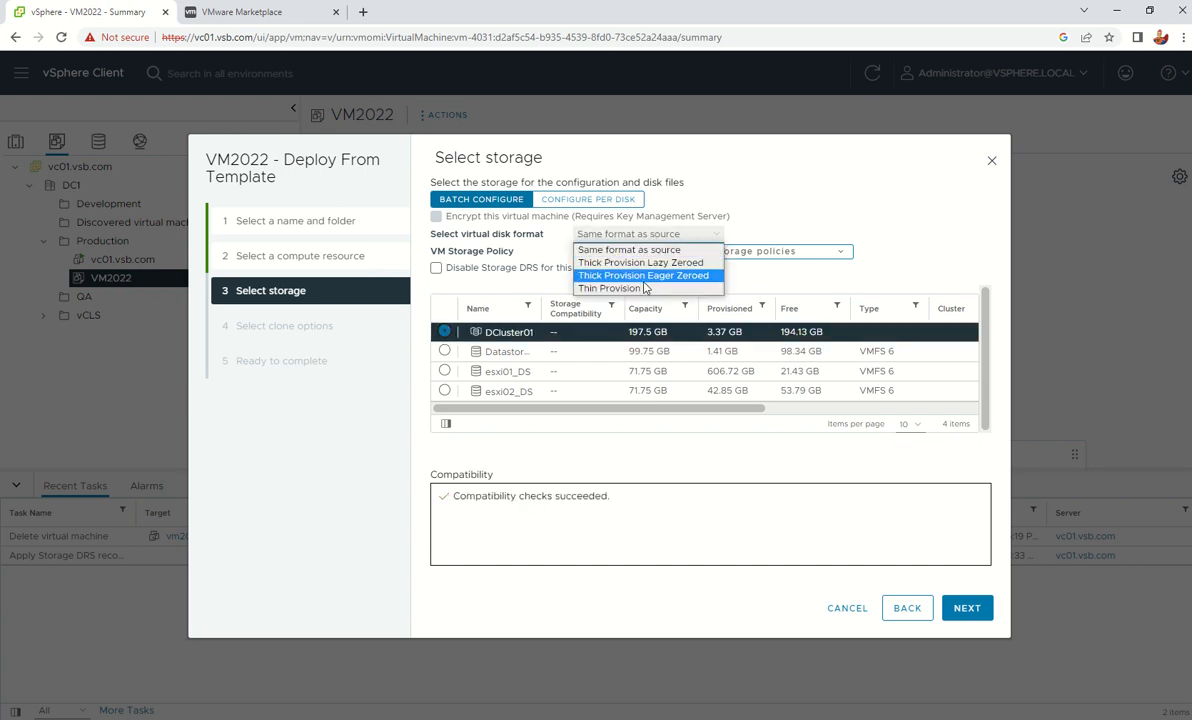
left_click(609, 288)
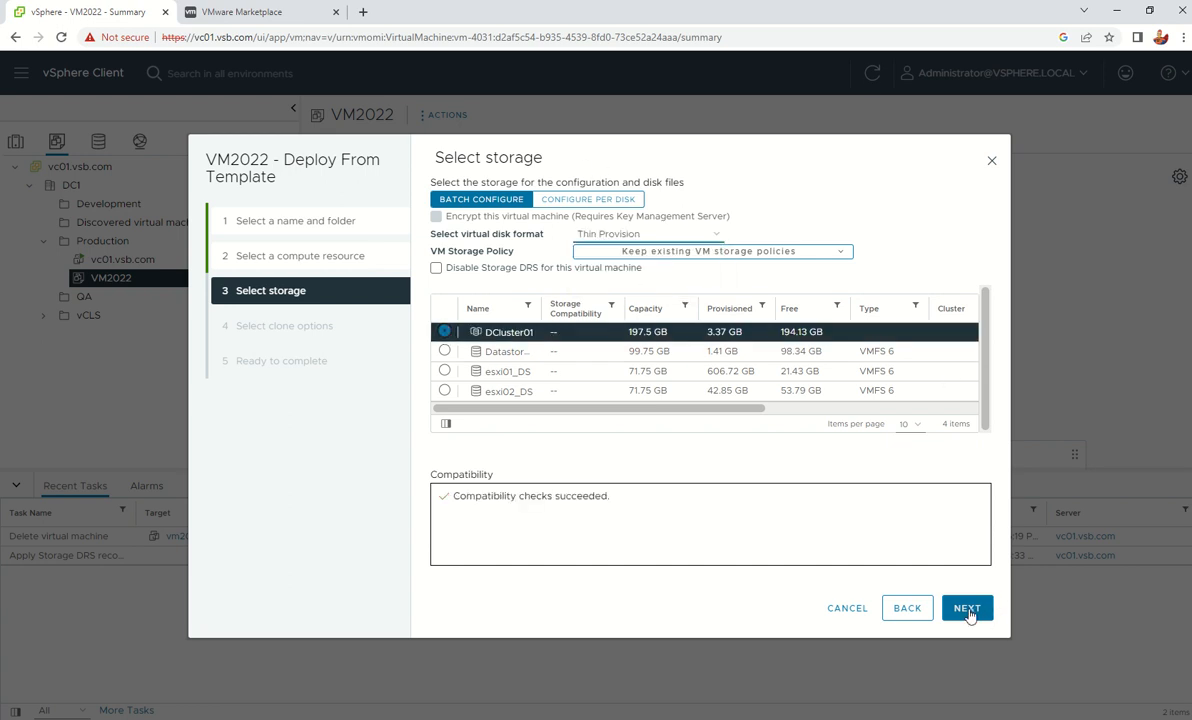
left_click(967, 609)
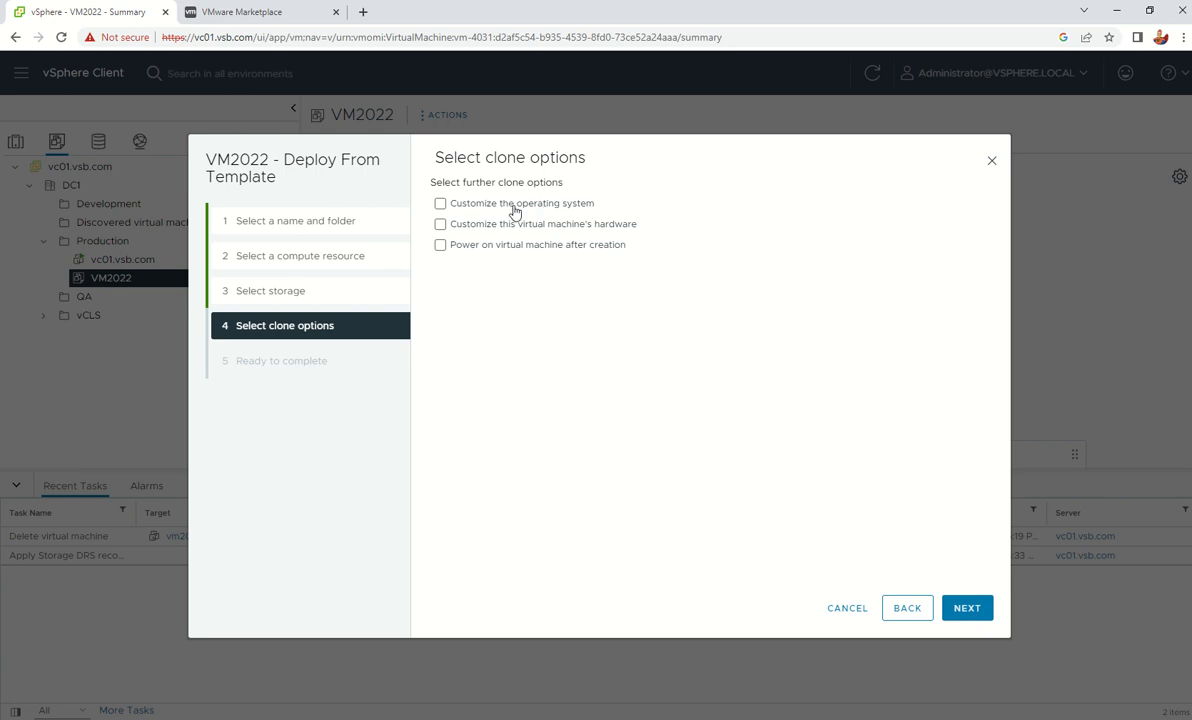
Enable OS customization and power-on after creation, applying the OS customization for 2022 spec
left_click(440, 205)
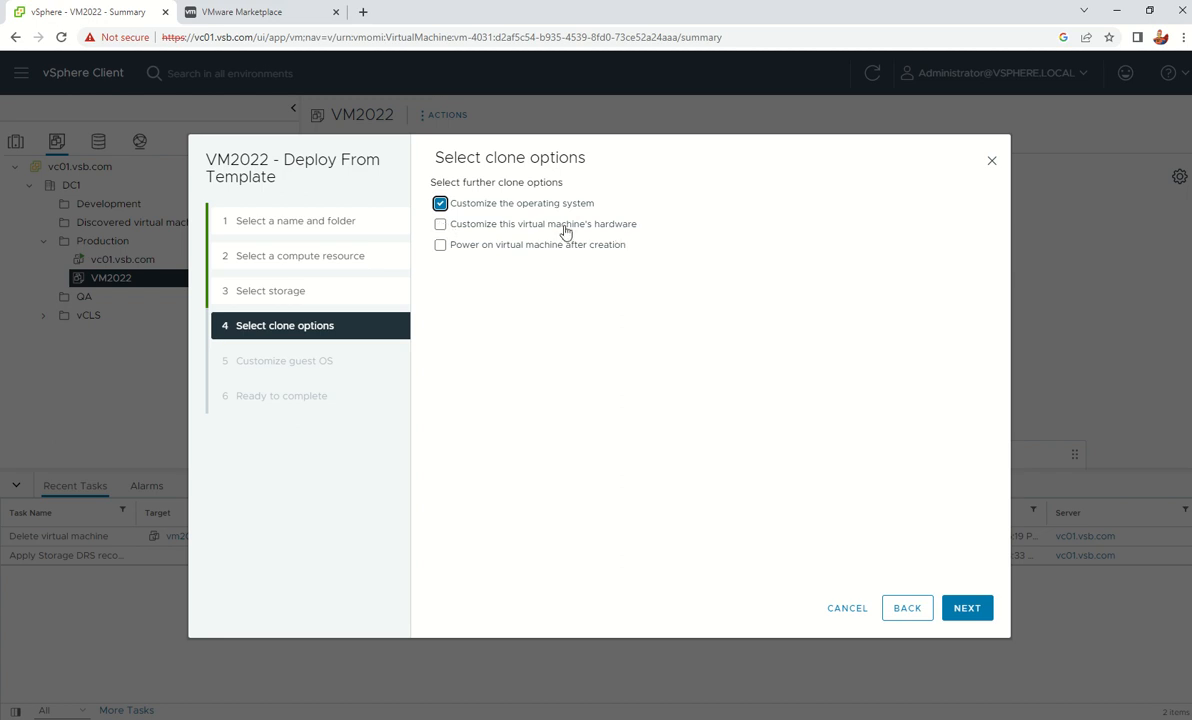
left_click(441, 246)
left_click(957, 609)
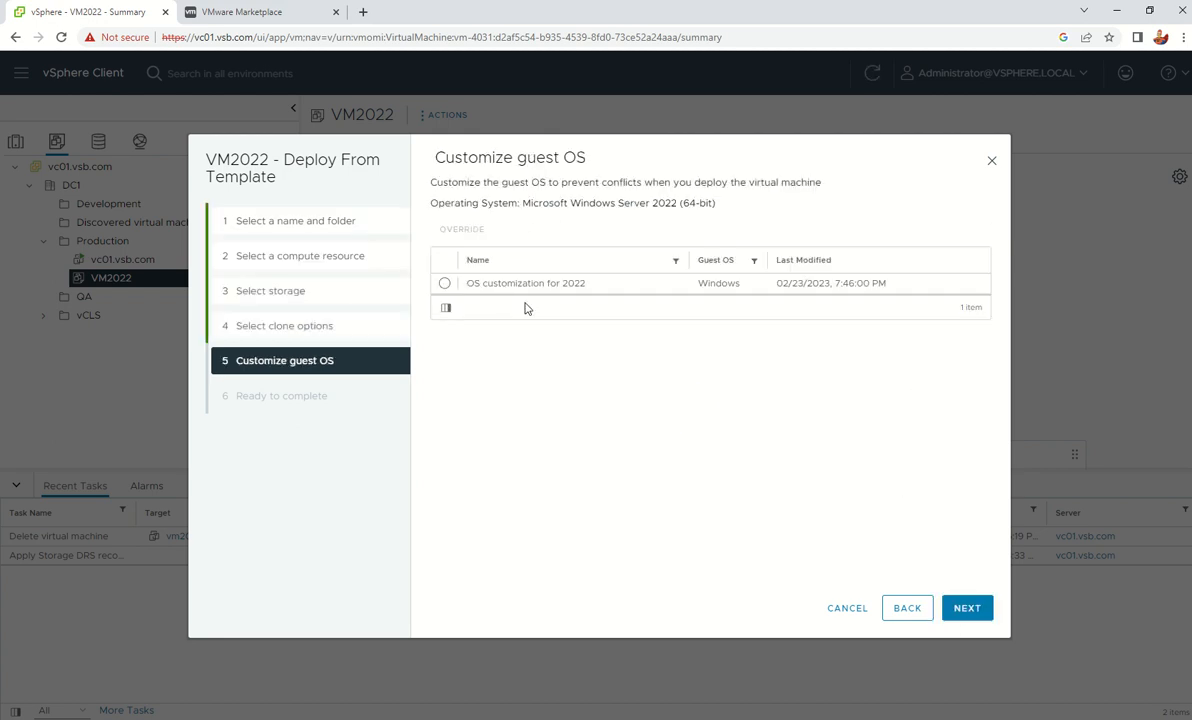
left_click(905, 608)
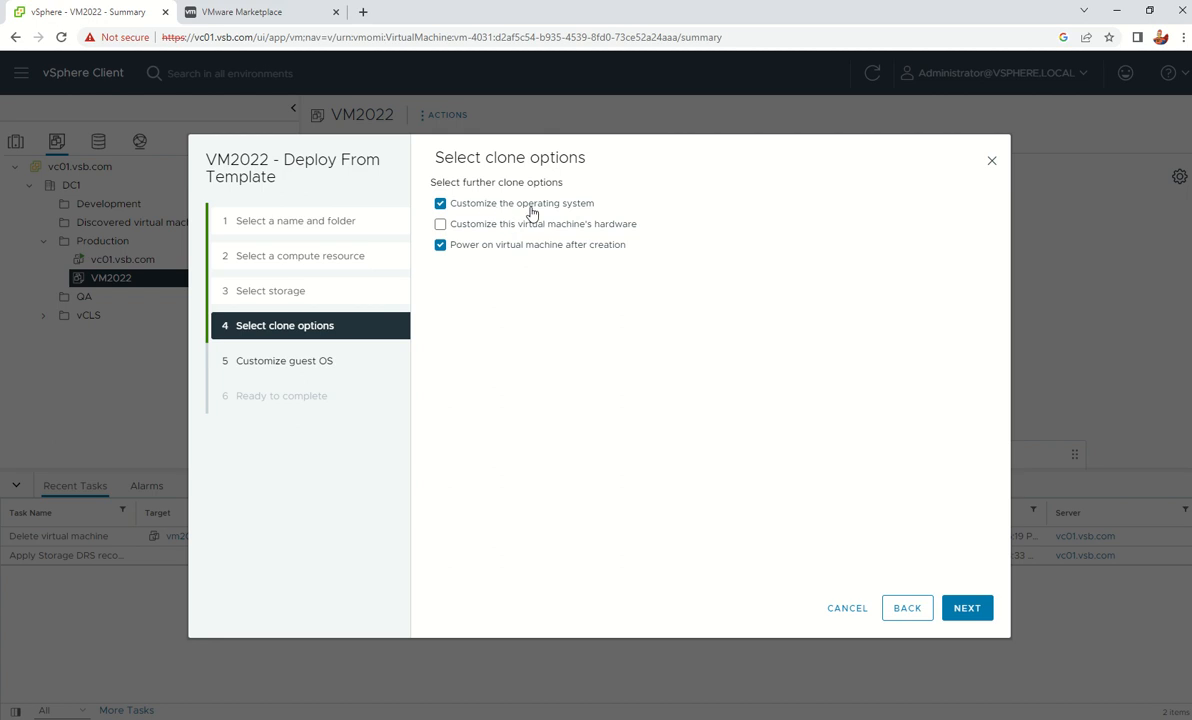
left_click(970, 609)
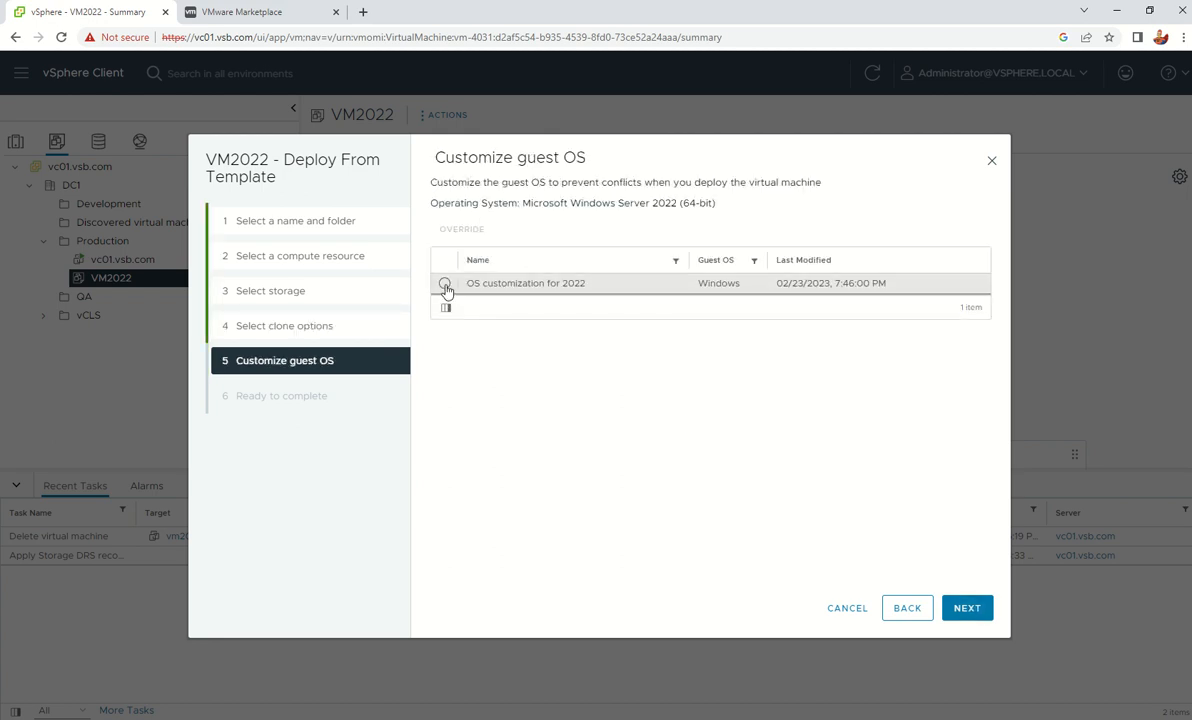
left_click(445, 285)
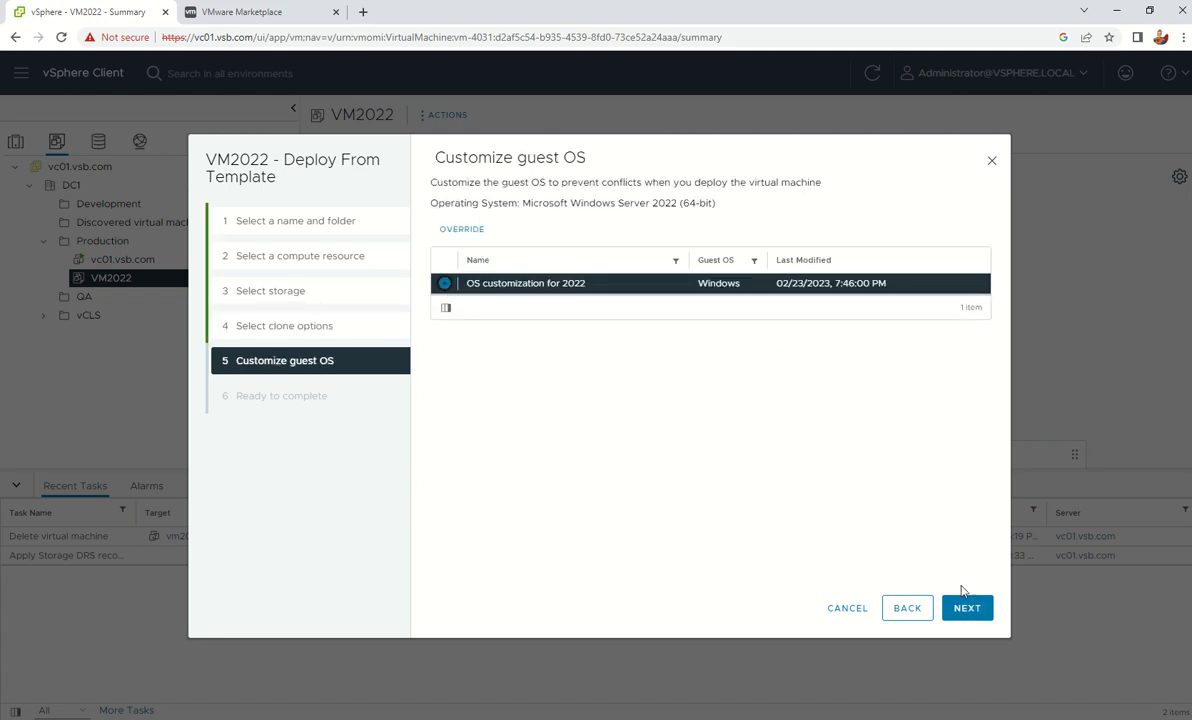
Also enable hardware customization and advance to the Customize hardware step
left_click(908, 609)
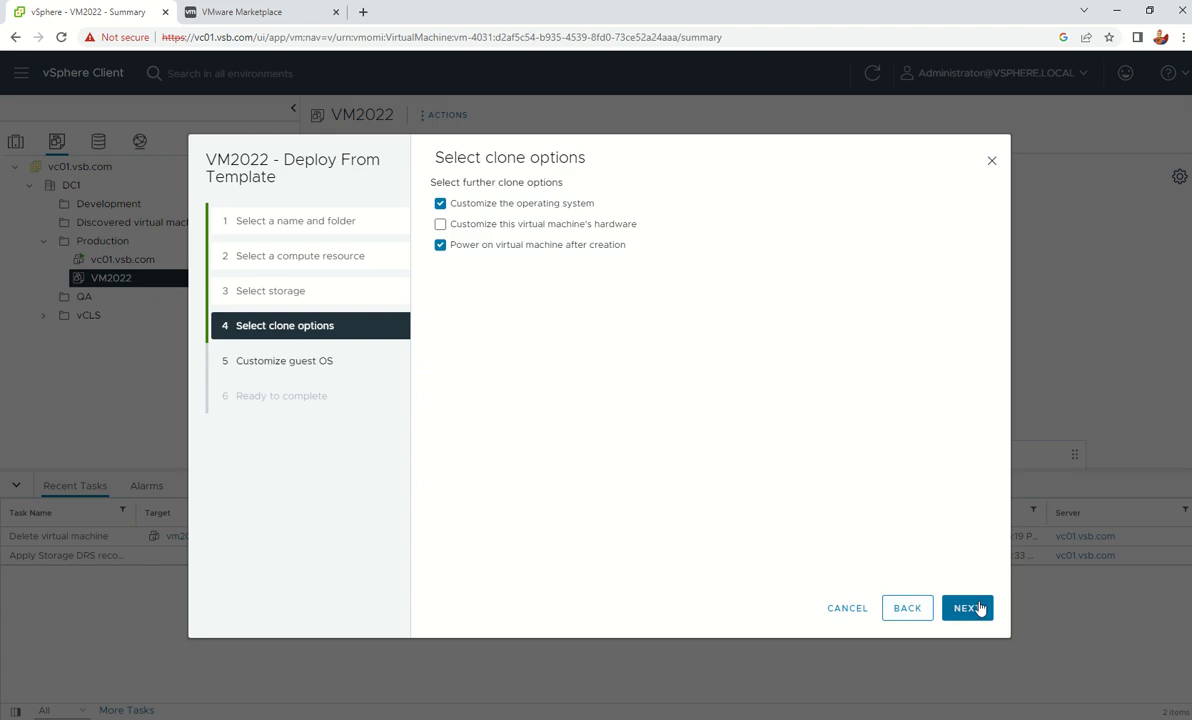
left_click(976, 609)
left_click(962, 612)
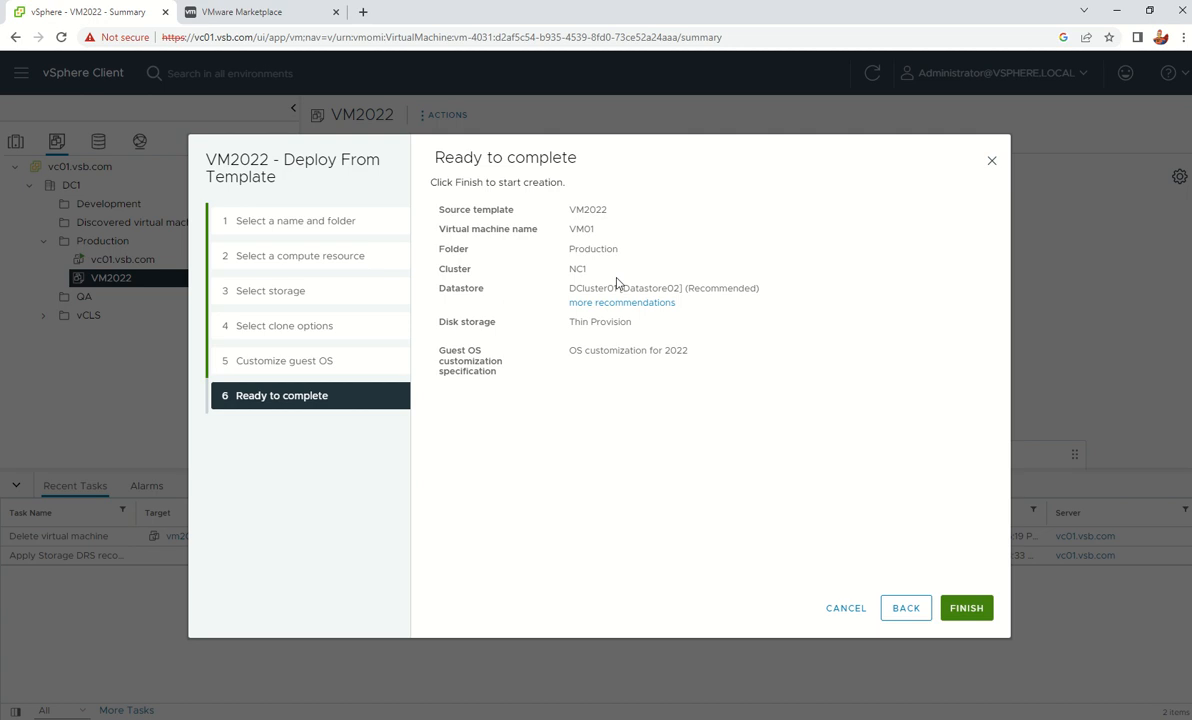
left_click(910, 610)
left_click(906, 609)
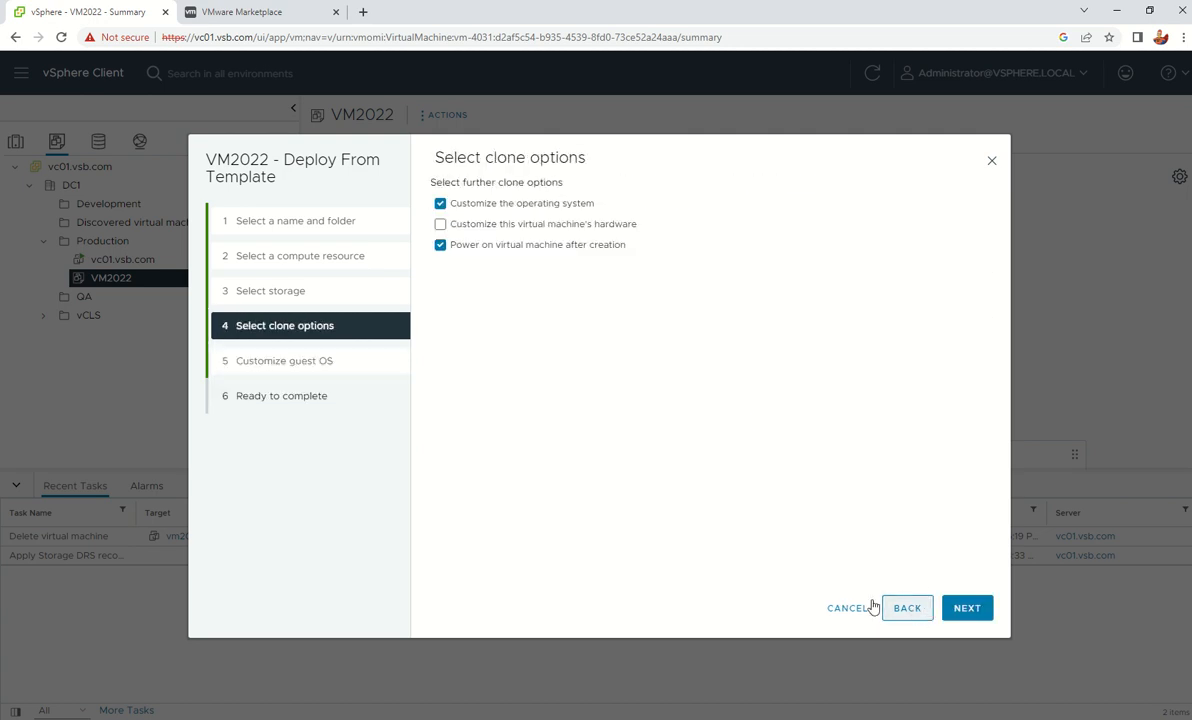
left_click(440, 224)
left_click(970, 610)
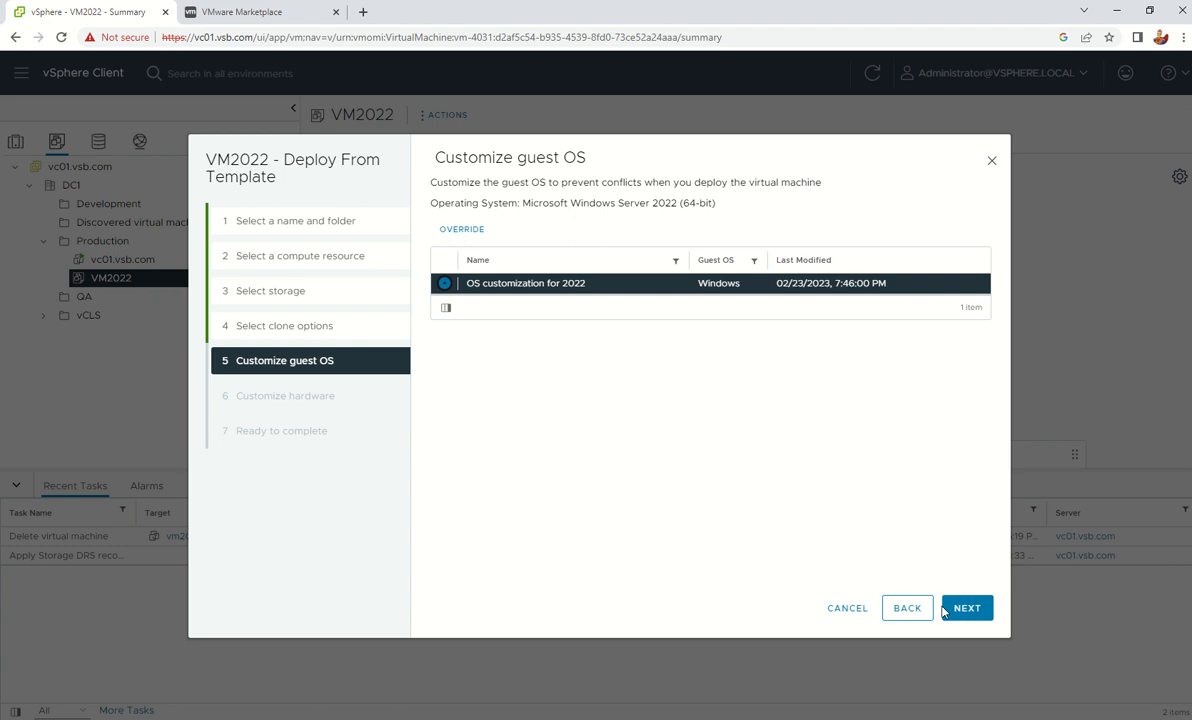
left_click(965, 609)
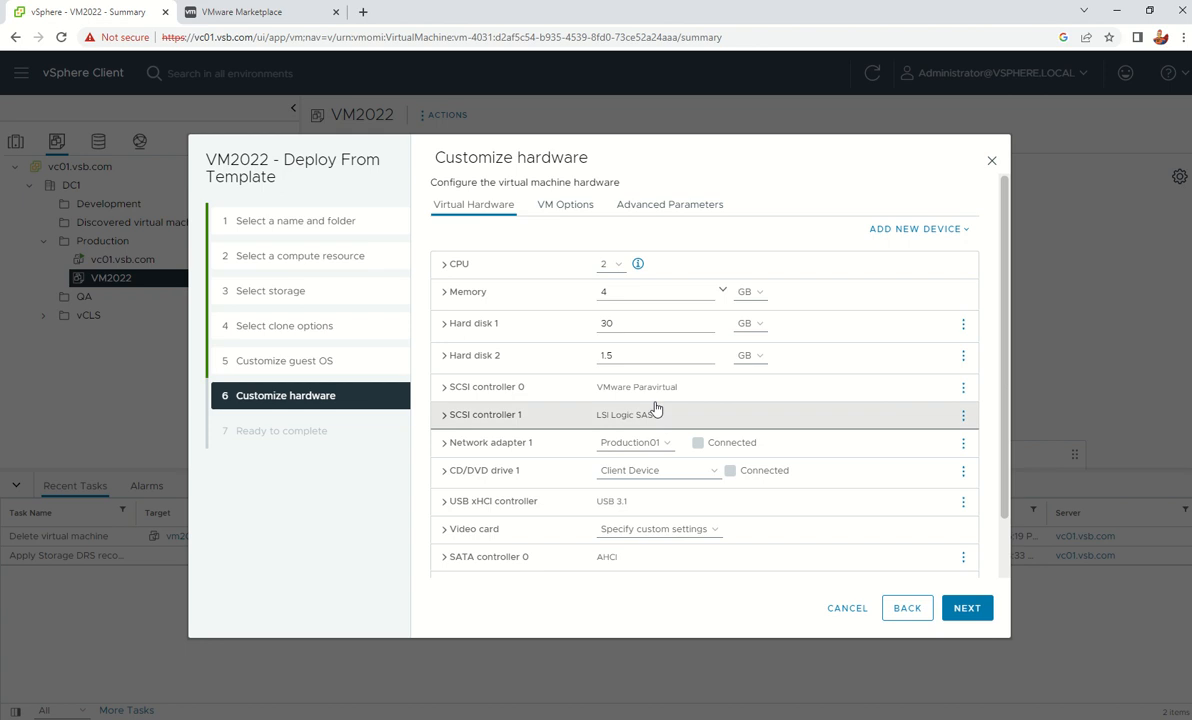
Keep Network adapter 1 connected to the Production01 network
scroll(645, 400, "down", 2)
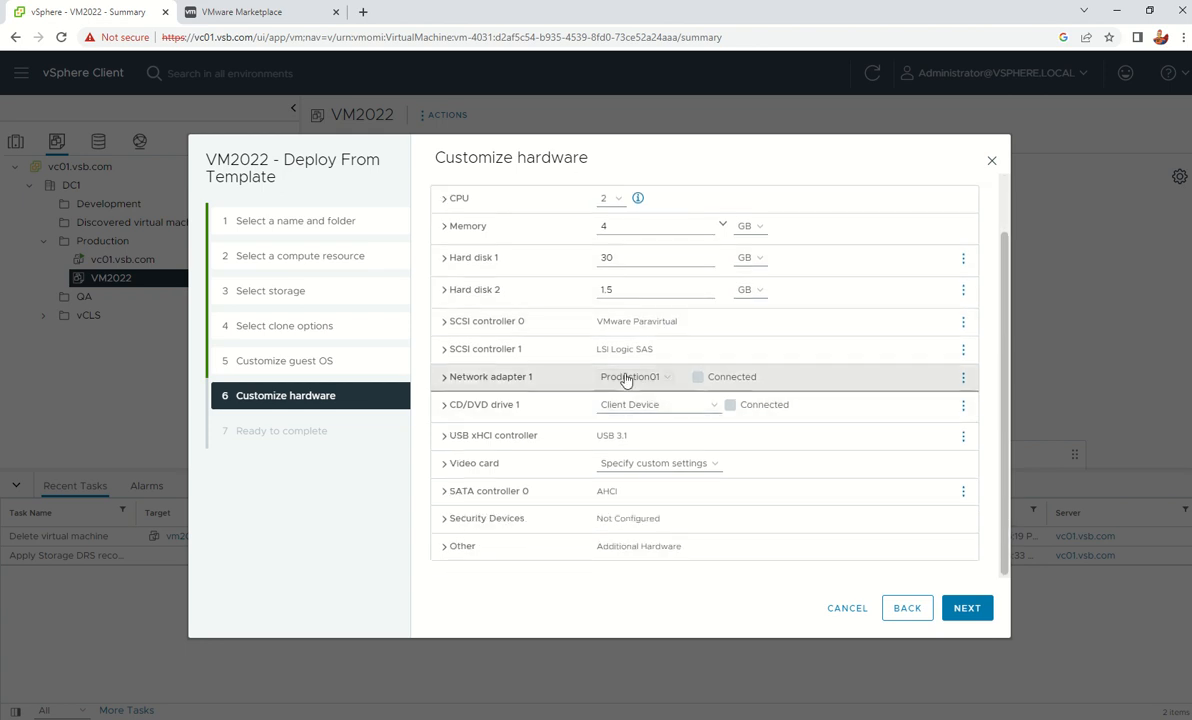
left_click(656, 377)
left_click(624, 405)
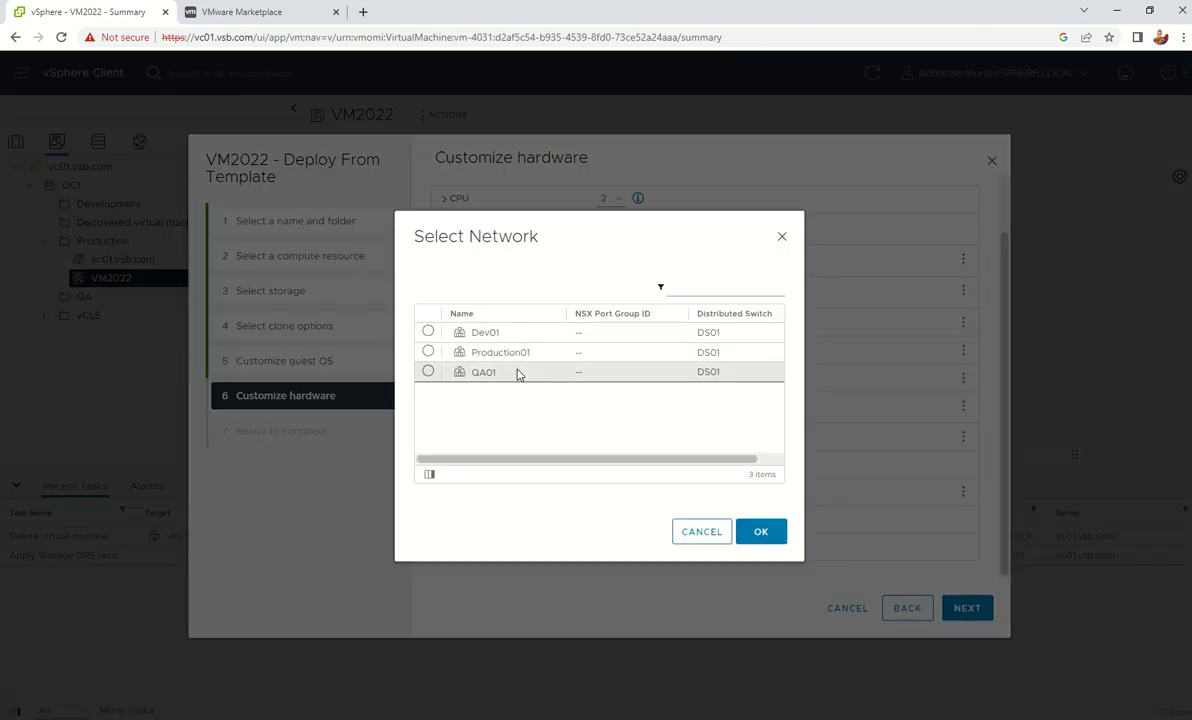
left_click(712, 535)
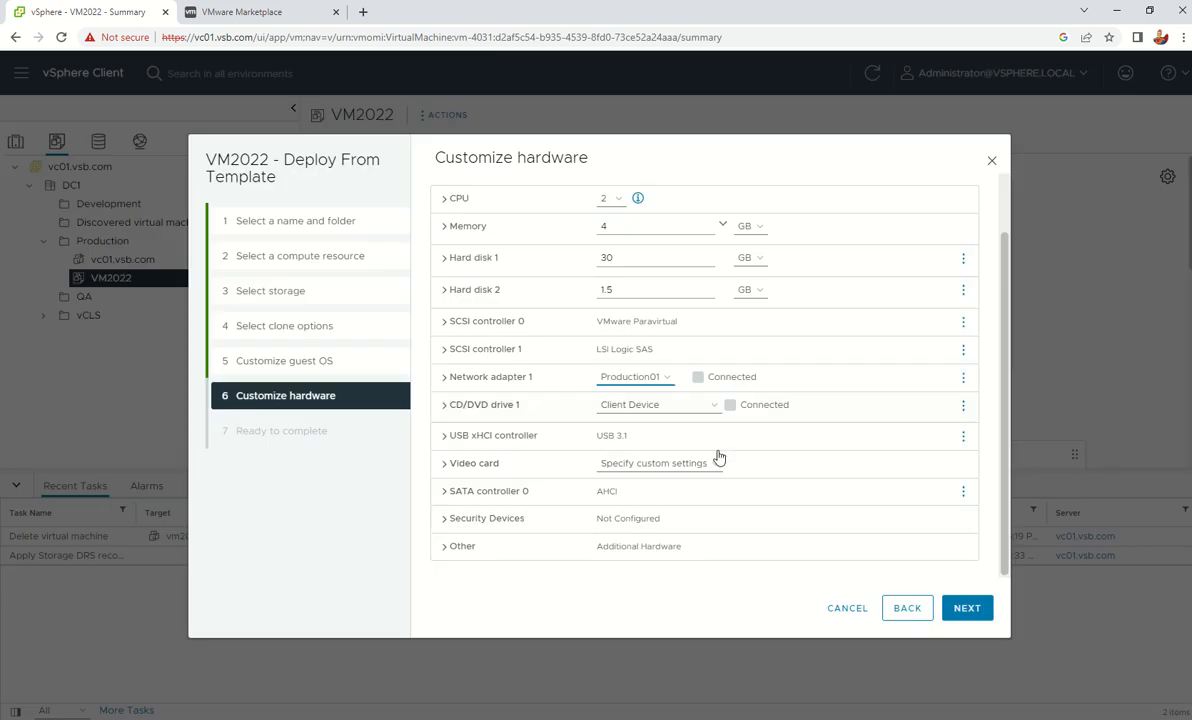
Collapse the Network adapter 1 details and review VM01's hardware: 2 CPUs, 4 GB, 30 and 1.5 GB disks
left_click(446, 380)
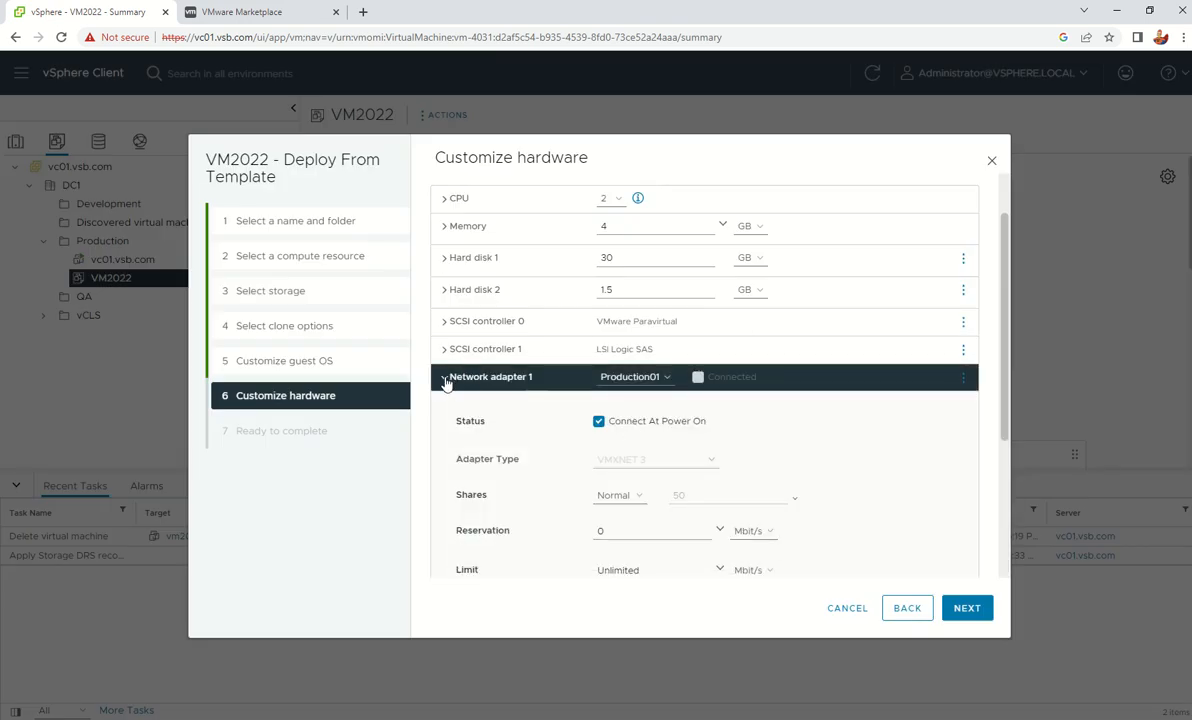
left_click(446, 380)
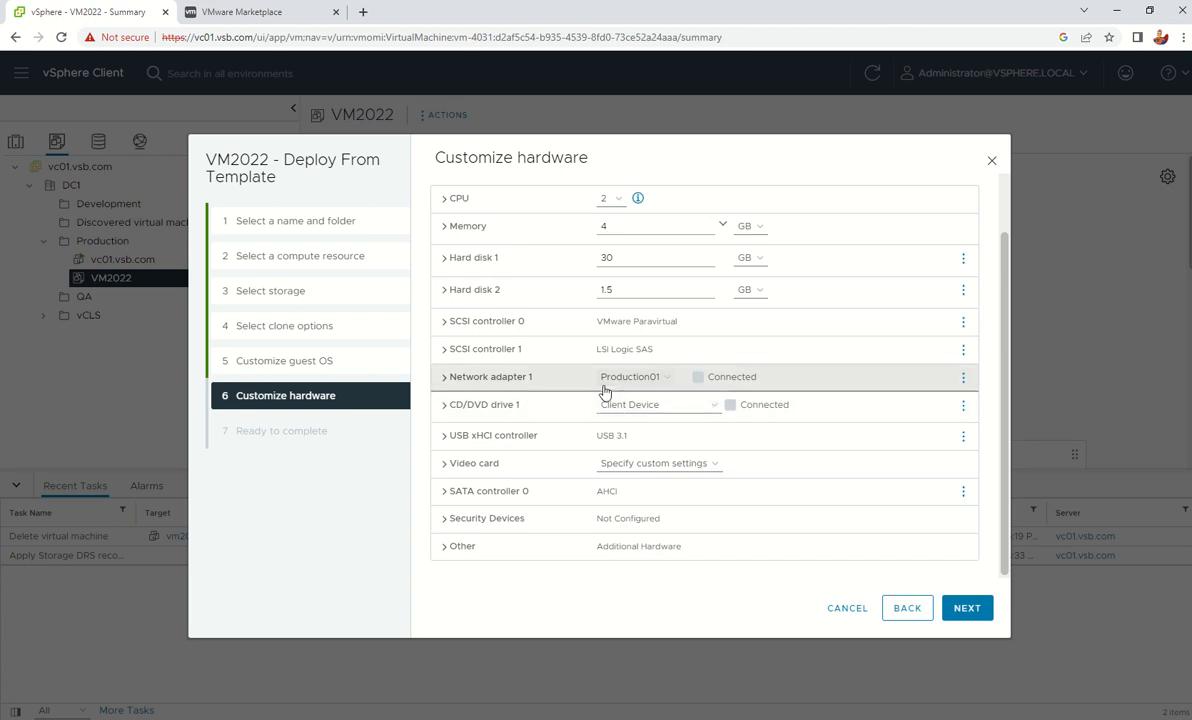
scroll(610, 424, "up", 1)
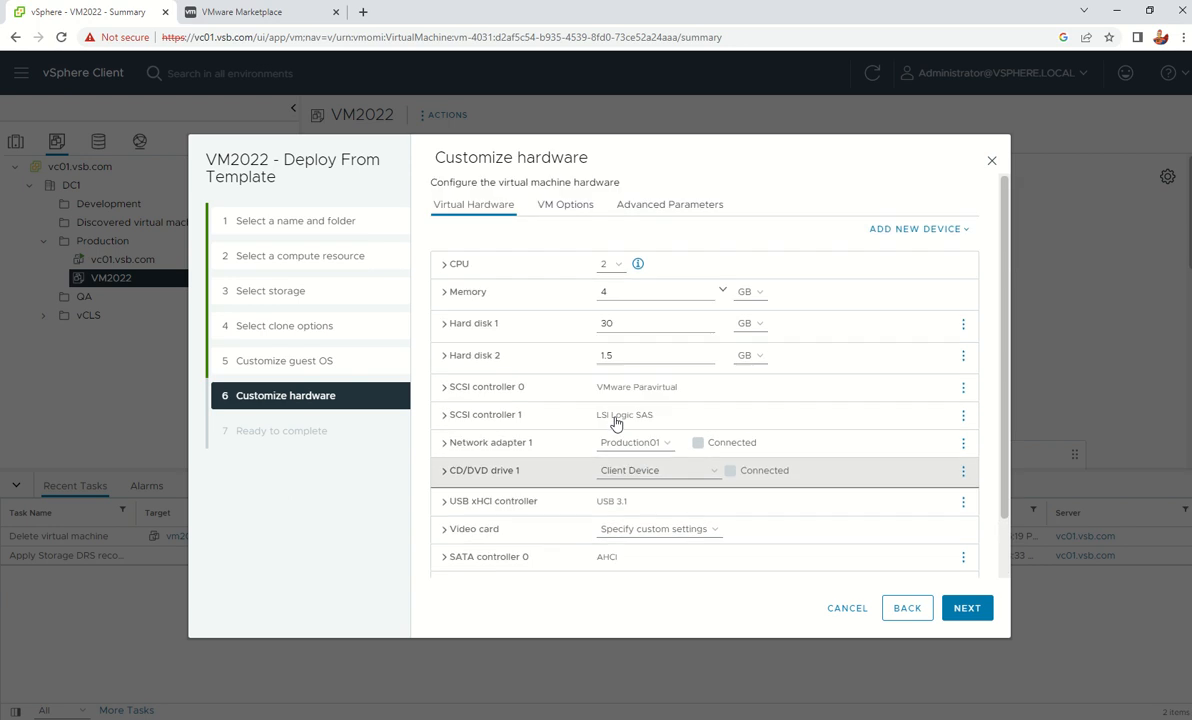
scroll(612, 420, "down", 1)
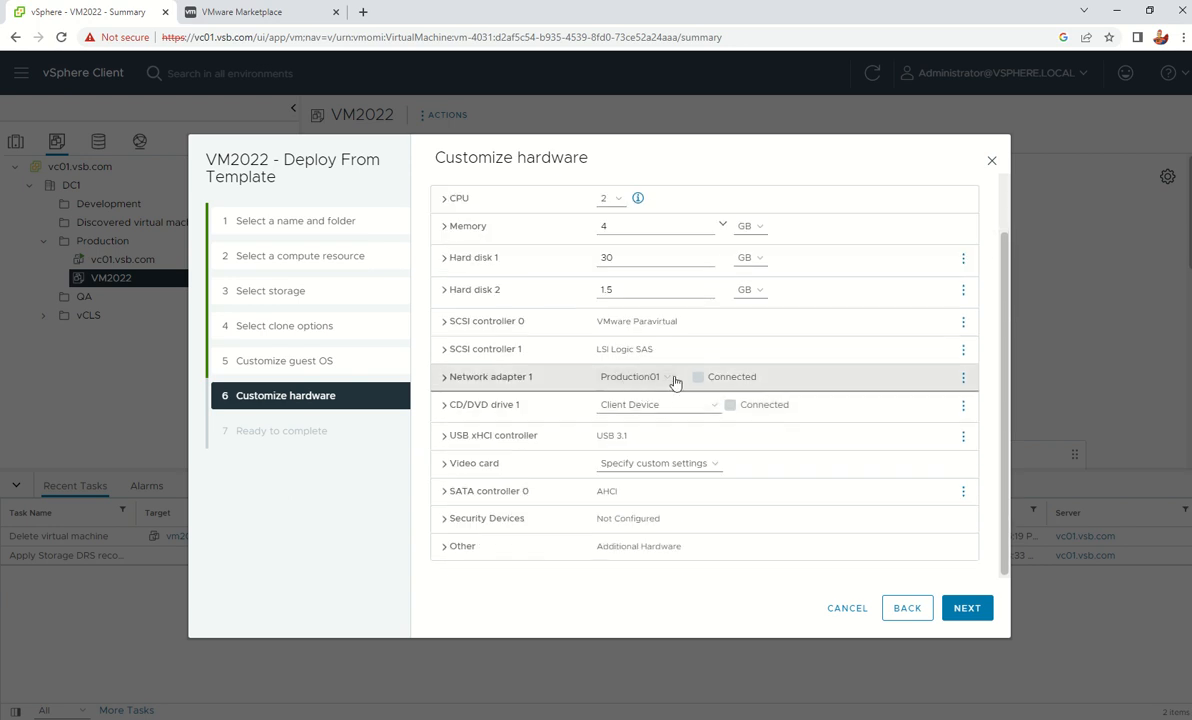
Finish the VM2022 template deployment and select the new VM01 under Production to view its summary
left_click(970, 608)
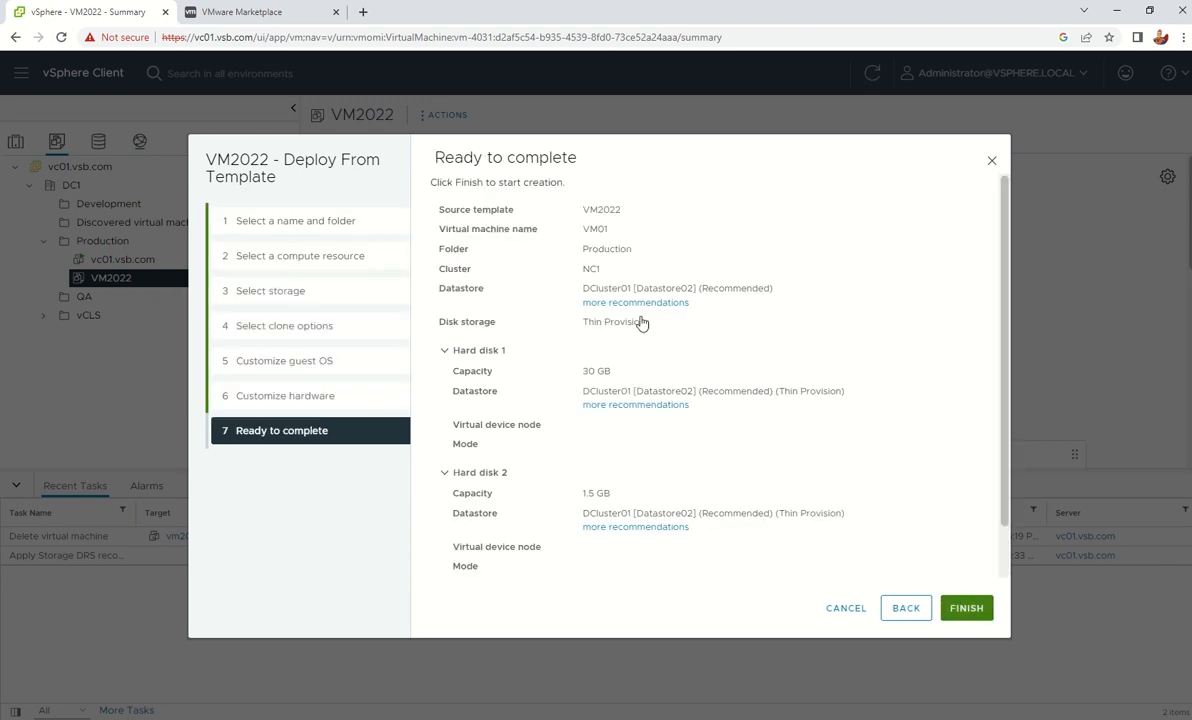
left_click(962, 617)
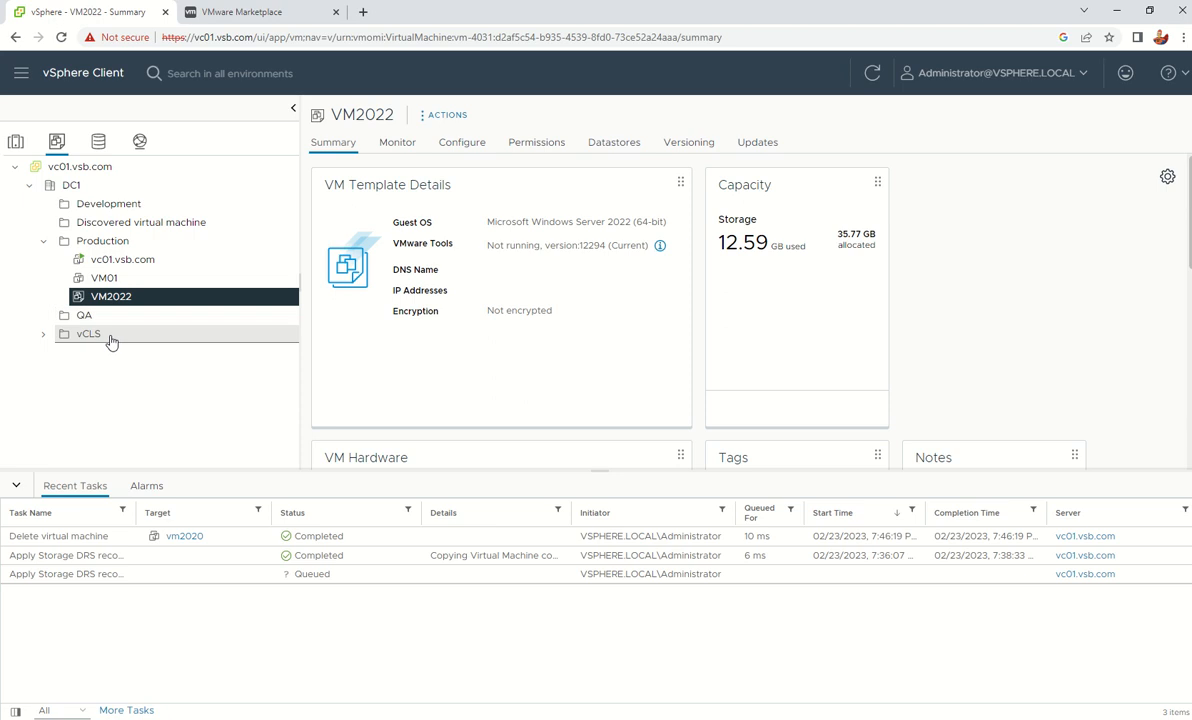
left_click(112, 278)
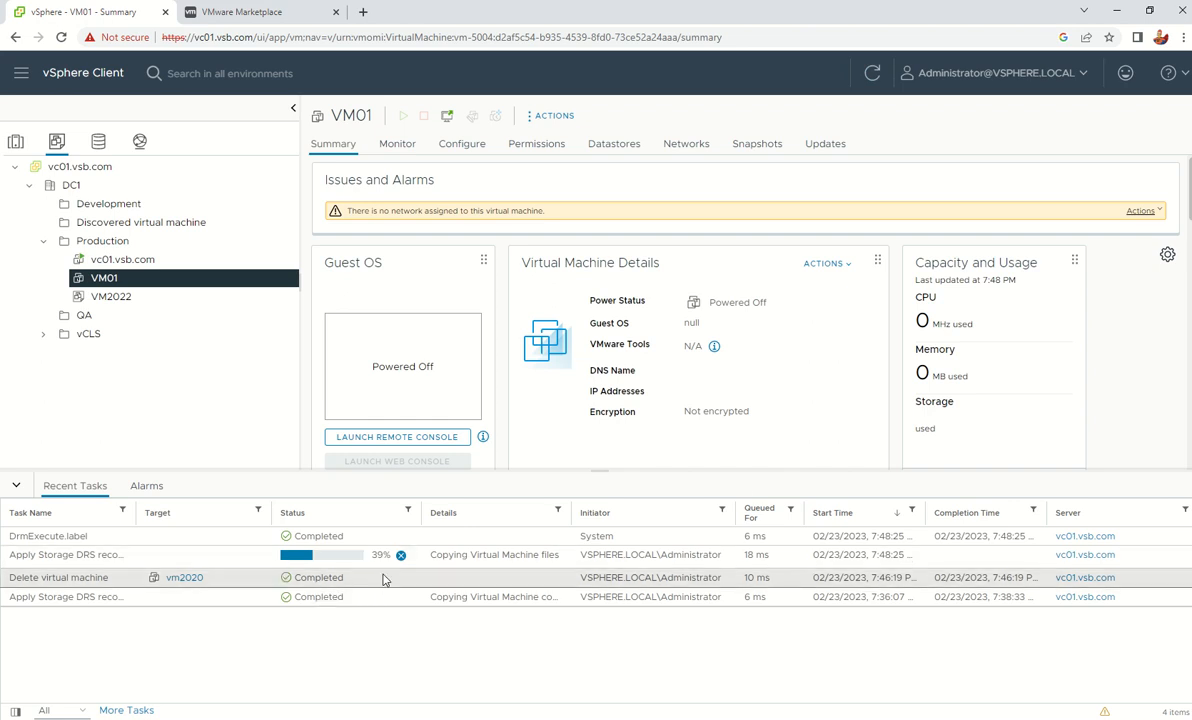
scroll(610, 390, "down", 1)
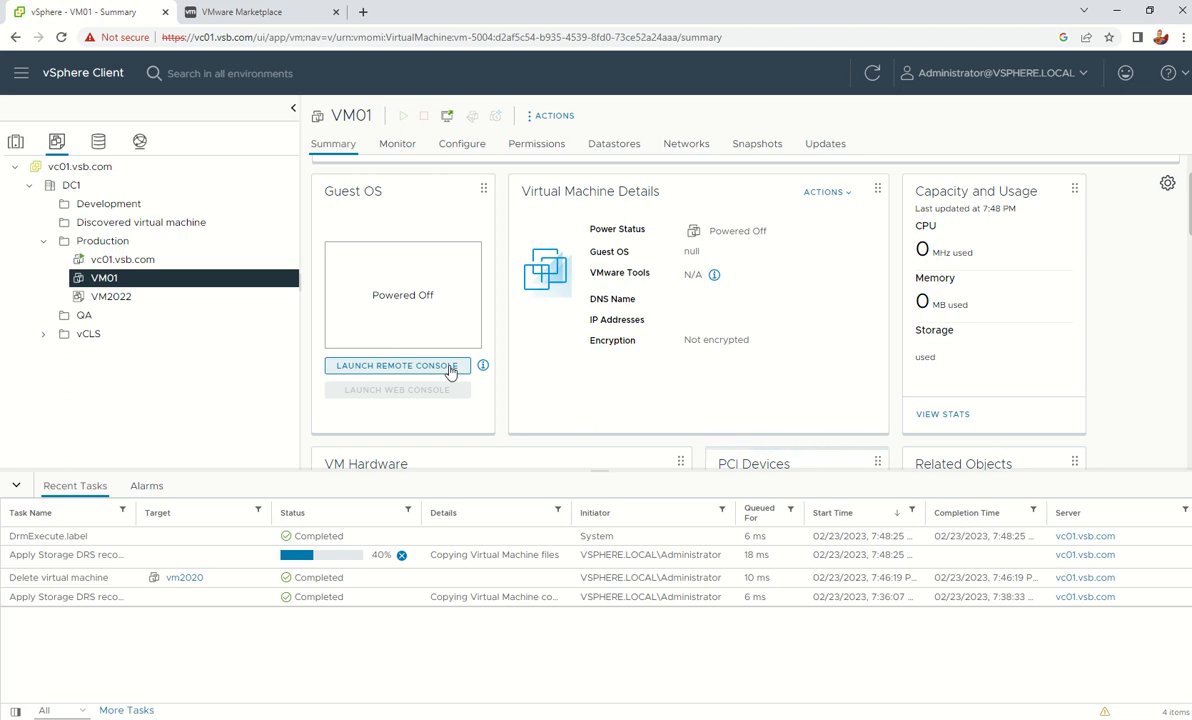
left_click(450, 367)
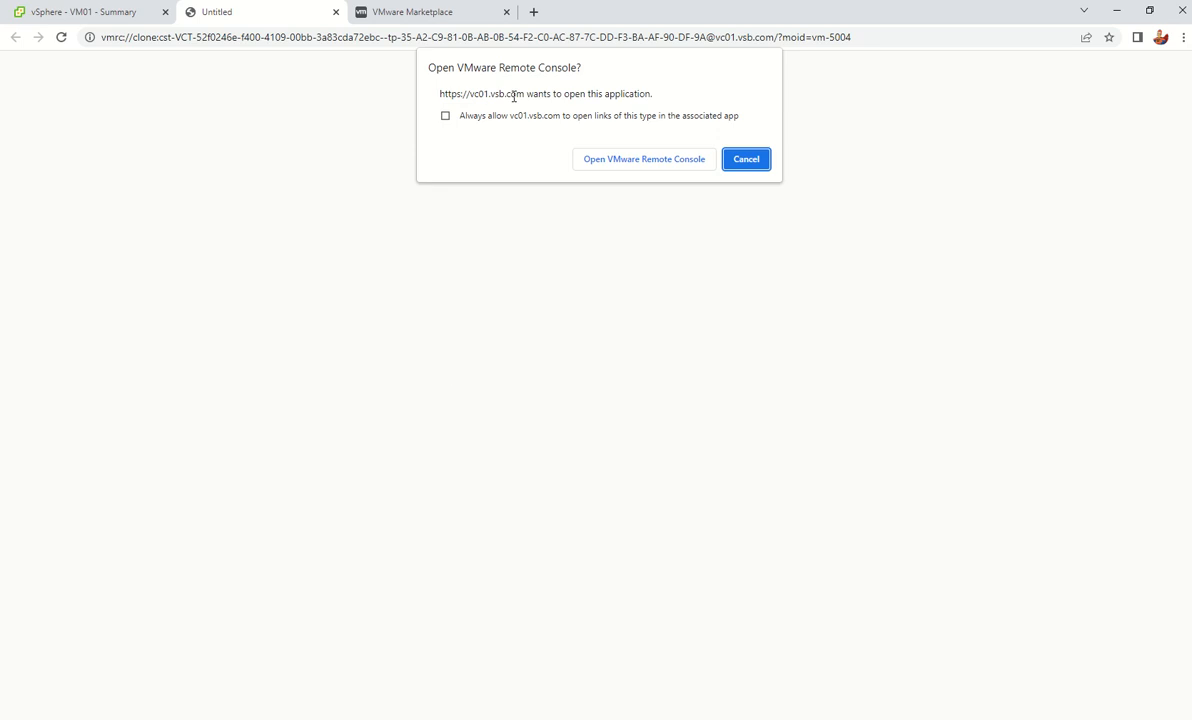
left_click(659, 160)
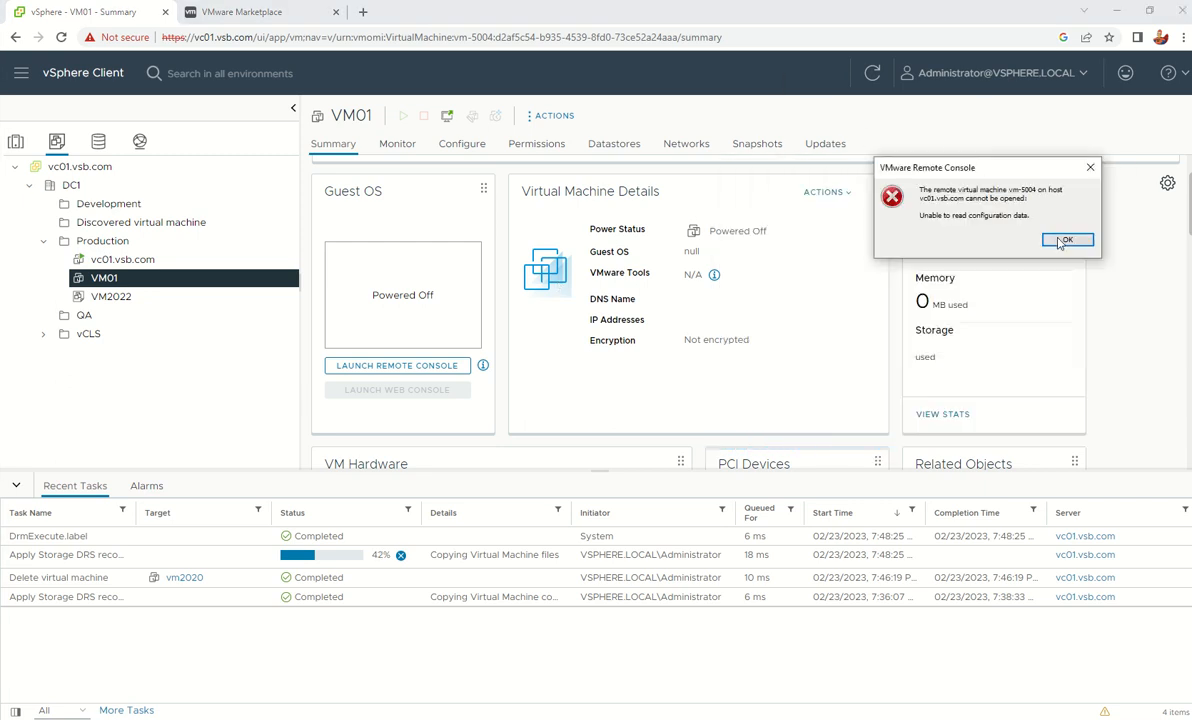
left_click(1065, 240)
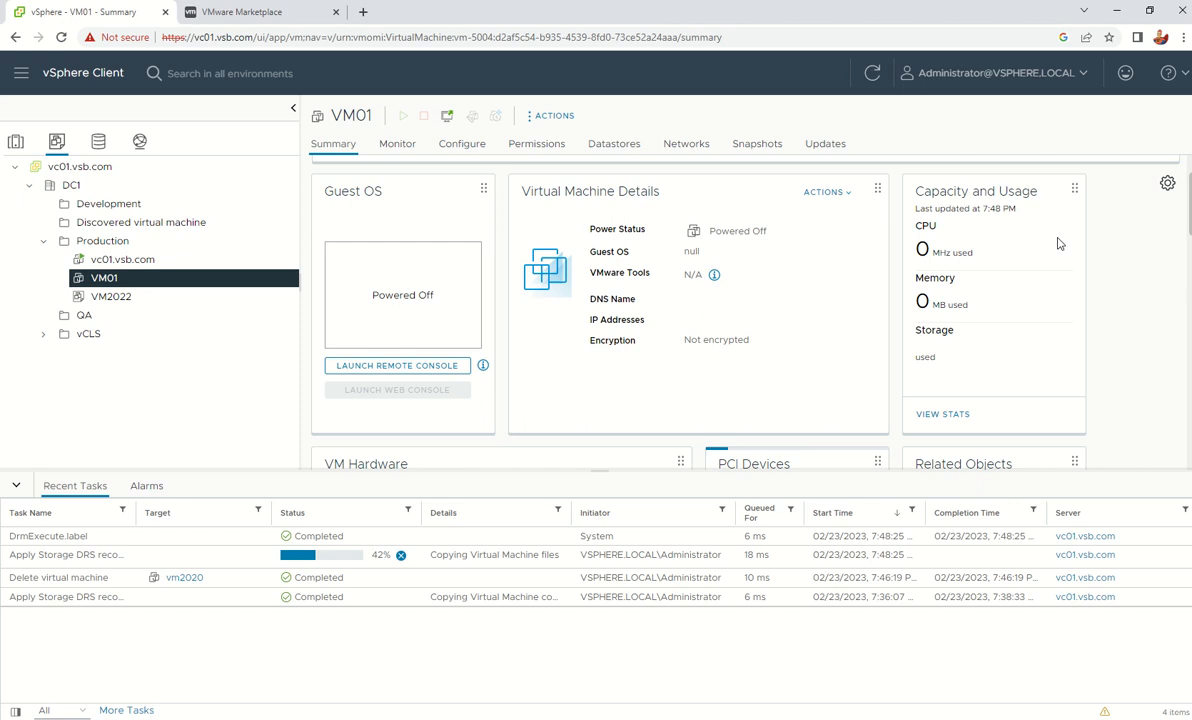
left_click(383, 369)
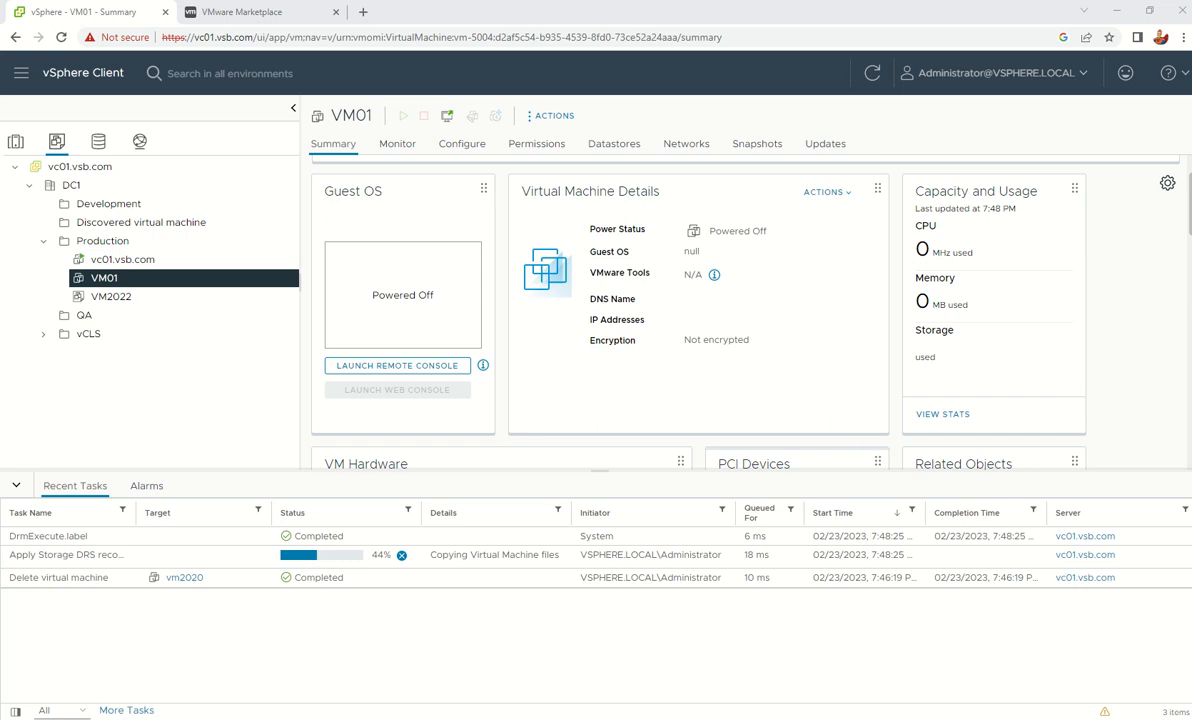
left_click(368, 368)
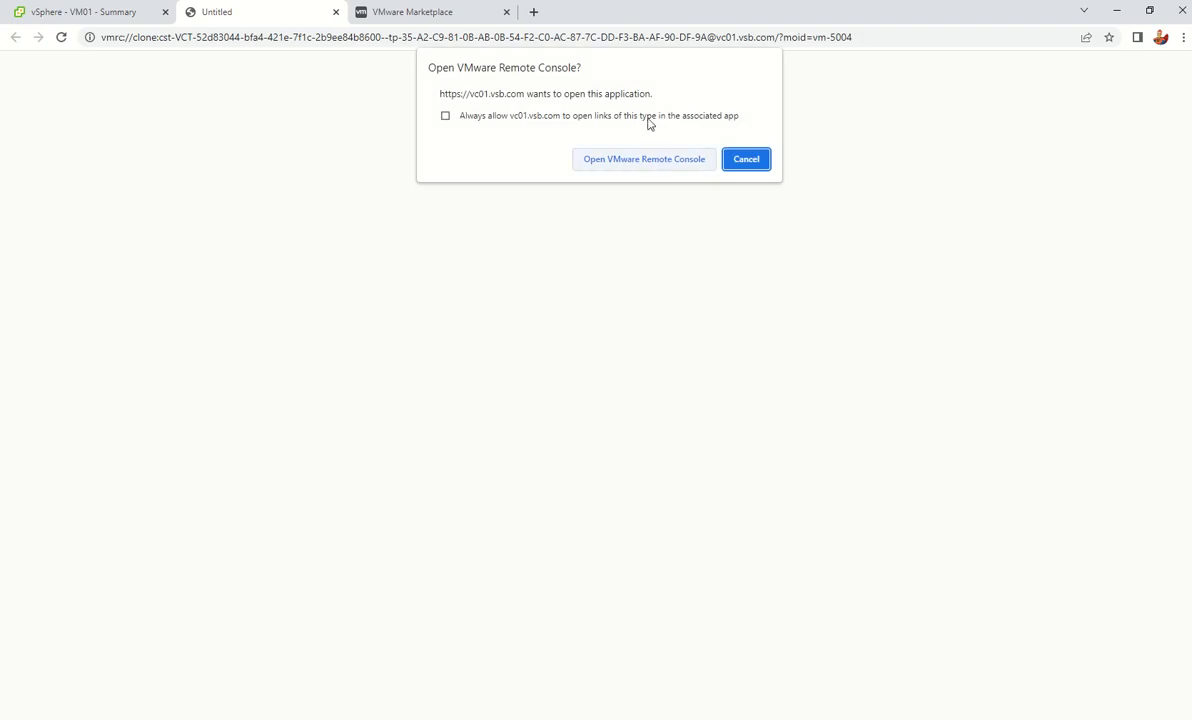
left_click(647, 161)
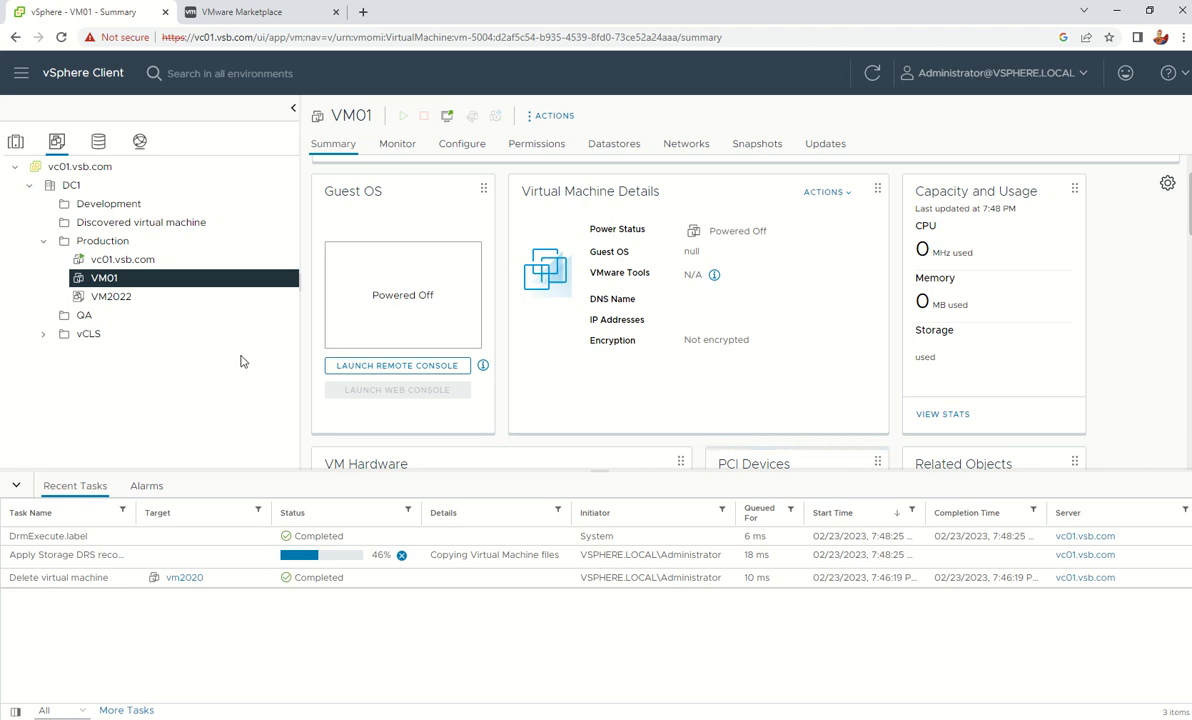
mouse_move(475, 8)
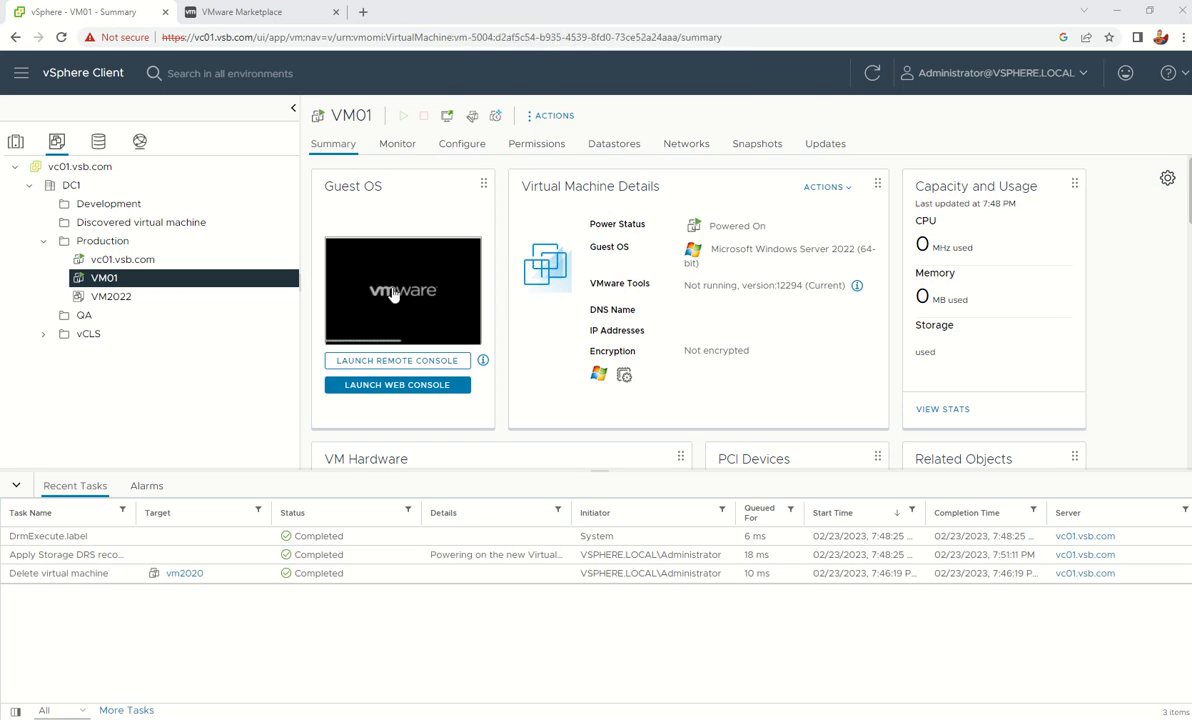
Launch VM01's web console, then open it in VMware Remote Console and bring that window fully on screen
left_click(411, 385)
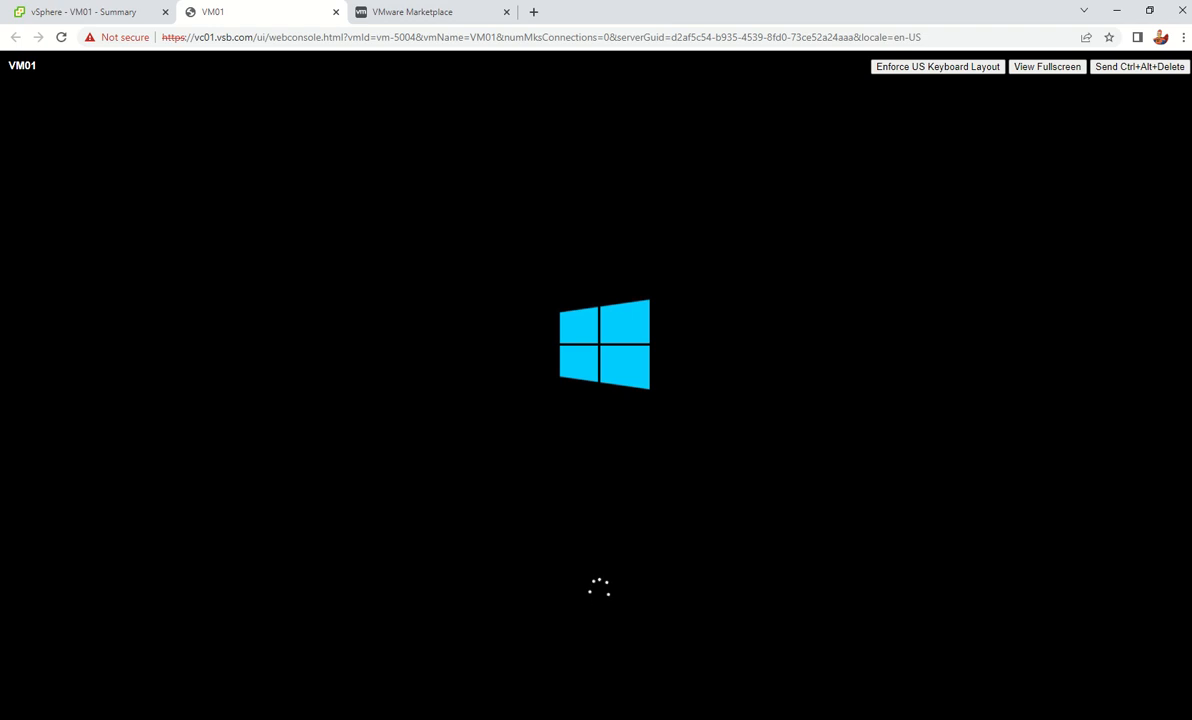
left_click(90, 14)
left_click(452, 357)
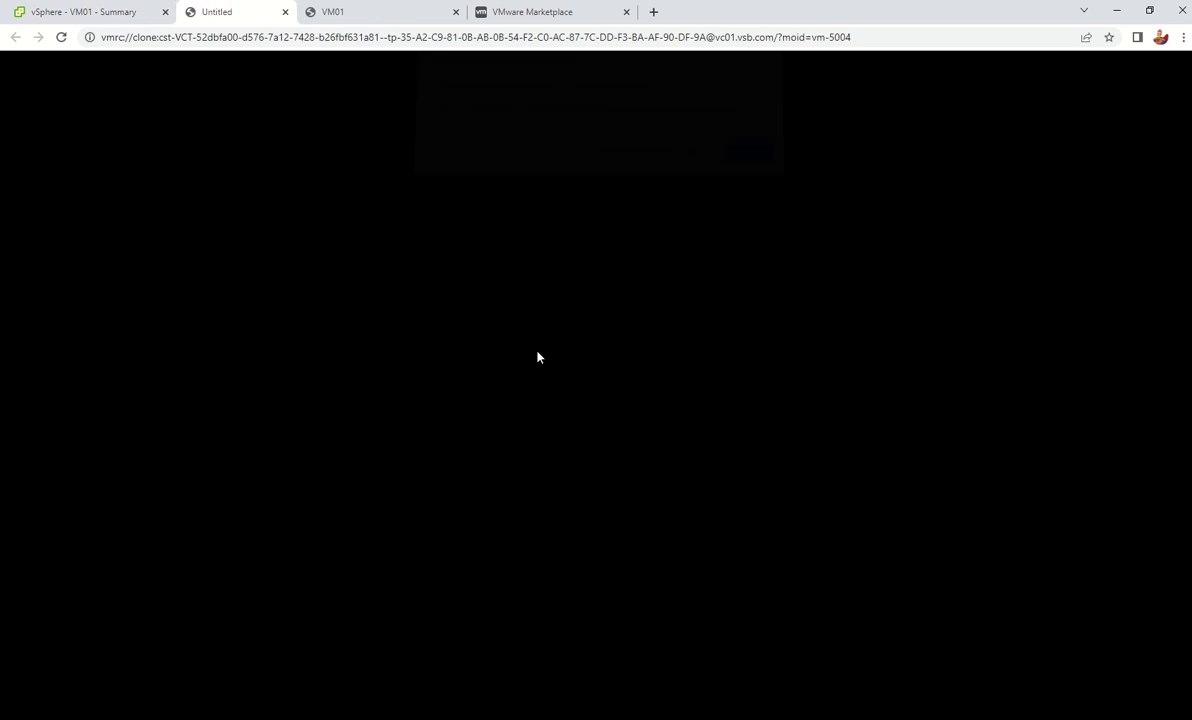
left_click(638, 161)
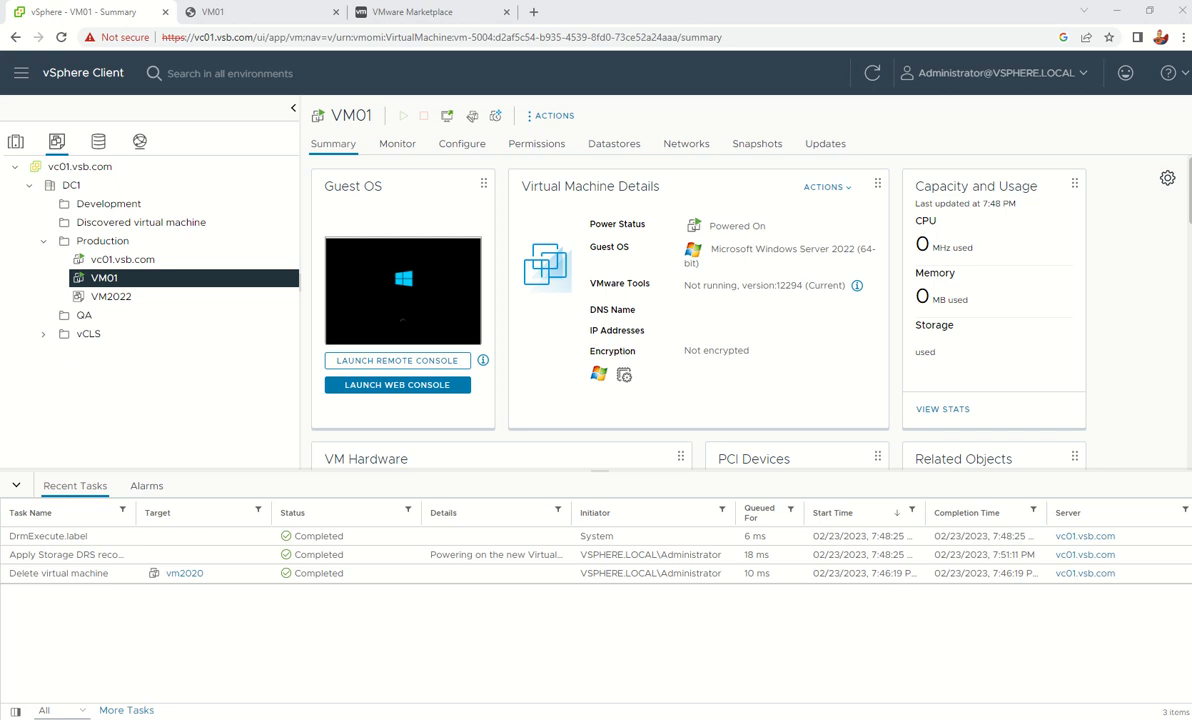
left_click_drag(0, 258, 407, 125)
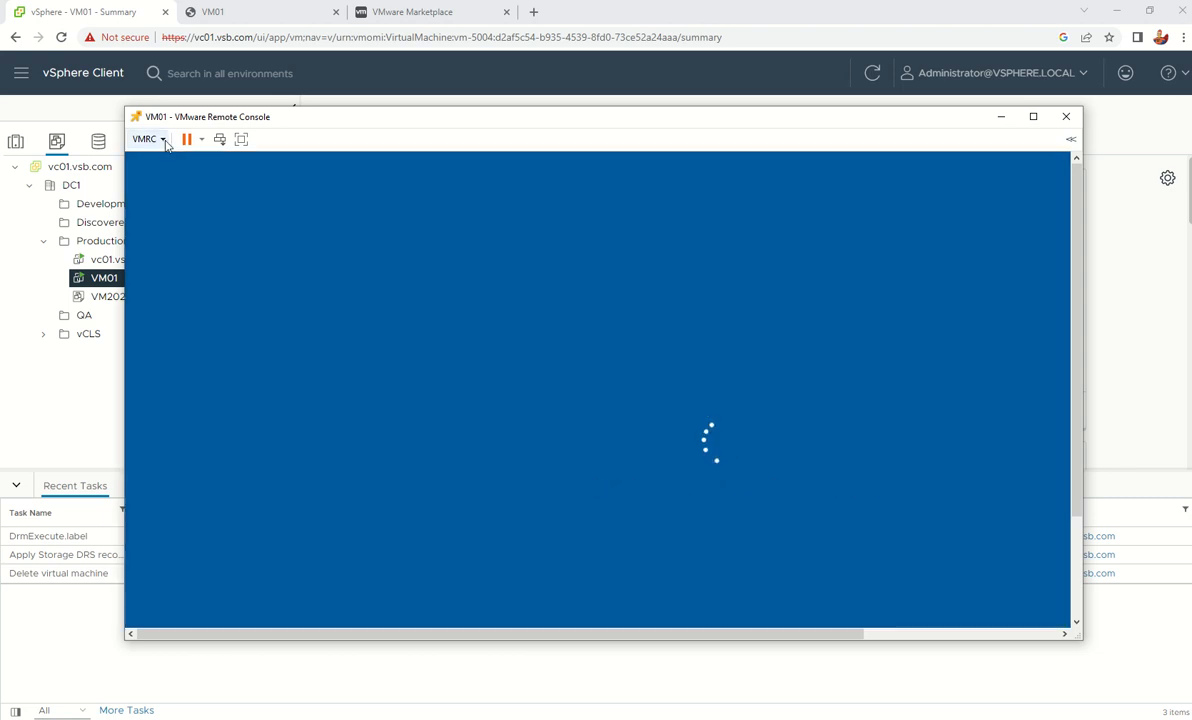
Browse the VMRC menu's Removable Devices, then close Remote Console and return to VM01's web console tab
left_click(160, 139)
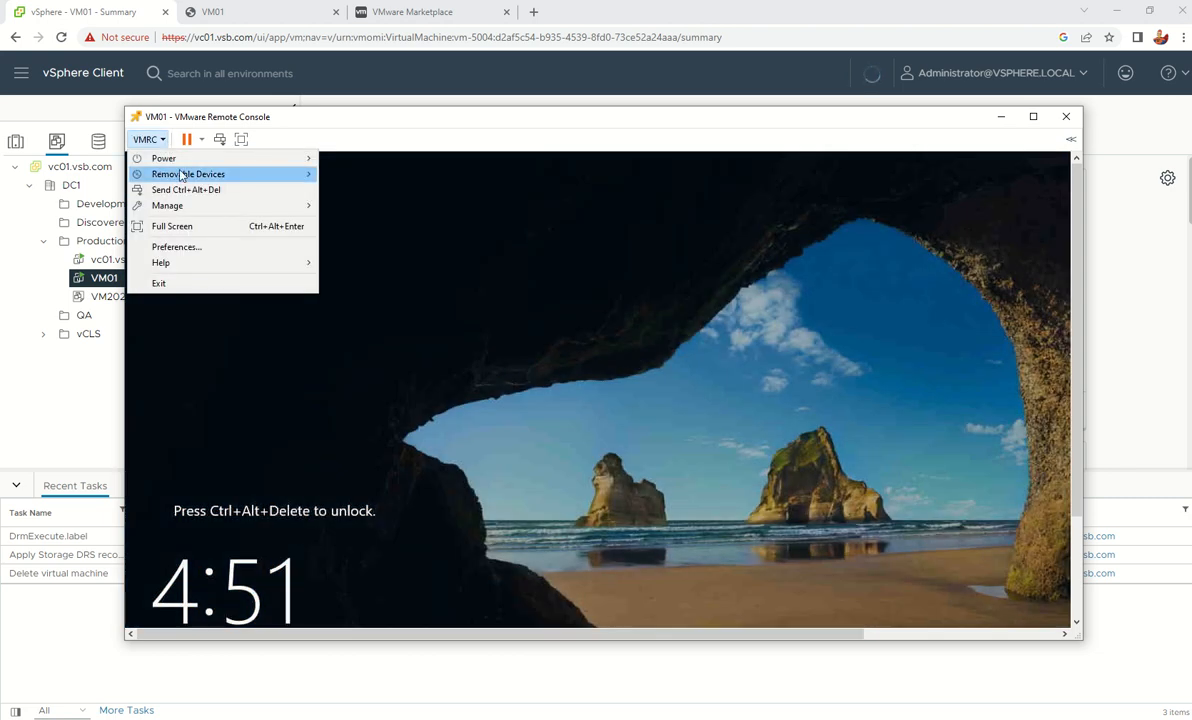
mouse_move(207, 174)
mouse_move(388, 176)
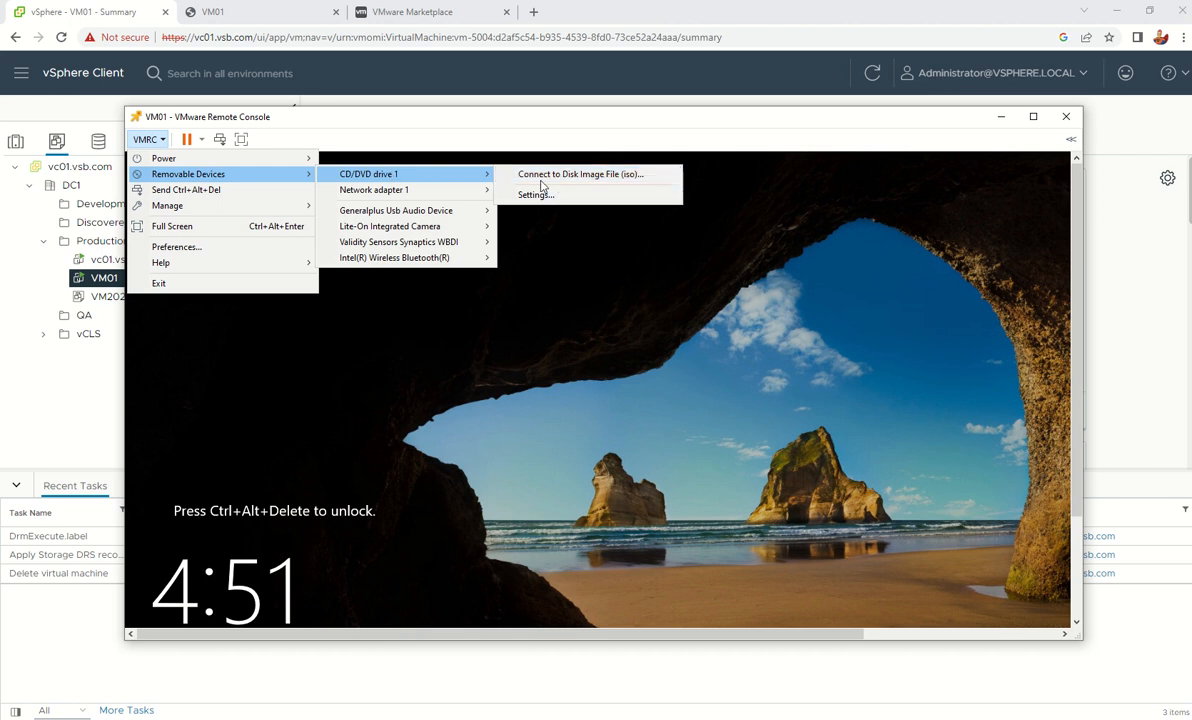
left_click(967, 115)
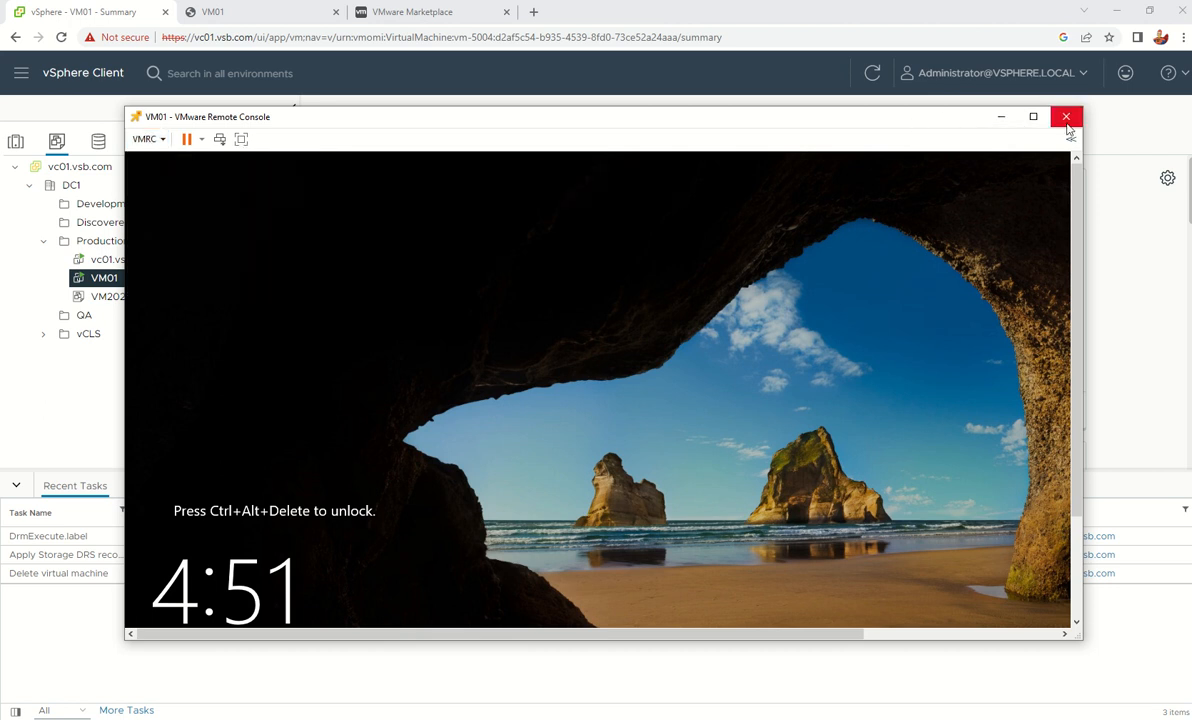
left_click(518, 78)
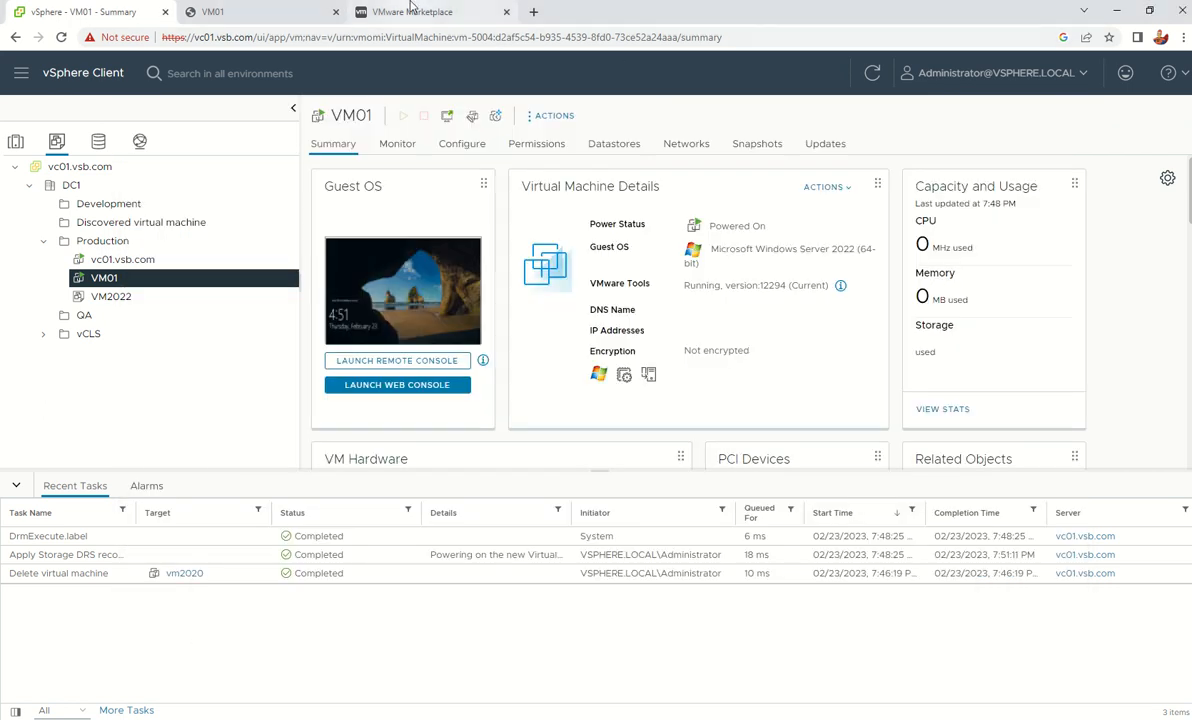
left_click(286, 9)
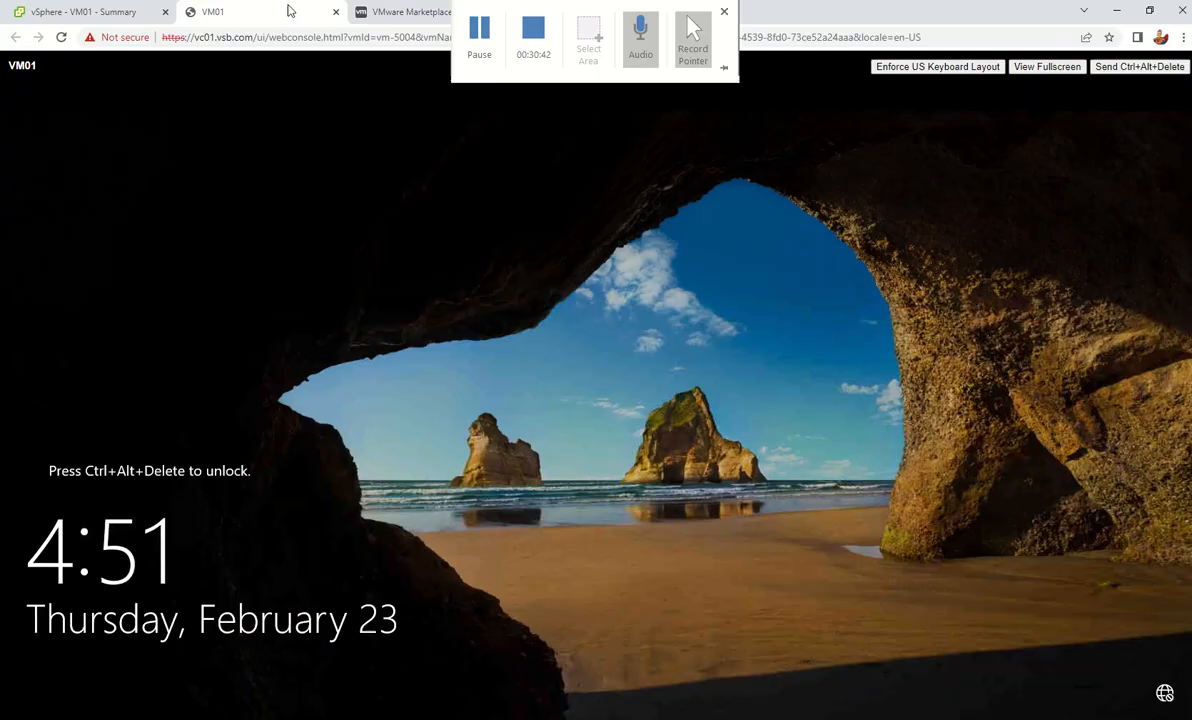
Send Ctrl+Alt+Delete to VM01 and note its IP address 192.168.86.187 on the Summary tab
left_click(1143, 67)
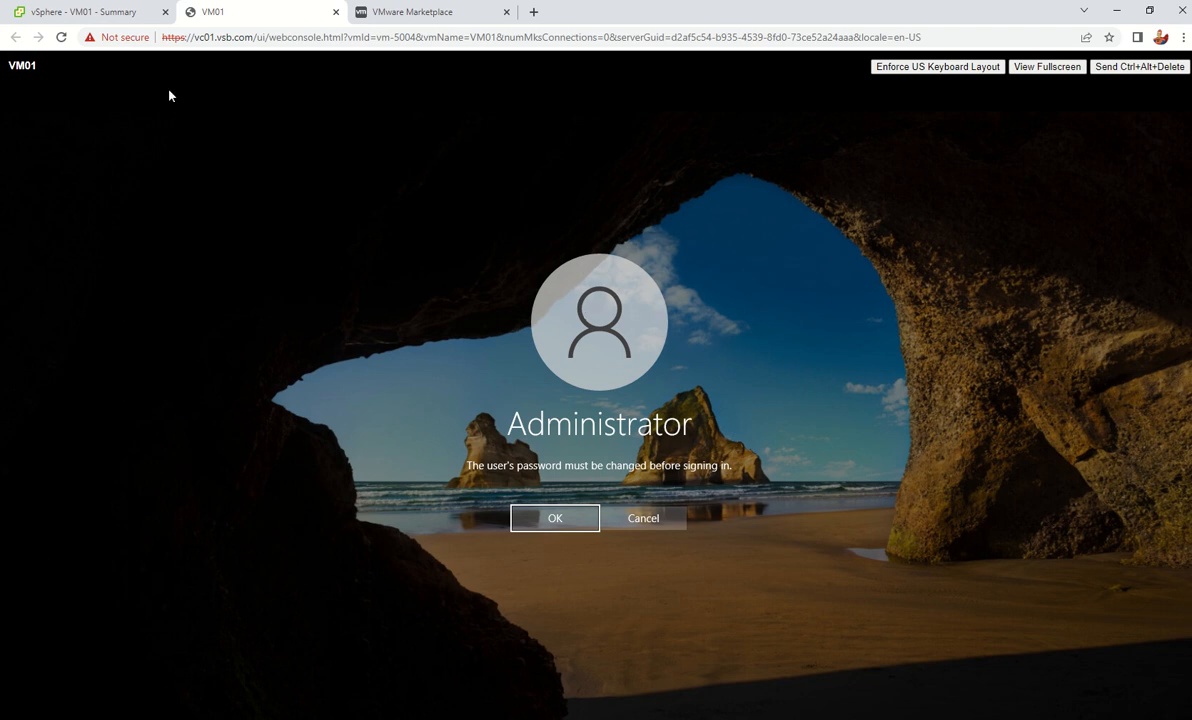
left_click(75, 12)
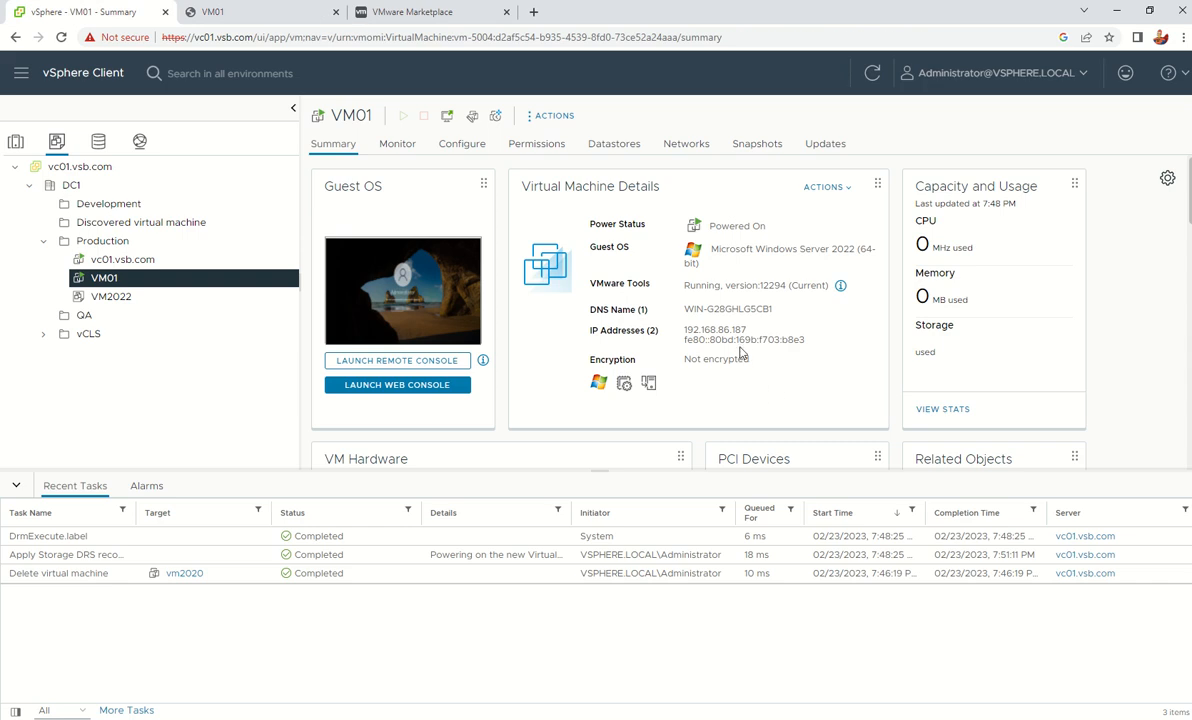
left_click_drag(686, 330, 754, 335)
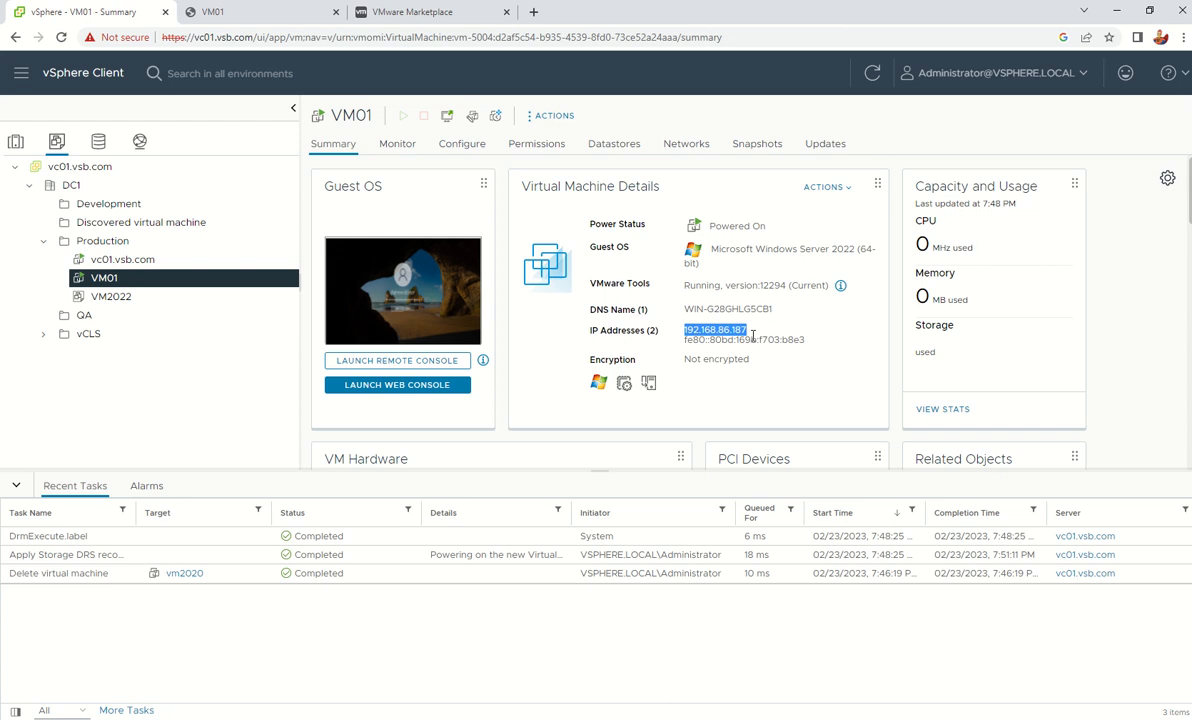
Reload VM01's web console to show the Administrator sign-in prompt
left_click(240, 12)
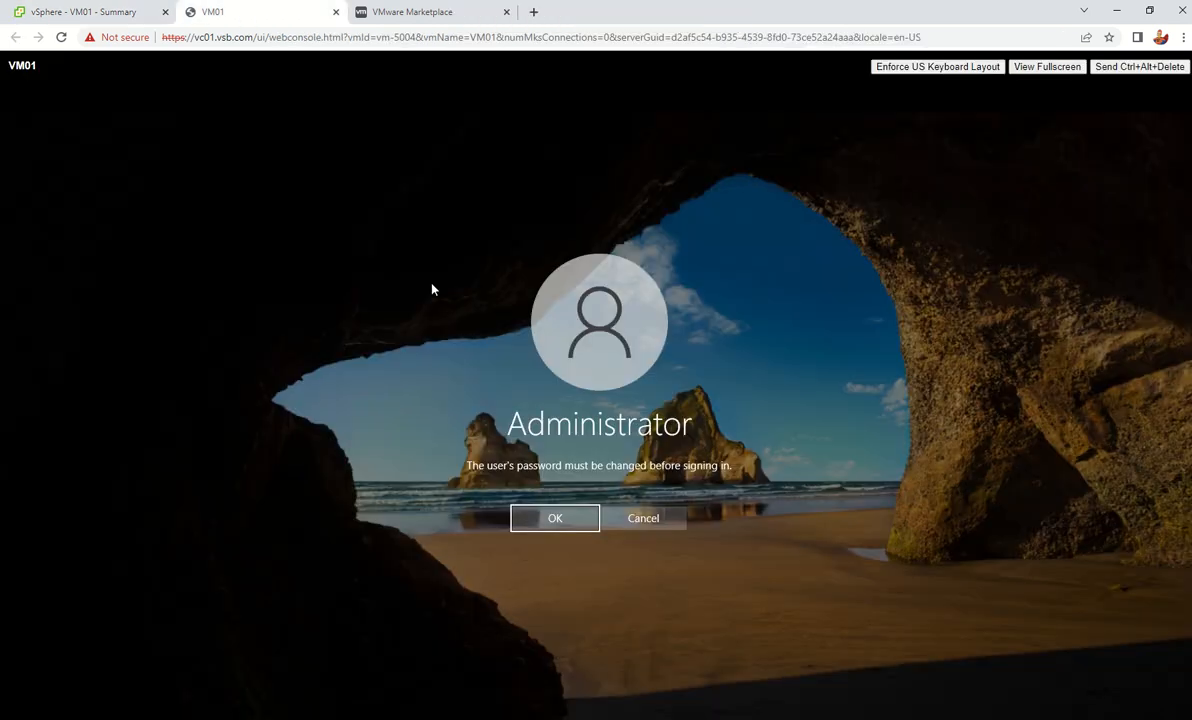
left_click(61, 37)
mouse_move(787, 7)
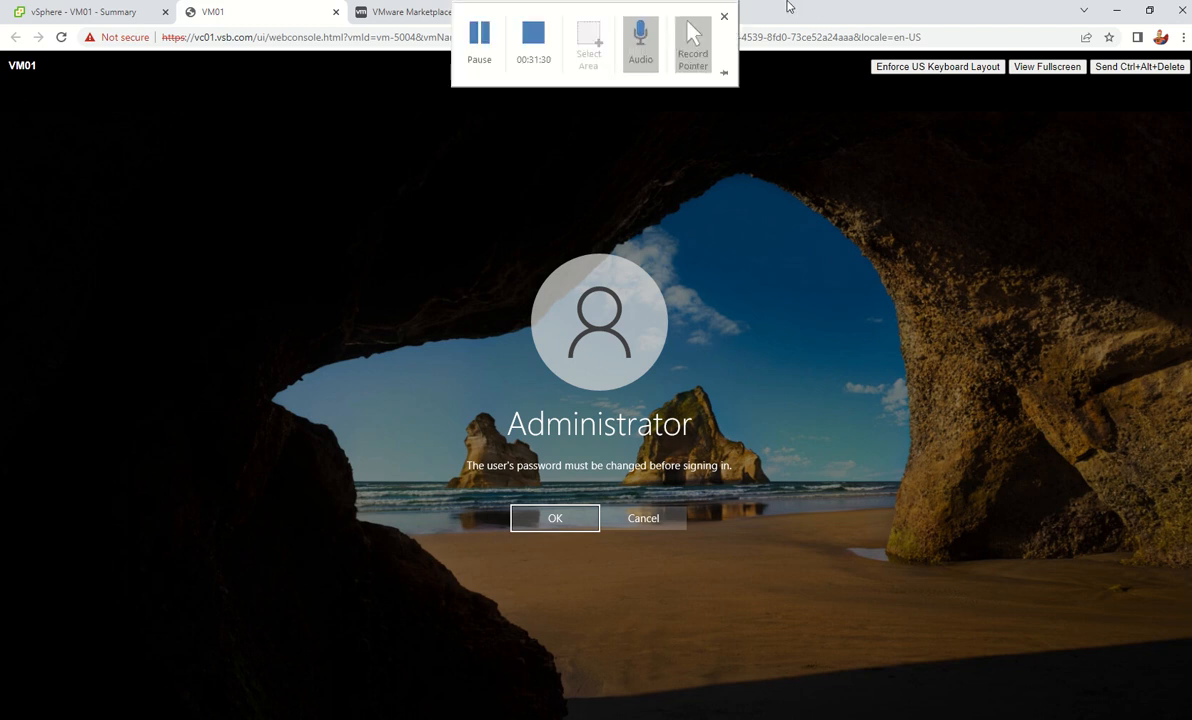
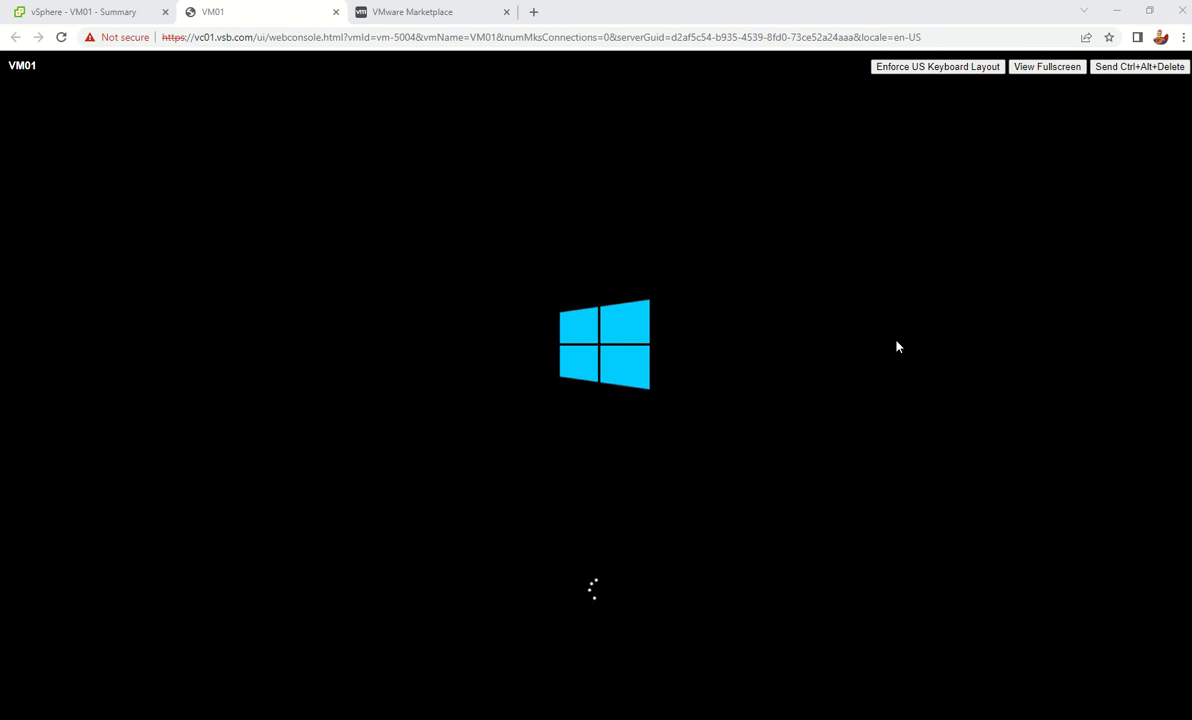
Reload the VM01 console tab and, once the reboot reaches the lock screen, send Ctrl+Alt+Delete
mouse_move(685, 5)
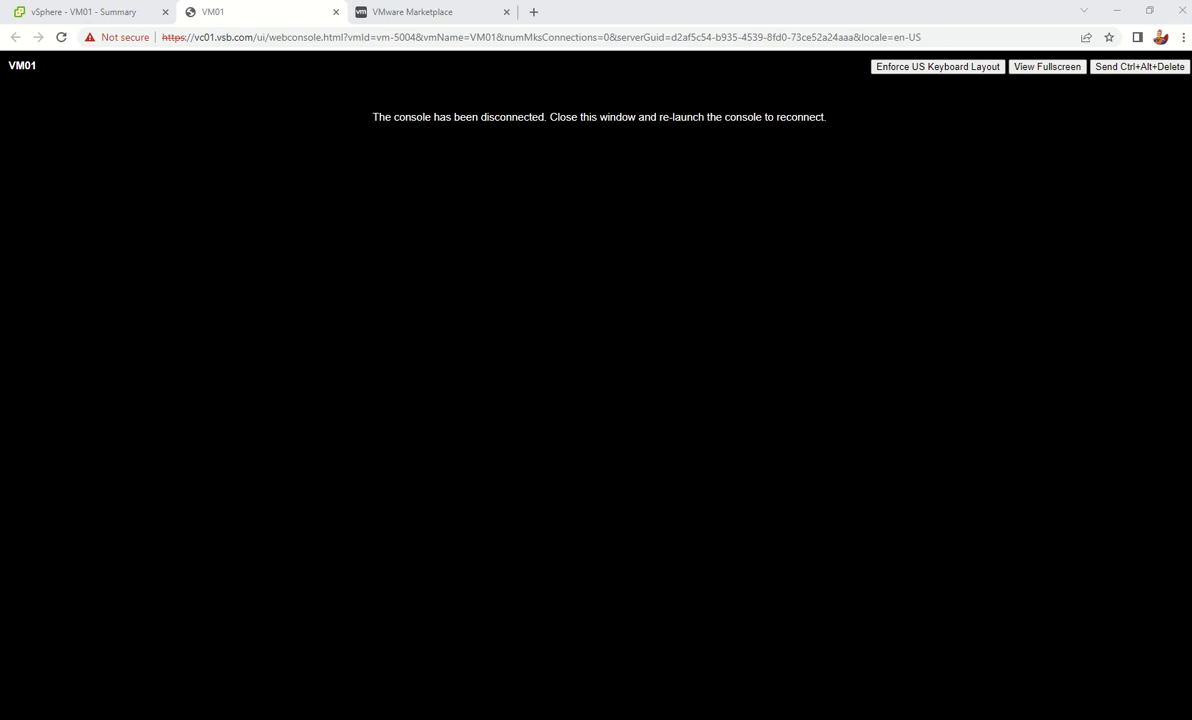
left_click(61, 37)
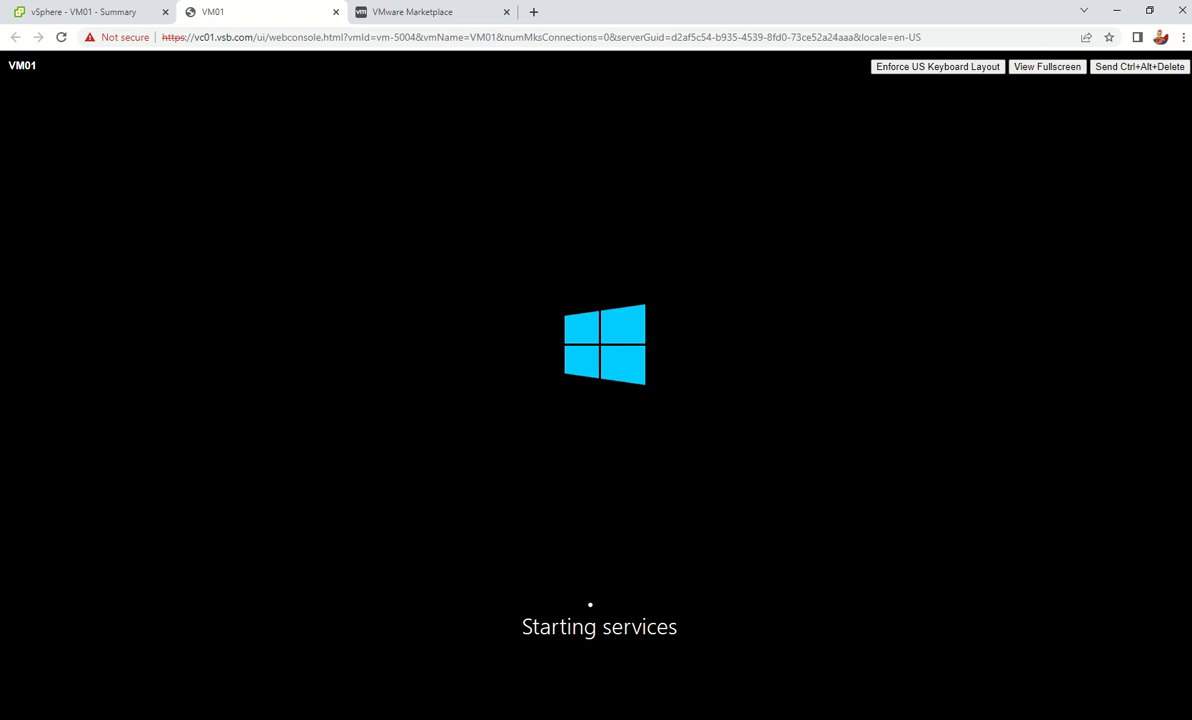
mouse_move(801, 2)
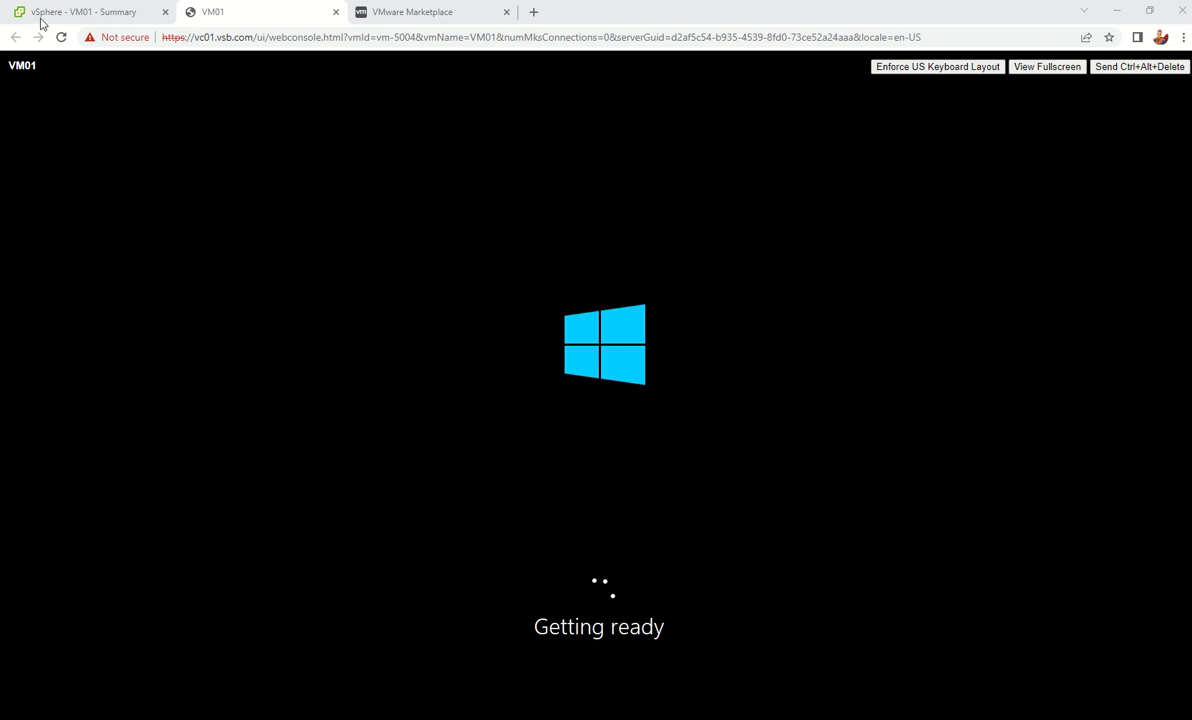
left_click(110, 14)
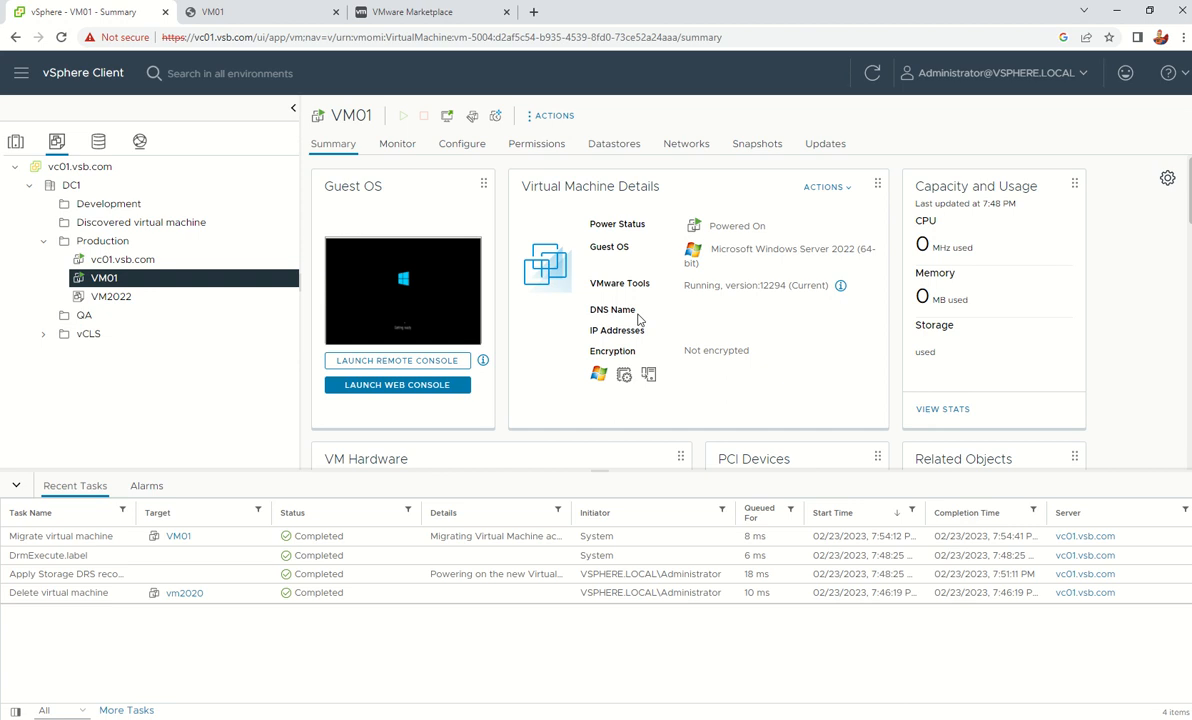
left_click(269, 11)
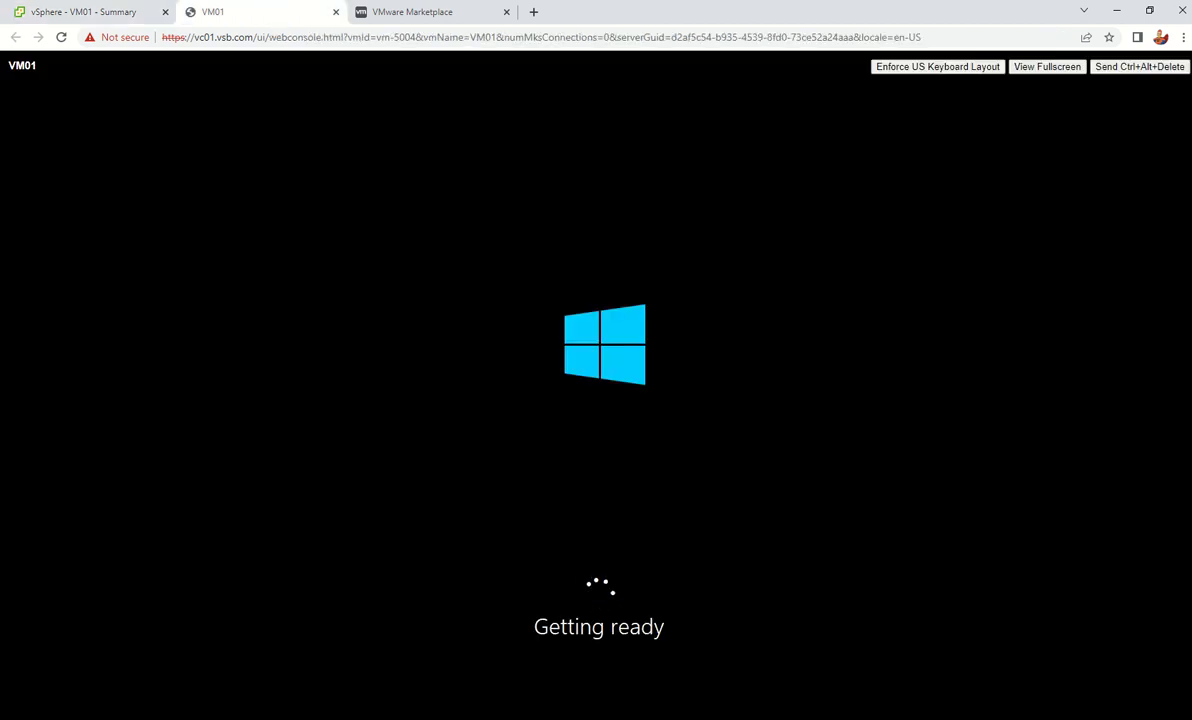
mouse_move(463, 38)
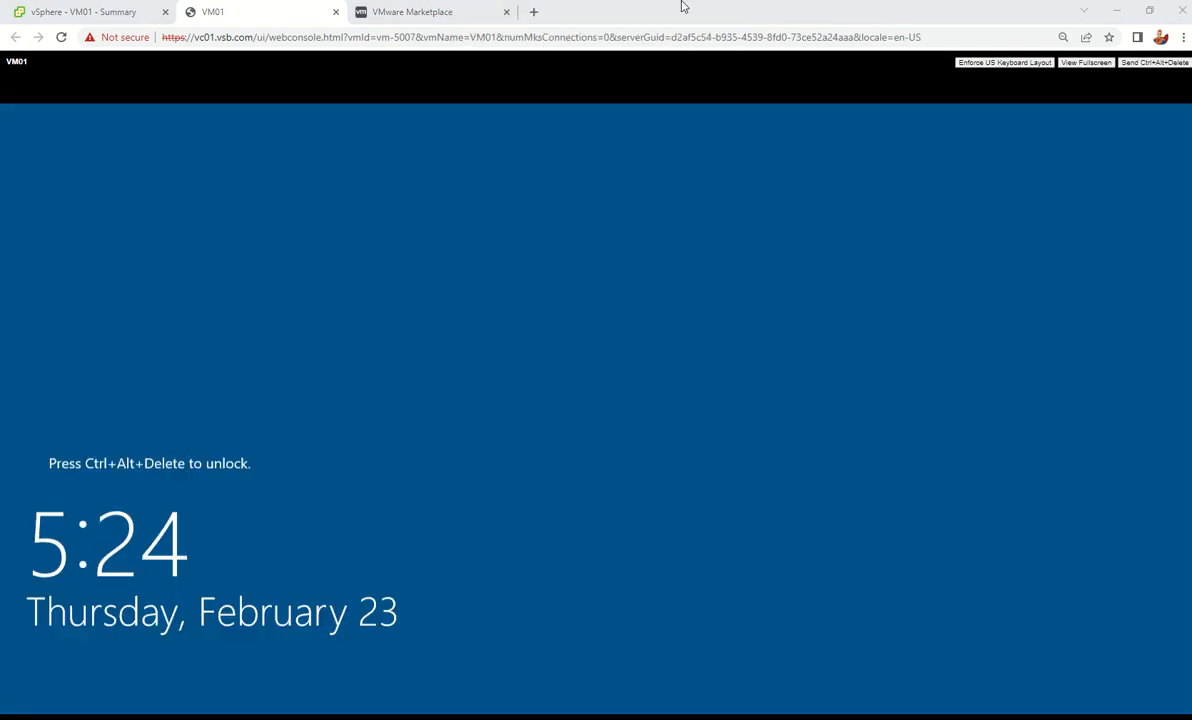
mouse_move(681, 4)
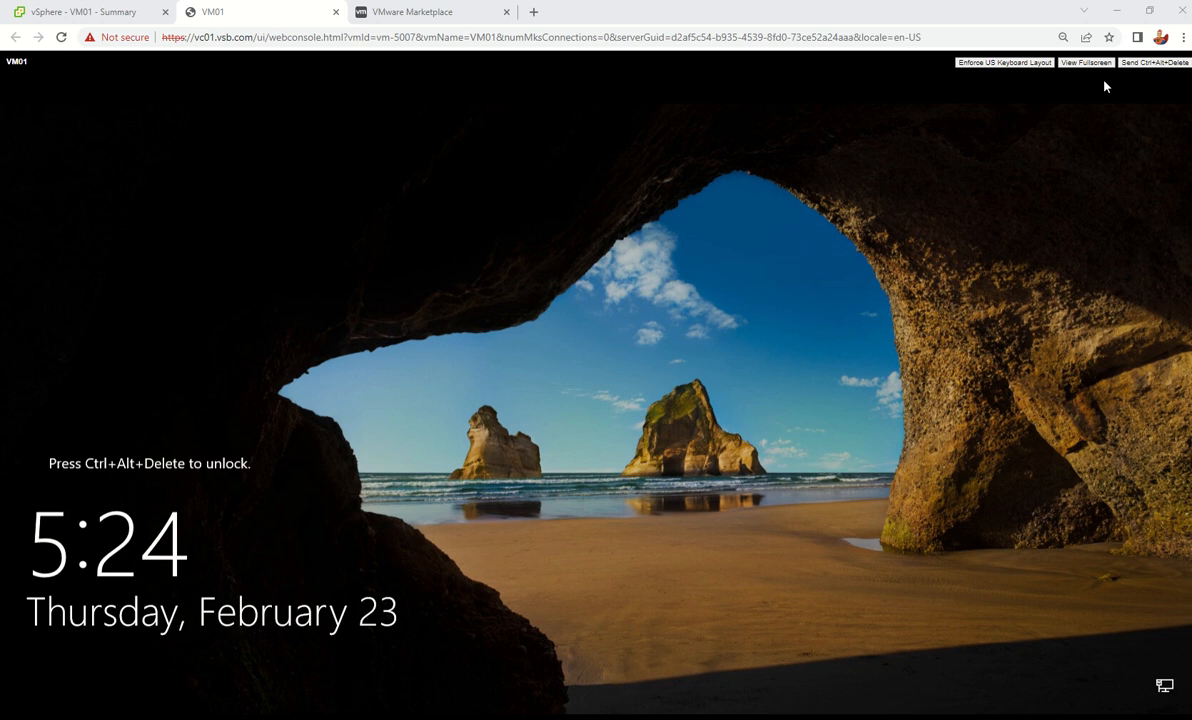
left_click(1152, 62)
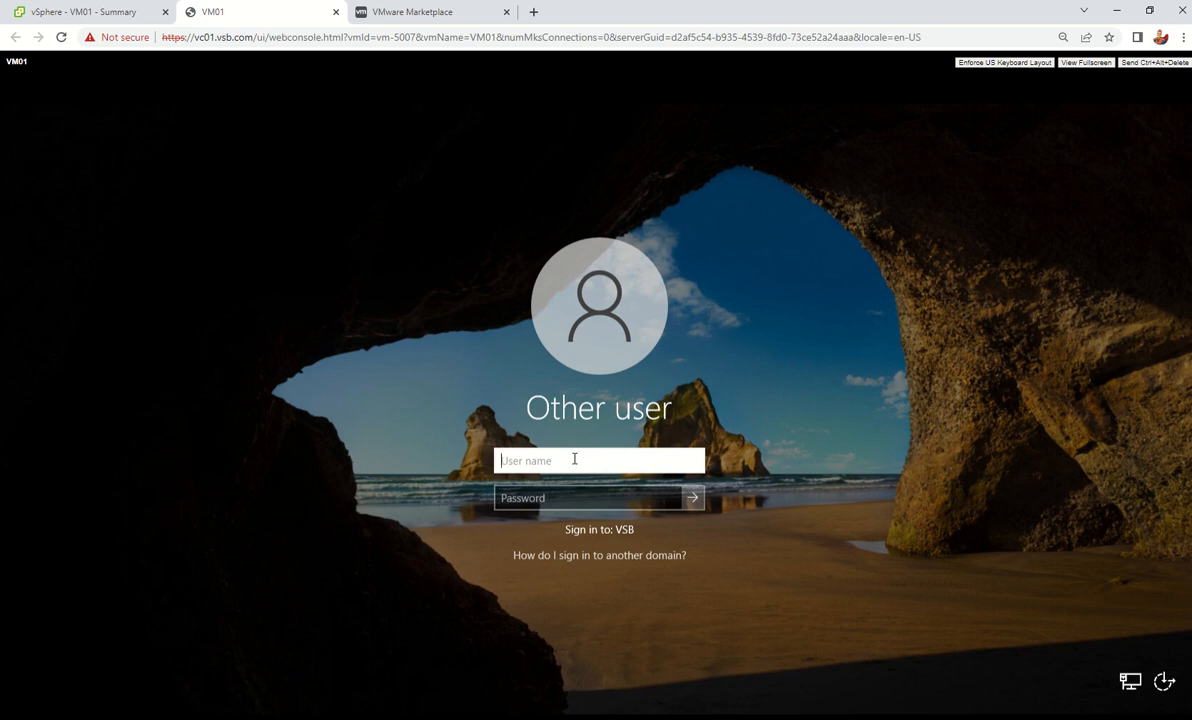
Sign in to VM01 with the vsb.com domain administrator user name and its password
type("administrator@")
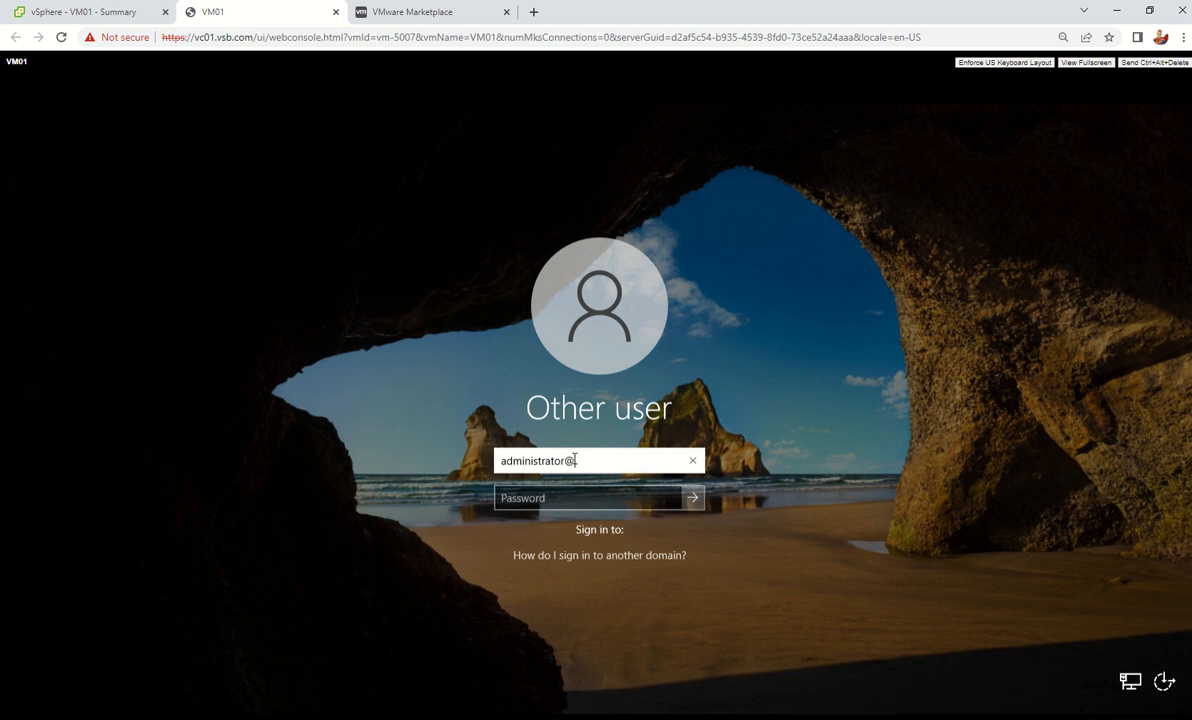
type("vsb.com")
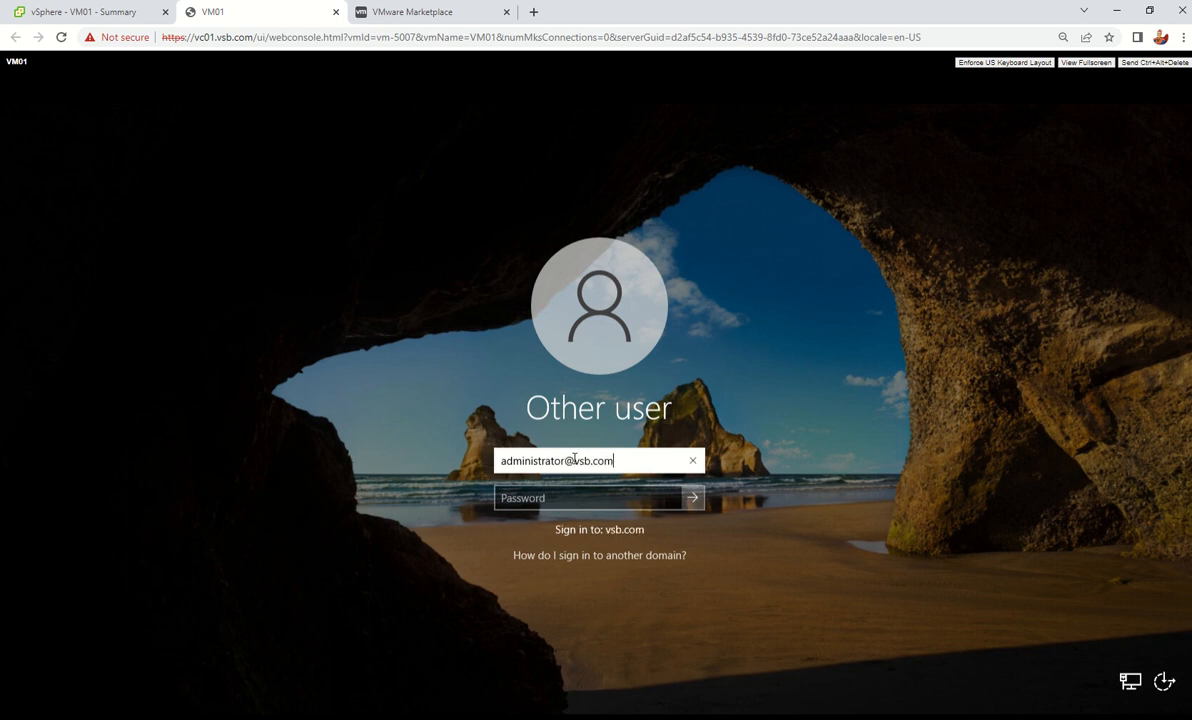
key("Tab")
type("*******")
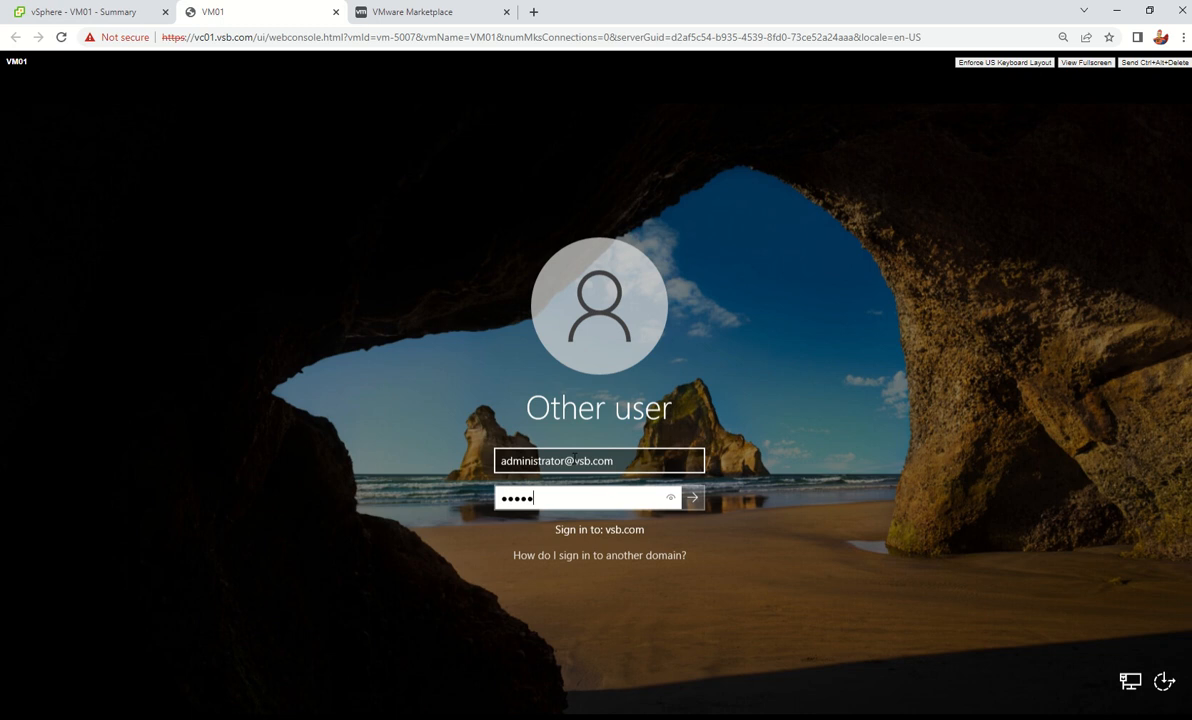
type("*****")
key("Return")
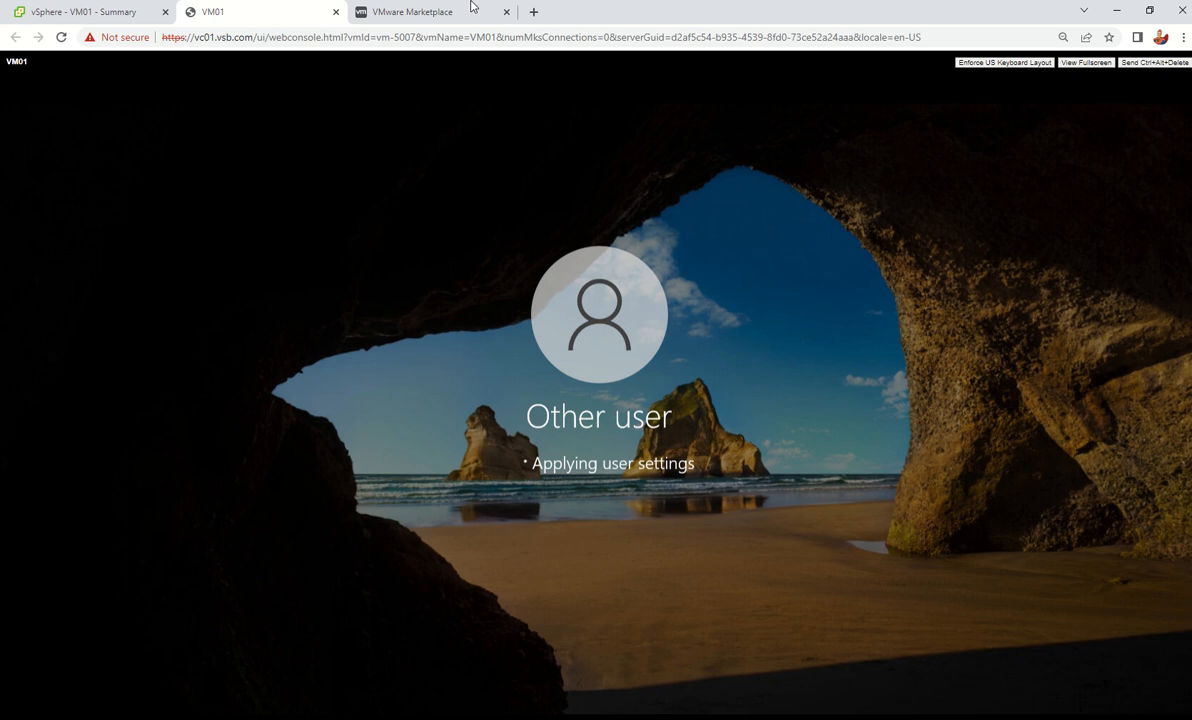
mouse_move(712, 6)
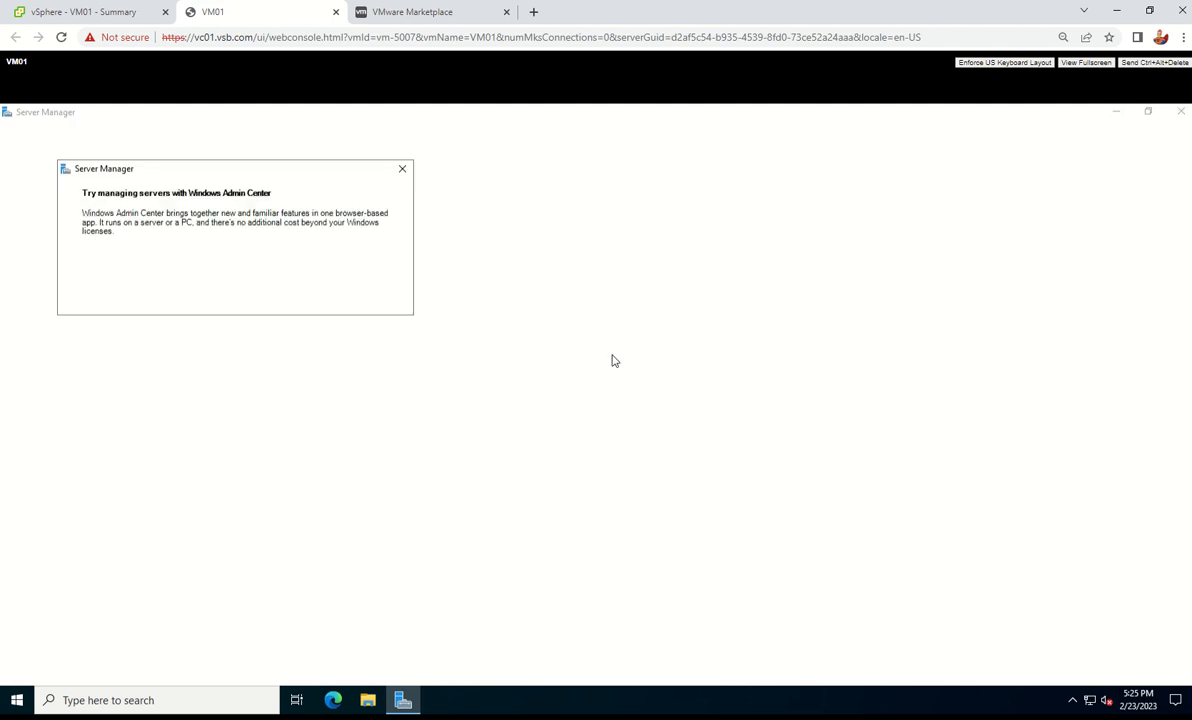
Dismiss the Windows Admin Center pop-up, view Local Server properties, then close Network Connections and Server Manager
left_click(402, 170)
left_click(55, 208)
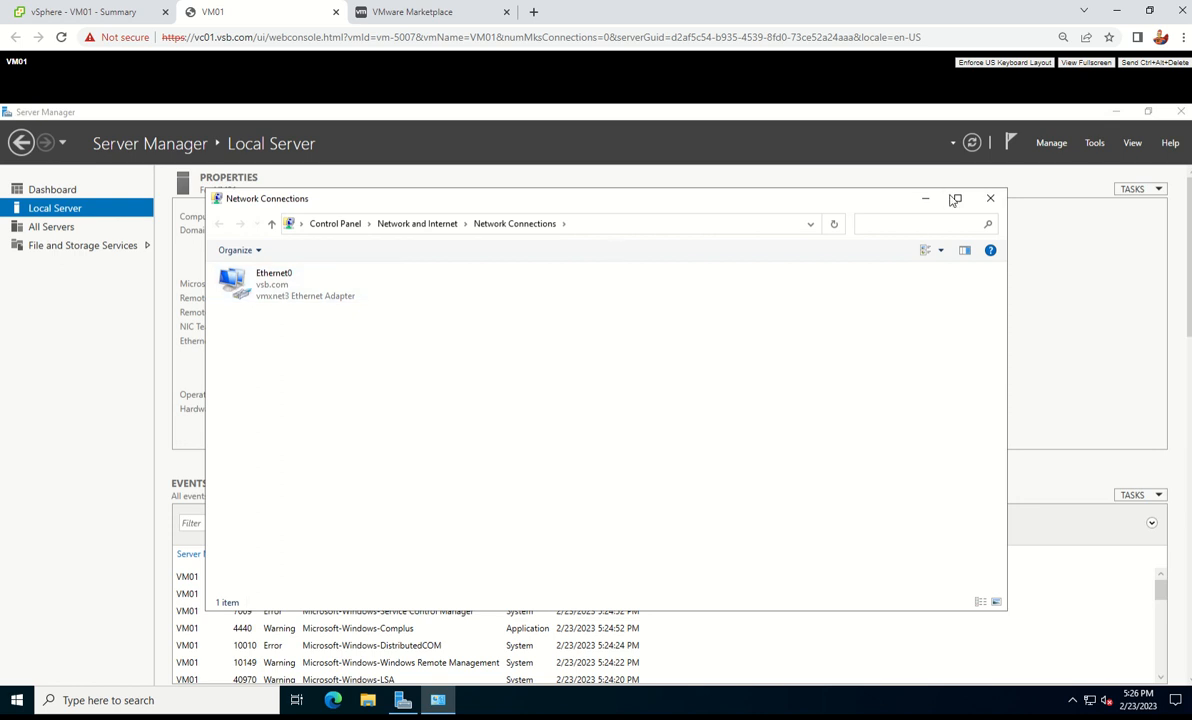
left_click(988, 200)
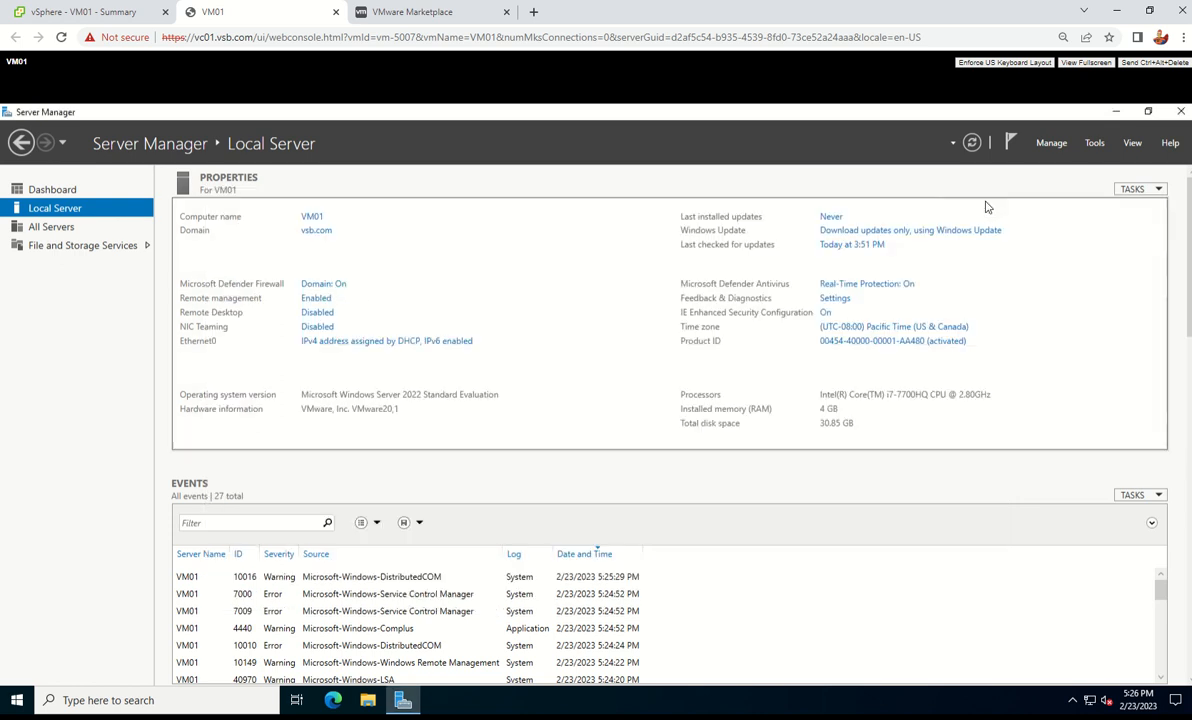
left_click(1181, 112)
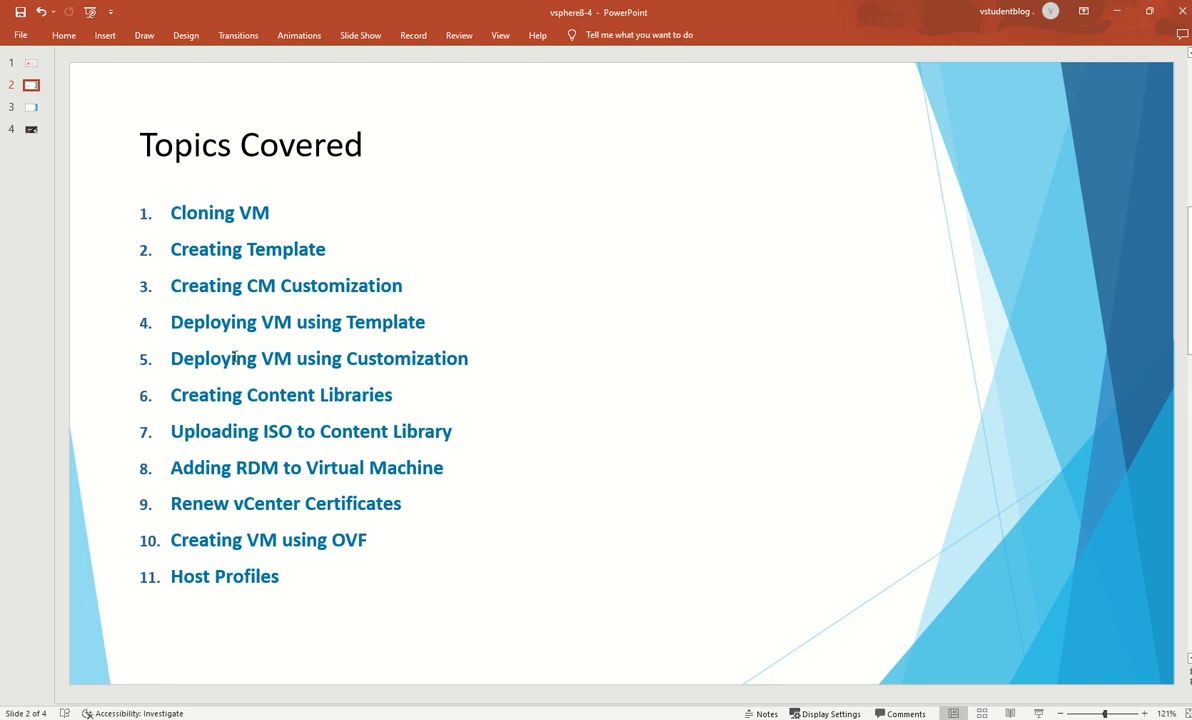
left_click_drag(173, 395, 396, 398)
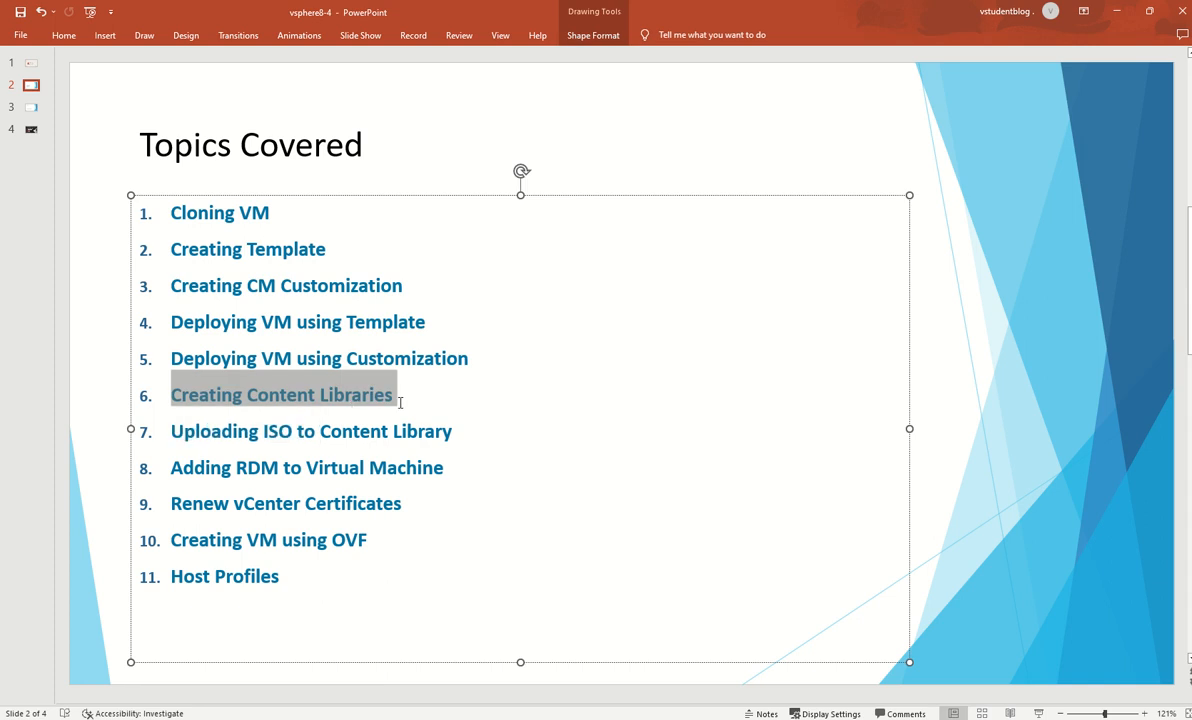
left_click(584, 471)
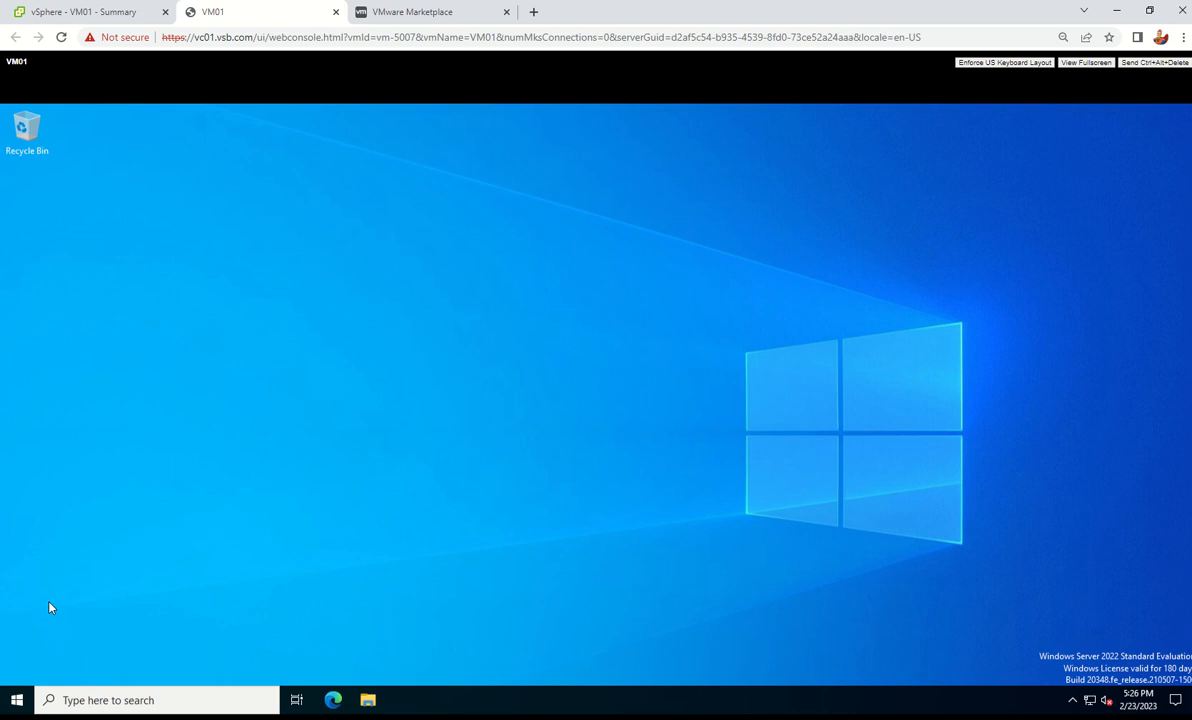
Shut down VM01's Windows guest from the Start button's power menu, confirming the shutdown reason
right_click(17, 700)
mouse_move(132, 652)
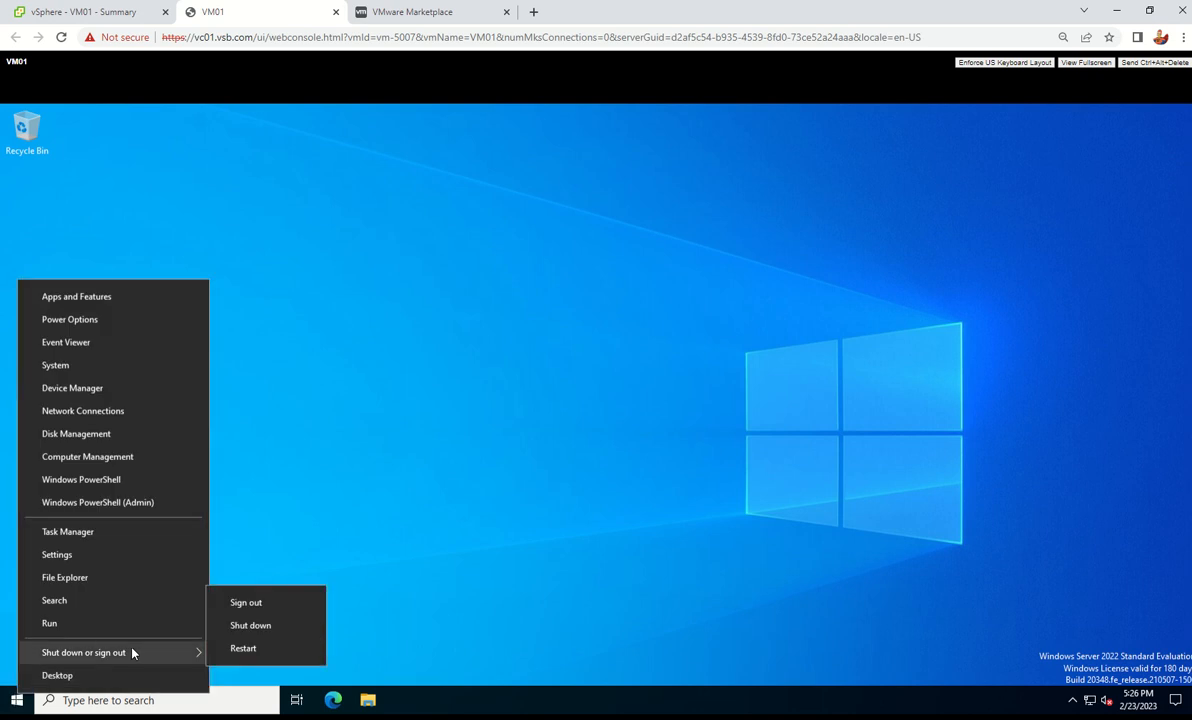
left_click(280, 627)
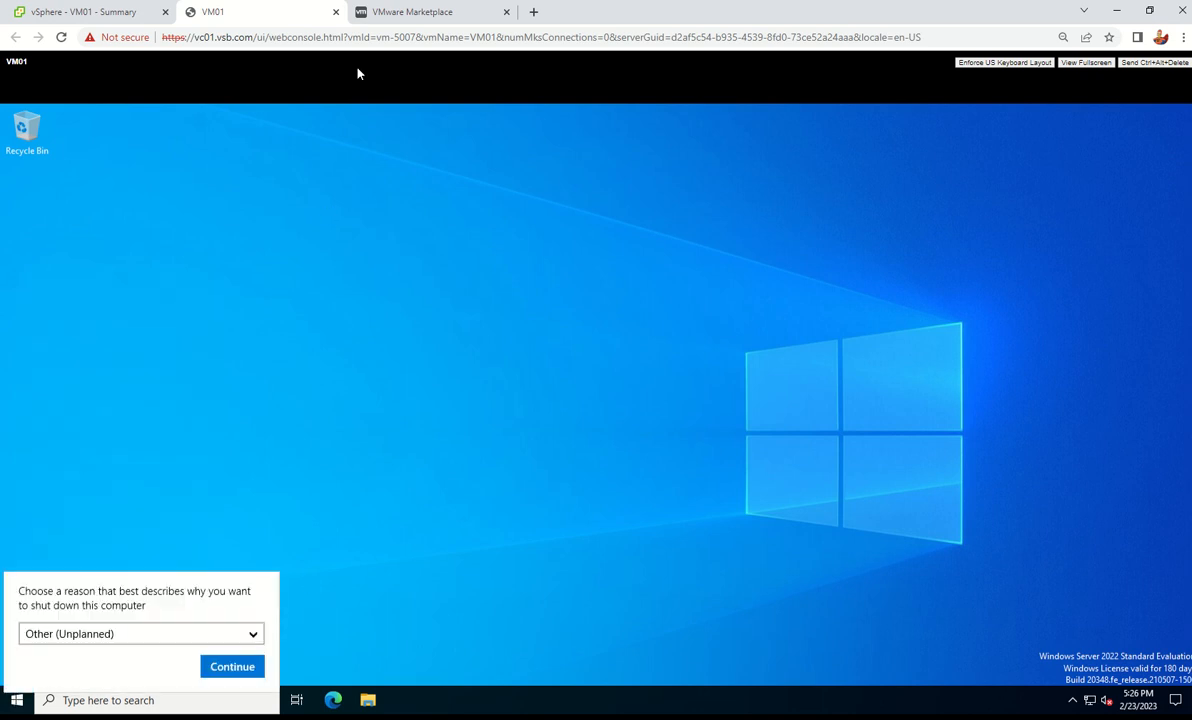
left_click(223, 674)
Go to Content Libraries from the vSphere Shortcuts page and start a new content library
left_click(335, 12)
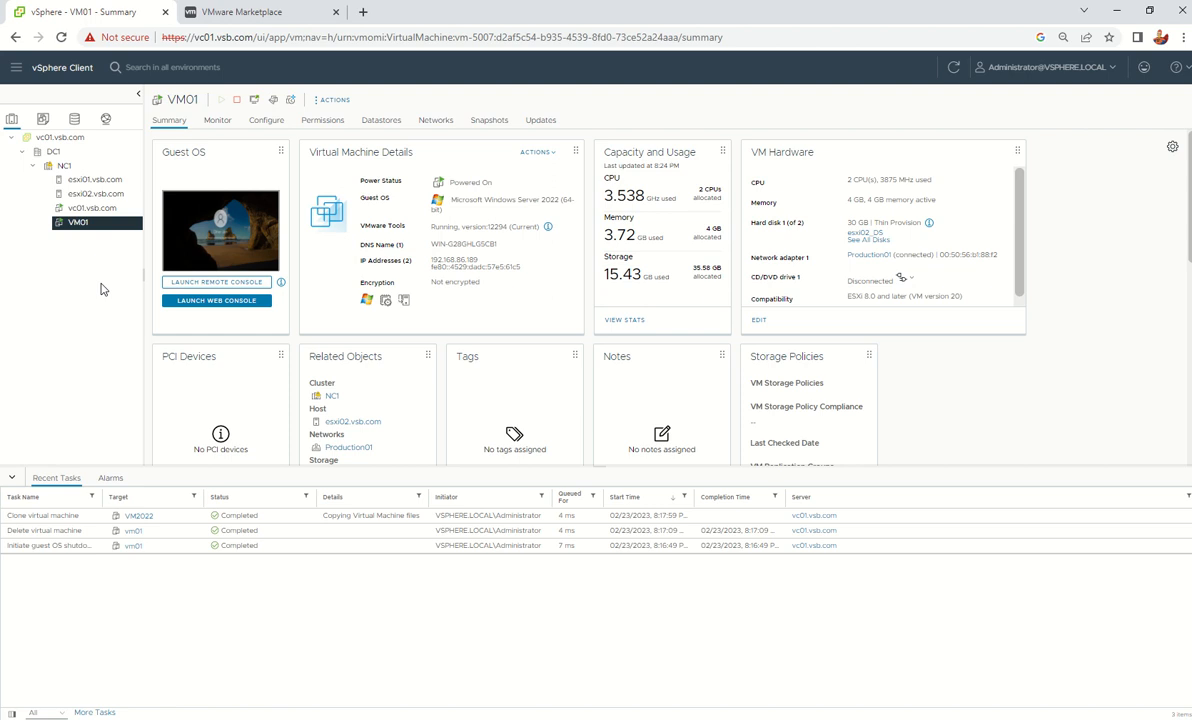
left_click(43, 118)
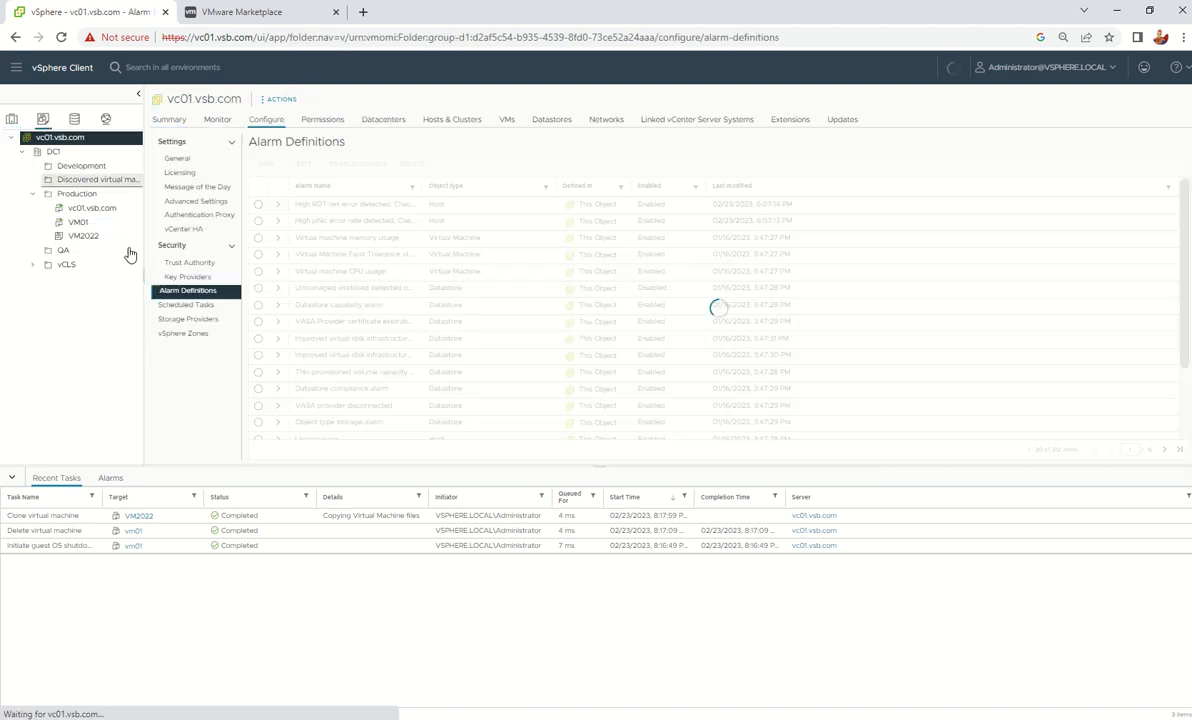
left_click(61, 72)
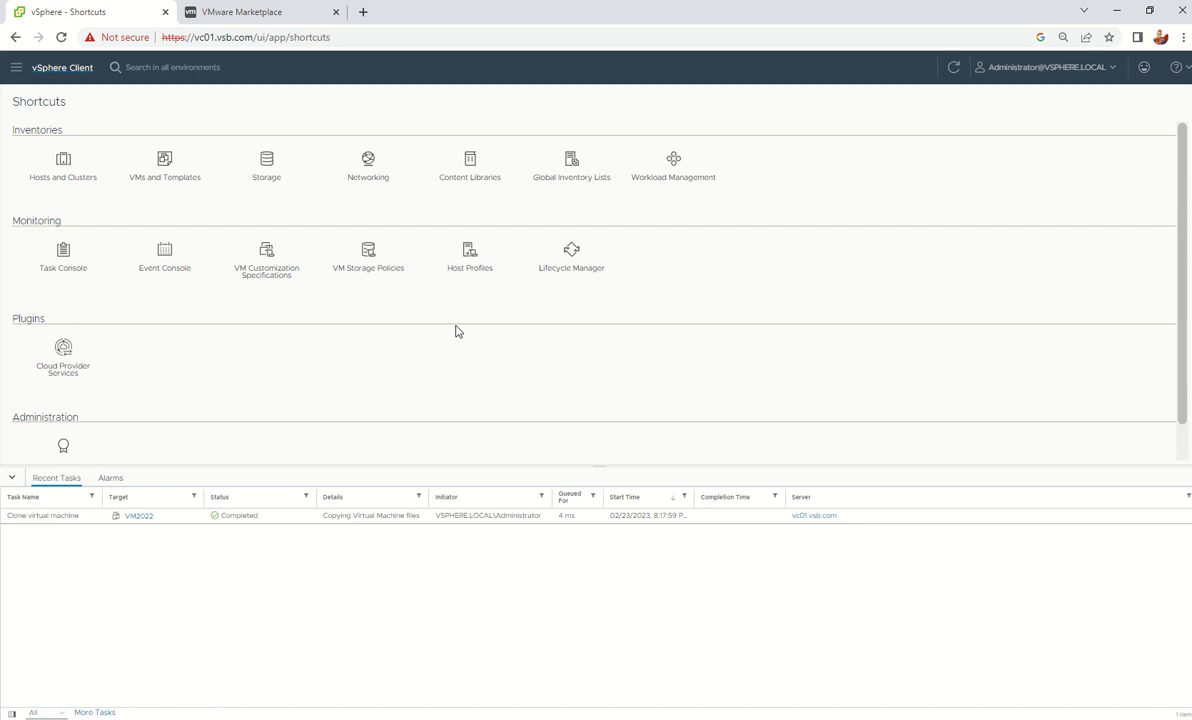
left_click(471, 170)
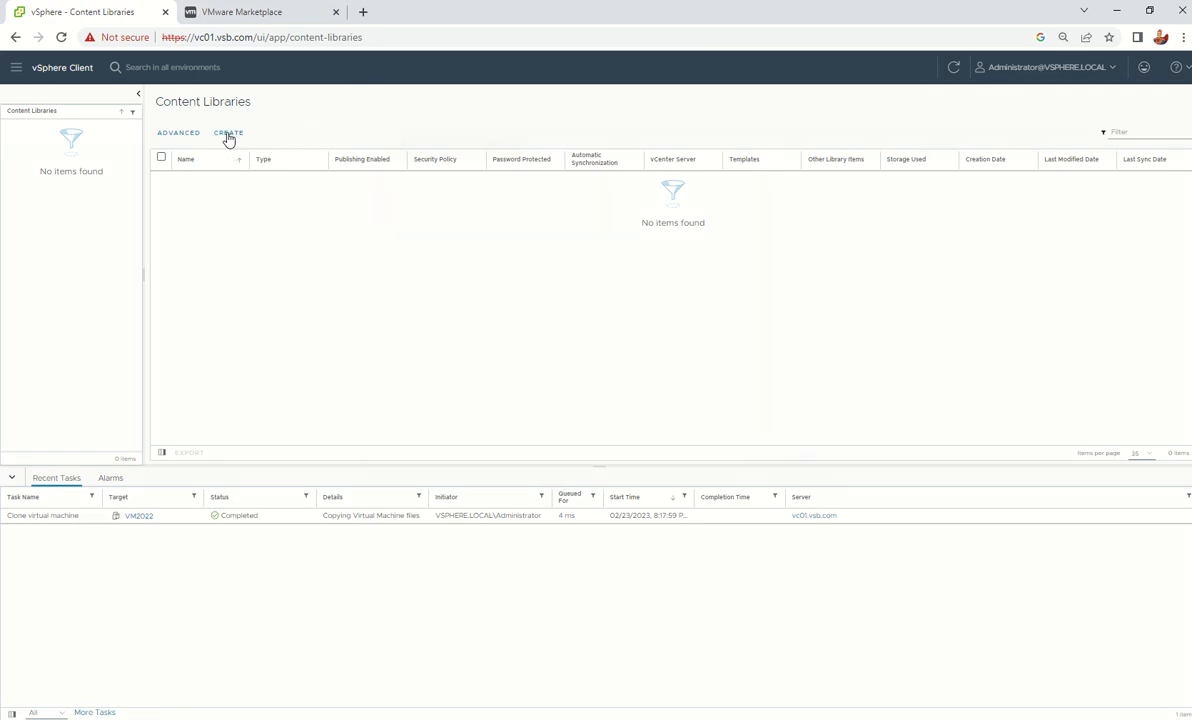
left_click(228, 136)
Name the new library ContentLib, keeping vc01.vsb.com as its vCenter Server
left_click(637, 254)
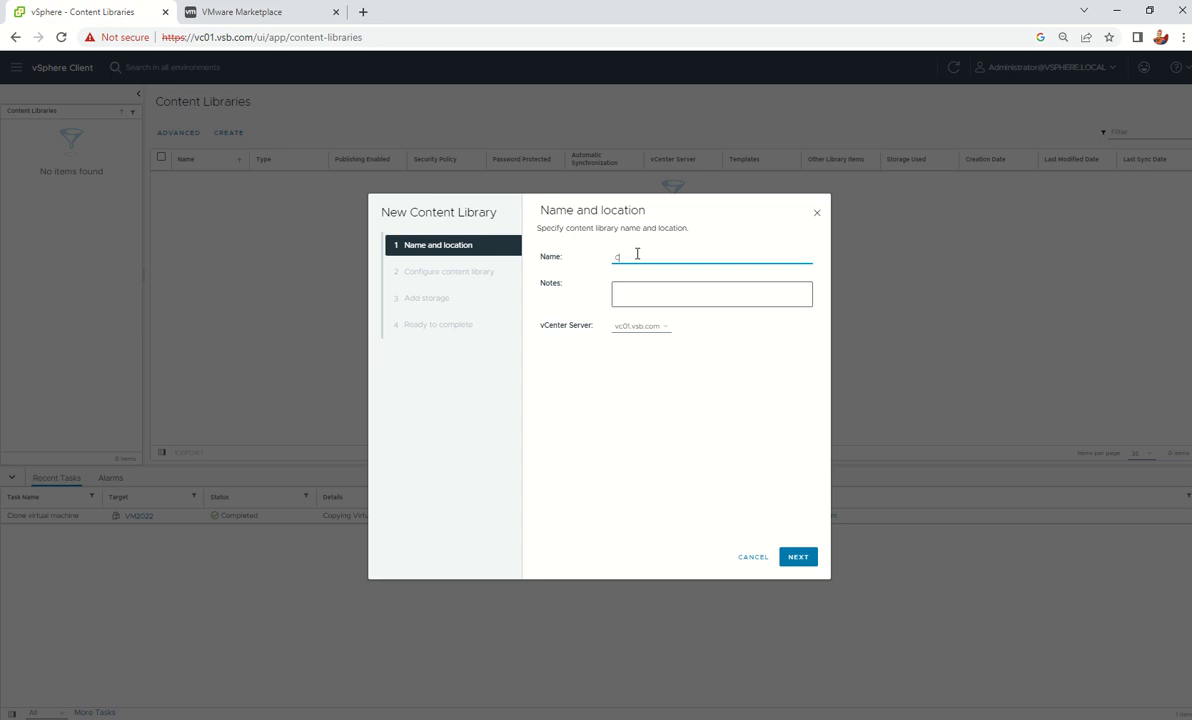
left_click(641, 327)
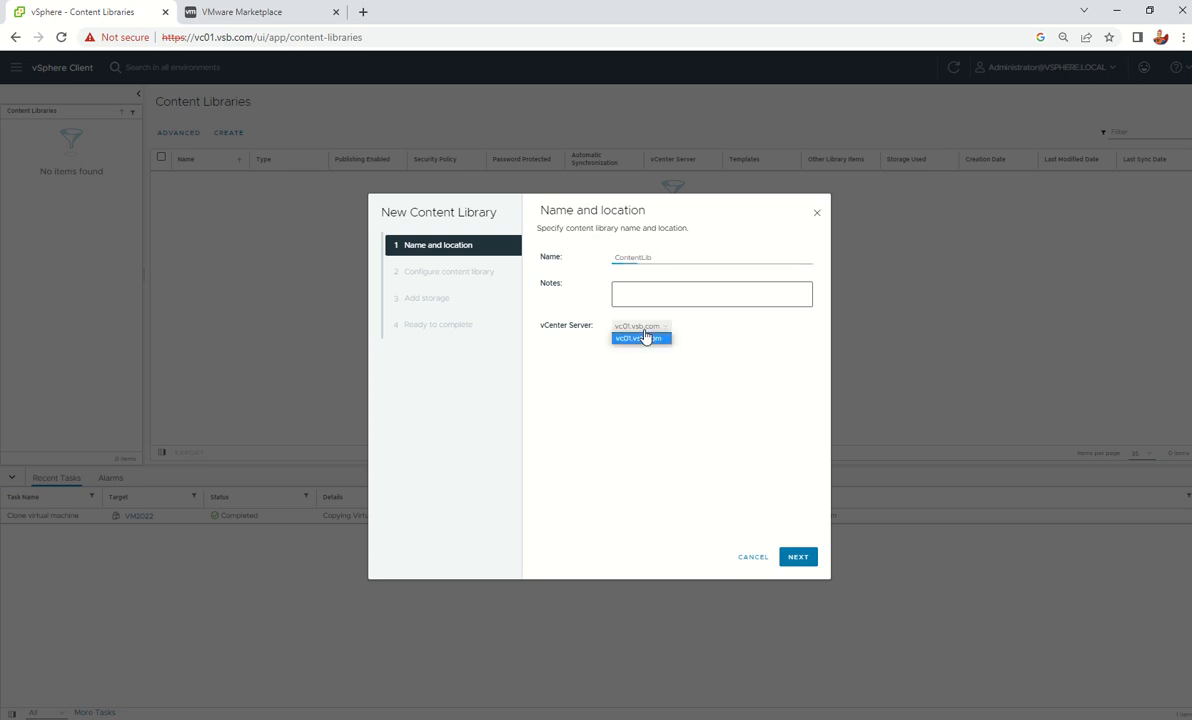
left_click(754, 364)
left_click(799, 559)
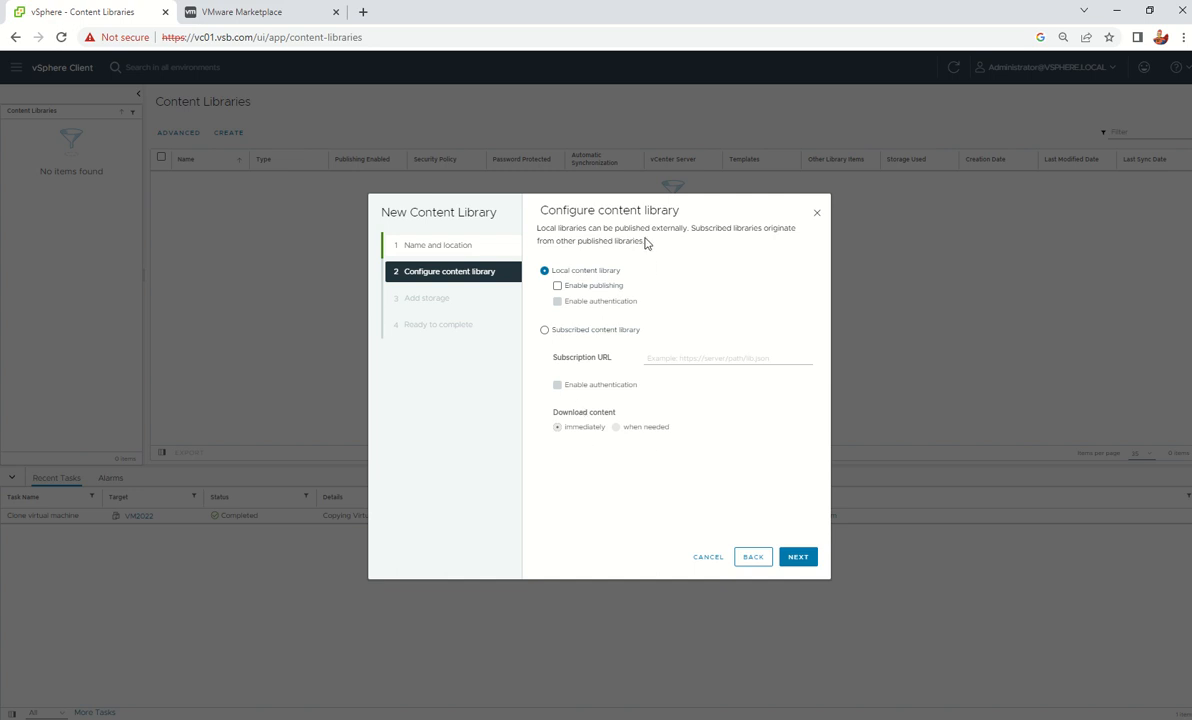
Enable publishing, skip the security policy, store the library on Datastore3 and finish
left_click(558, 287)
left_click(800, 558)
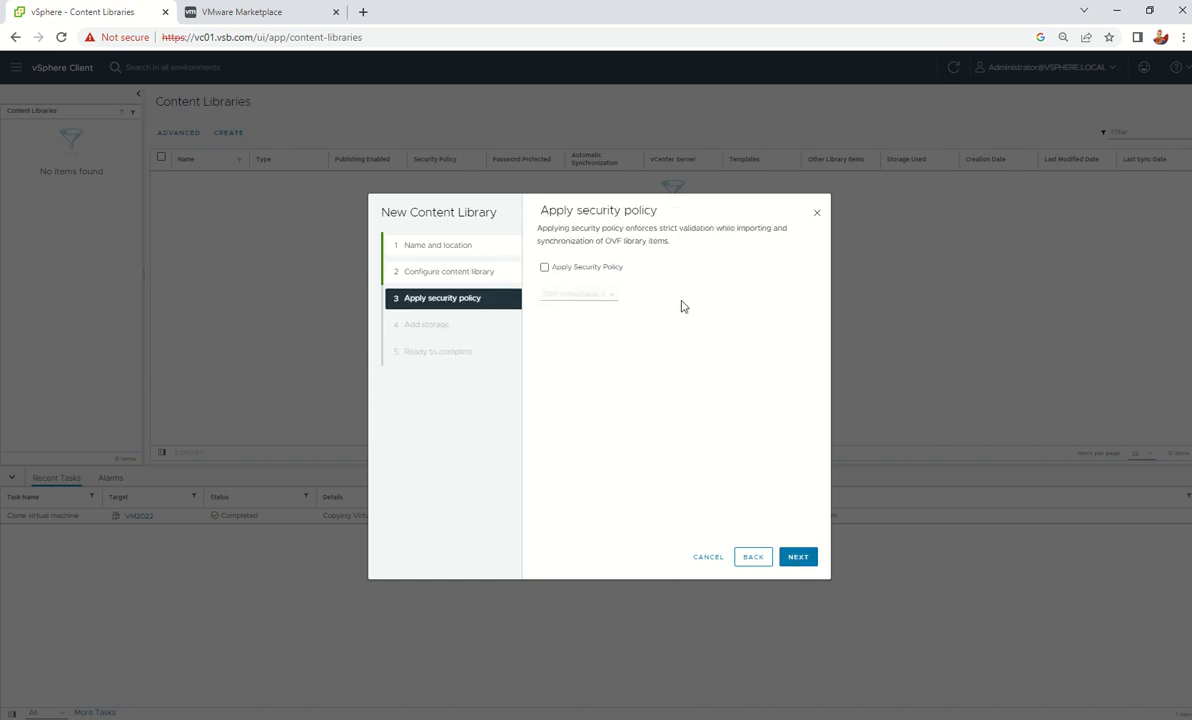
left_click(799, 558)
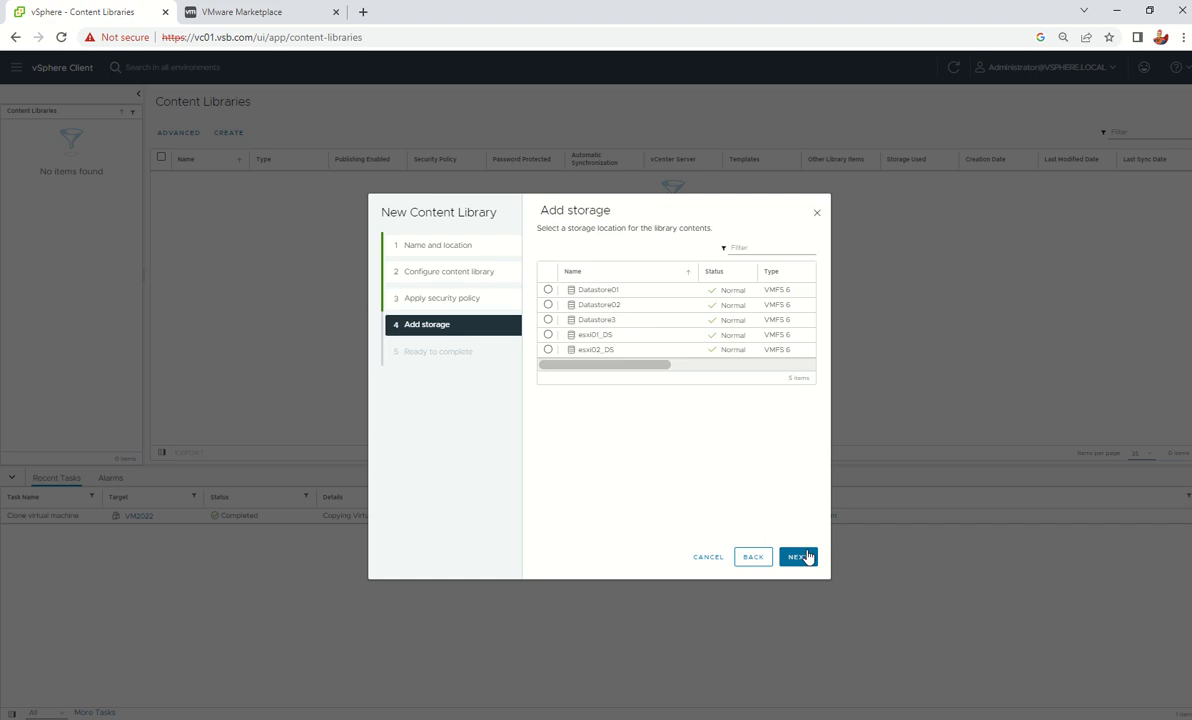
mouse_move(631, 369)
left_mouse_down()
mouse_move(681, 375)
mouse_move(617, 375)
left_mouse_up()
left_click(548, 321)
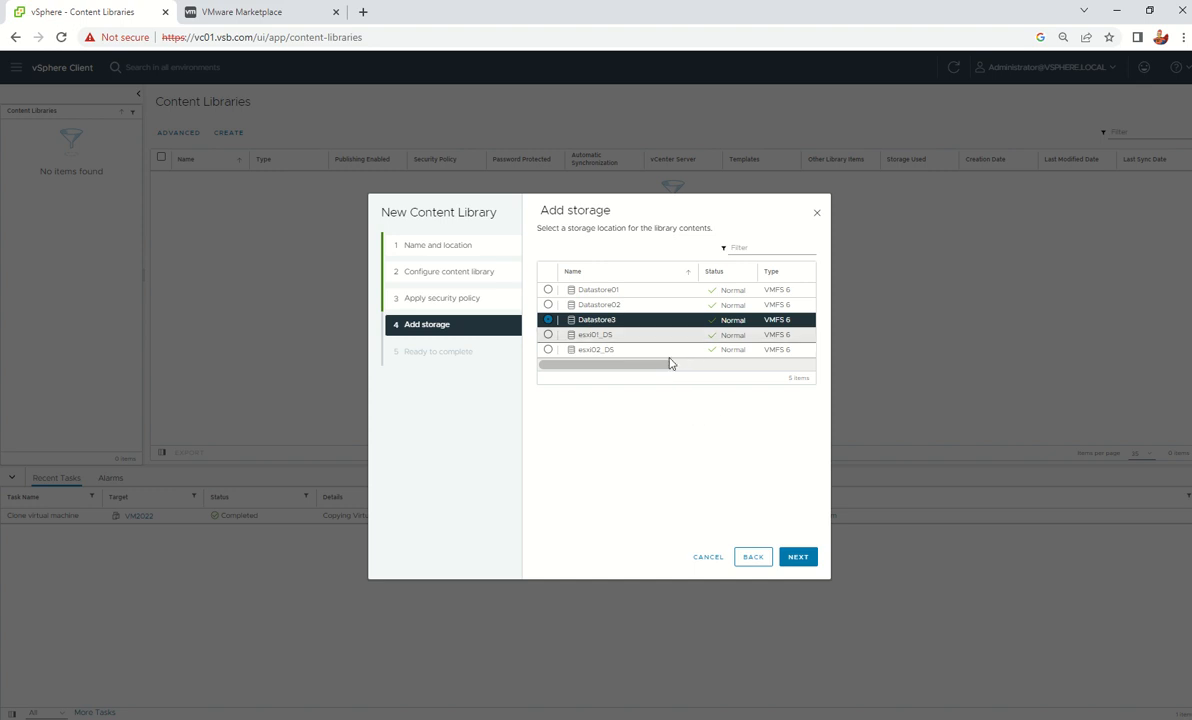
left_click(798, 557)
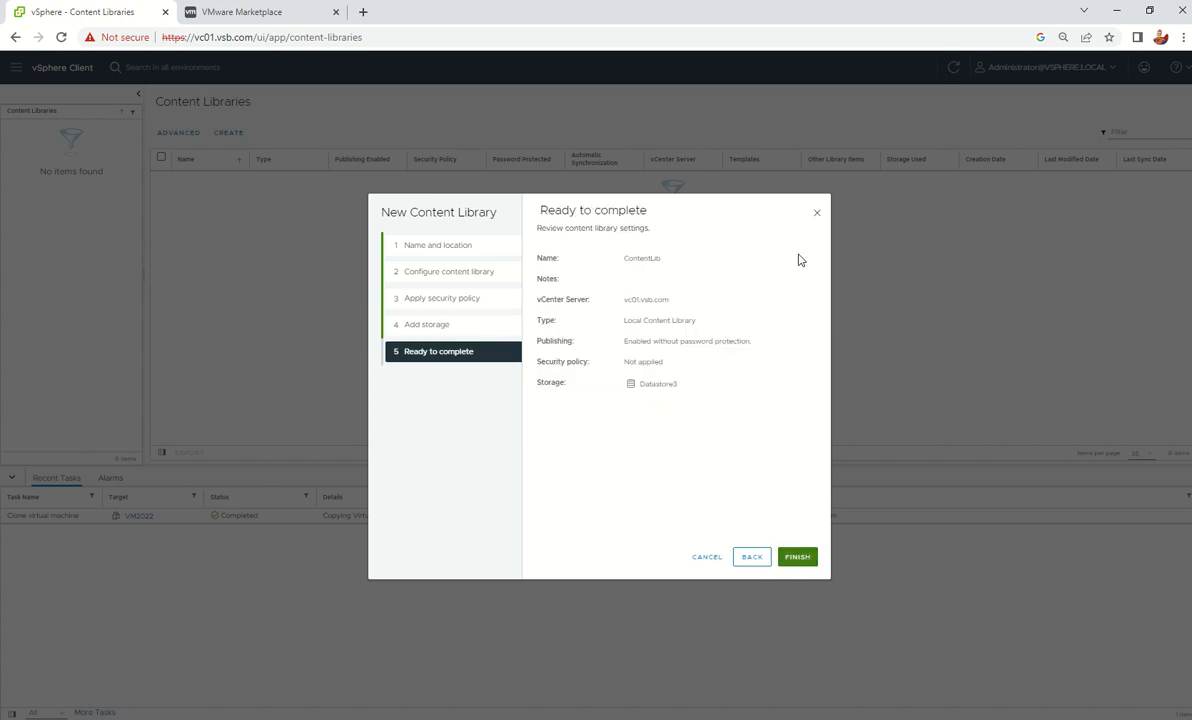
left_click(800, 560)
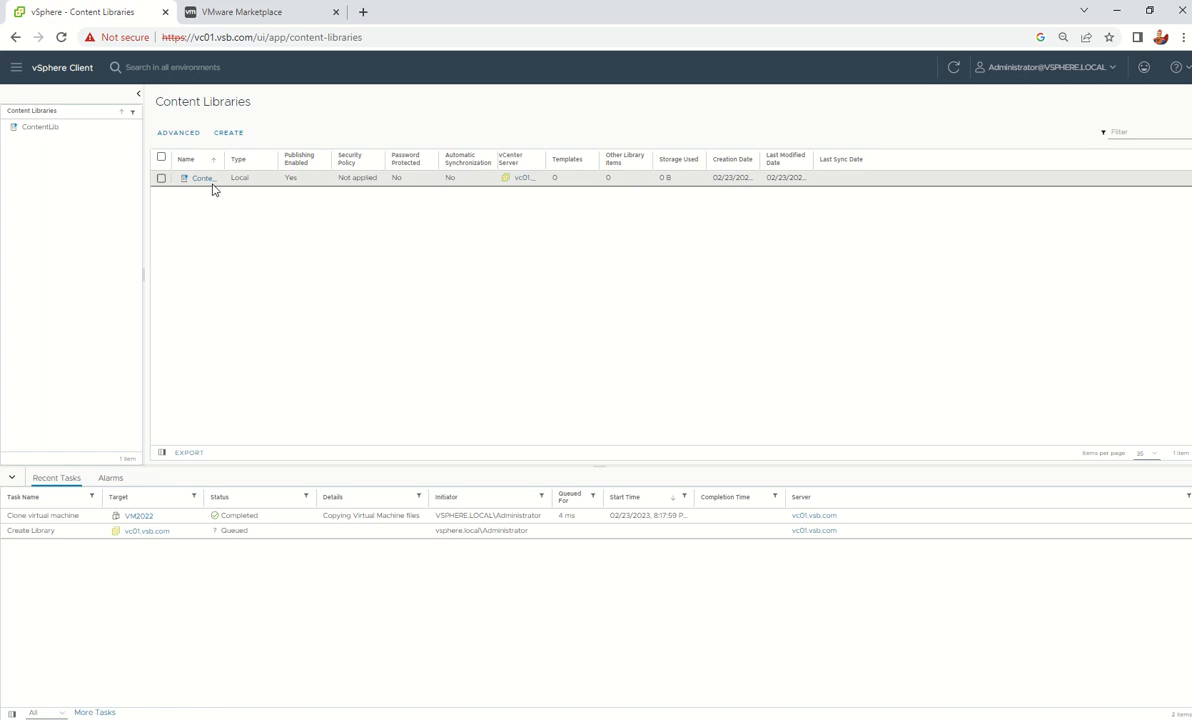
Open ContentLib and browse its empty VM Templates, OVF & OVA Templates and Other Types
left_click(200, 179)
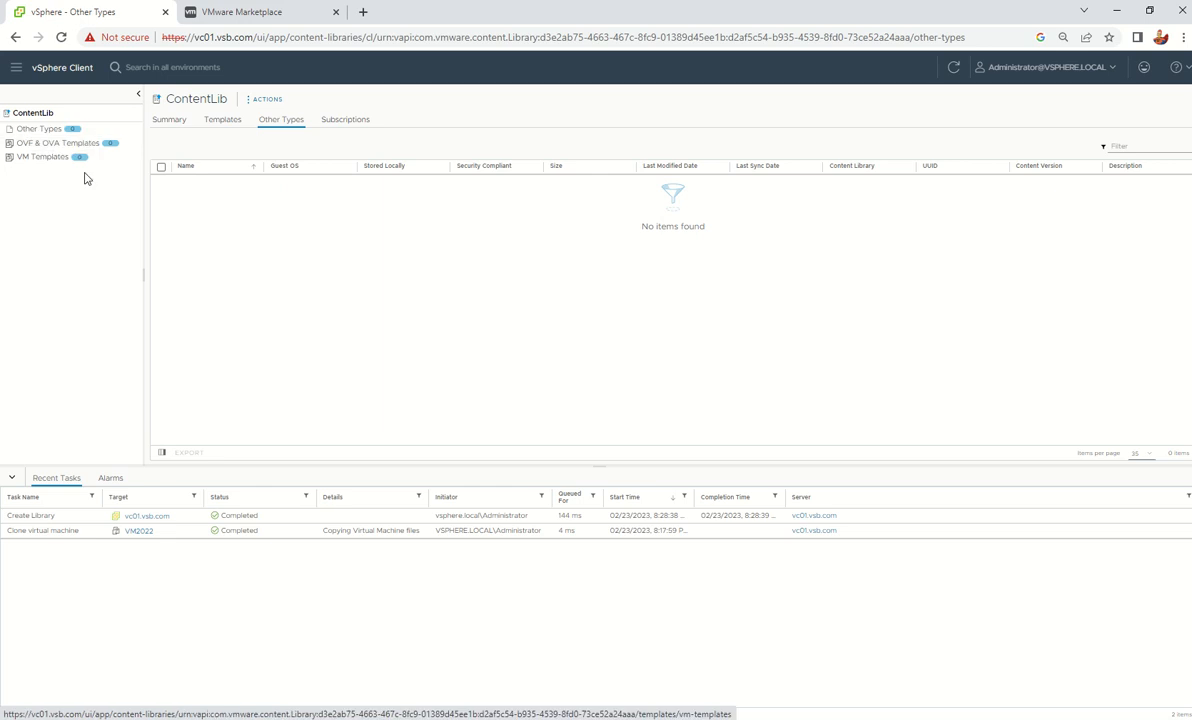
left_click(32, 161)
left_click(33, 145)
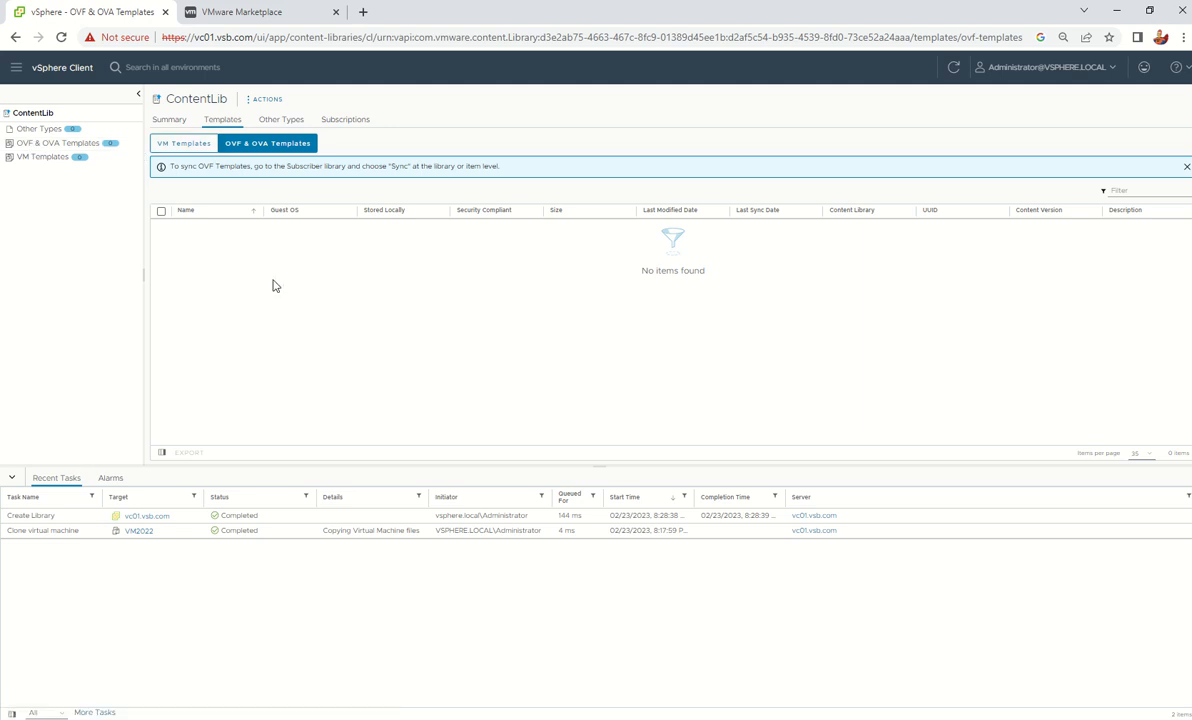
left_click(38, 131)
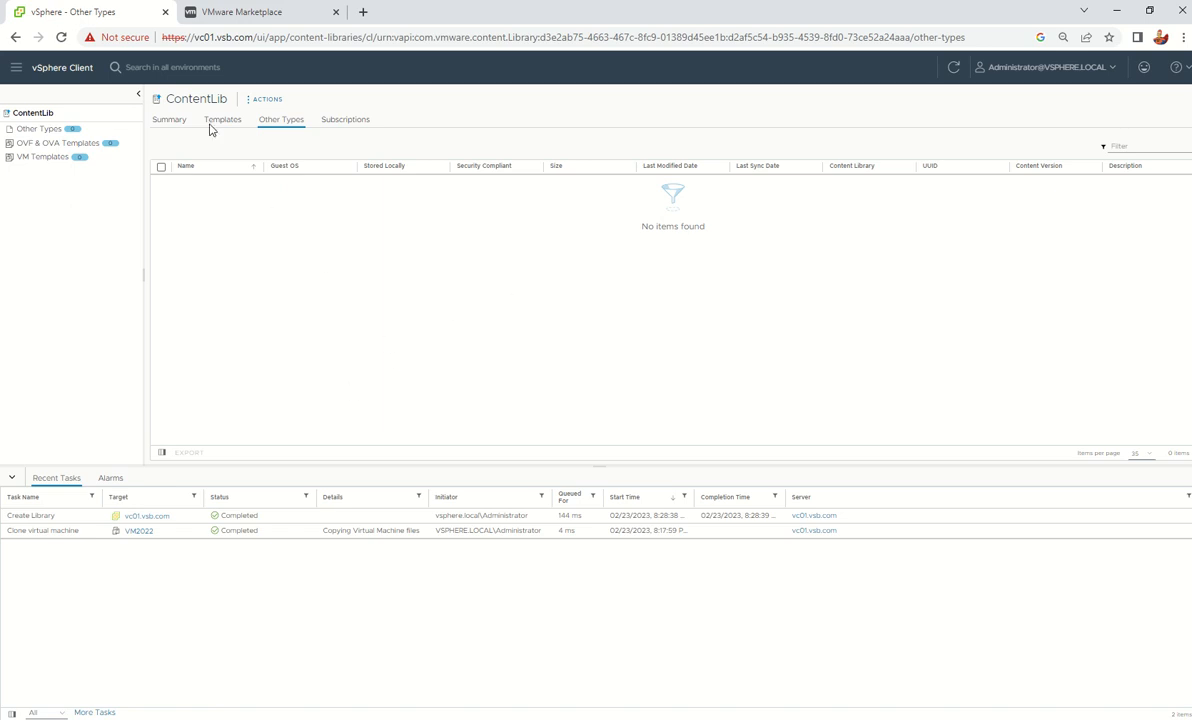
Open ContentLib's Import Library Item dialog from ACTIONS, then switch to the VMware Marketplace page
left_click(245, 100)
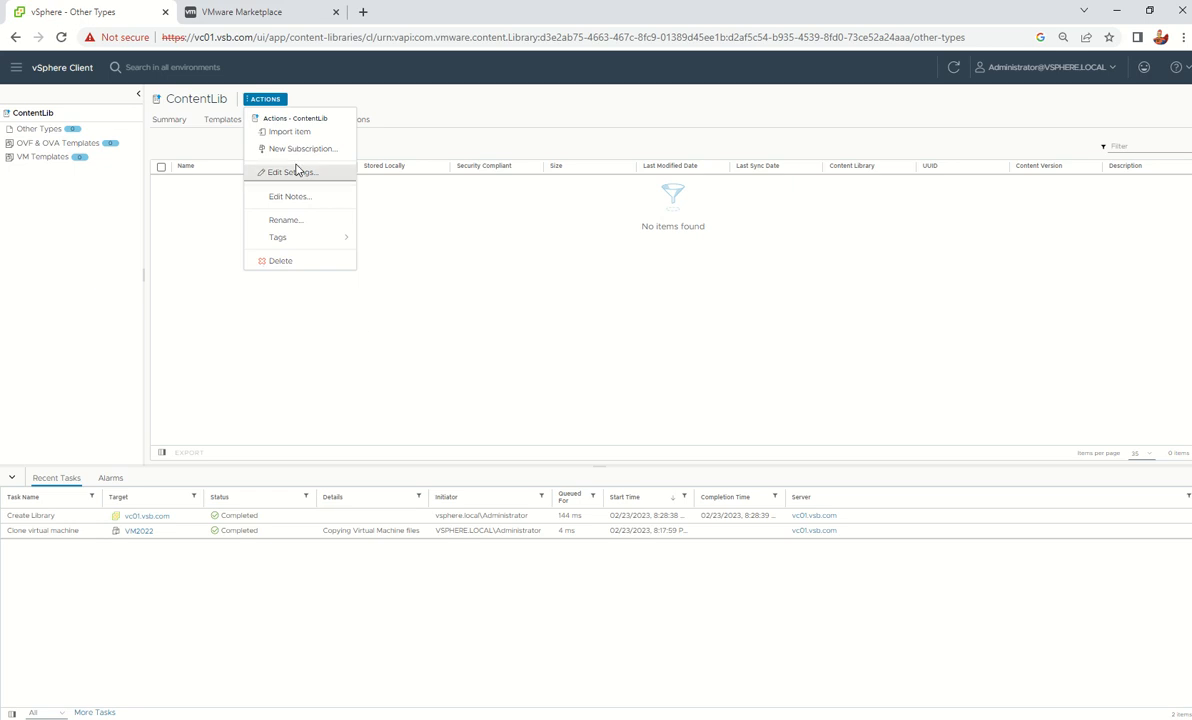
left_click(448, 300)
left_click(268, 102)
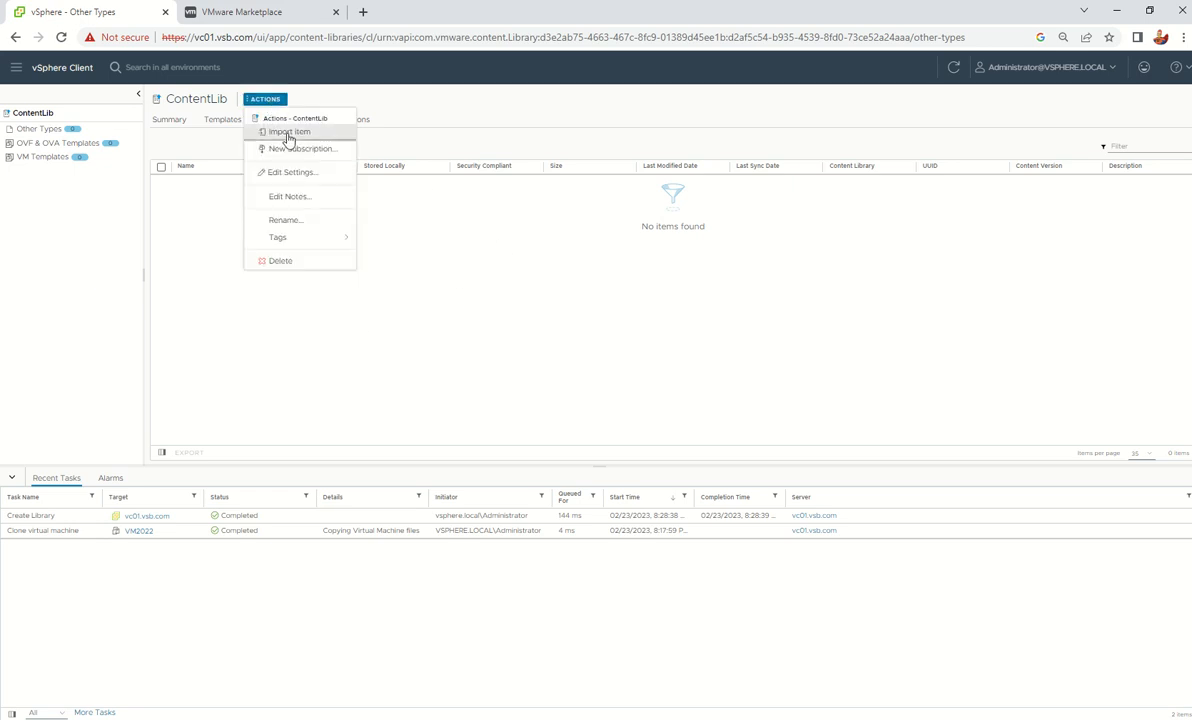
left_click(290, 133)
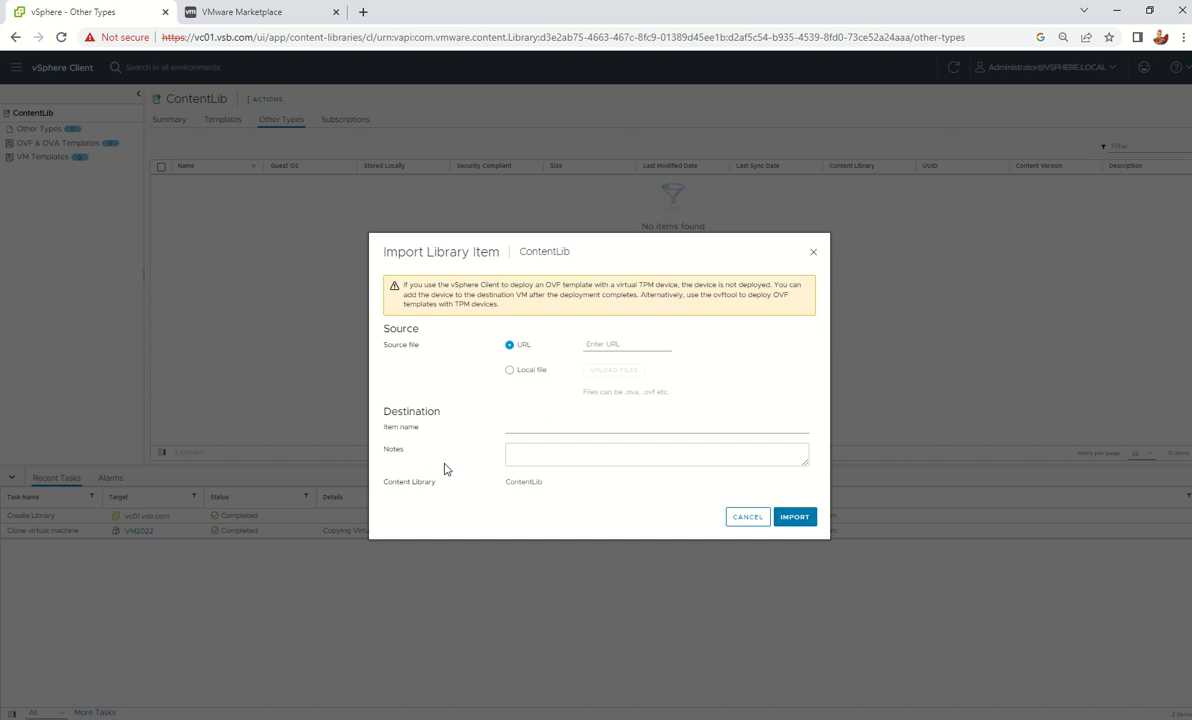
left_click(603, 345)
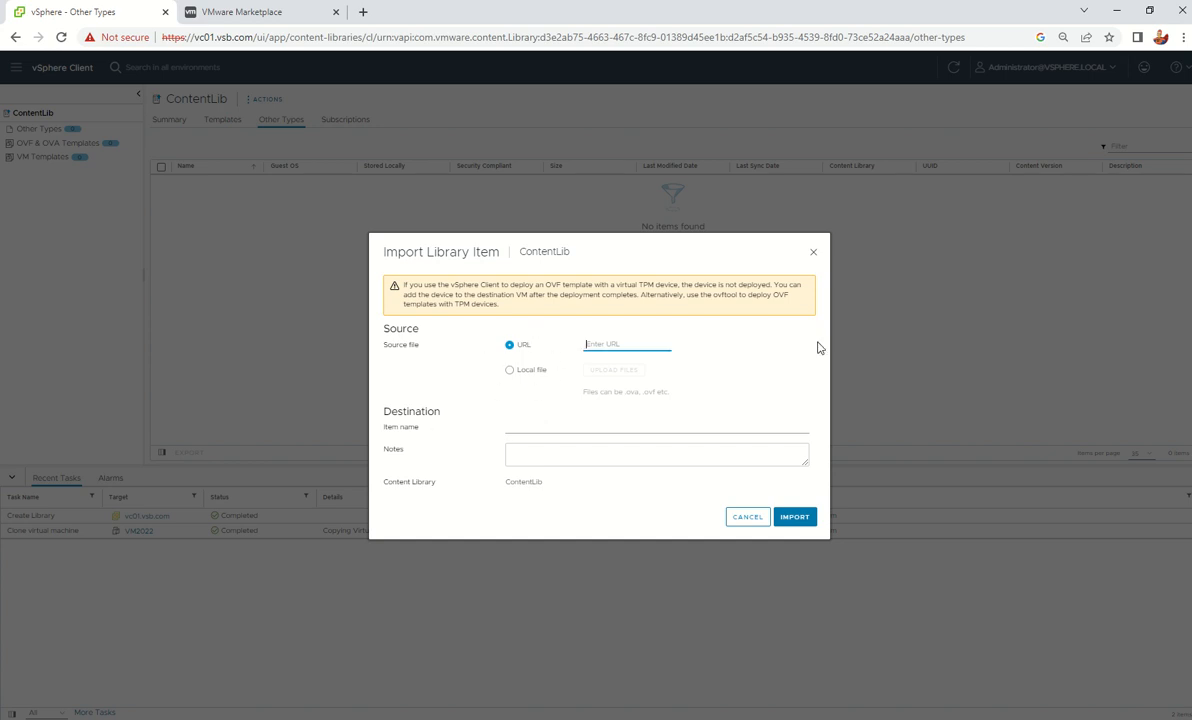
left_click(243, 11)
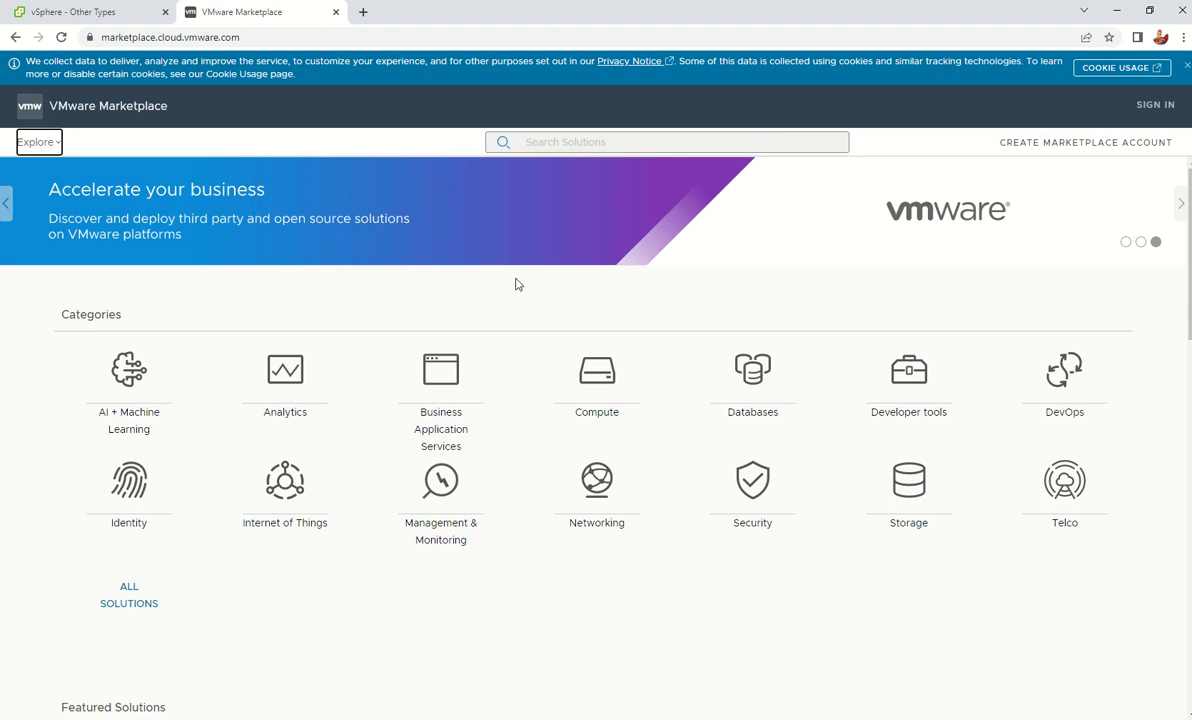
left_click(606, 386)
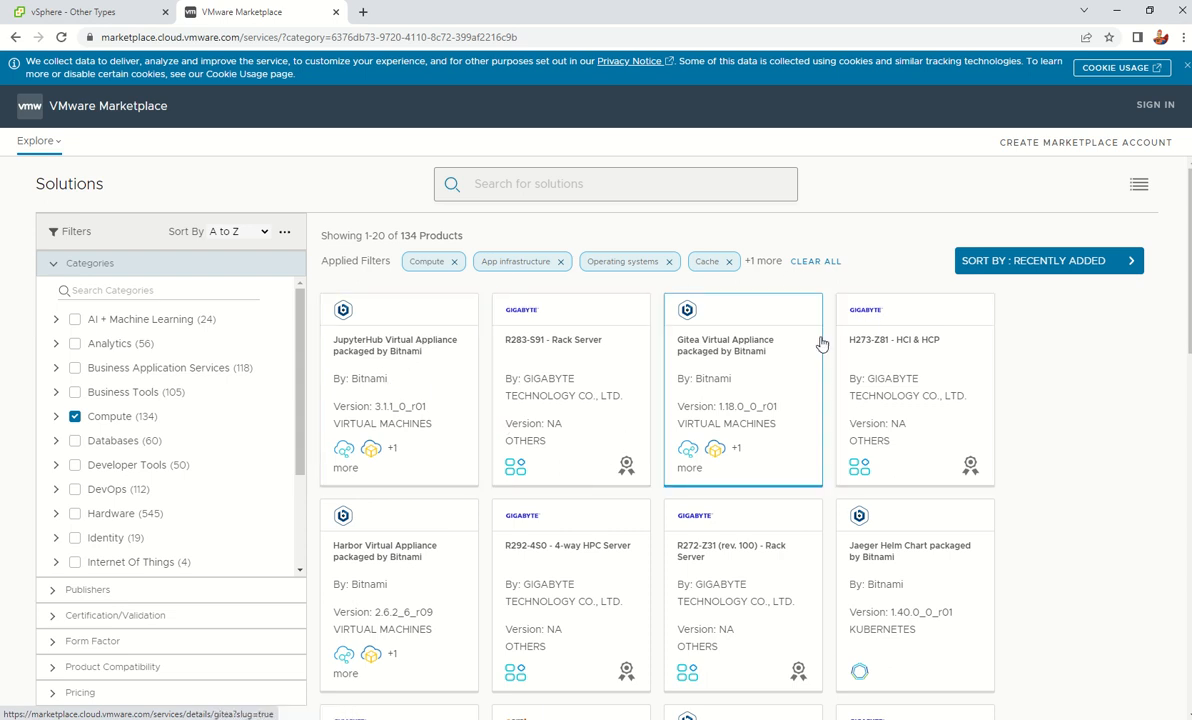
left_click(415, 360)
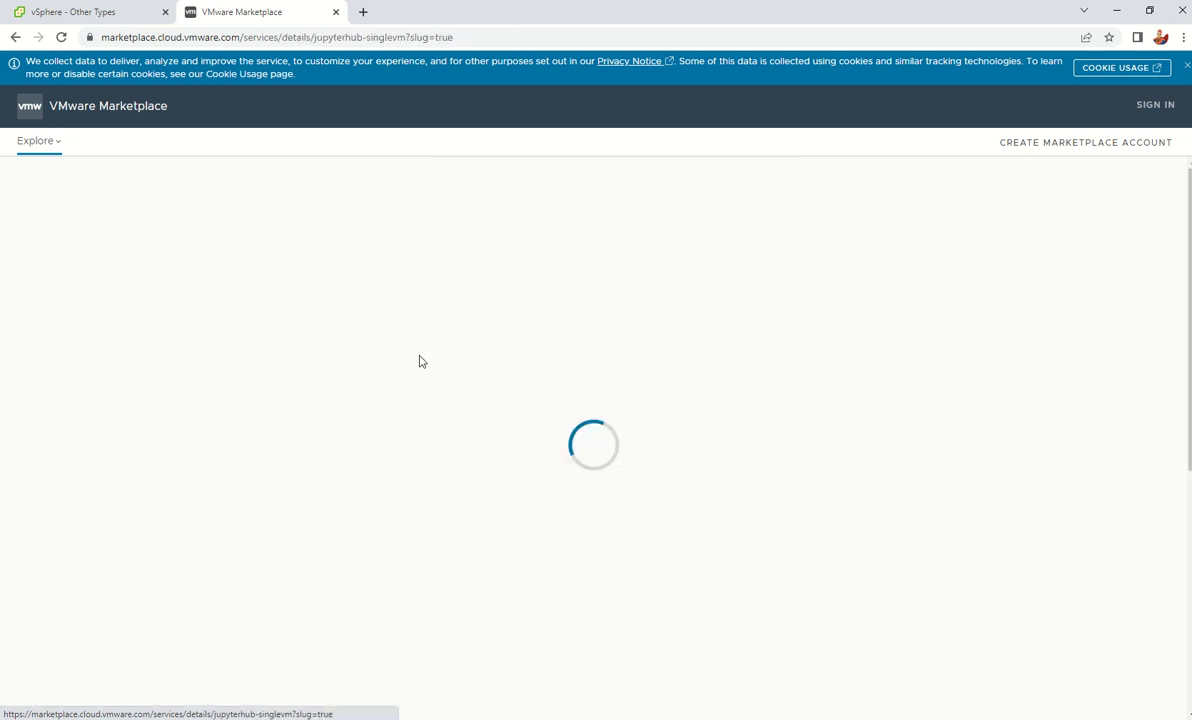
scroll(543, 338, "down", 4)
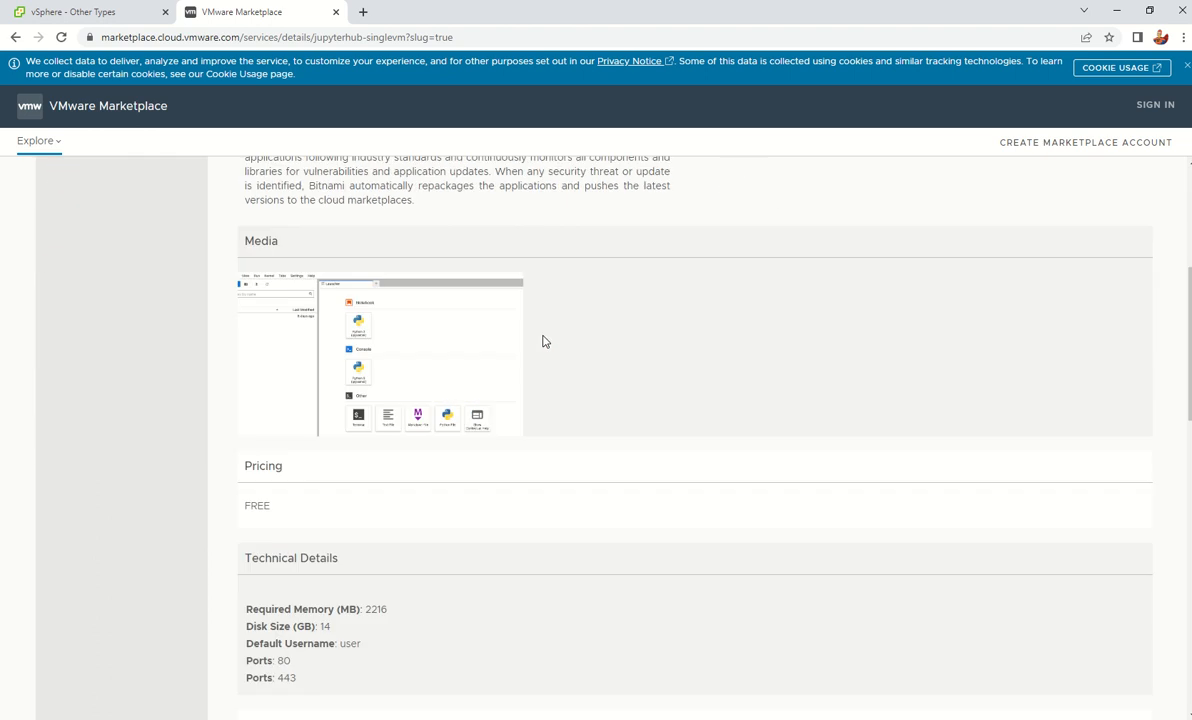
scroll(545, 342, "down", 4)
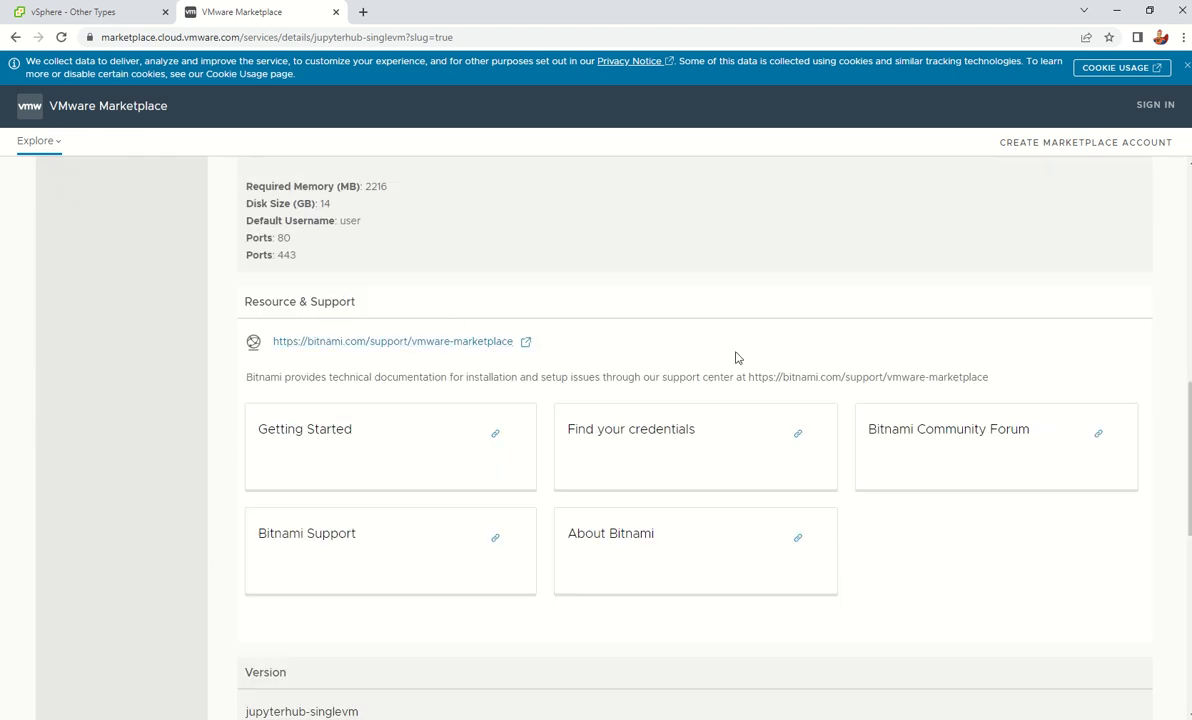
scroll(736, 356, "down", 3)
scroll(736, 358, "down", 4)
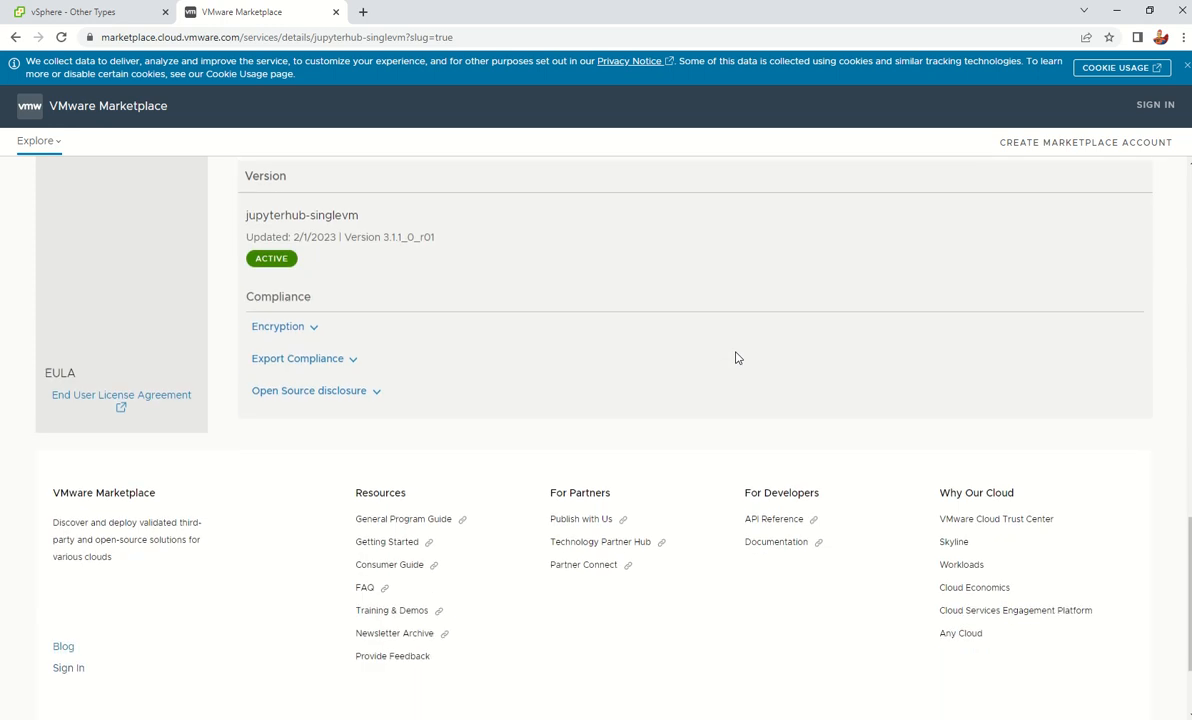
scroll(736, 358, "up", 10)
scroll(736, 358, "up", 7)
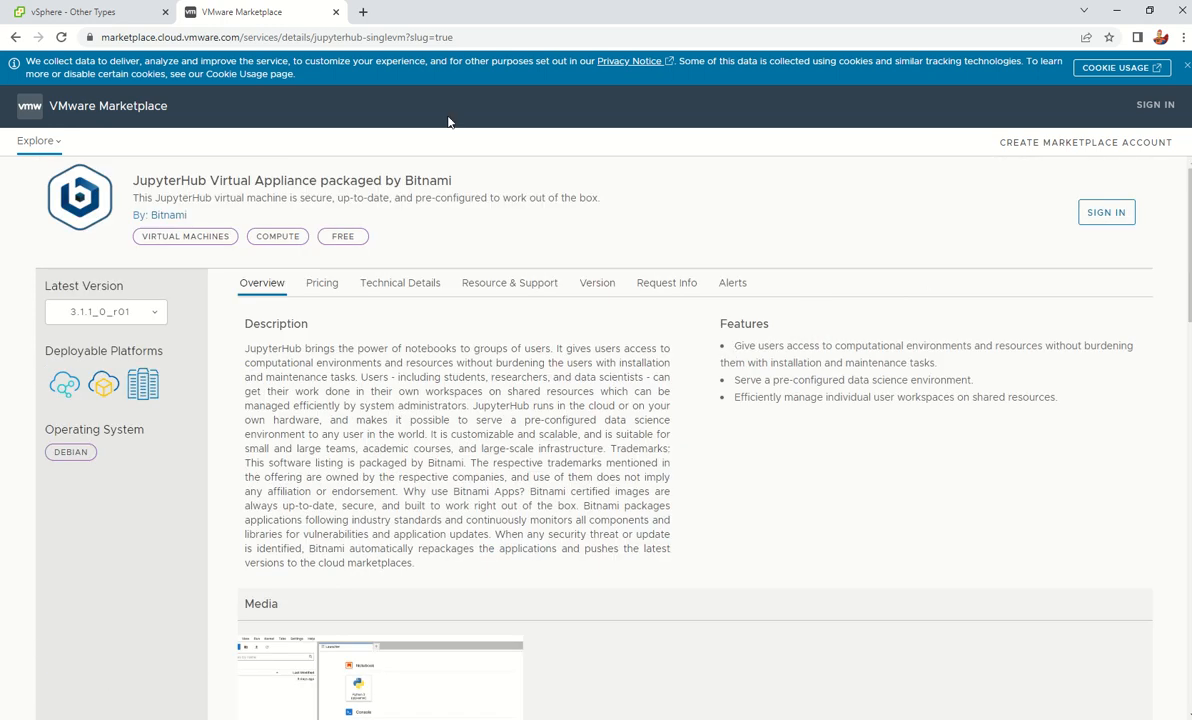
left_click(105, 12)
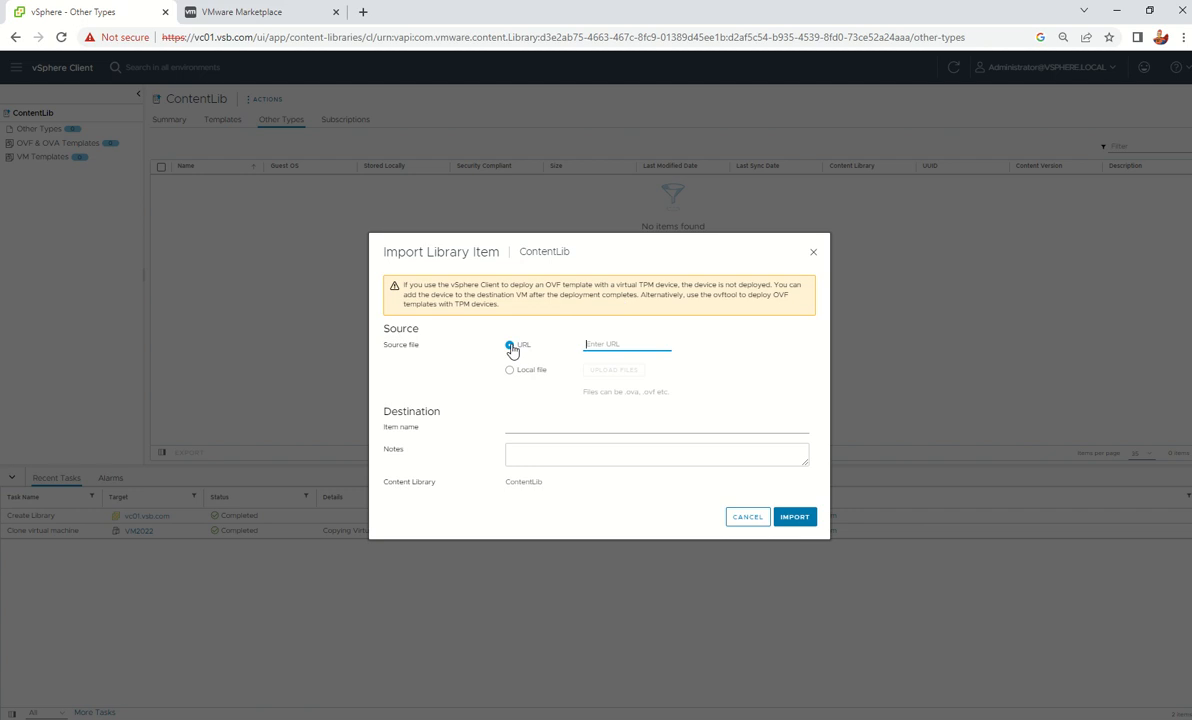
Import the local file ubuntu-16.04.5-server-i386 ISO into ContentLib
left_click(510, 375)
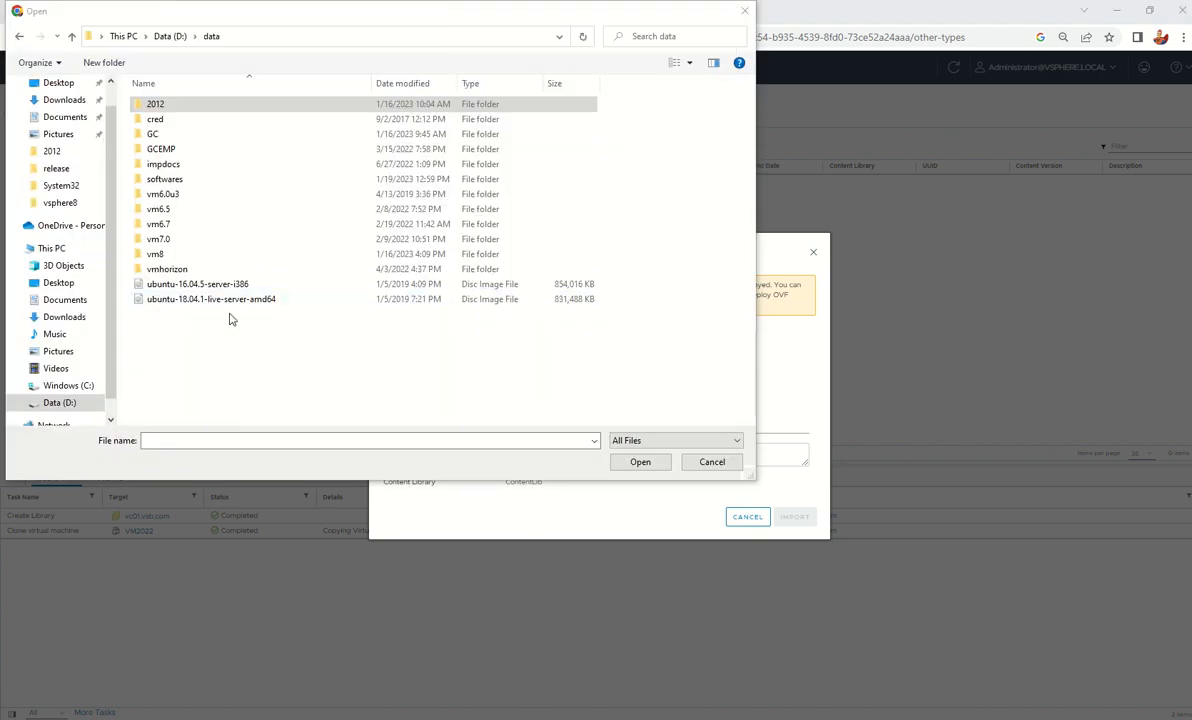
left_click(215, 284)
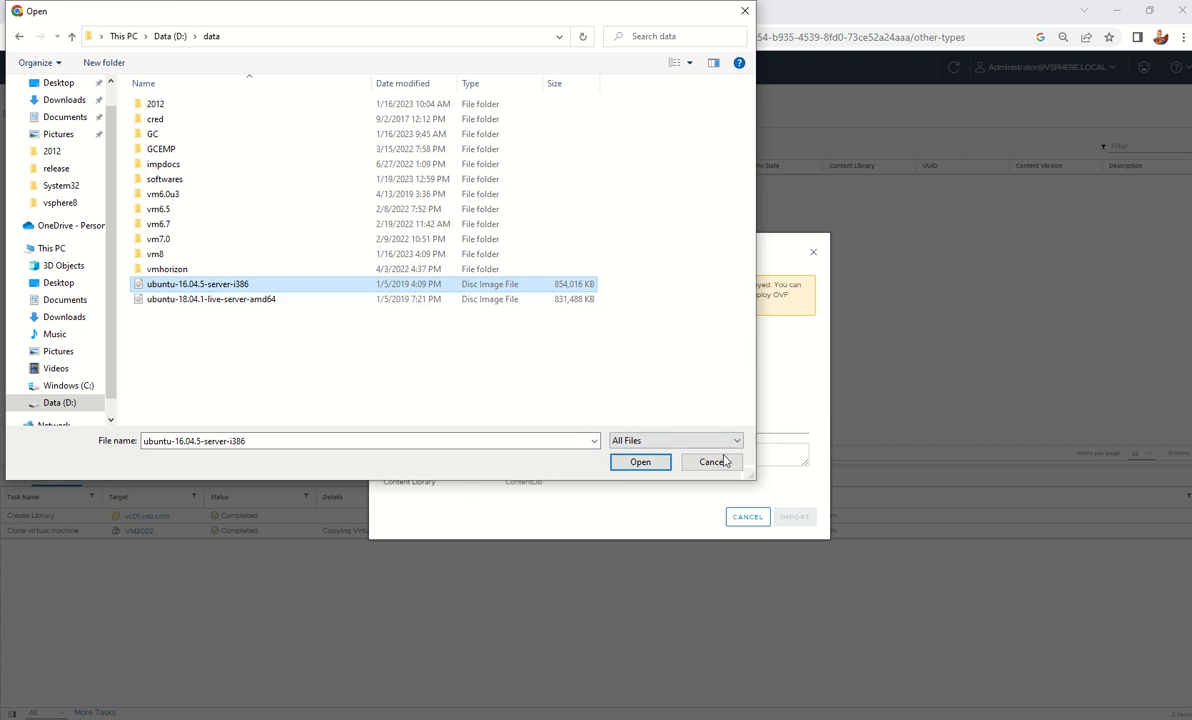
left_click(640, 462)
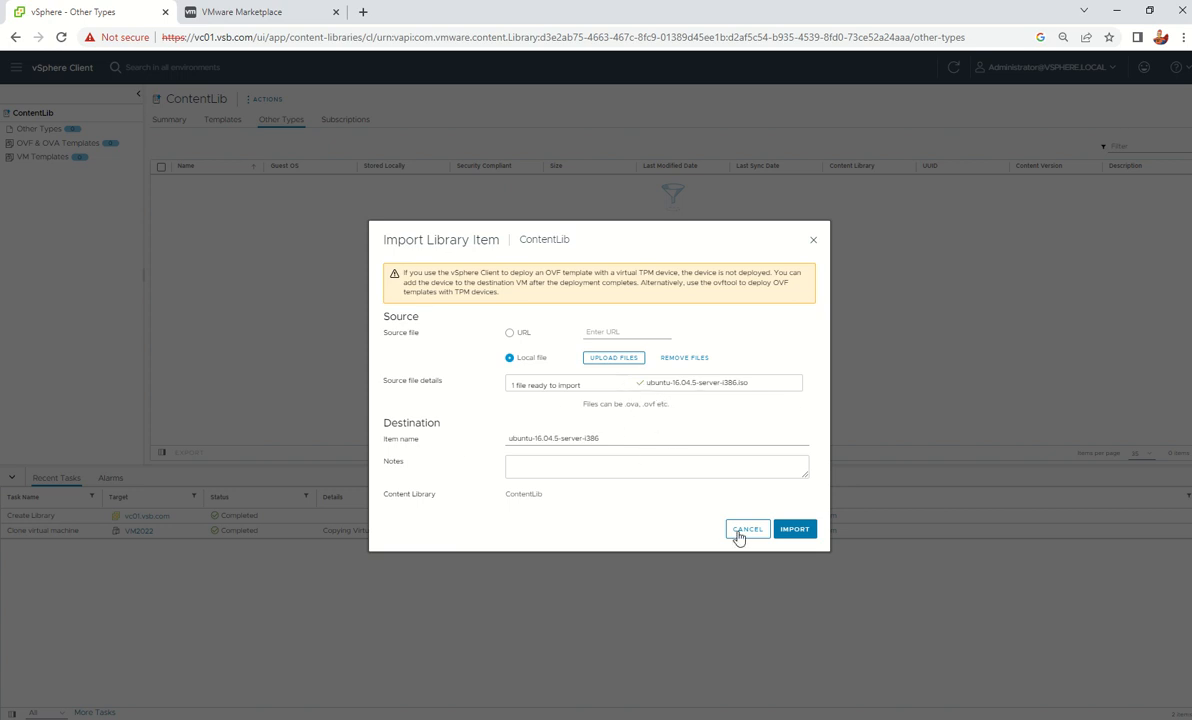
left_click(800, 534)
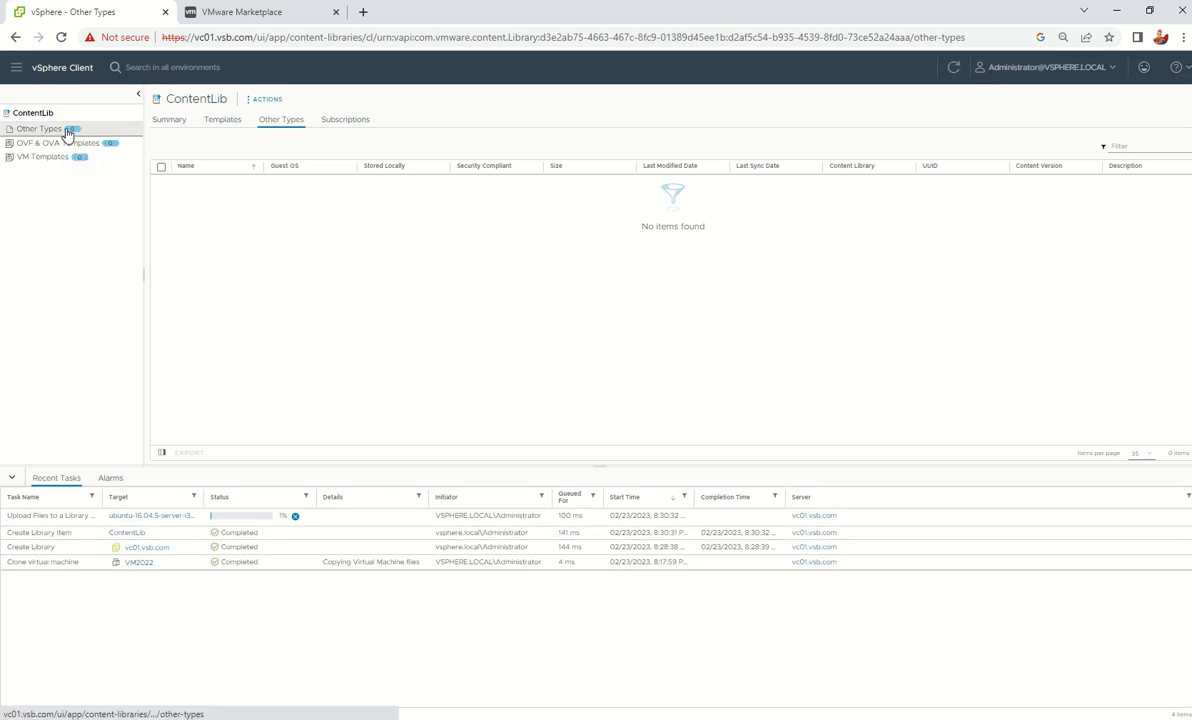
Select the VM2022 template in VMs and Templates and start, then cancel, Clone to Library
left_click(52, 68)
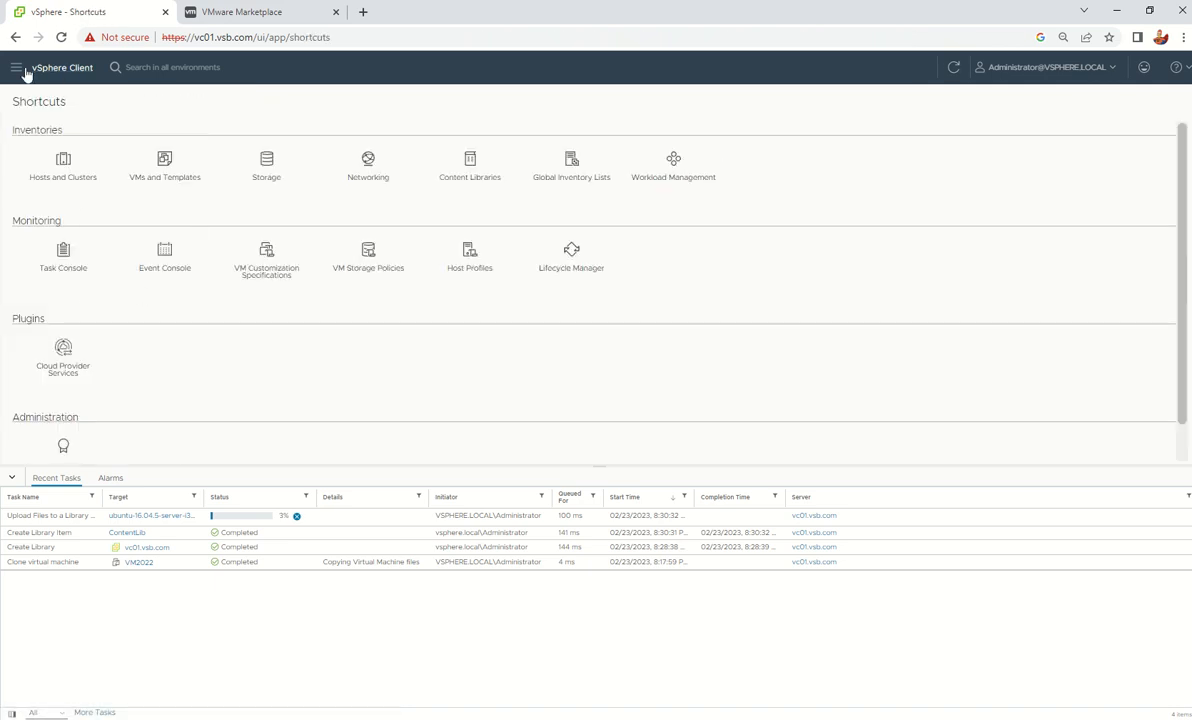
left_click(160, 160)
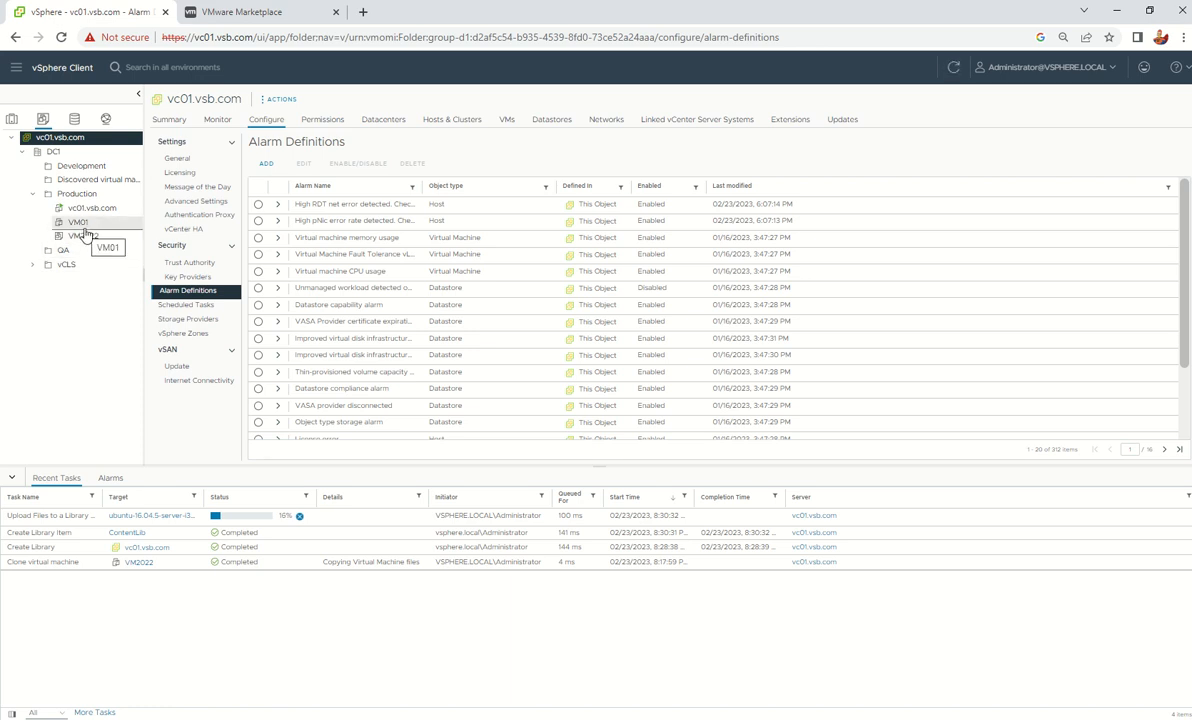
left_click(86, 238)
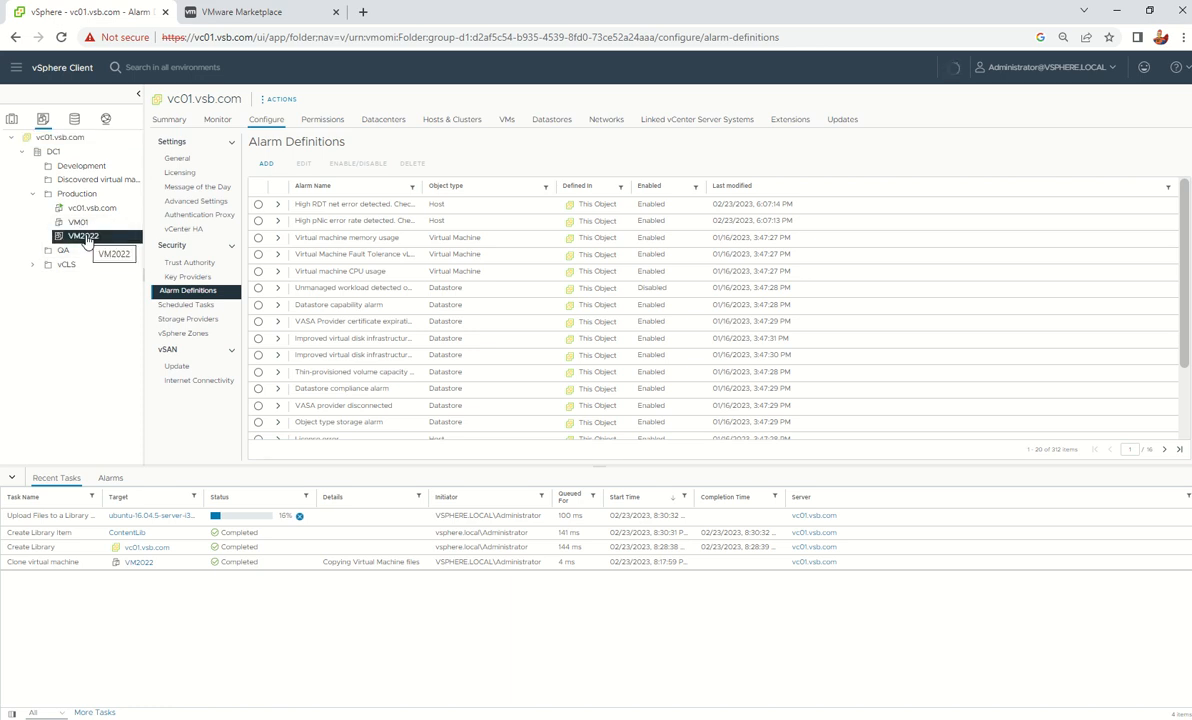
right_click(86, 241)
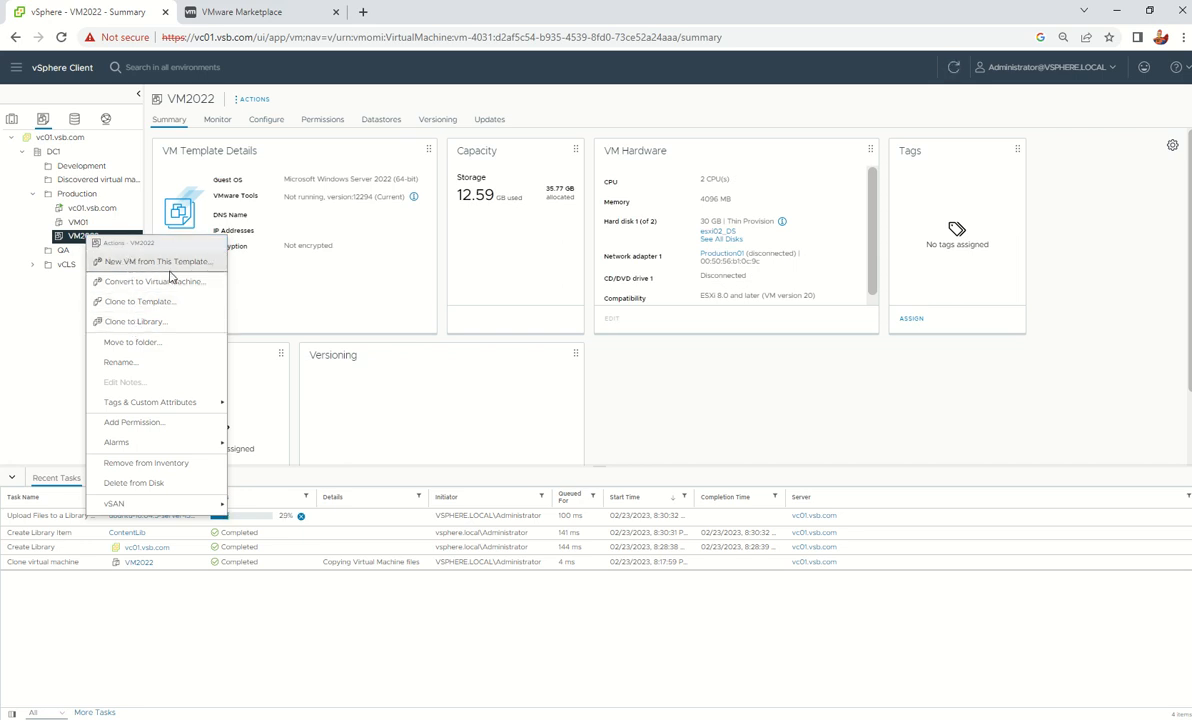
left_click(136, 322)
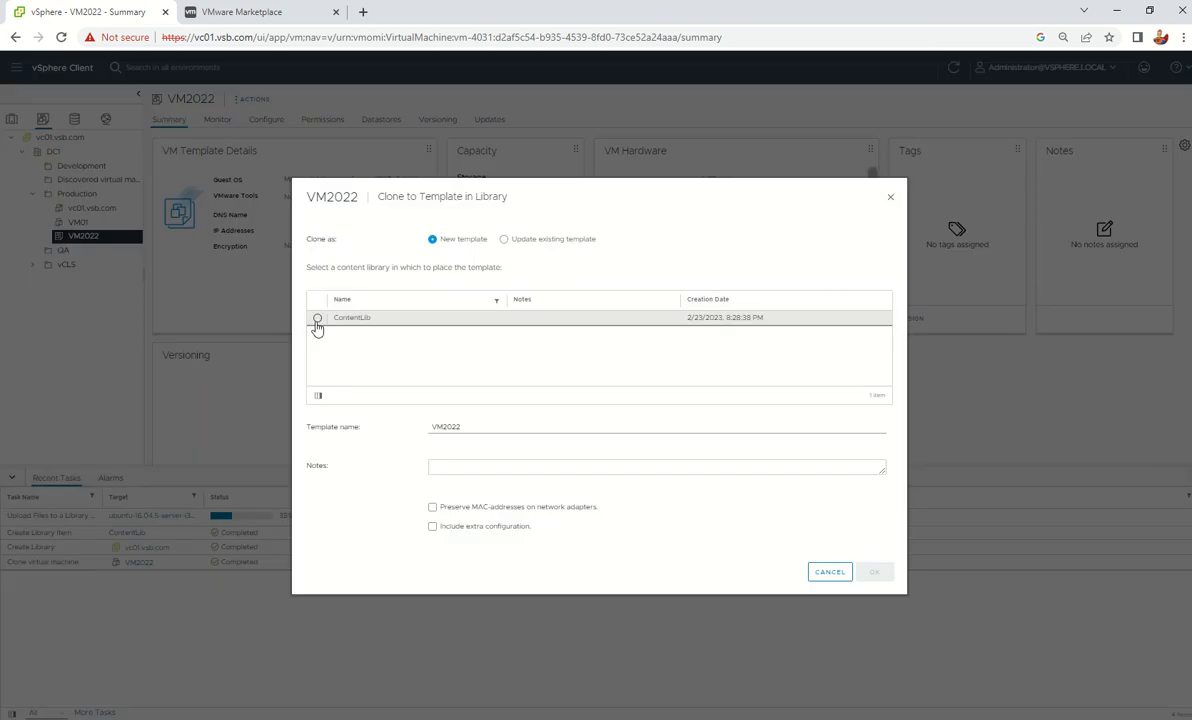
left_click(830, 571)
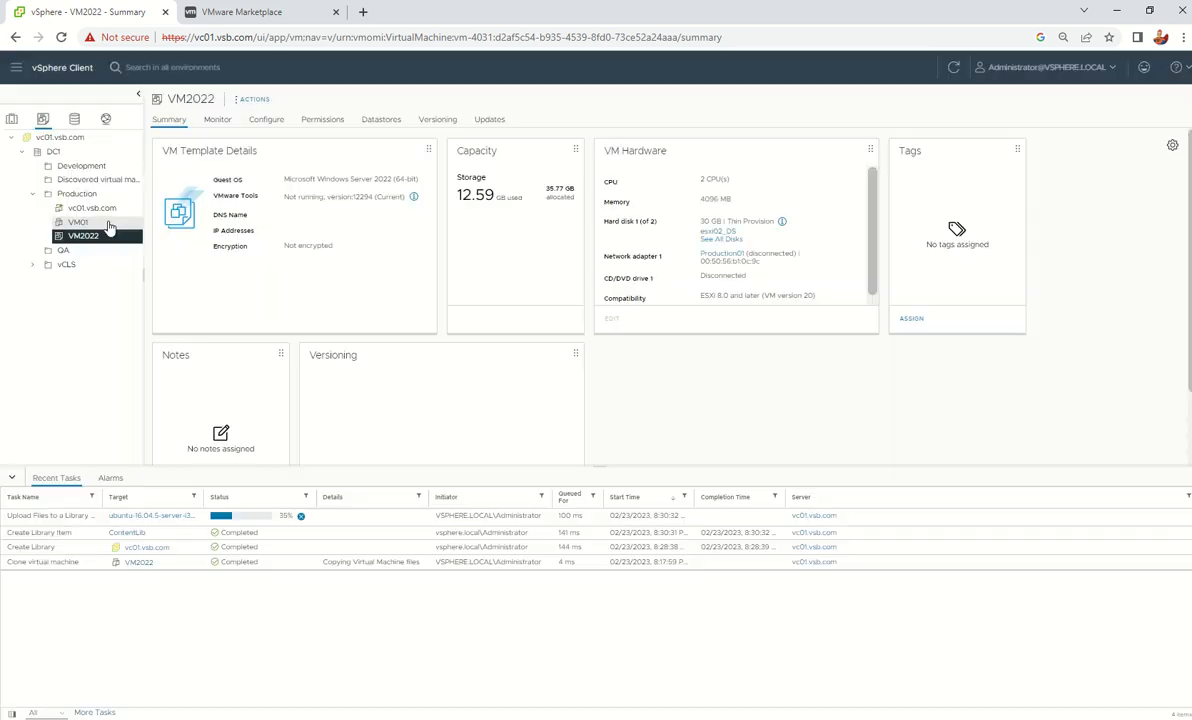
Clone VM2022 to Library again, choosing ContentLib as the destination
right_click(90, 236)
left_click(91, 237)
right_click(90, 237)
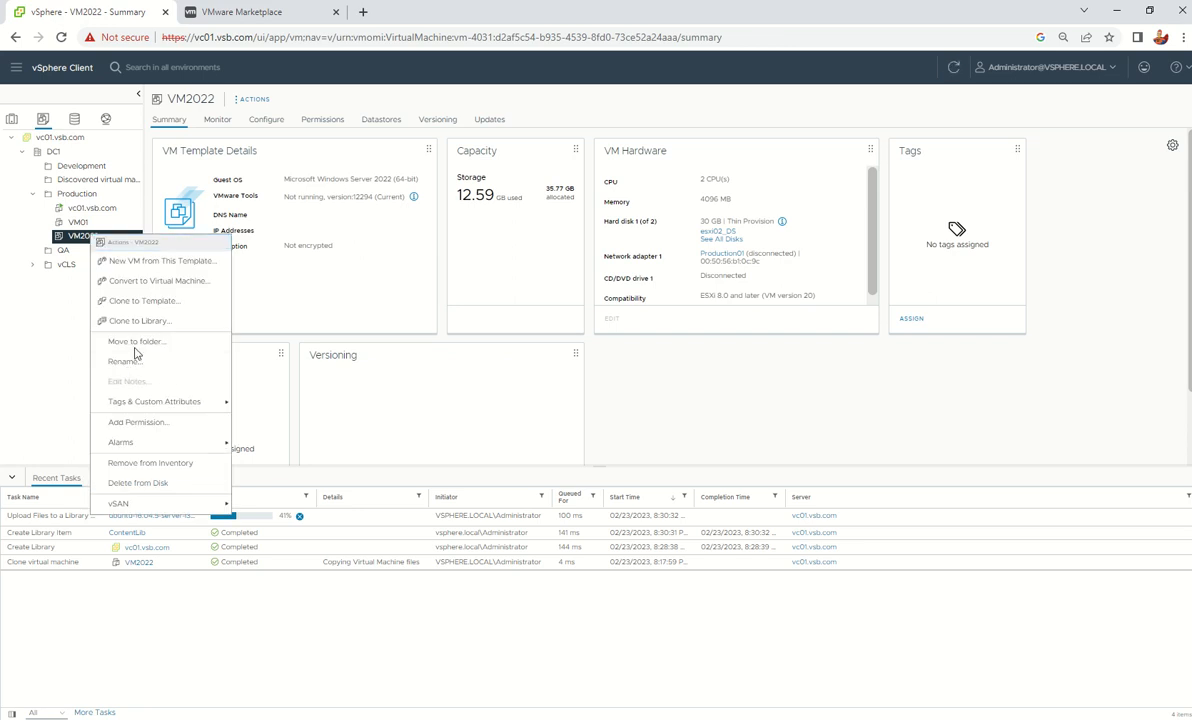
left_click(148, 320)
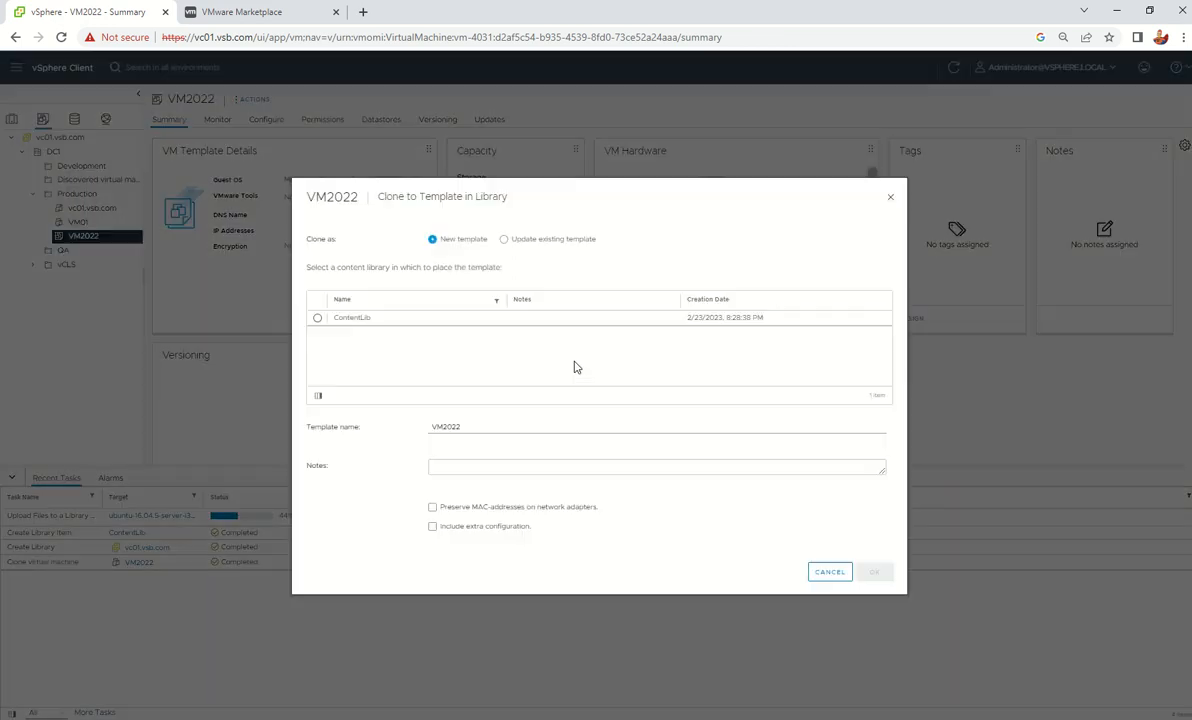
left_click(317, 320)
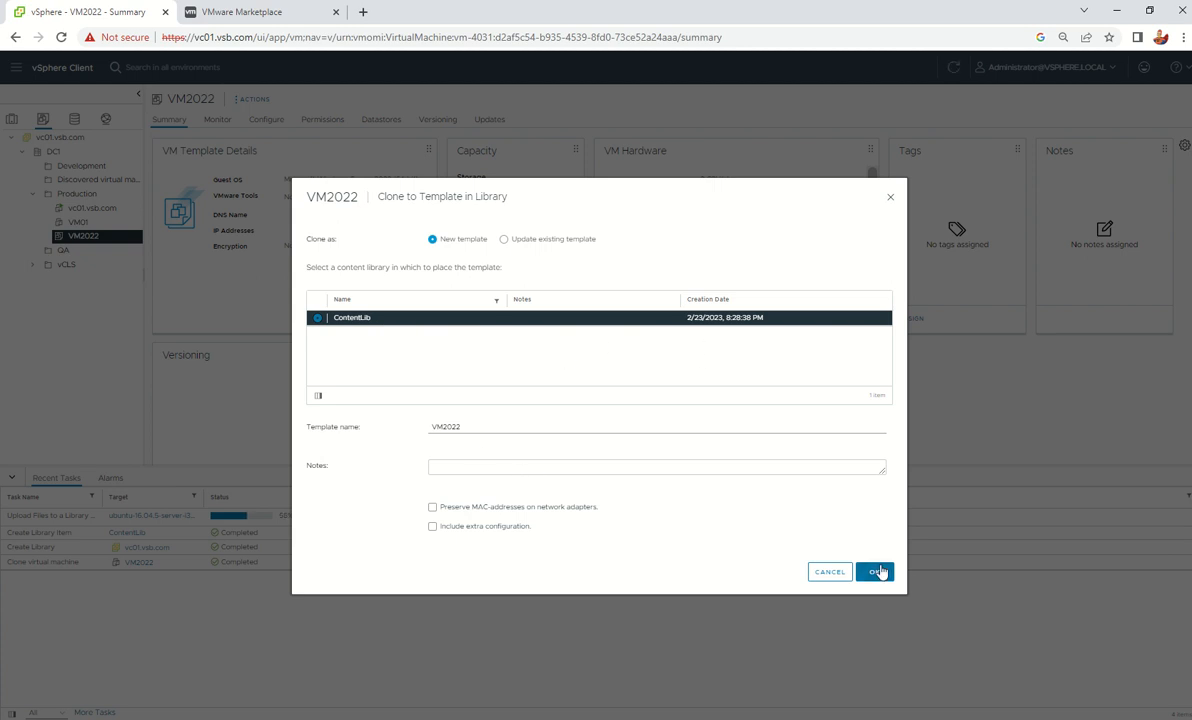
left_click(877, 572)
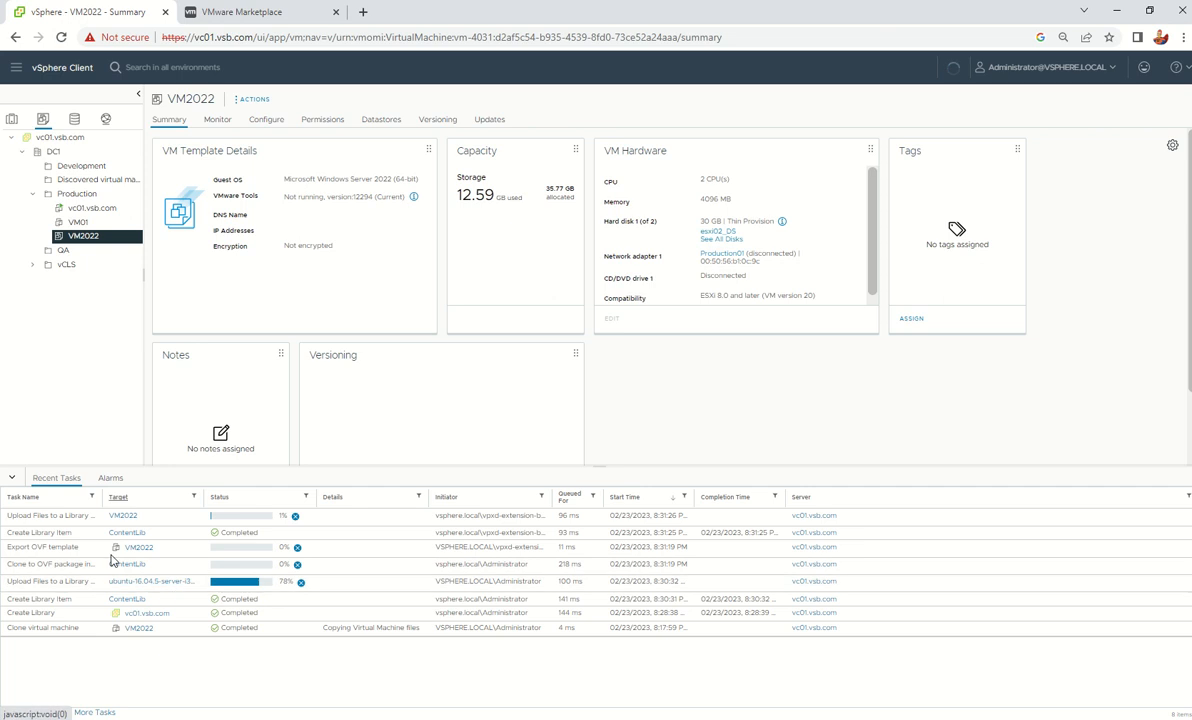
Open ContentLib from Content Libraries and widen the Name column to show full item names
left_click(41, 70)
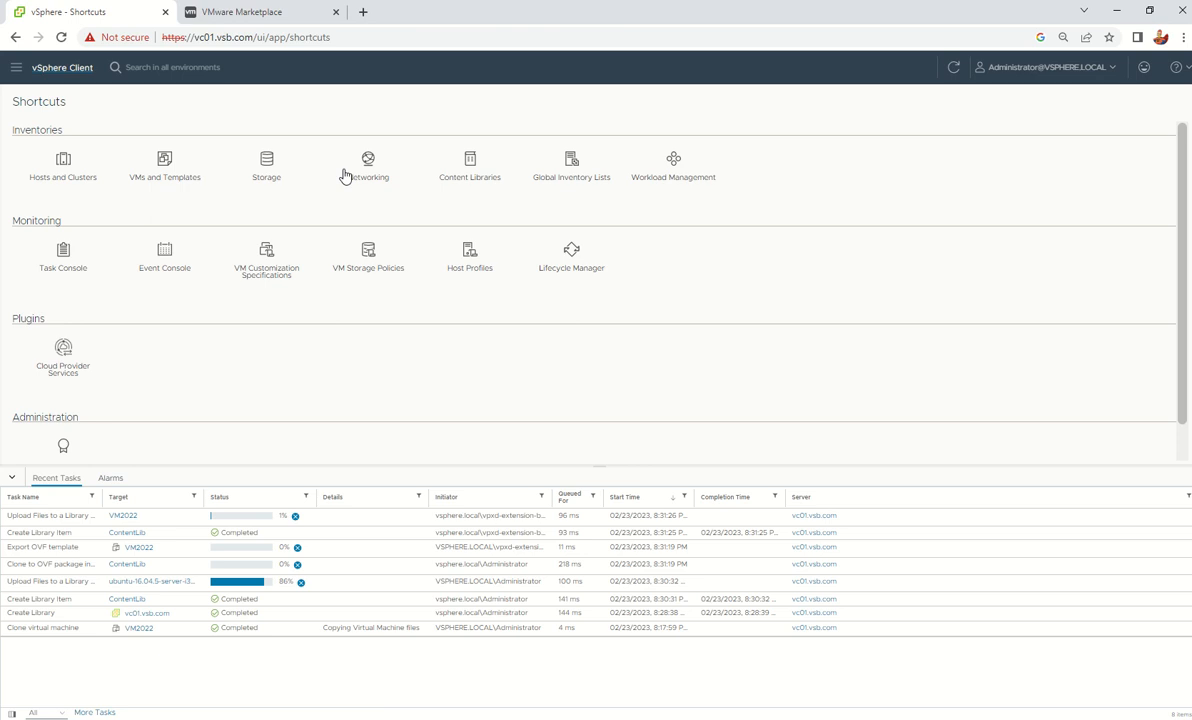
left_click(466, 167)
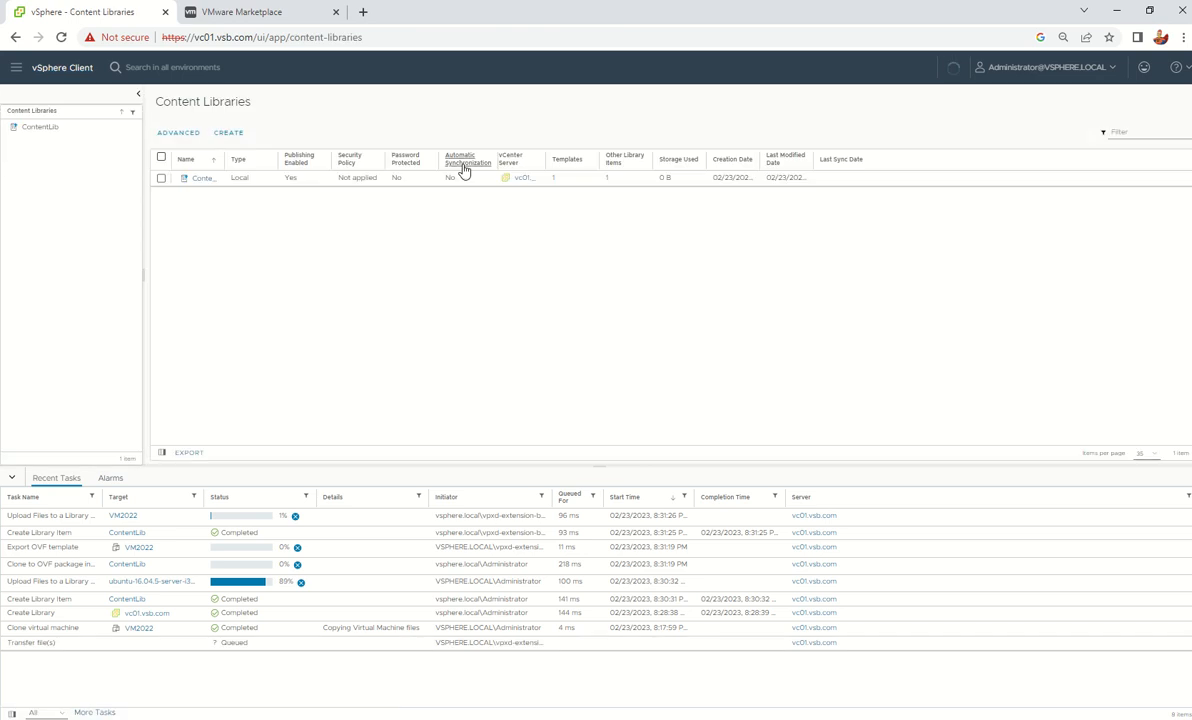
left_click(199, 184)
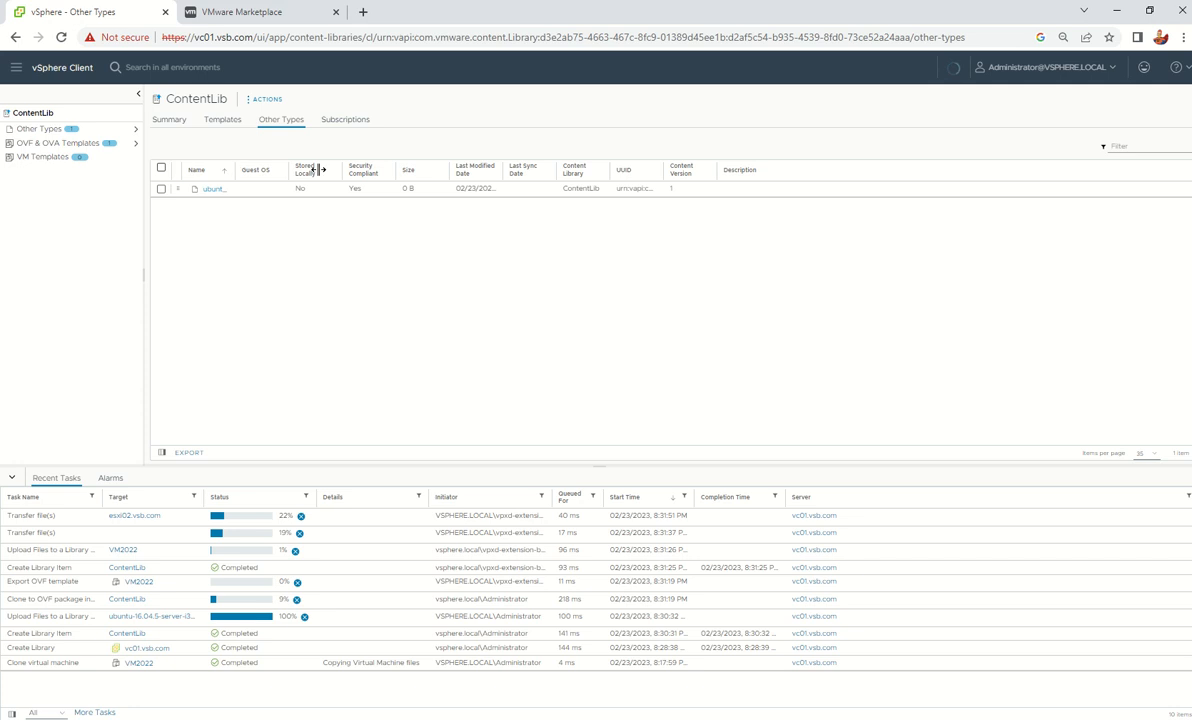
left_click_drag(318, 170, 395, 170)
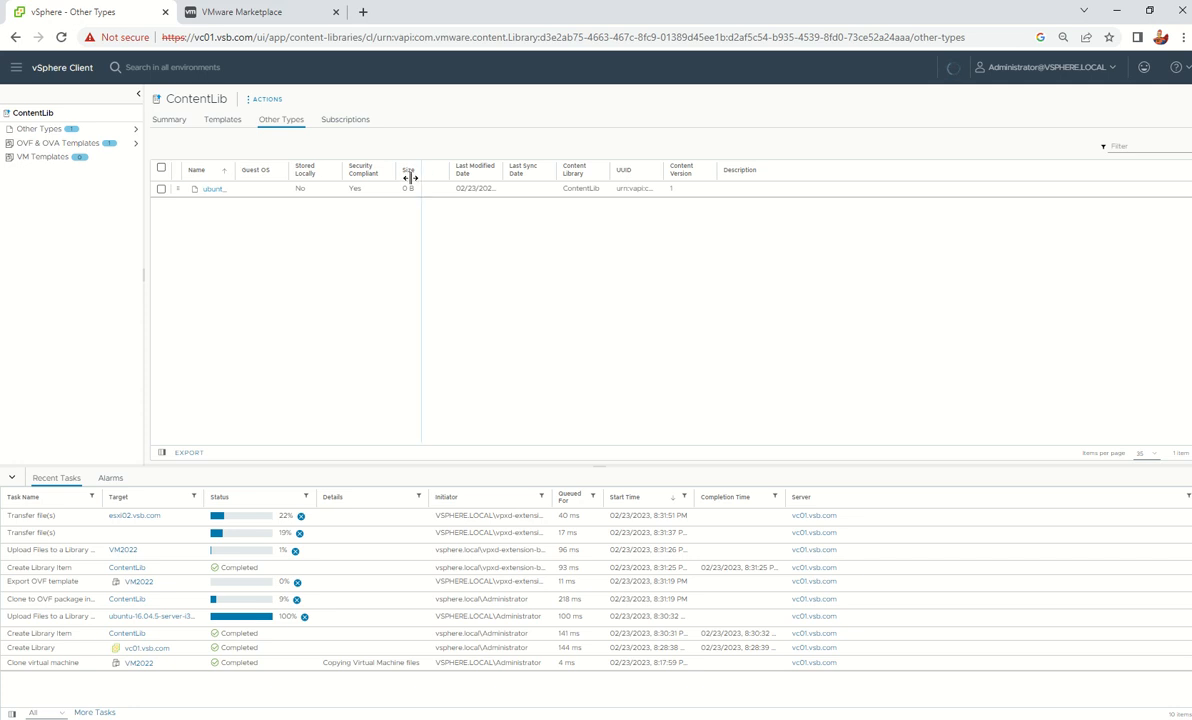
Show ContentLib's OVF & OVA Templates and bring up the actions for the VM2022 template
left_click(38, 145)
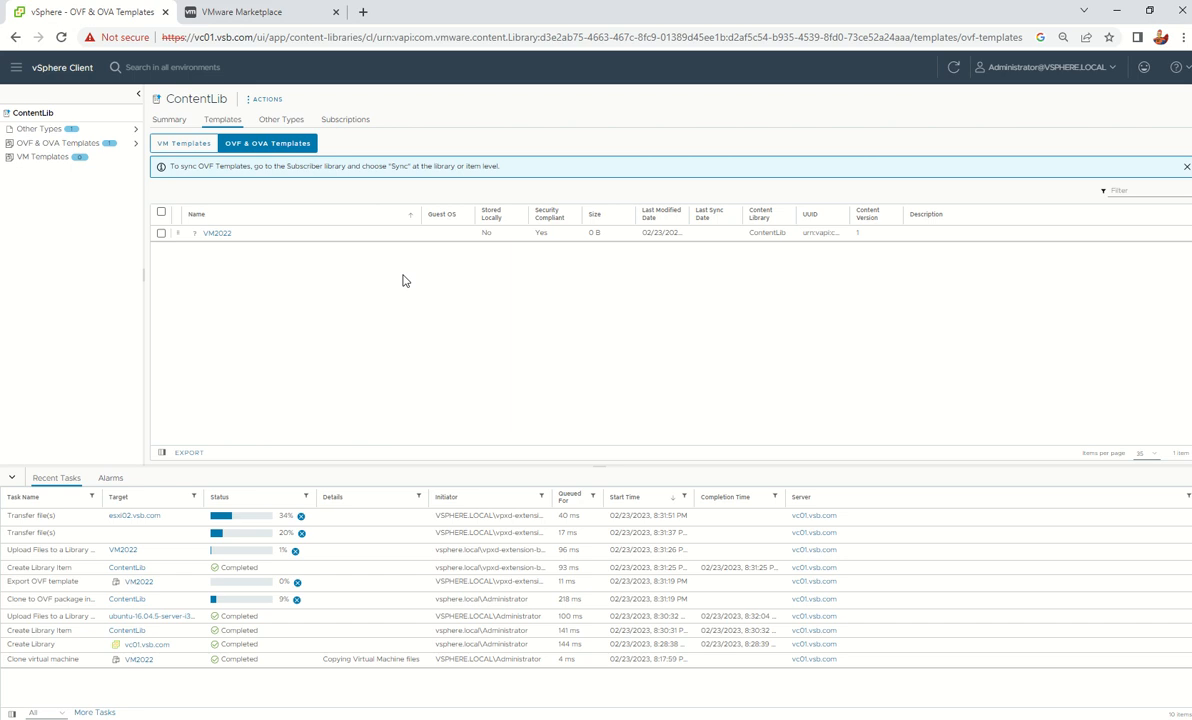
left_click(161, 233)
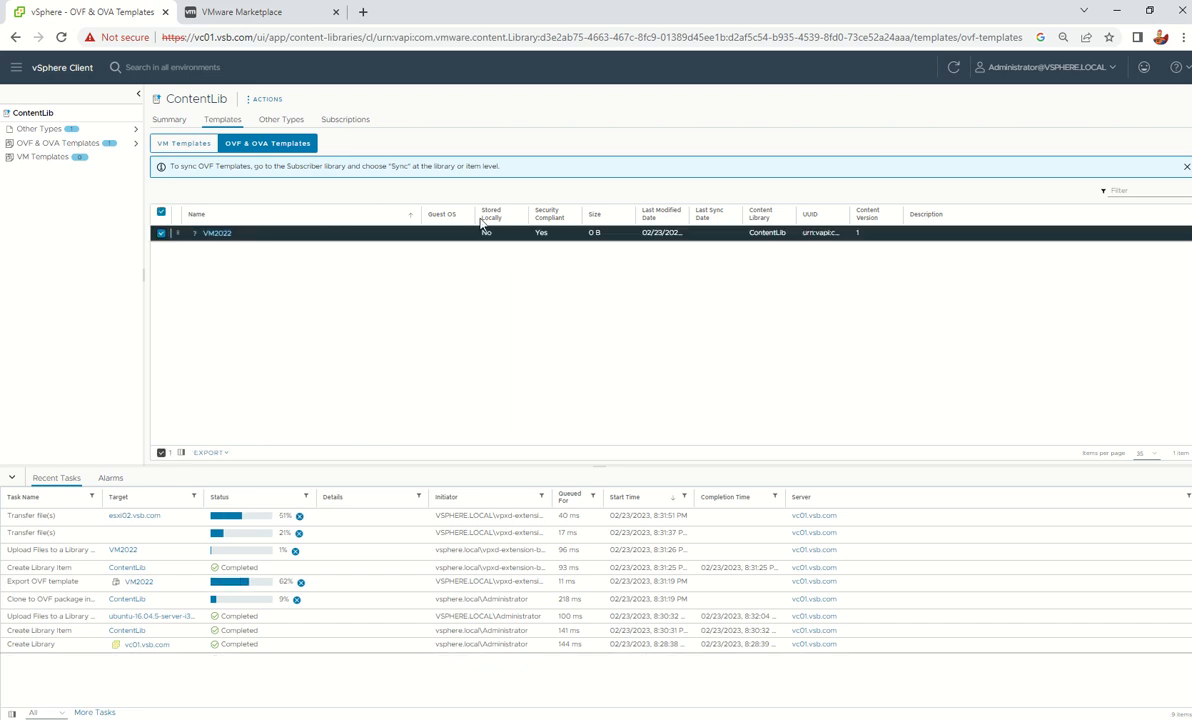
right_click(217, 235)
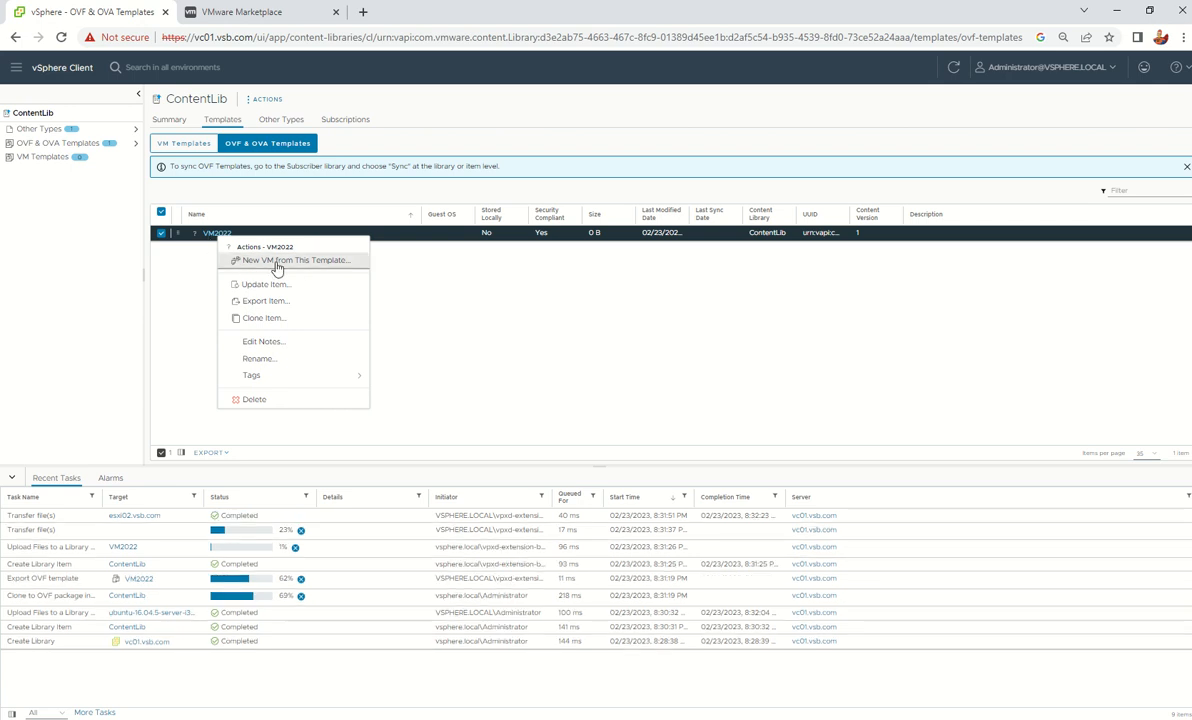
left_click(611, 326)
right_click(220, 236)
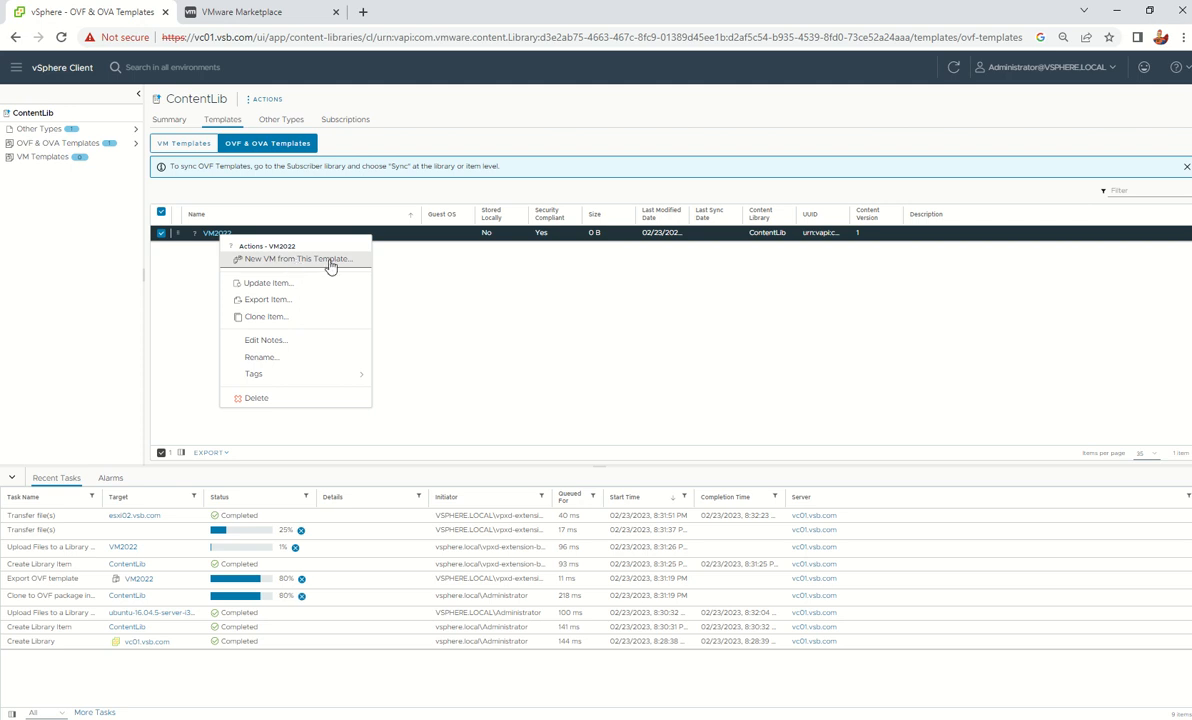
left_click(336, 260)
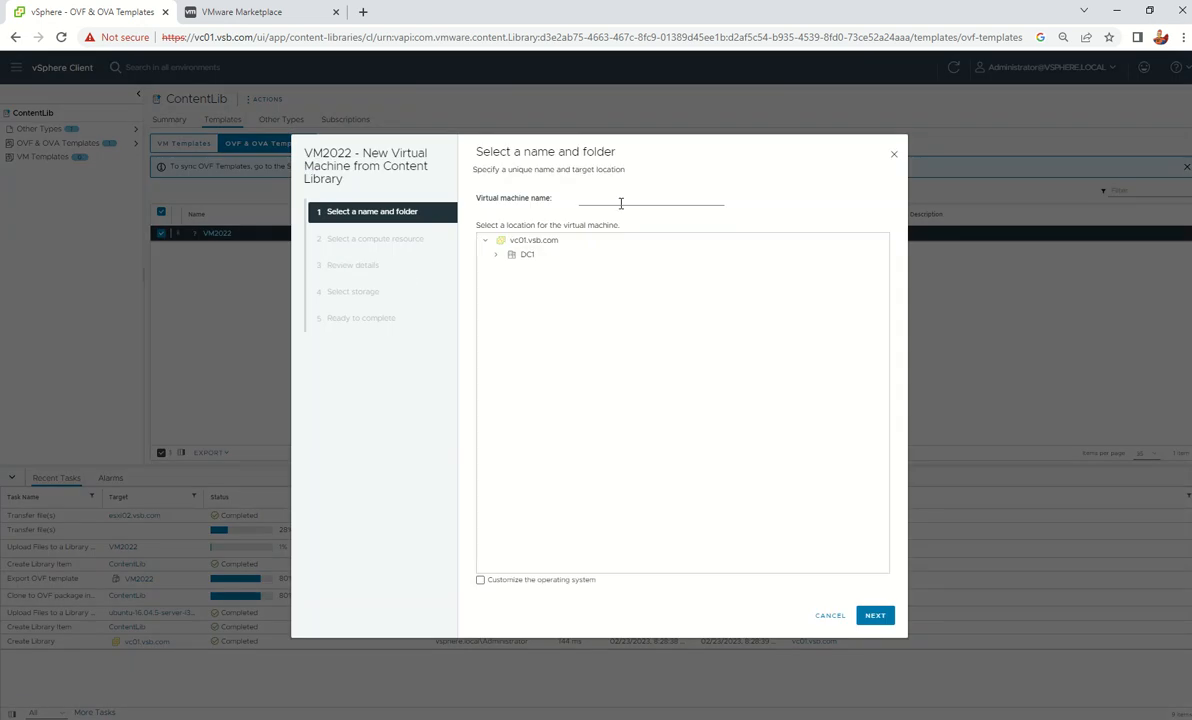
left_click(601, 203)
left_click(826, 617)
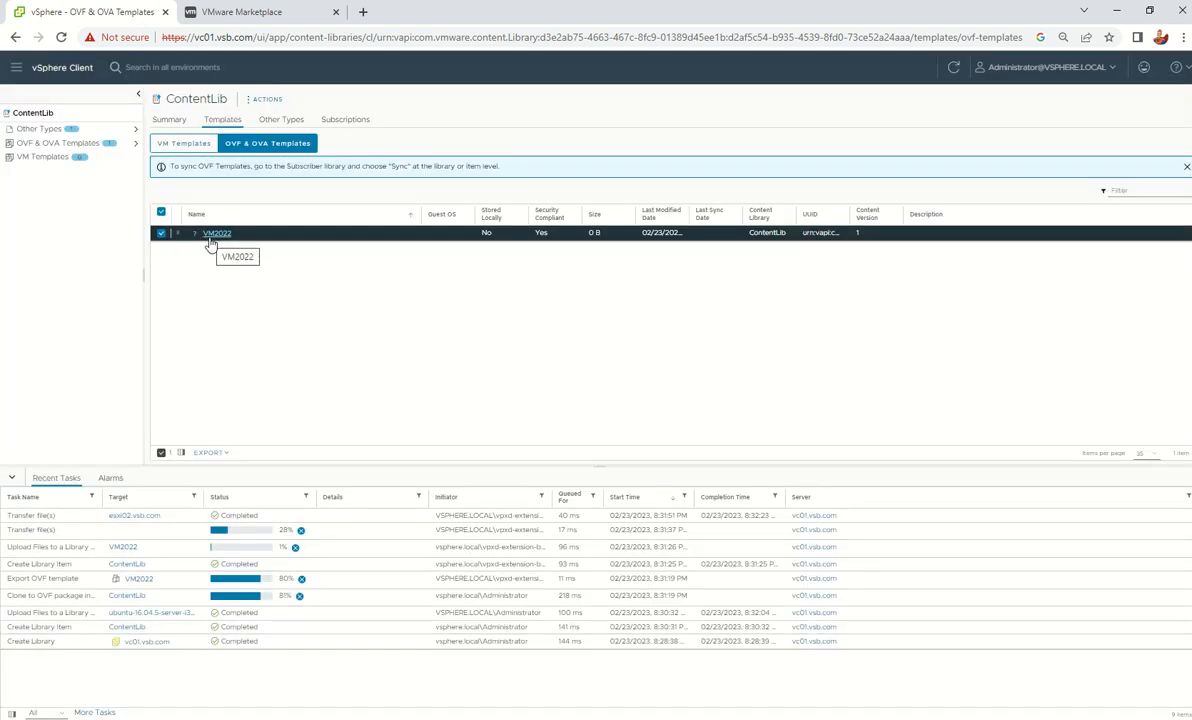
right_click(210, 235)
left_click(264, 264)
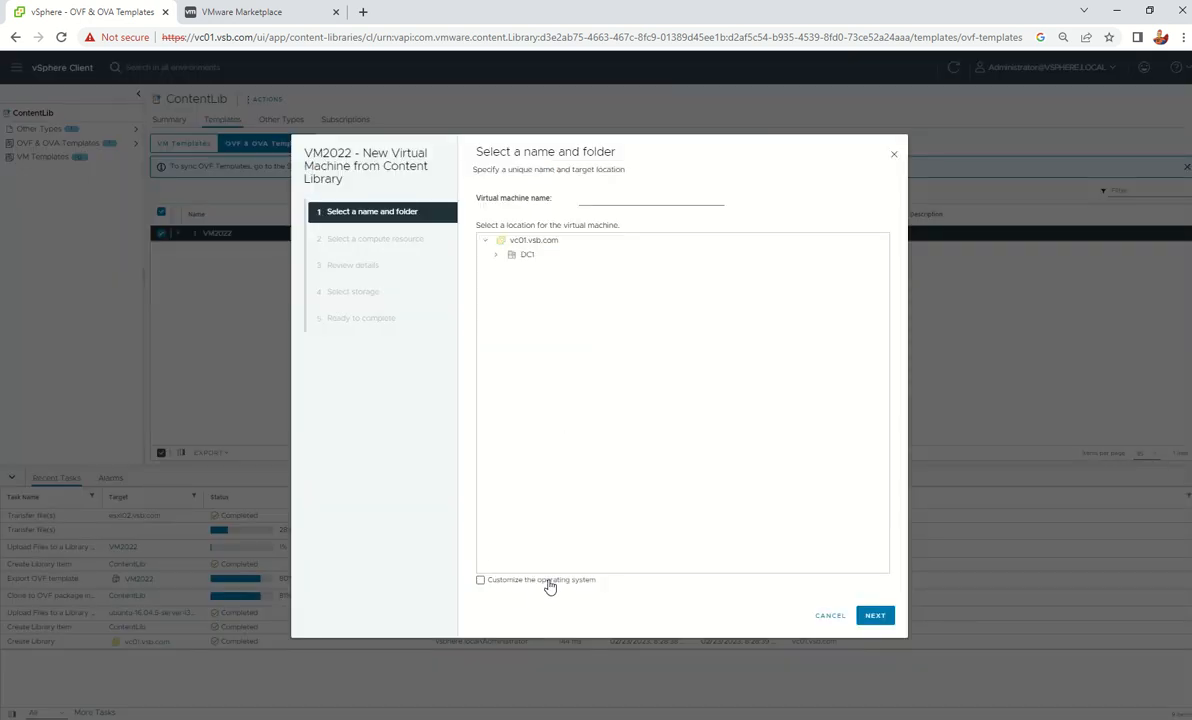
left_click(481, 581)
left_click(637, 197)
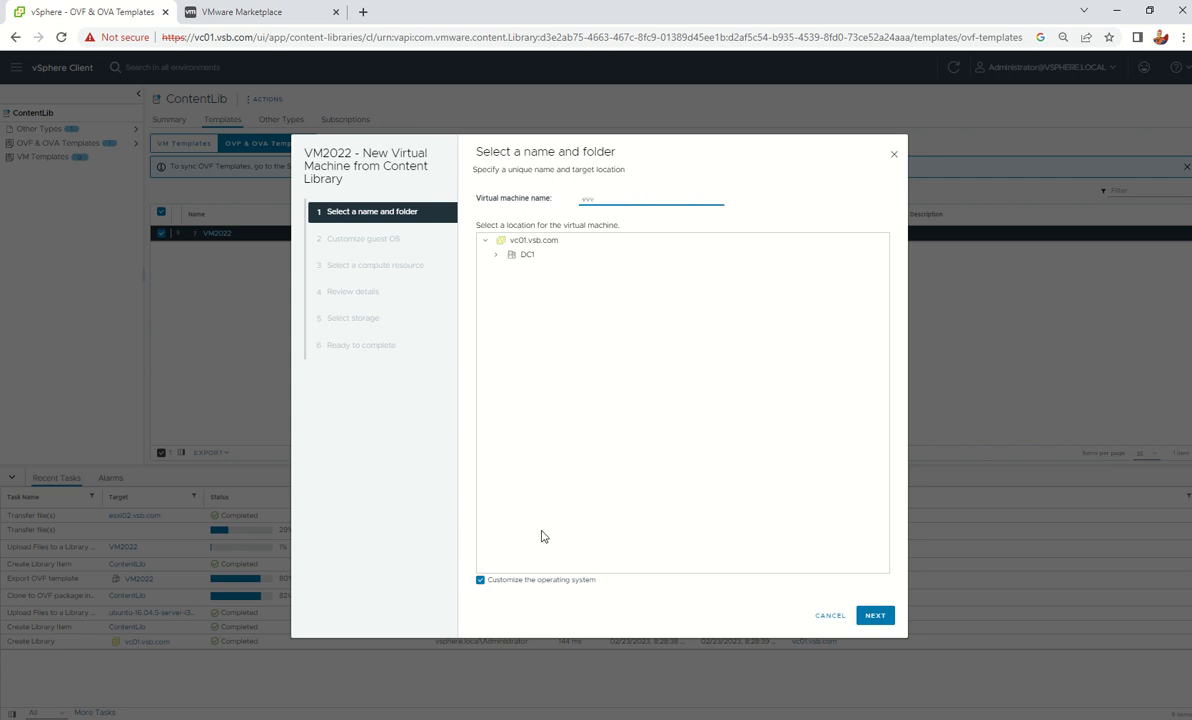
left_click(873, 615)
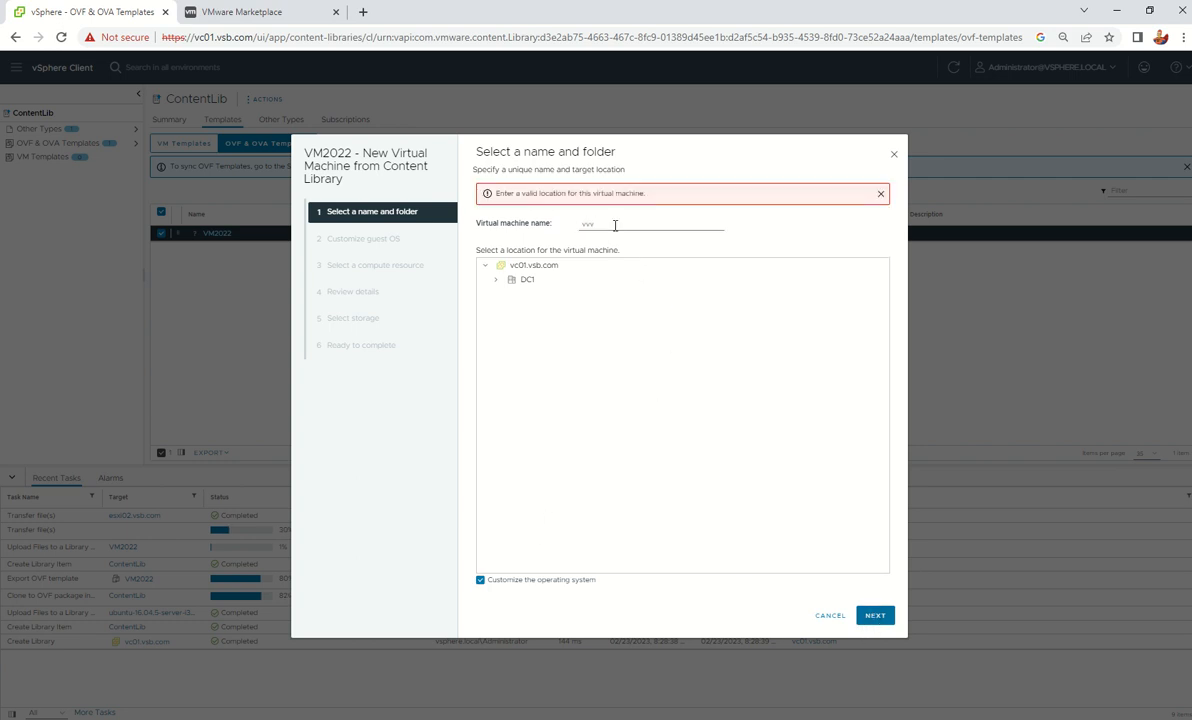
left_click(495, 279)
left_click(556, 296)
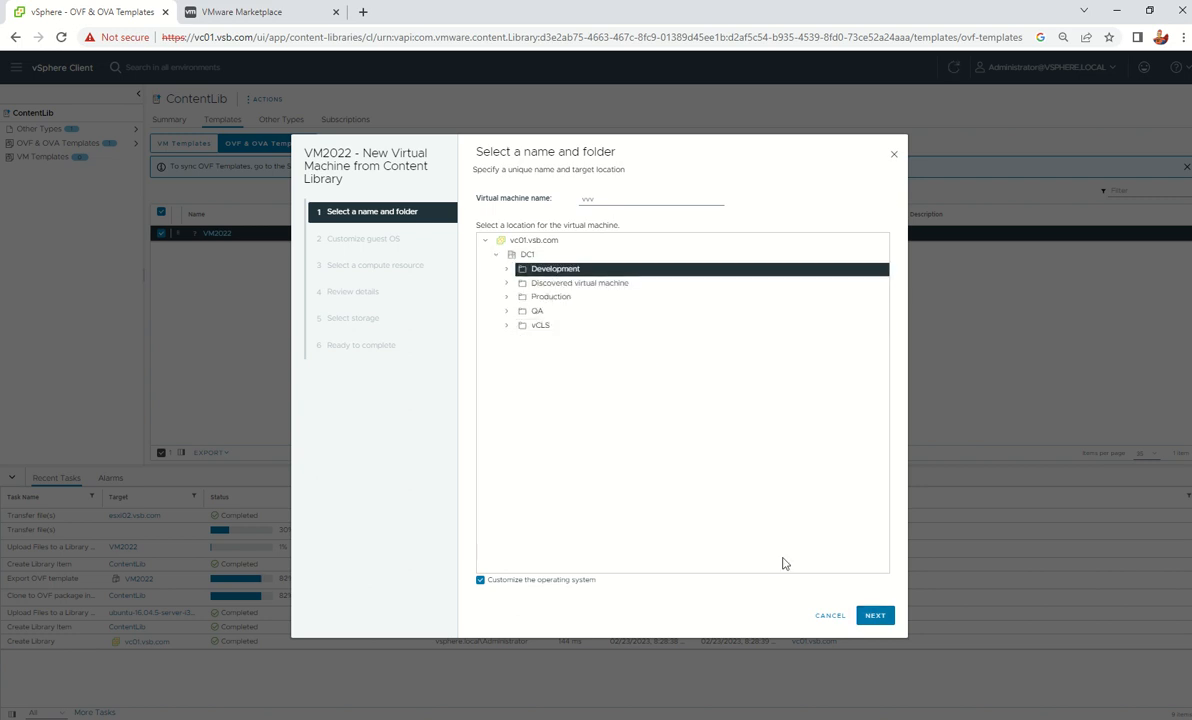
left_click(875, 615)
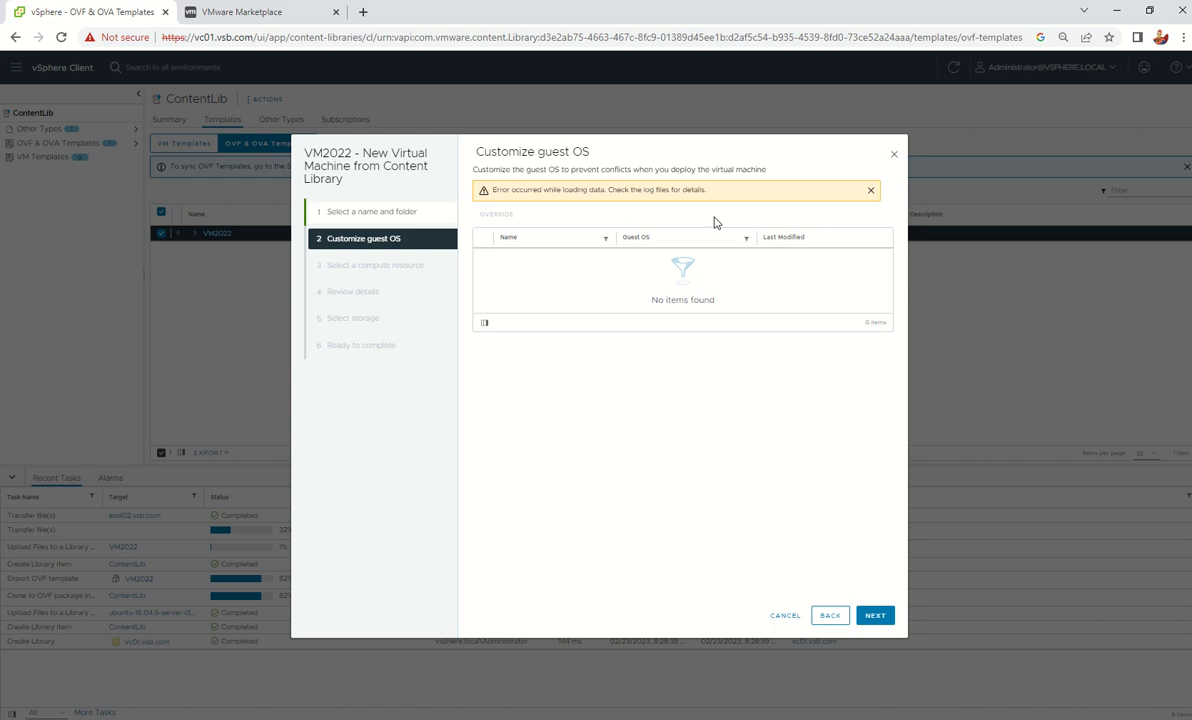
left_click(785, 615)
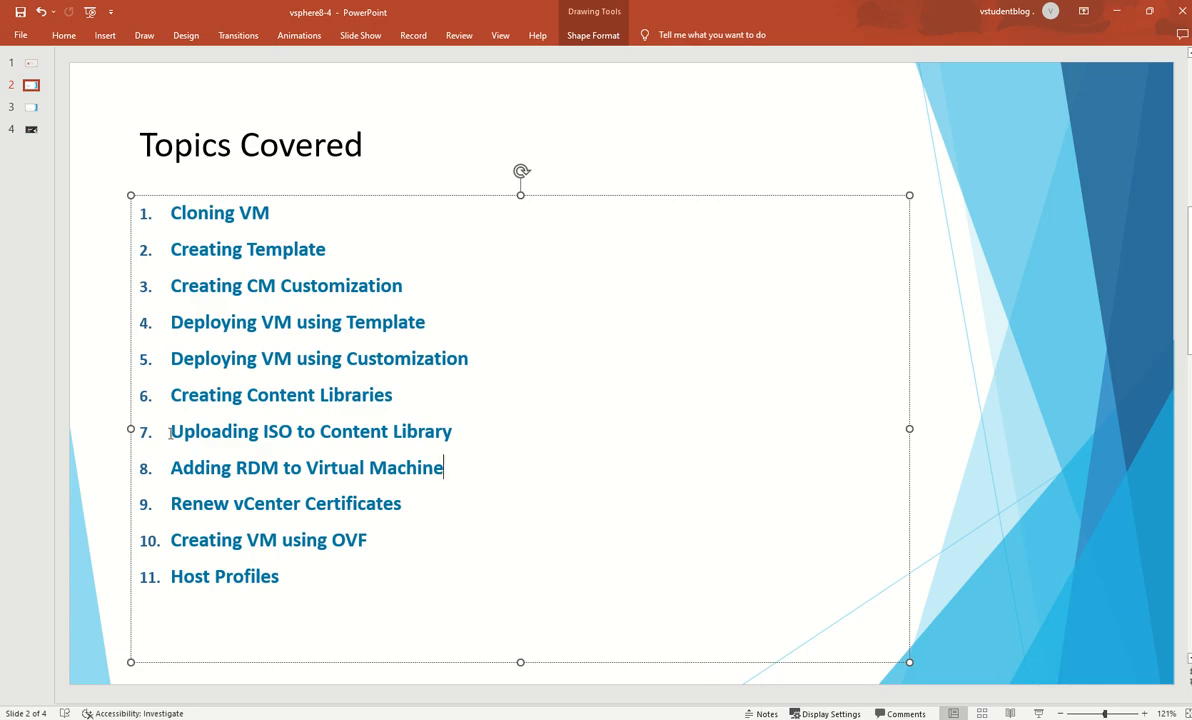
left_click_drag(170, 432, 462, 435)
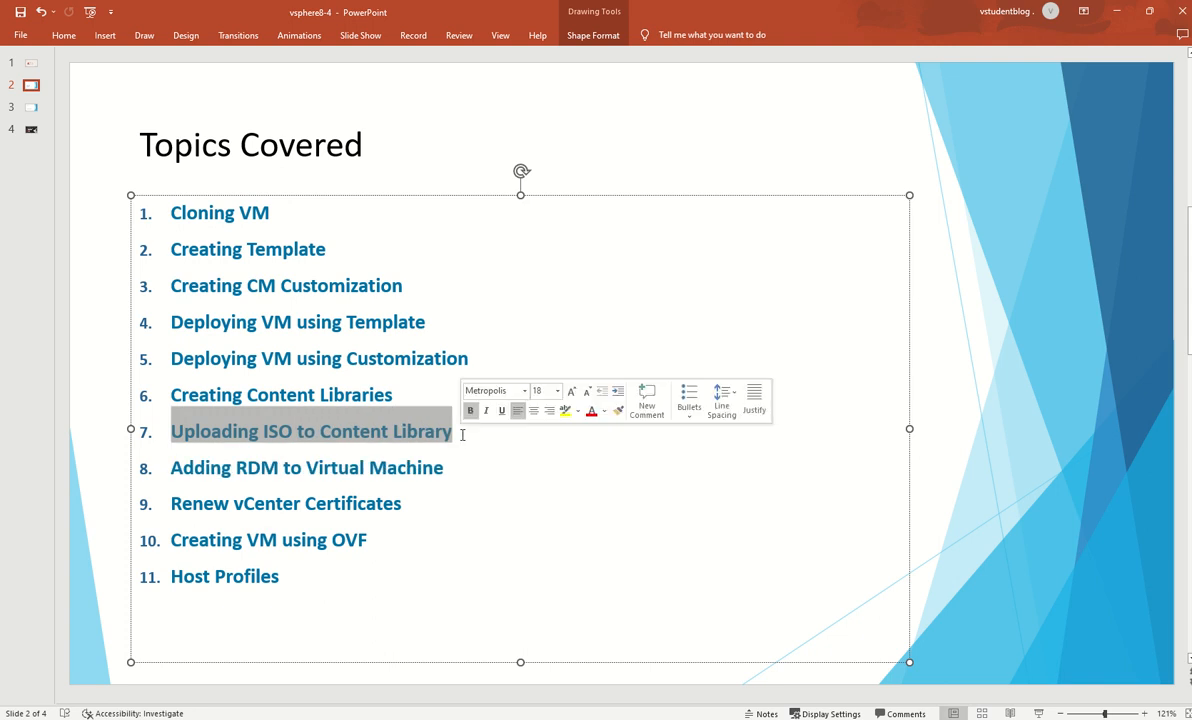
left_click(302, 467)
left_click_drag(175, 467, 439, 470)
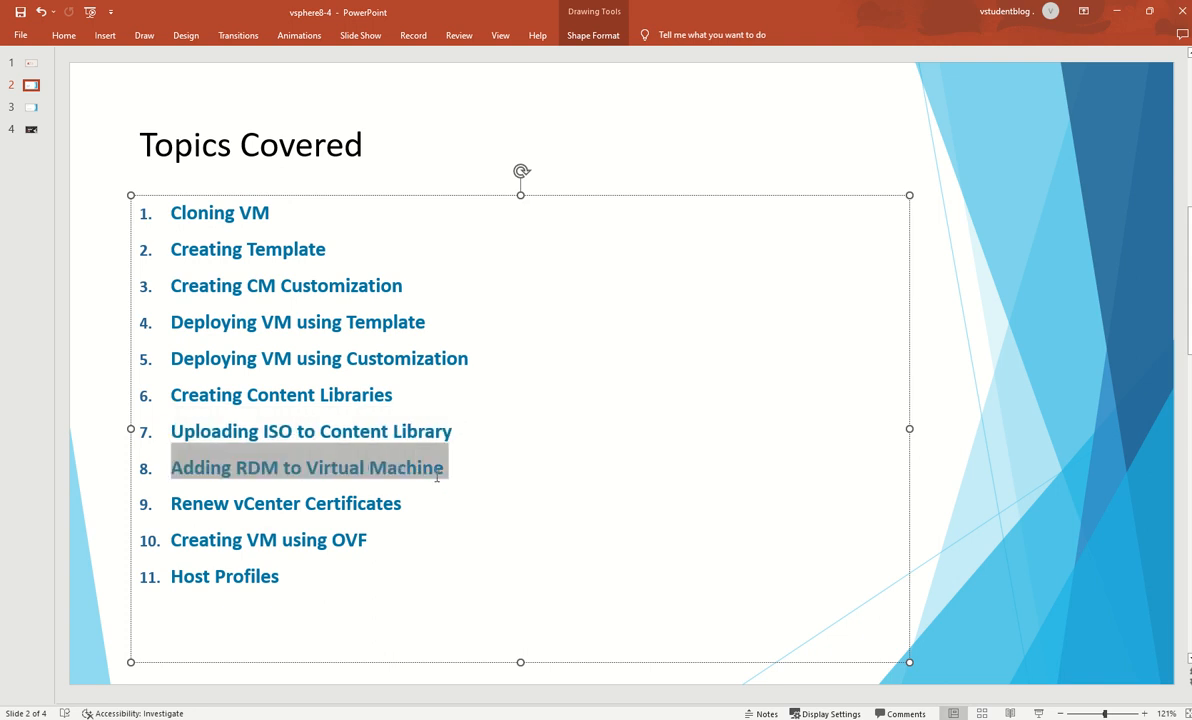
left_click(478, 519)
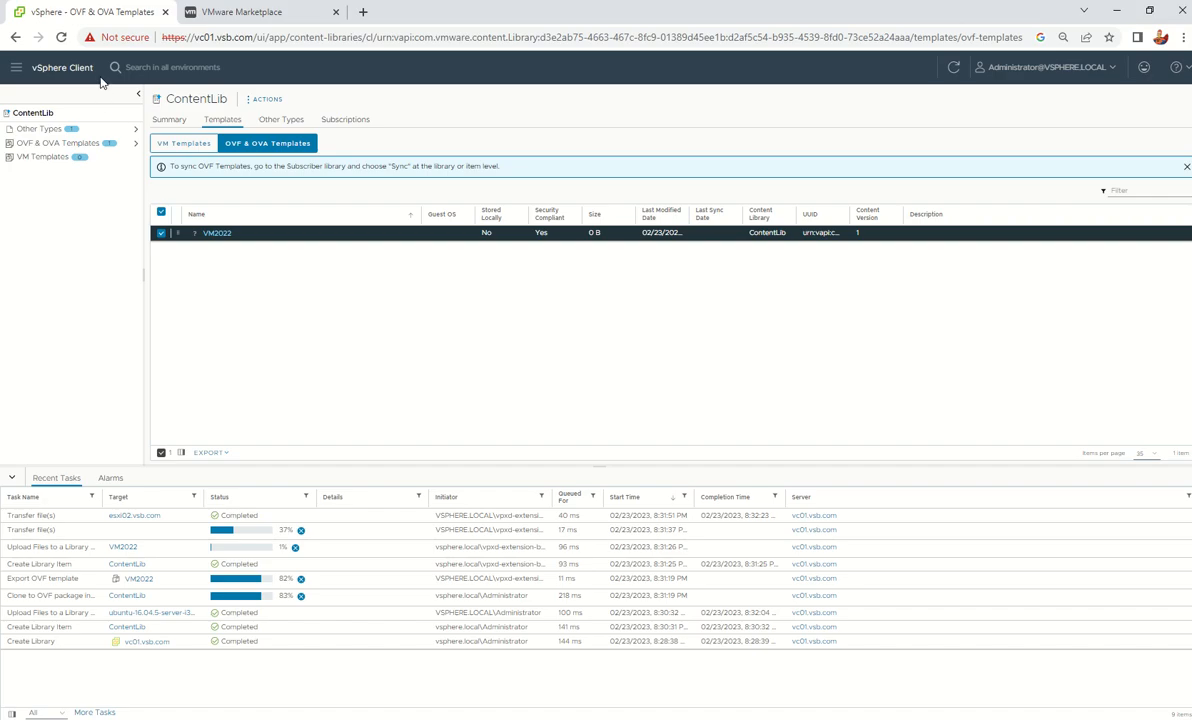
Select VM01, power it on via Actions > Power > Power On, and launch its web console
left_click(76, 69)
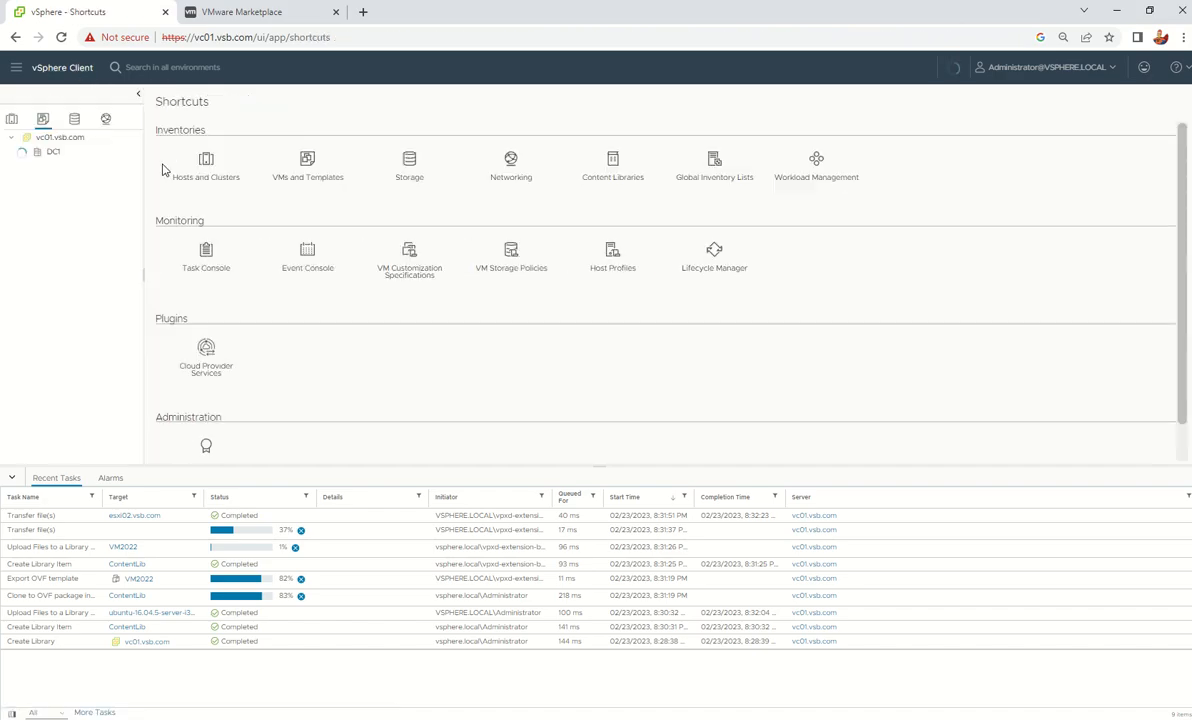
left_click(85, 235)
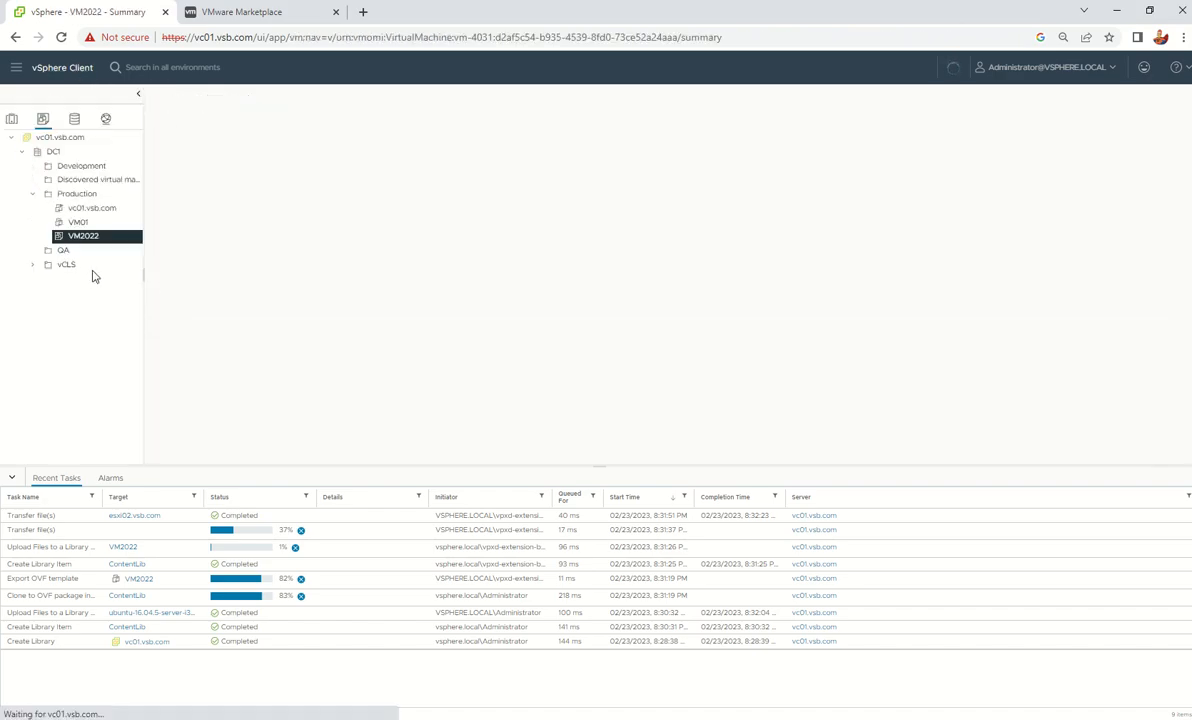
left_click(80, 222)
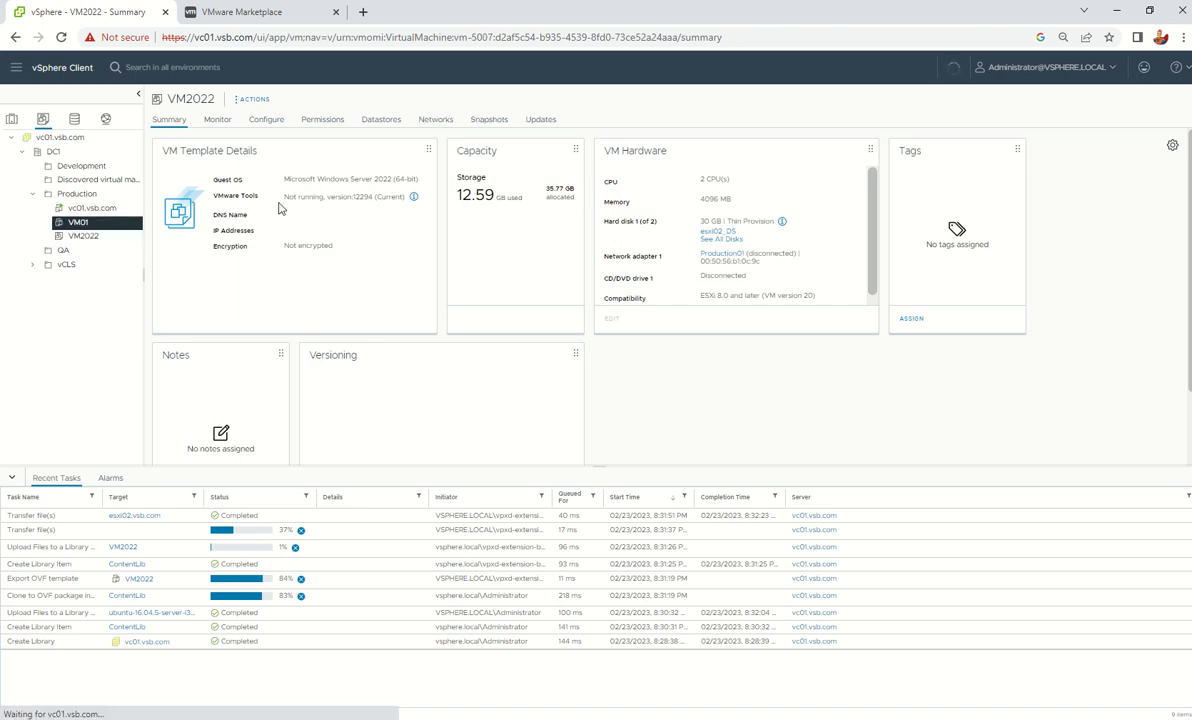
left_click(333, 101)
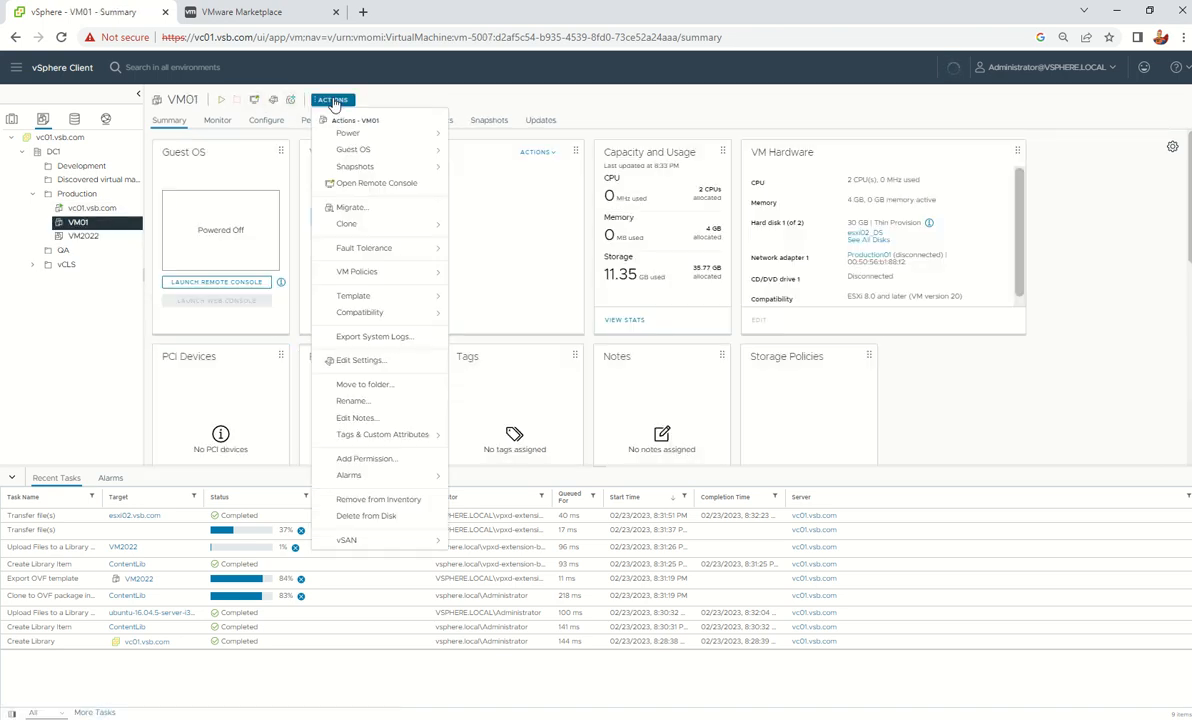
mouse_move(380, 134)
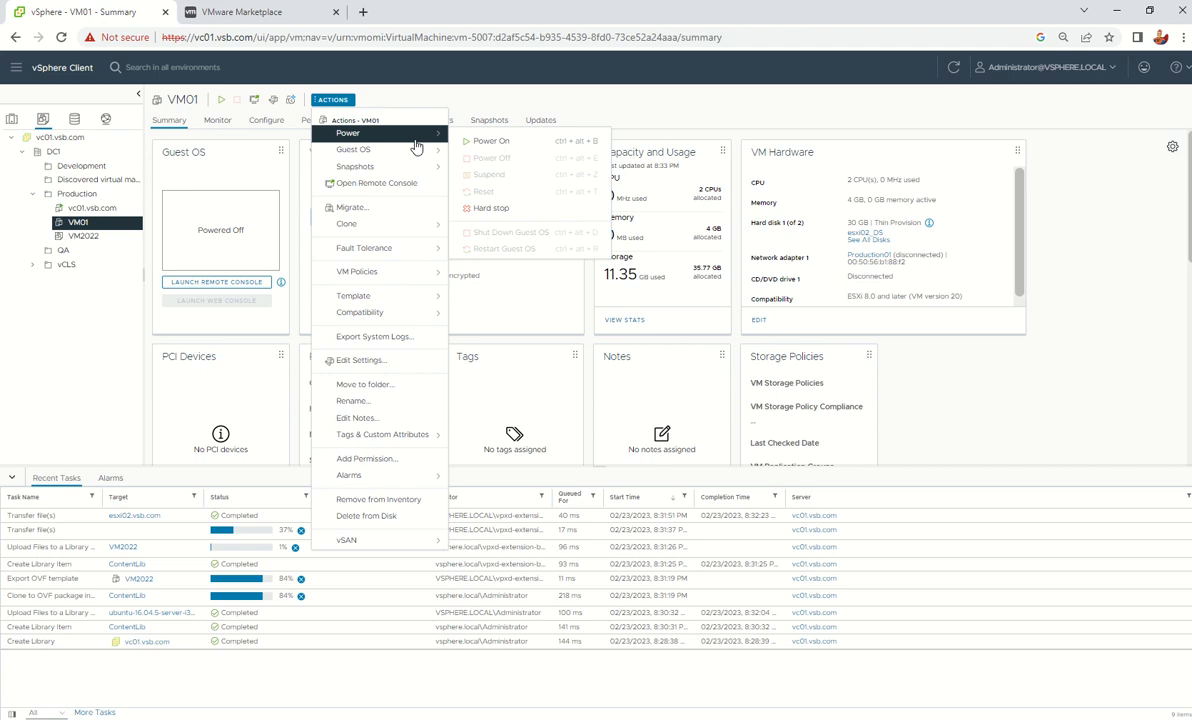
left_click(494, 145)
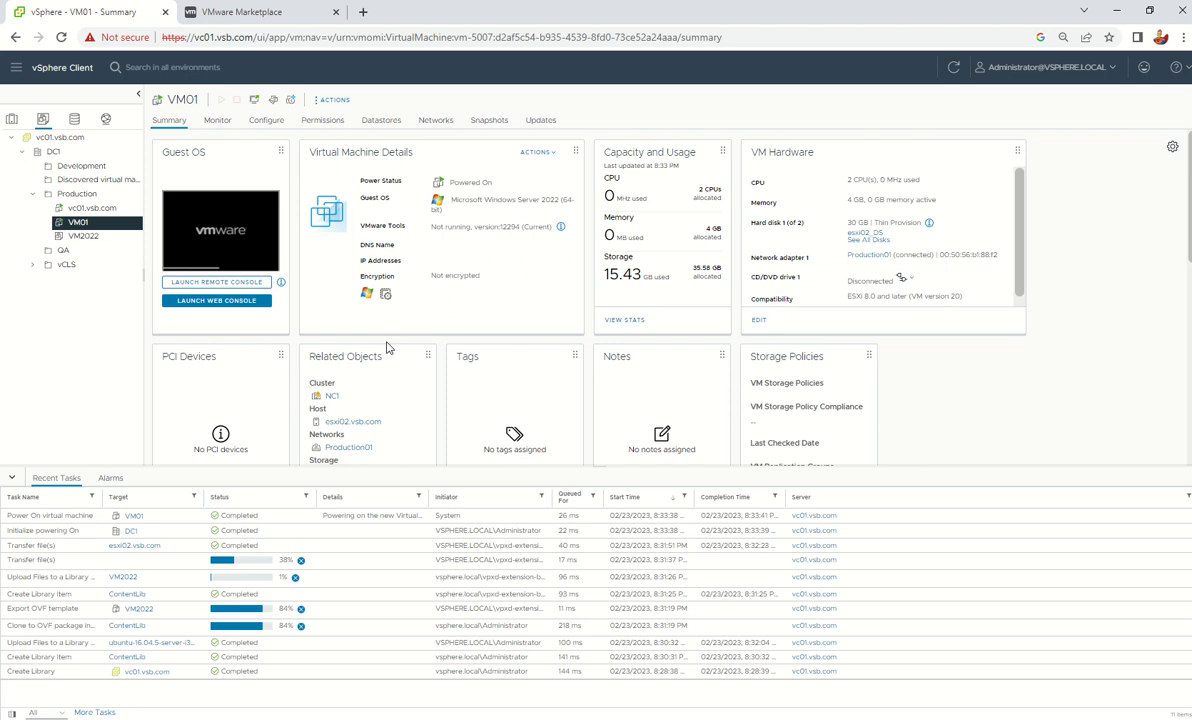
left_click(205, 300)
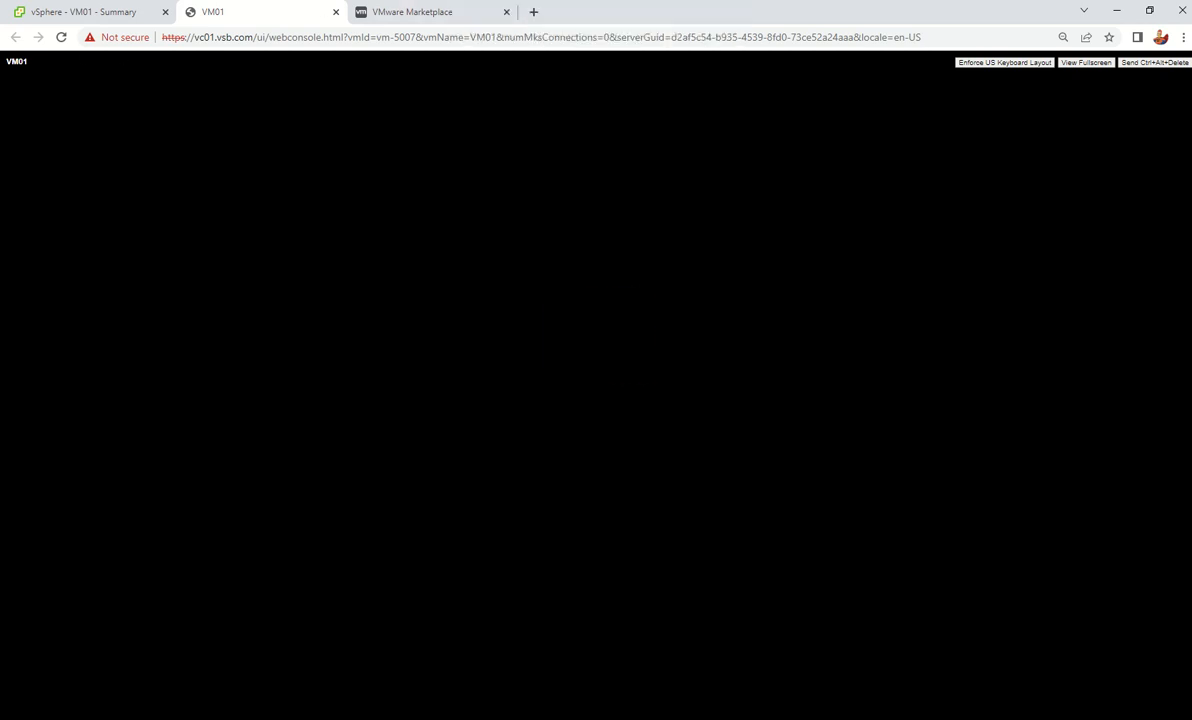
Follow VM01's boot by switching between its vSphere Summary tab and its web console
left_click(80, 15)
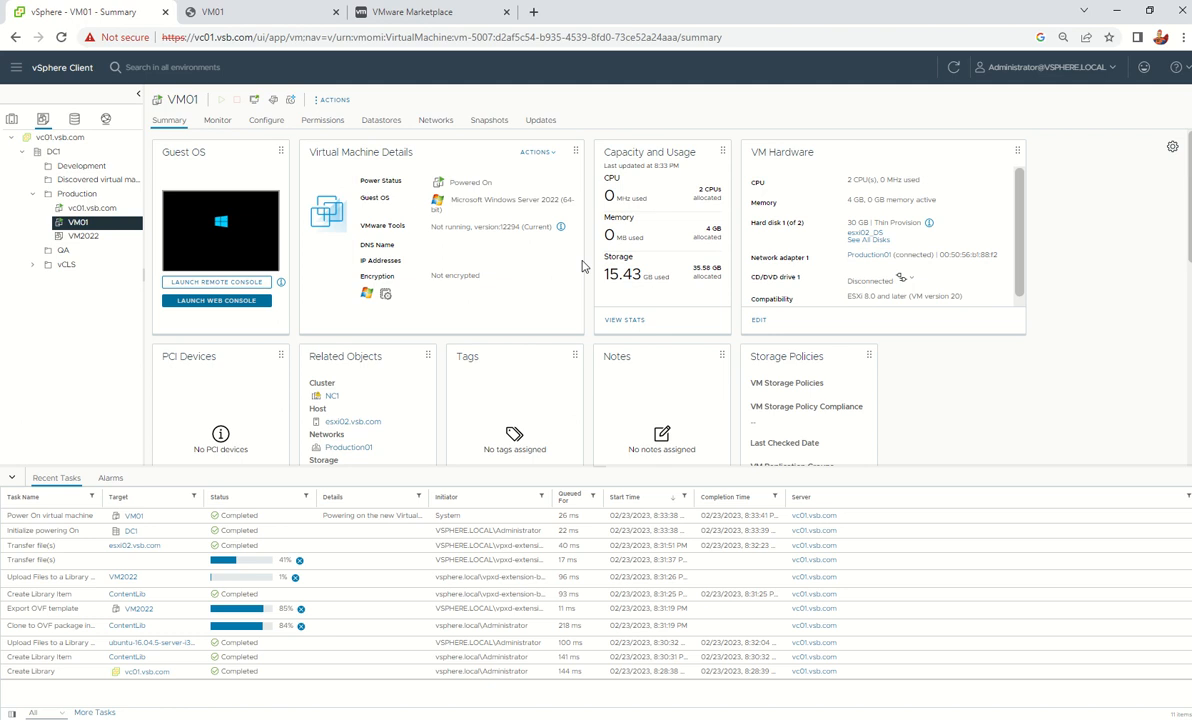
left_click(308, 16)
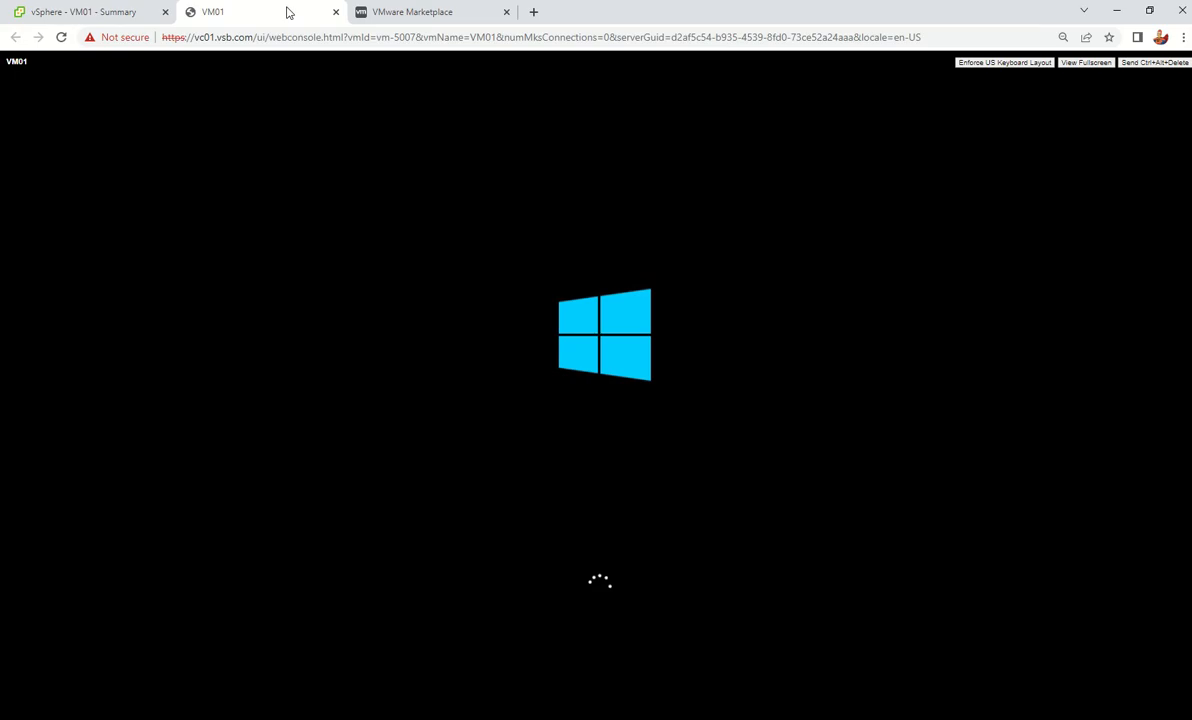
left_click(104, 12)
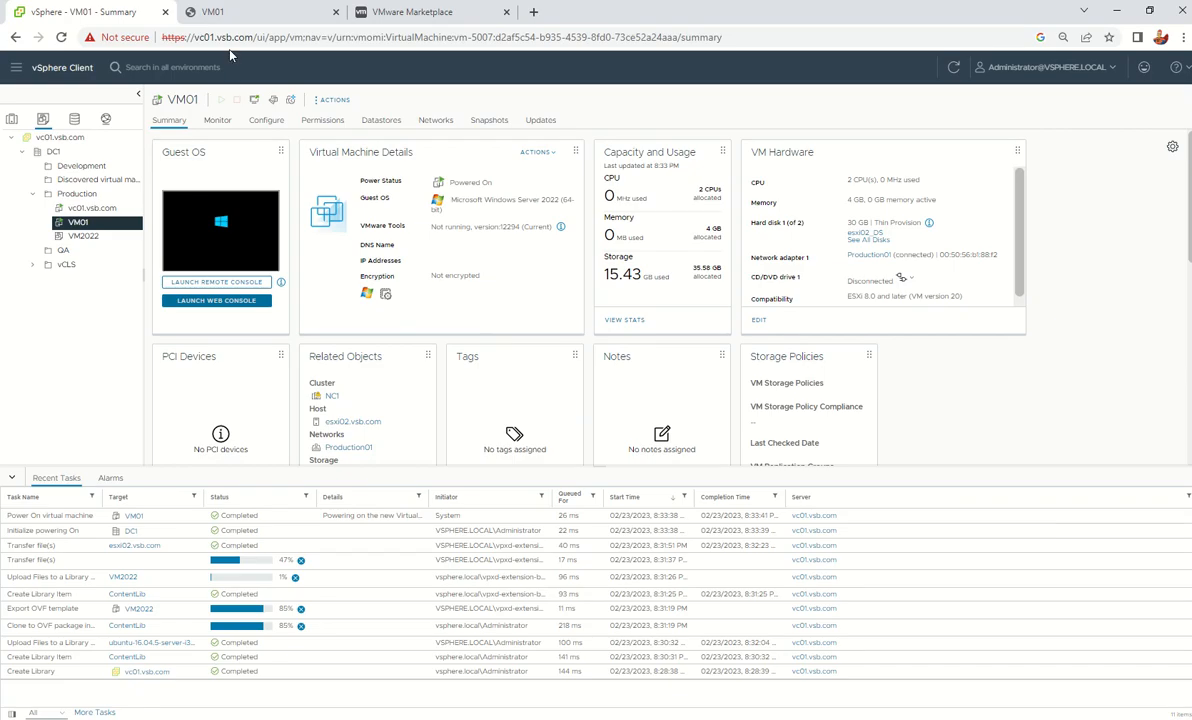
left_click(233, 16)
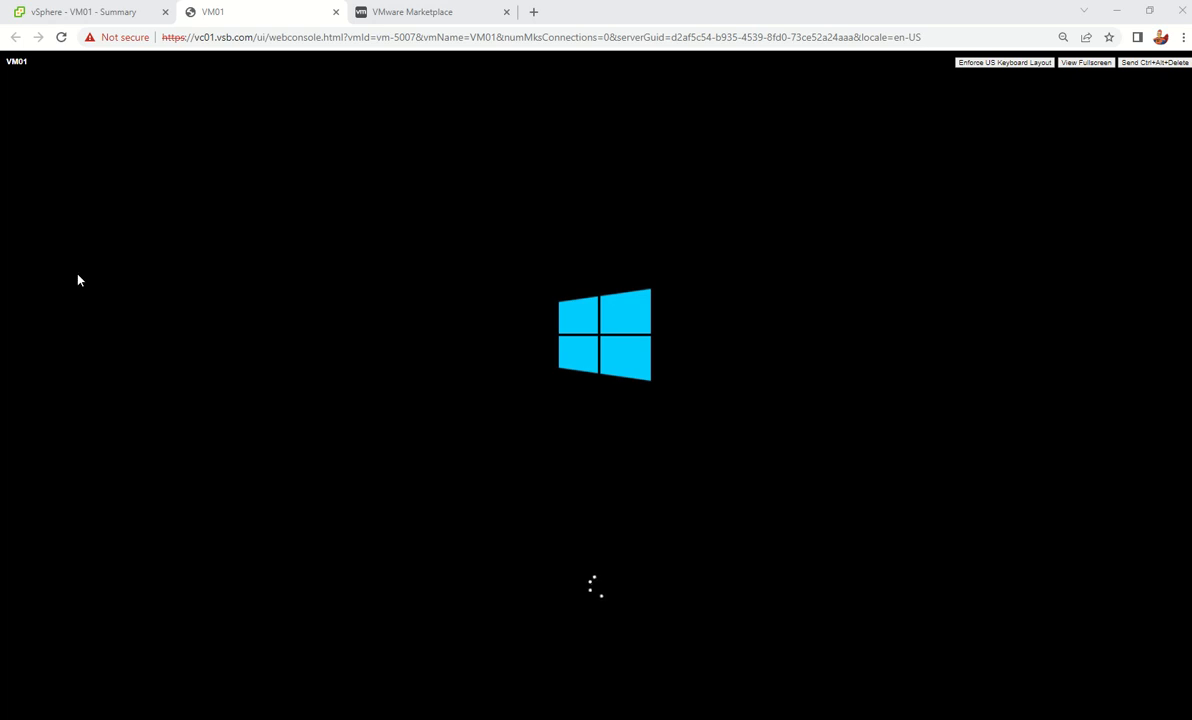
Sign in to VM01's Windows console with the administrator password, then return to VM01's vSphere summary
mouse_move(533, 3)
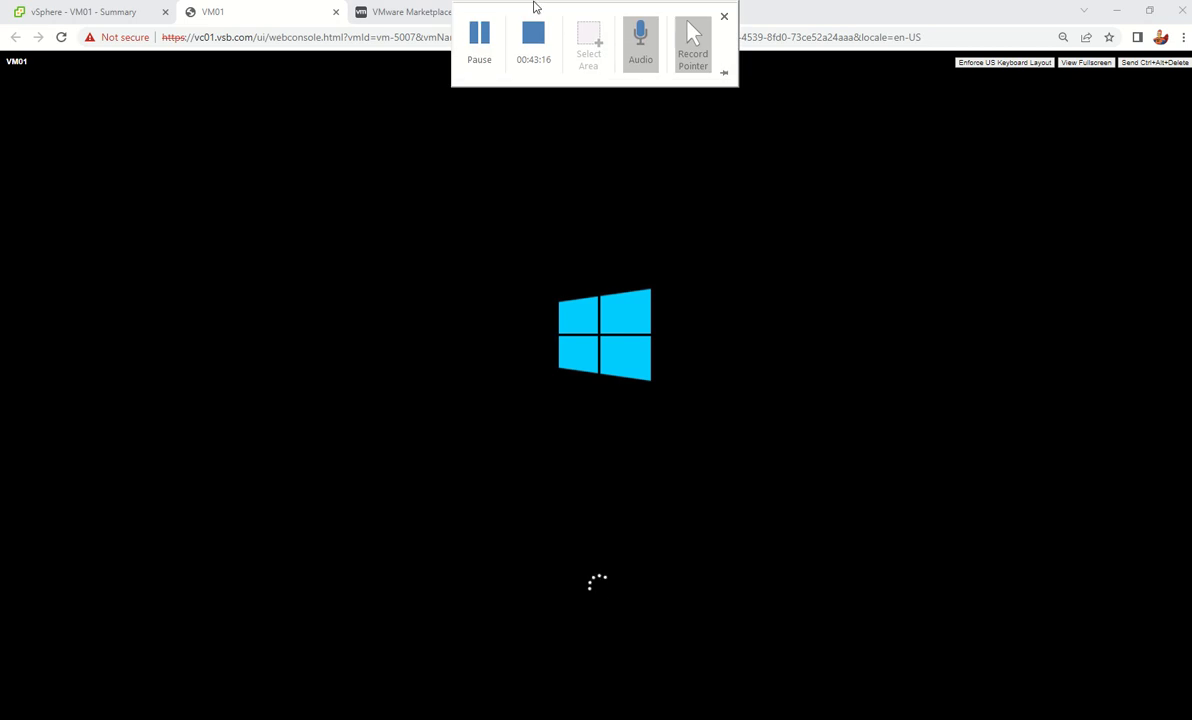
left_click(479, 43)
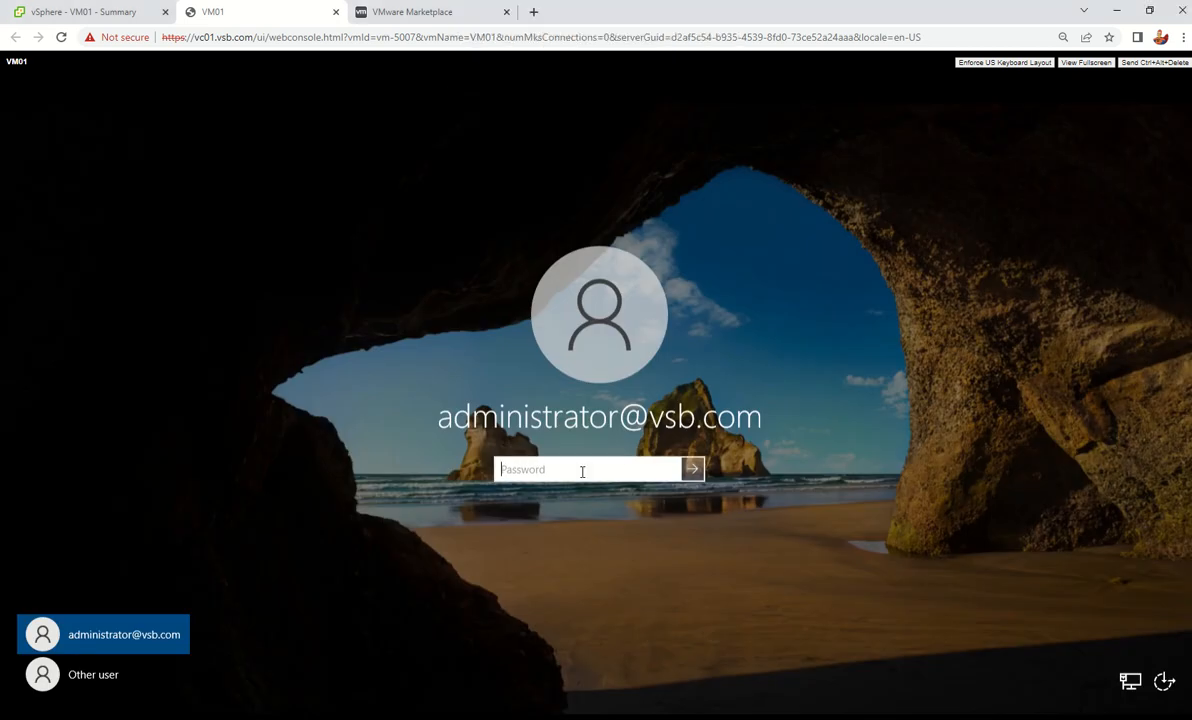
type("*")
key("Return")
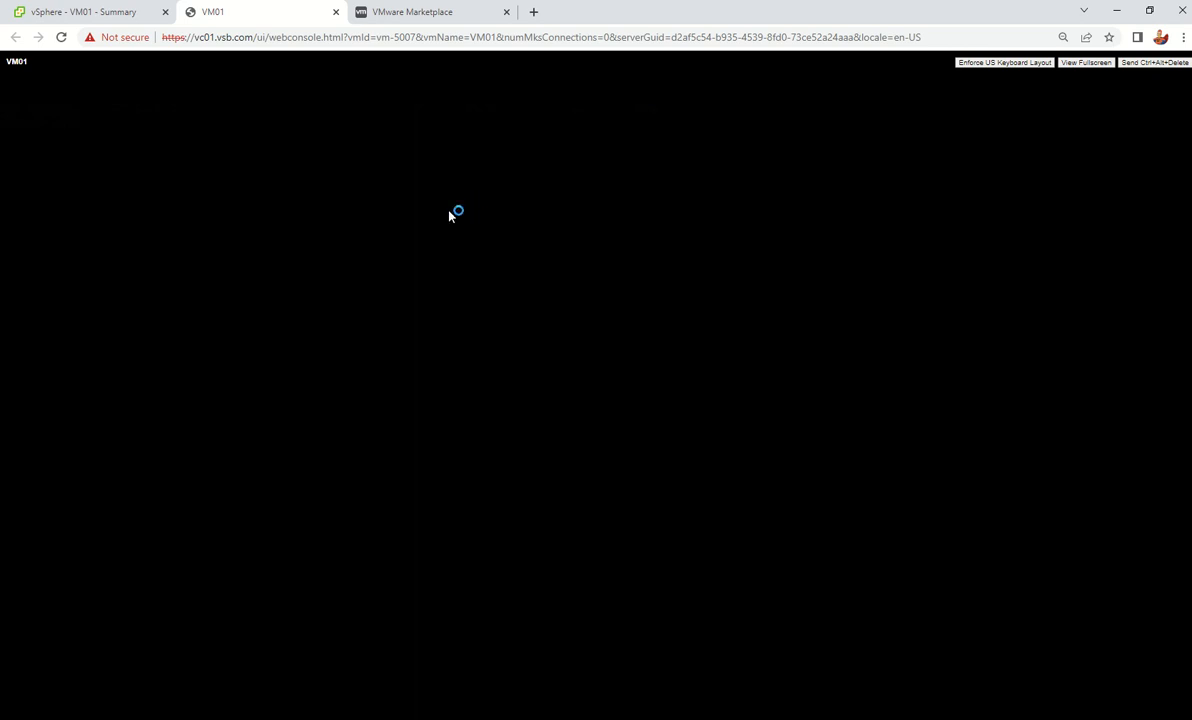
mouse_move(522, 45)
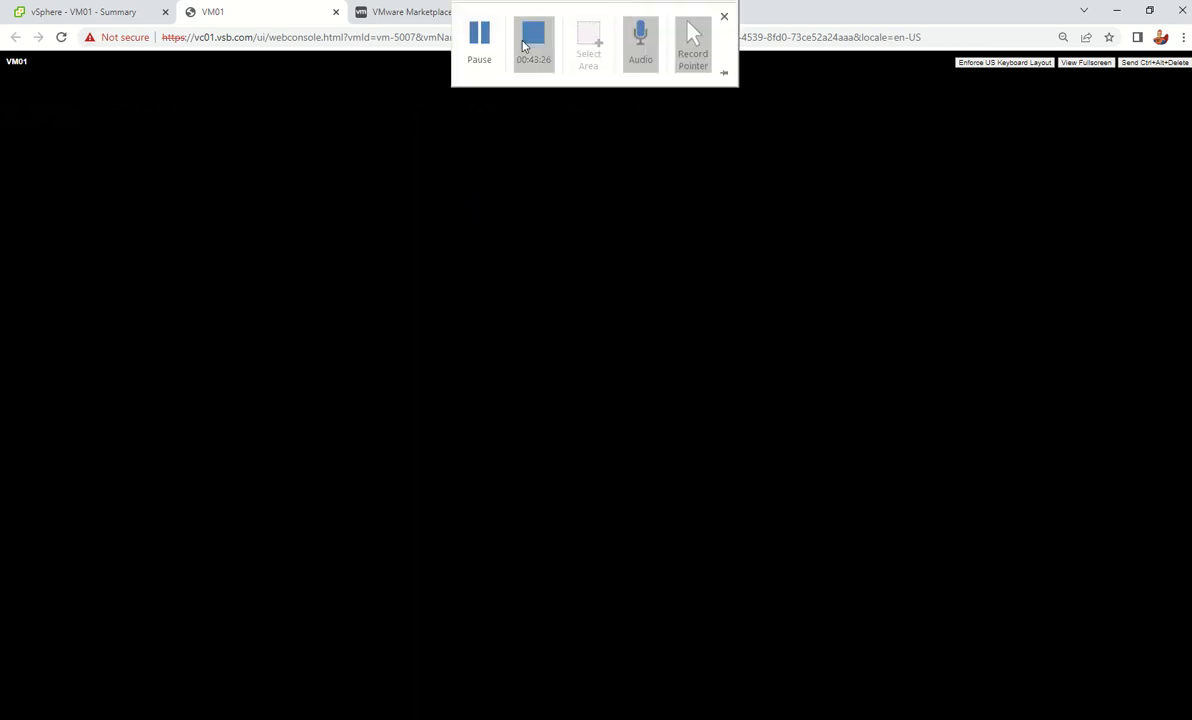
left_click(95, 12)
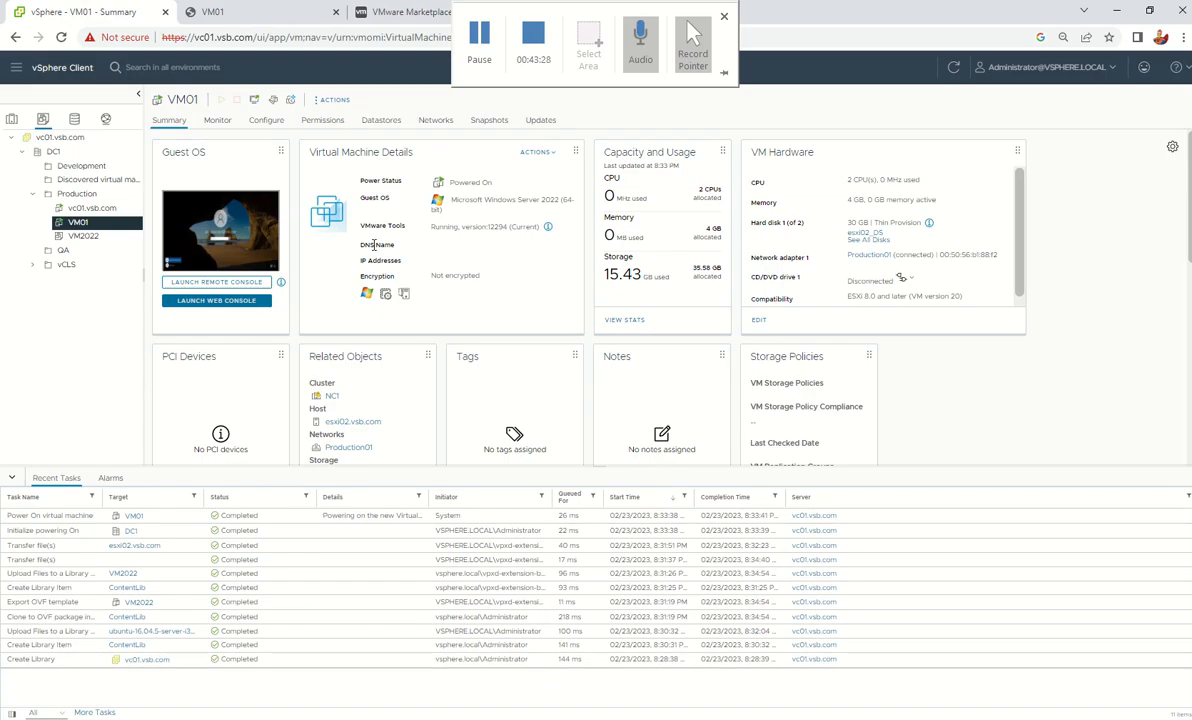
left_click(333, 100)
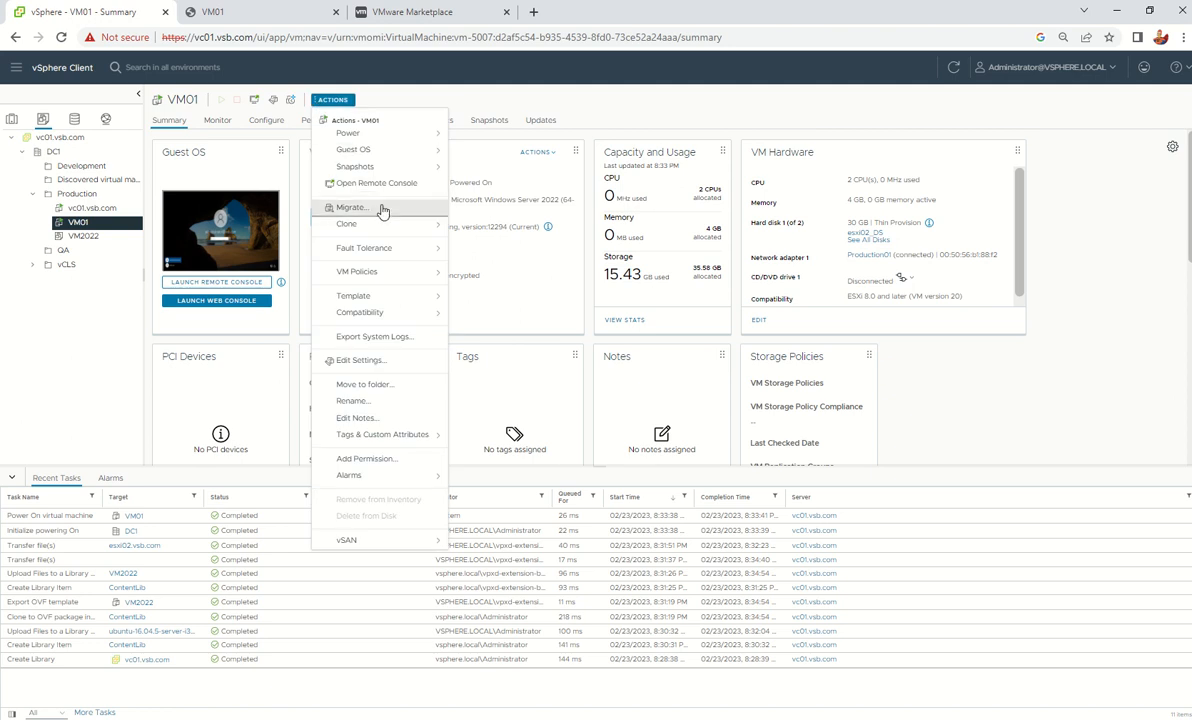
Add the 9.92 GB LUN 5 to VM01 as a new RDM hard disk via Edit Settings
left_click(528, 93)
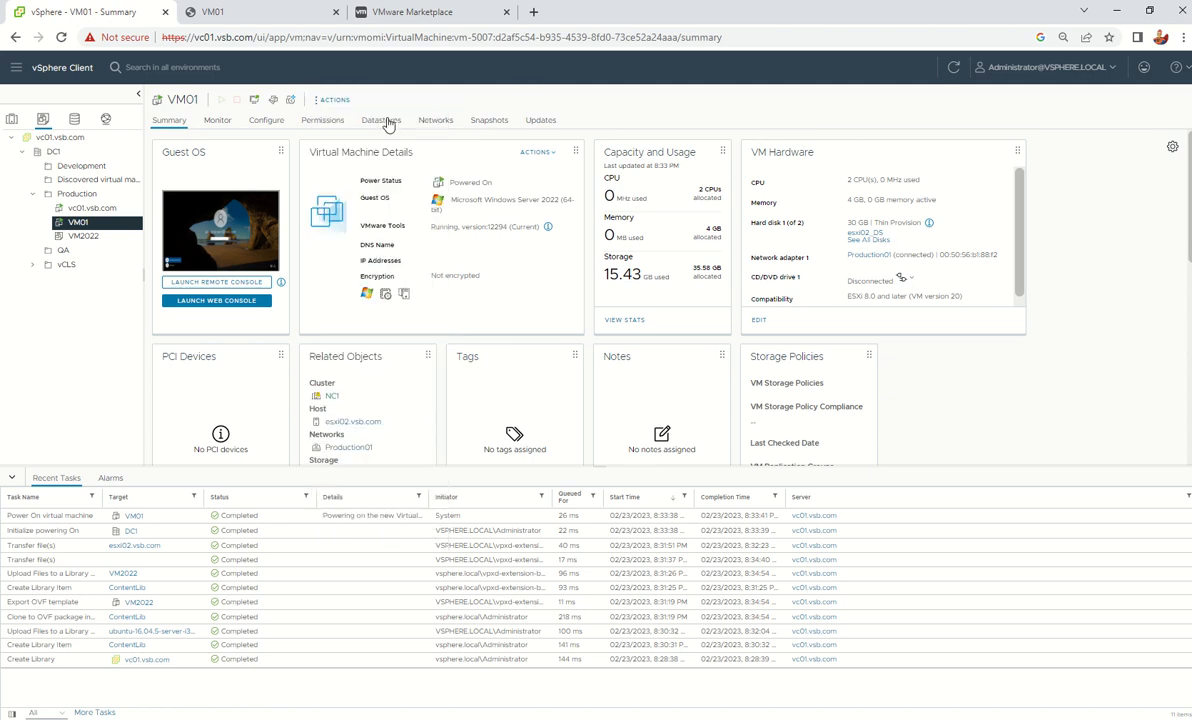
left_click(330, 100)
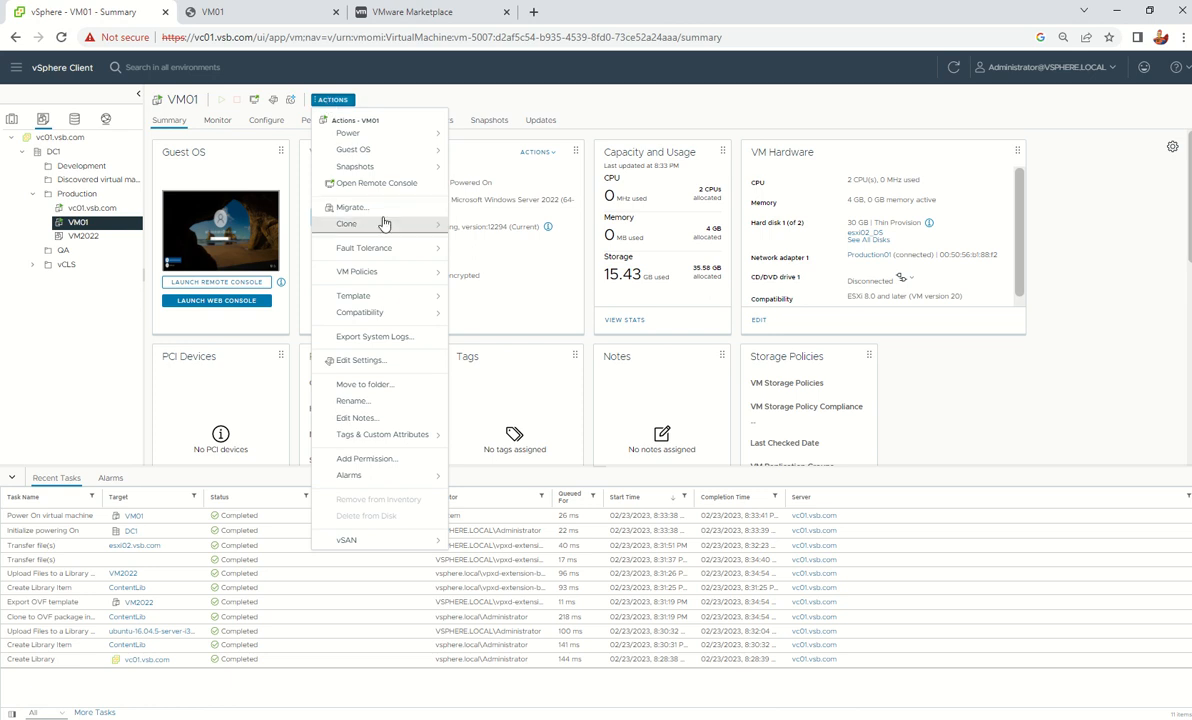
left_click(356, 362)
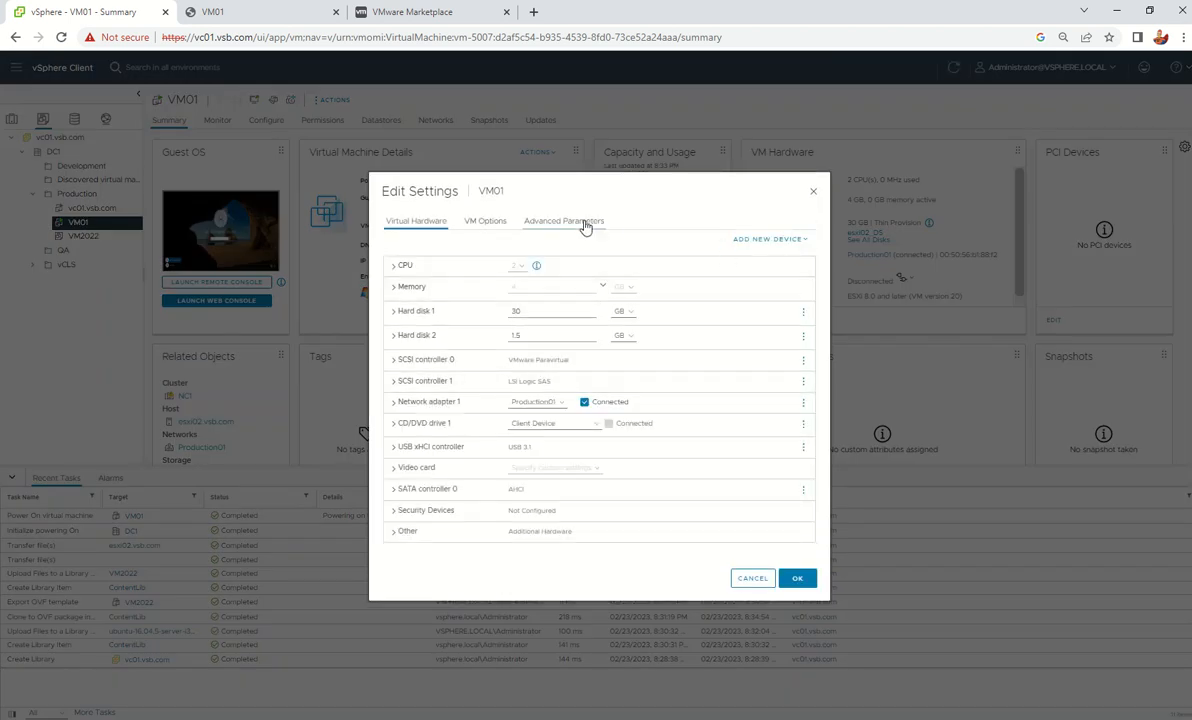
left_click(760, 240)
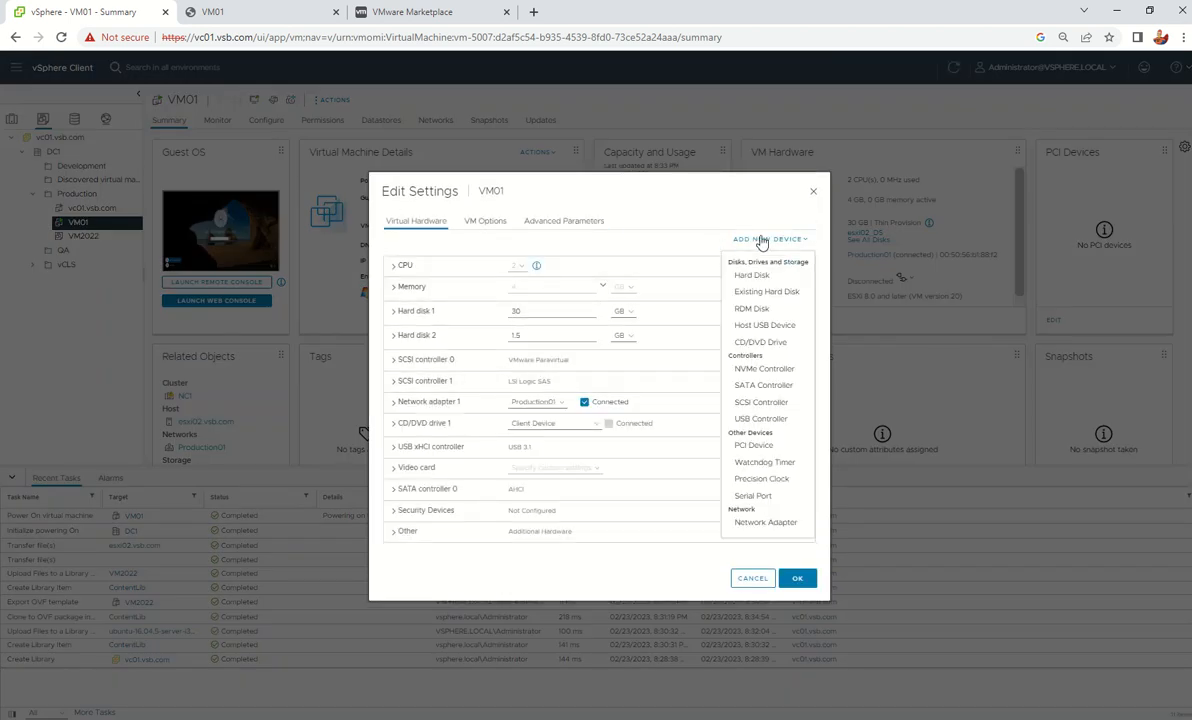
left_click(758, 311)
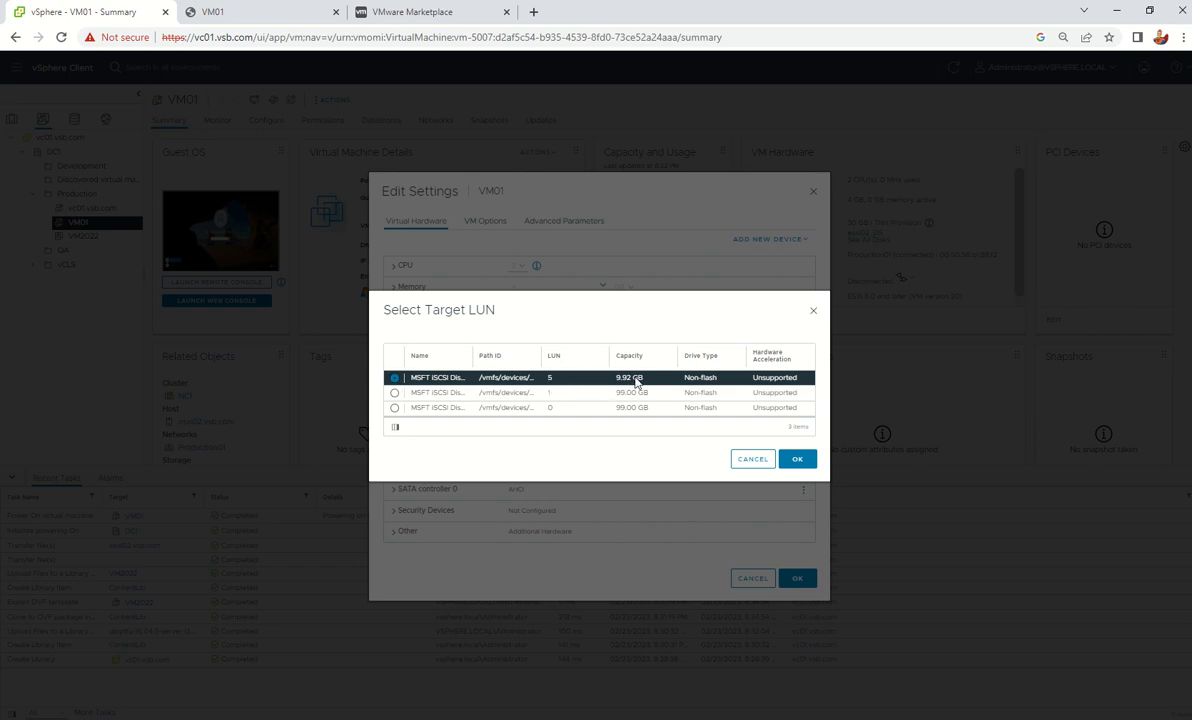
left_click(797, 458)
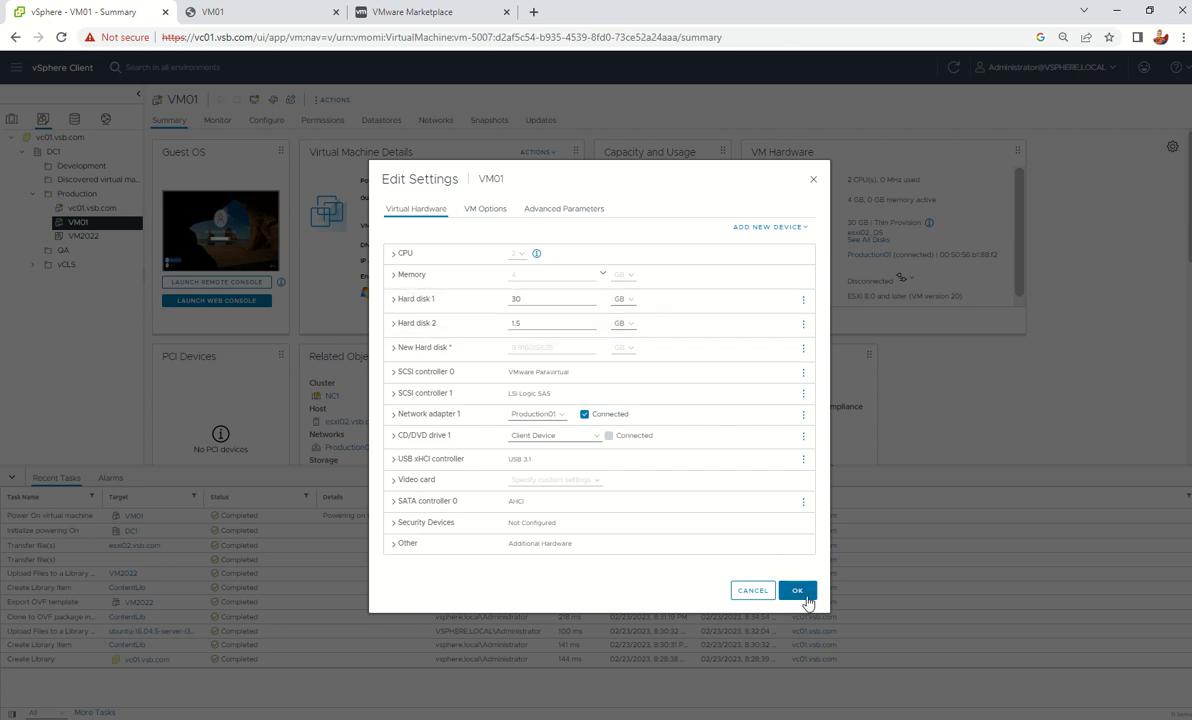
left_click(797, 591)
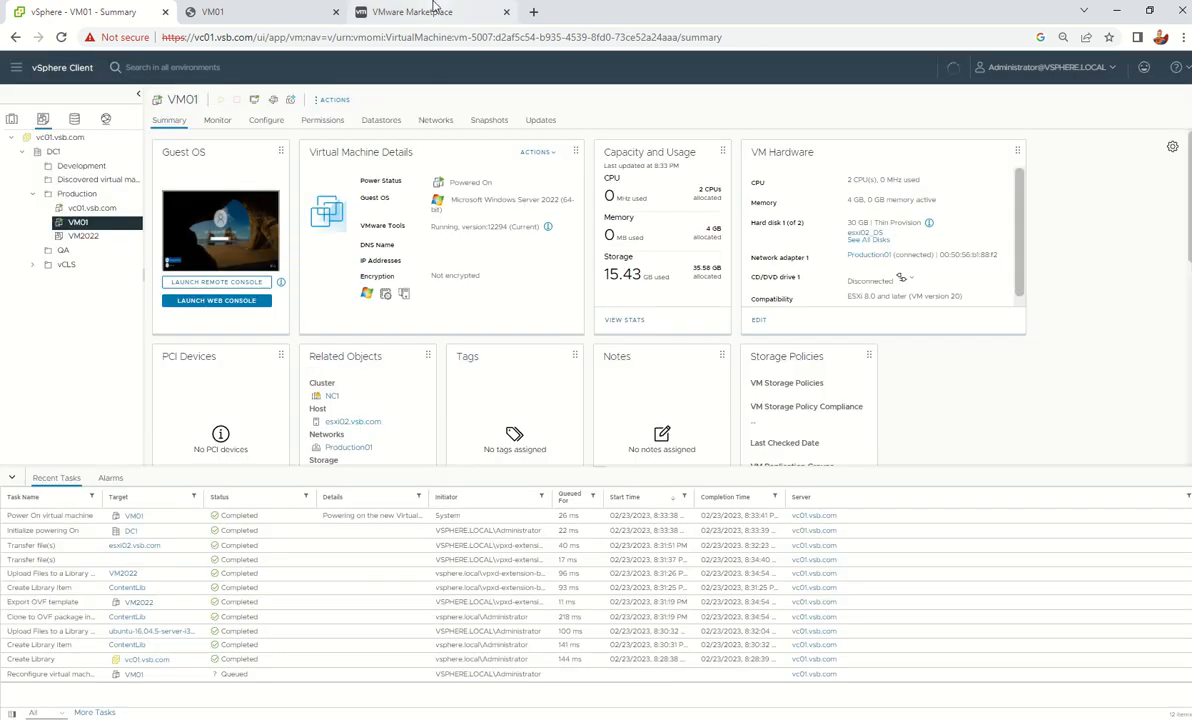
left_click(291, 6)
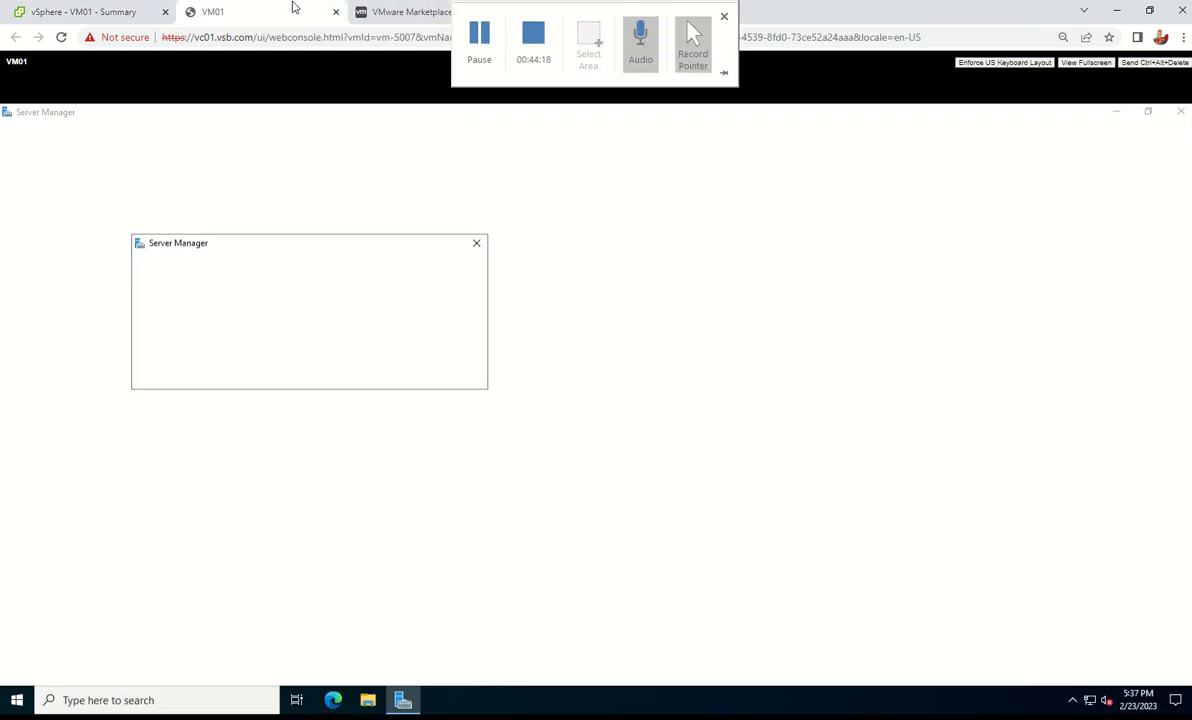
Dismiss the Windows Admin Center notice and launch Disk Management (diskmgmt.msc) maximized
left_click(477, 244)
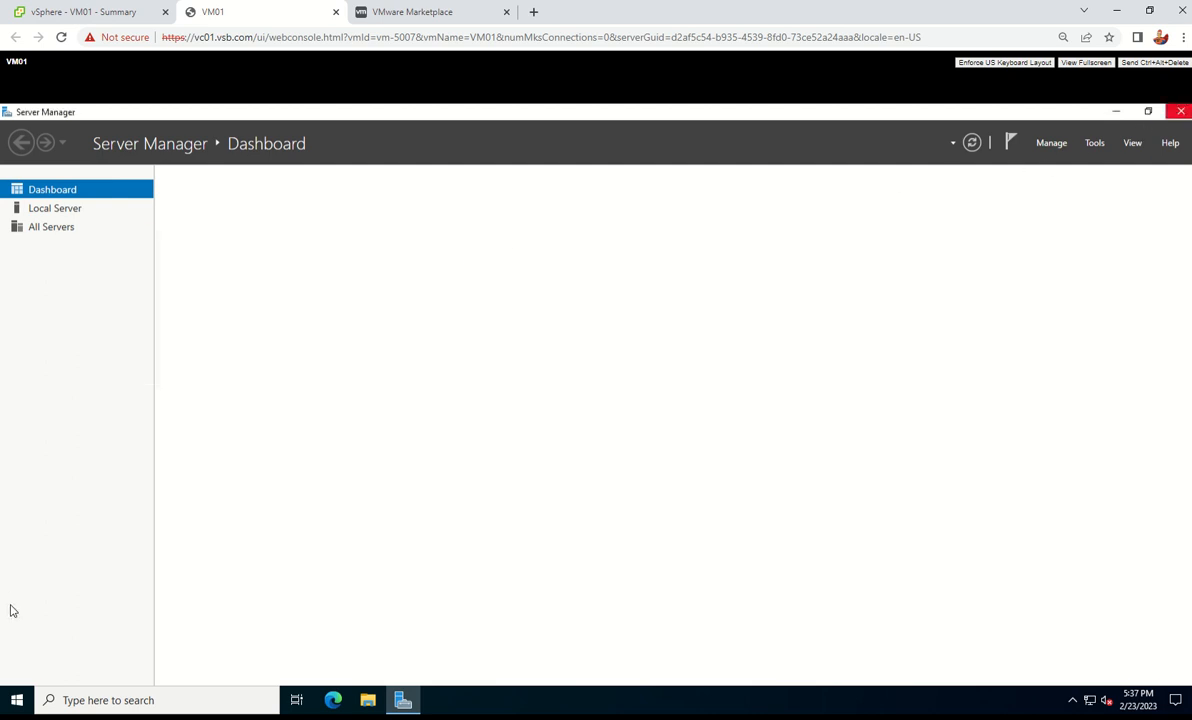
right_click(21, 699)
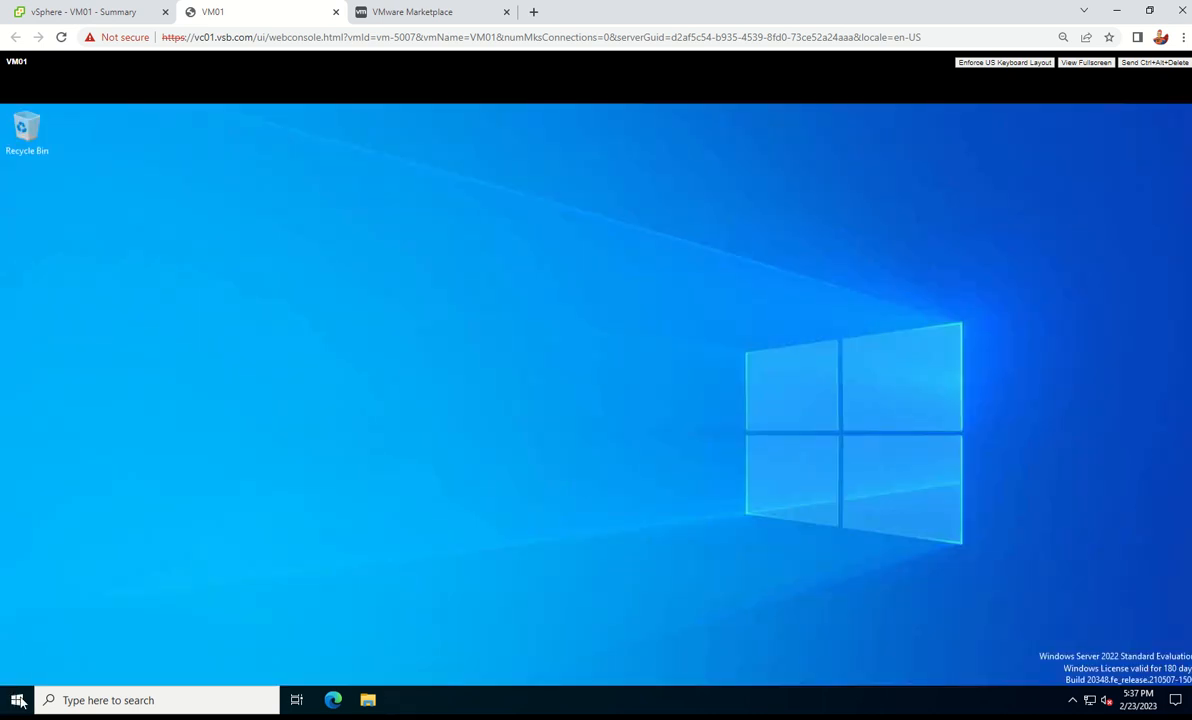
left_click(28, 628)
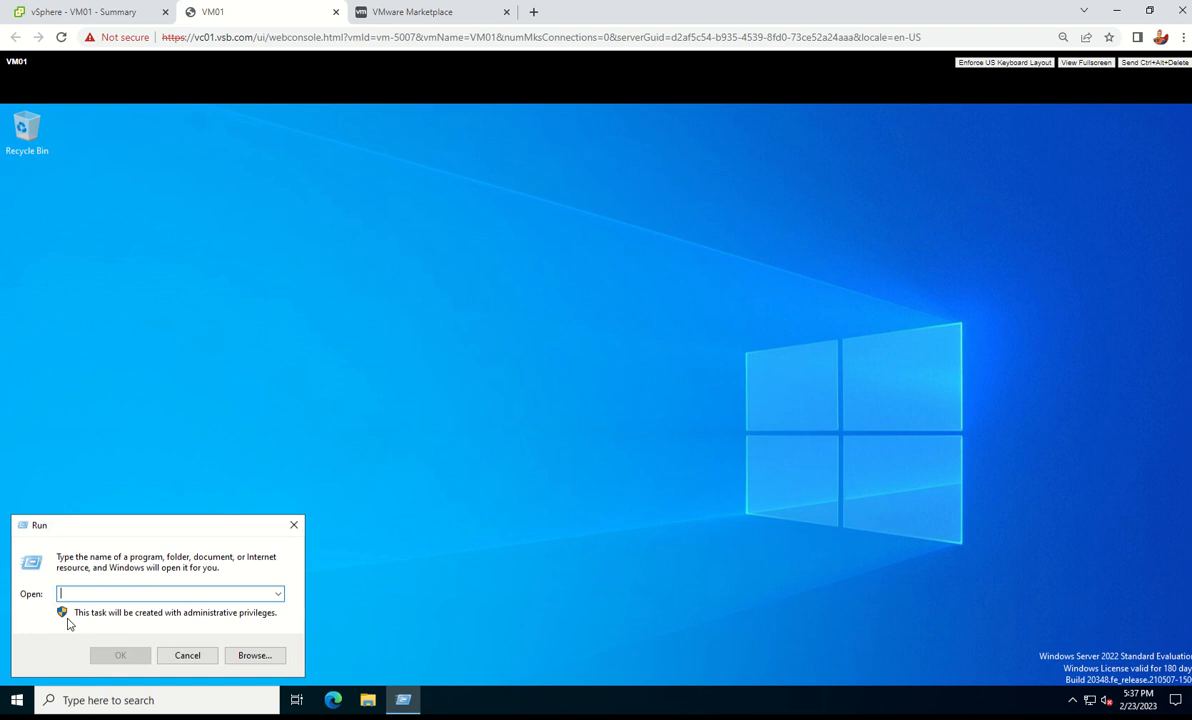
type("diskmgmt")
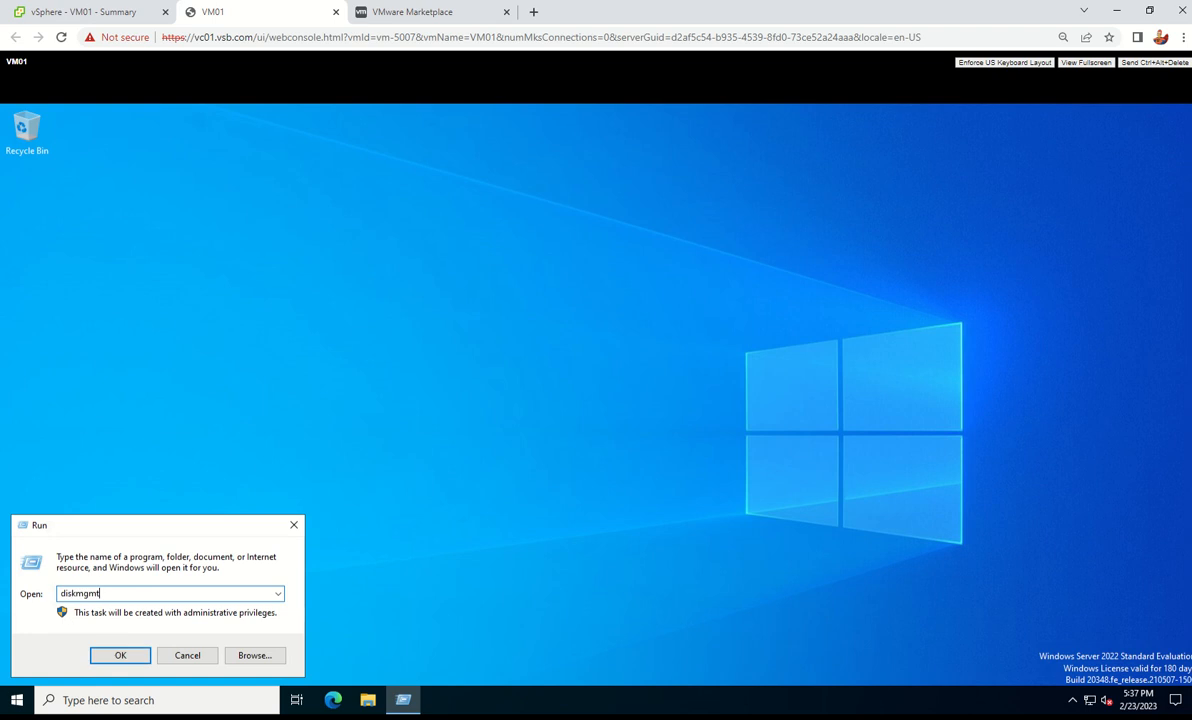
type(".msc")
key("Return")
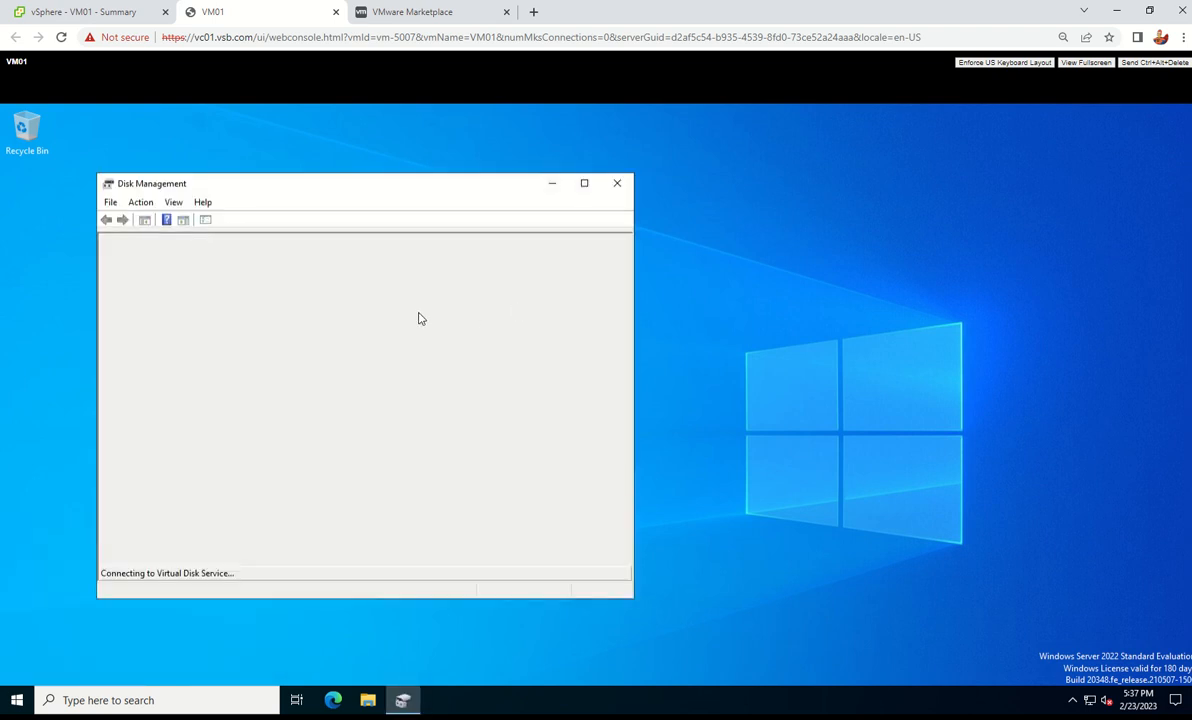
left_click(583, 184)
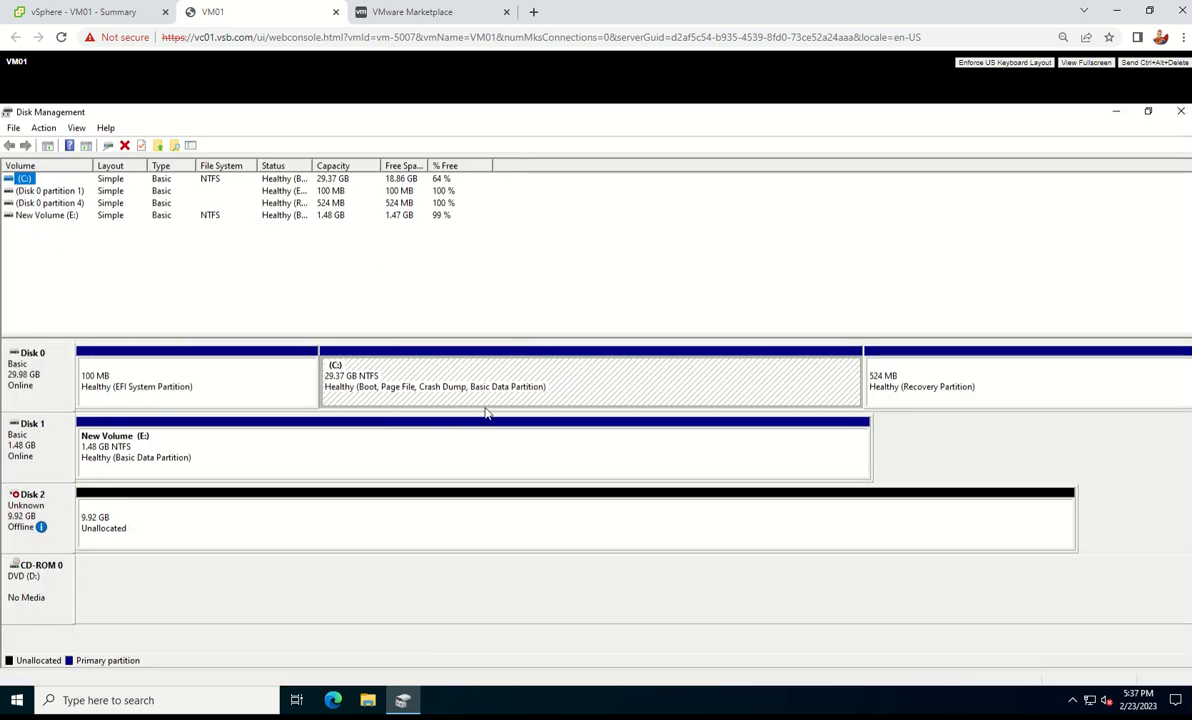
Bring Disk 2 online and initialize it with the GPT partition style
right_click(129, 522)
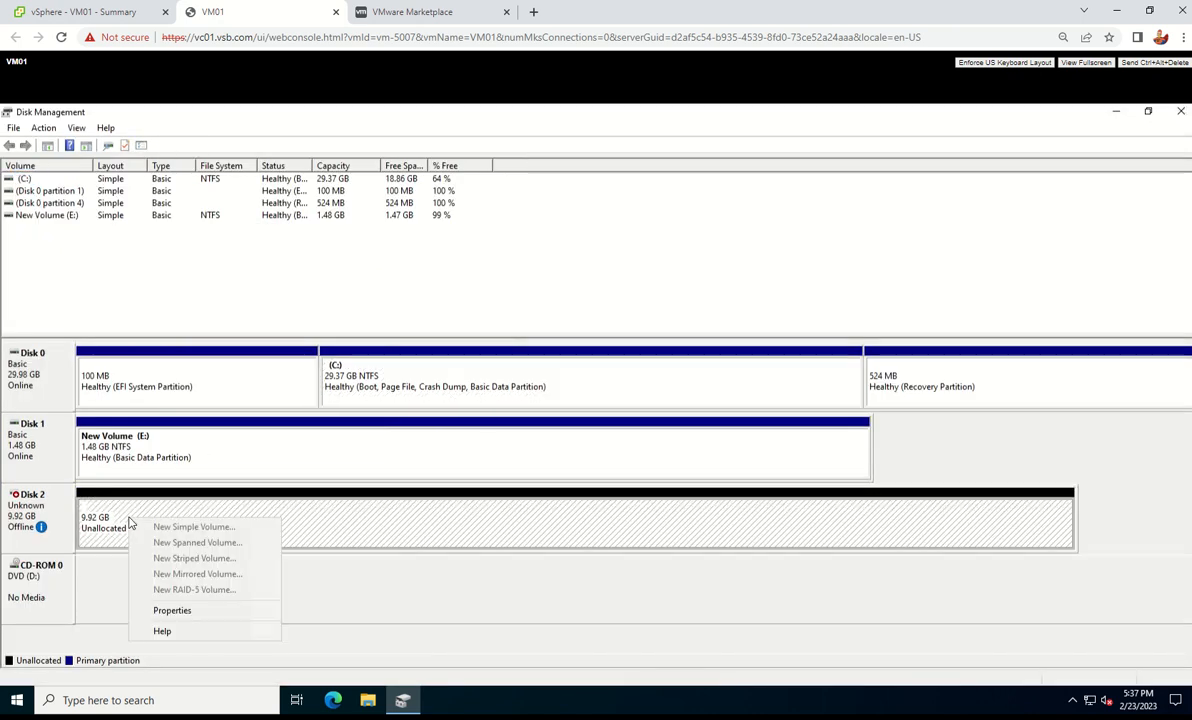
right_click(58, 512)
left_click(96, 525)
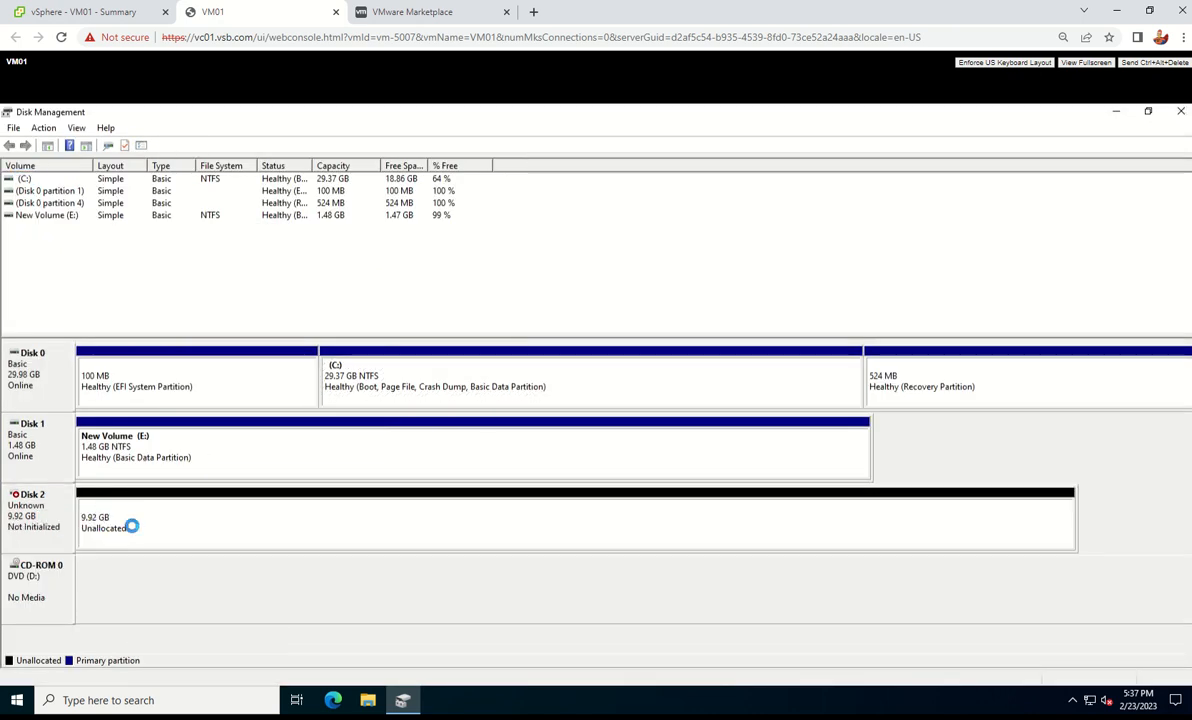
right_click(20, 500)
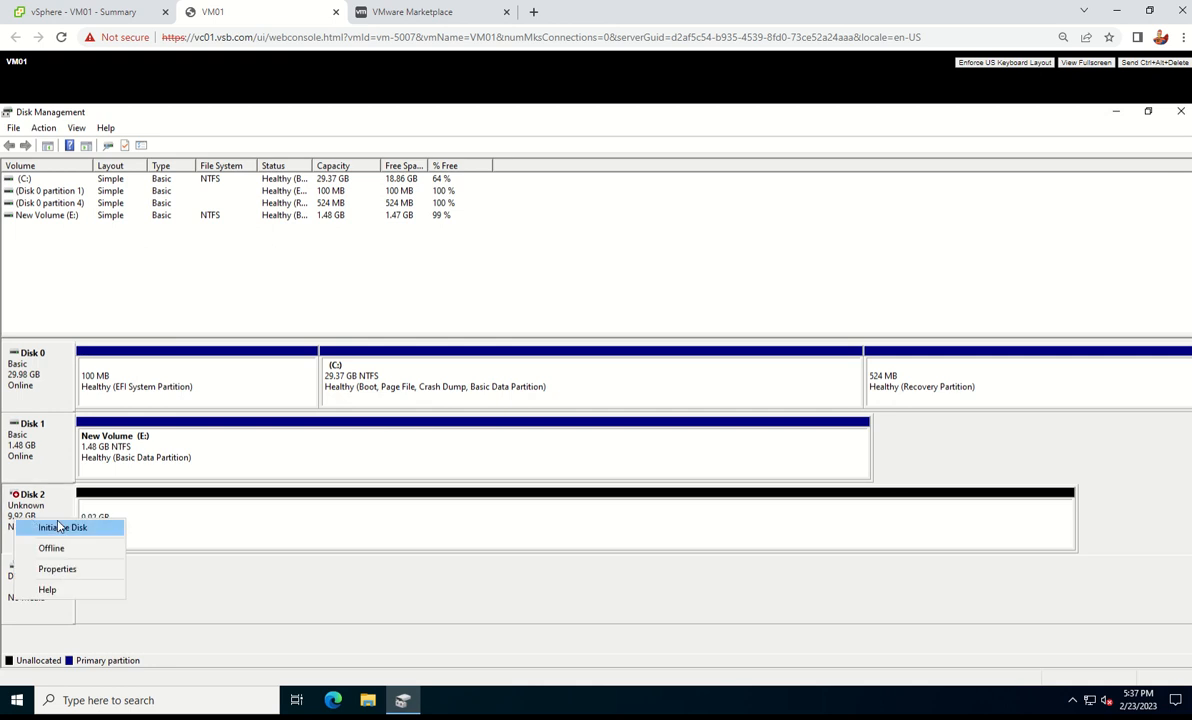
left_click(45, 512)
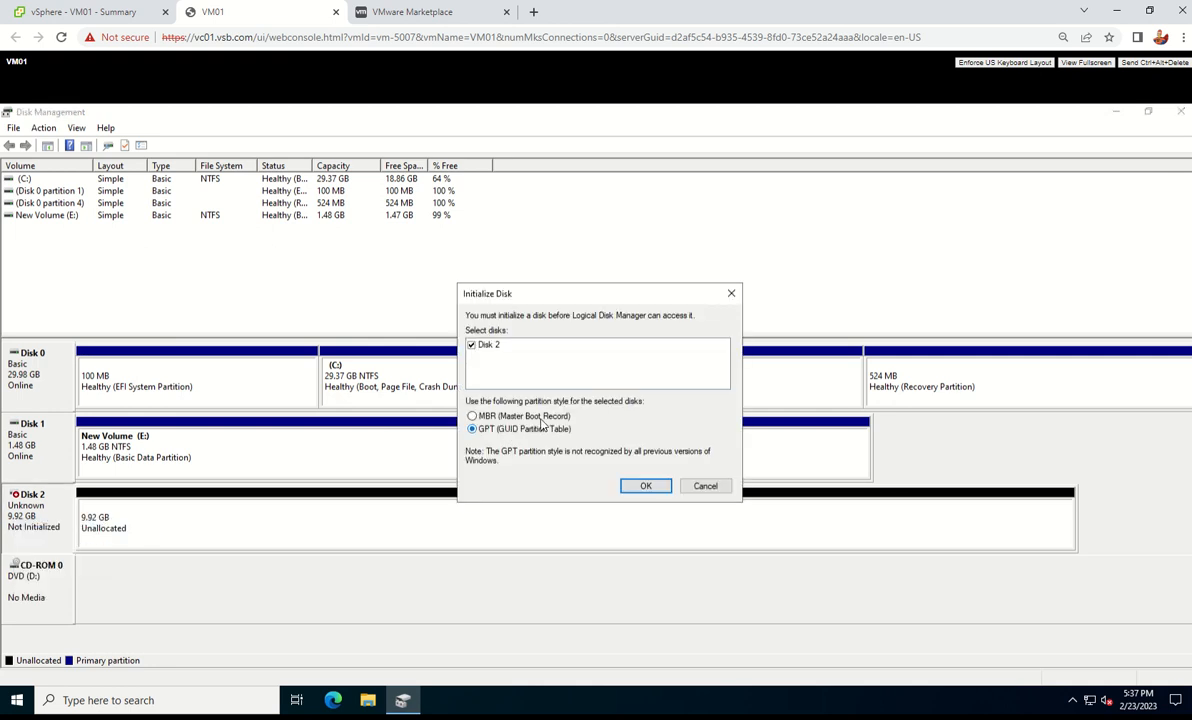
left_click(658, 486)
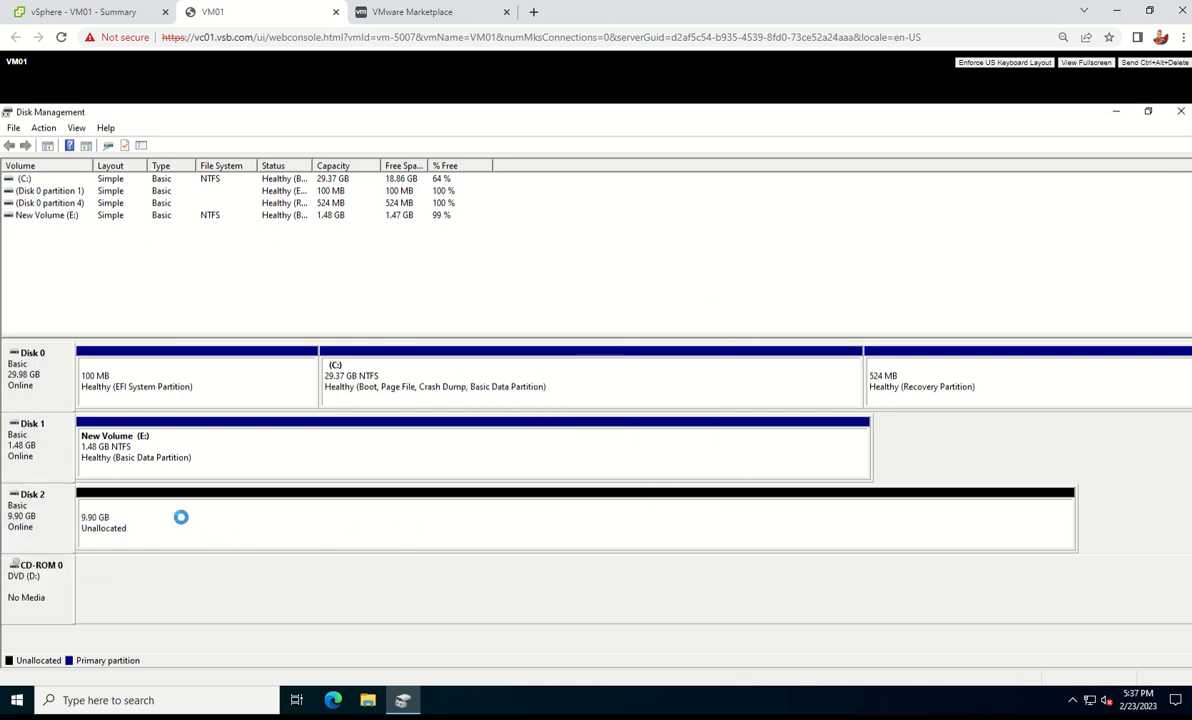
right_click(162, 518)
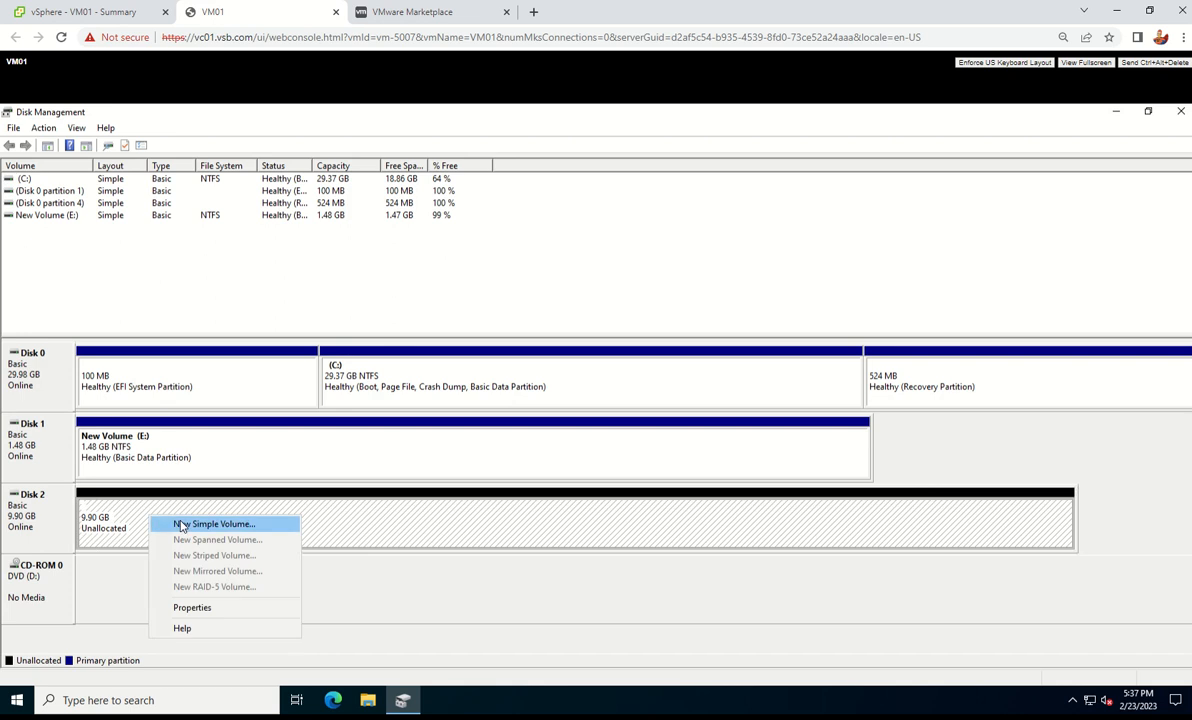
Create a full-size NTFS simple volume F: on Disk 2 with 64K allocation units
left_click(182, 524)
left_click(277, 436)
left_click(277, 436)
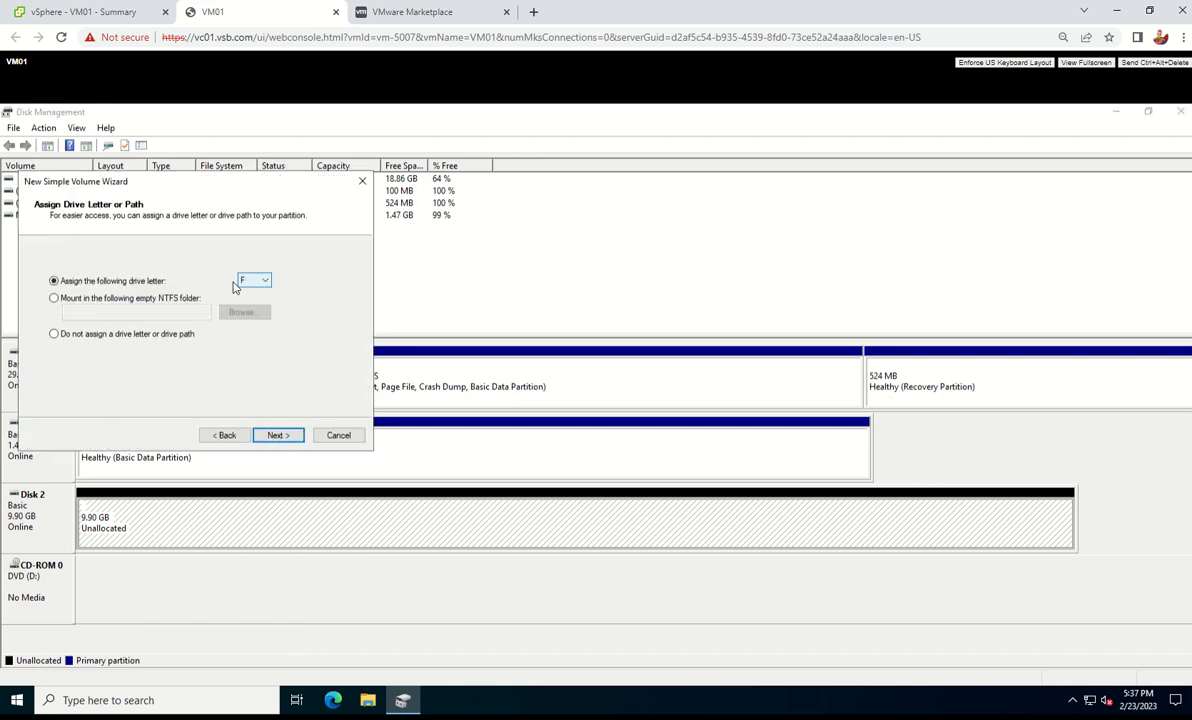
left_click(277, 436)
left_click(277, 436)
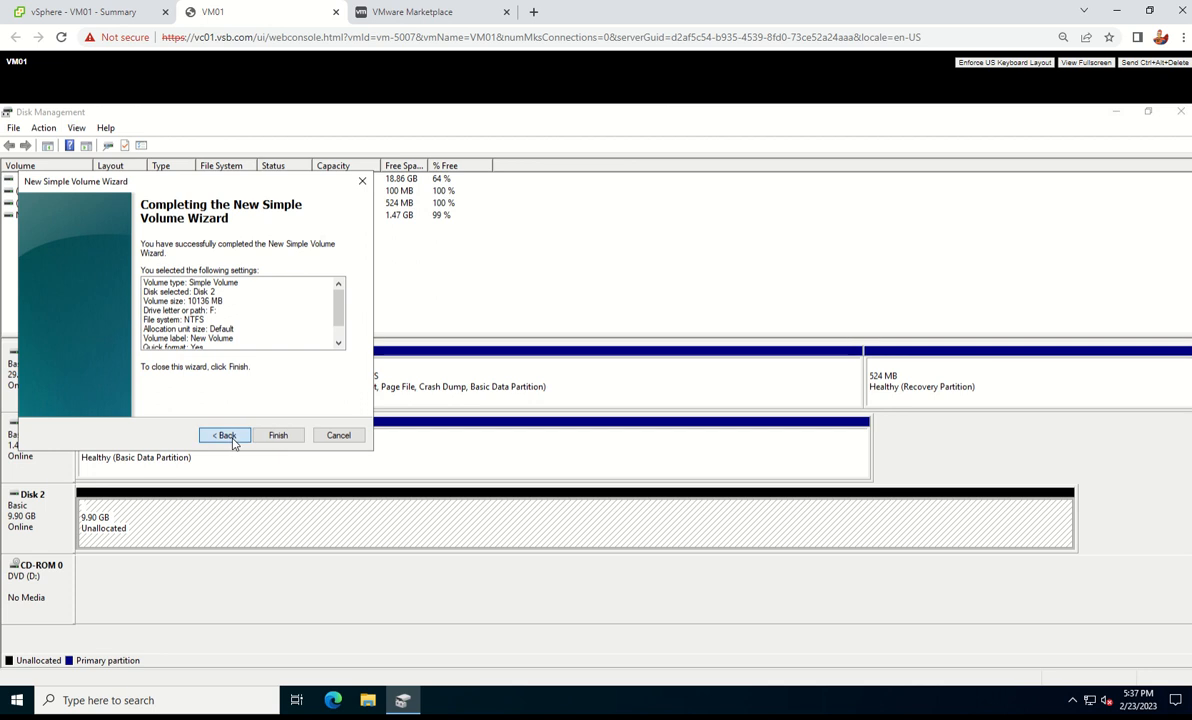
left_click(225, 435)
left_click(242, 331)
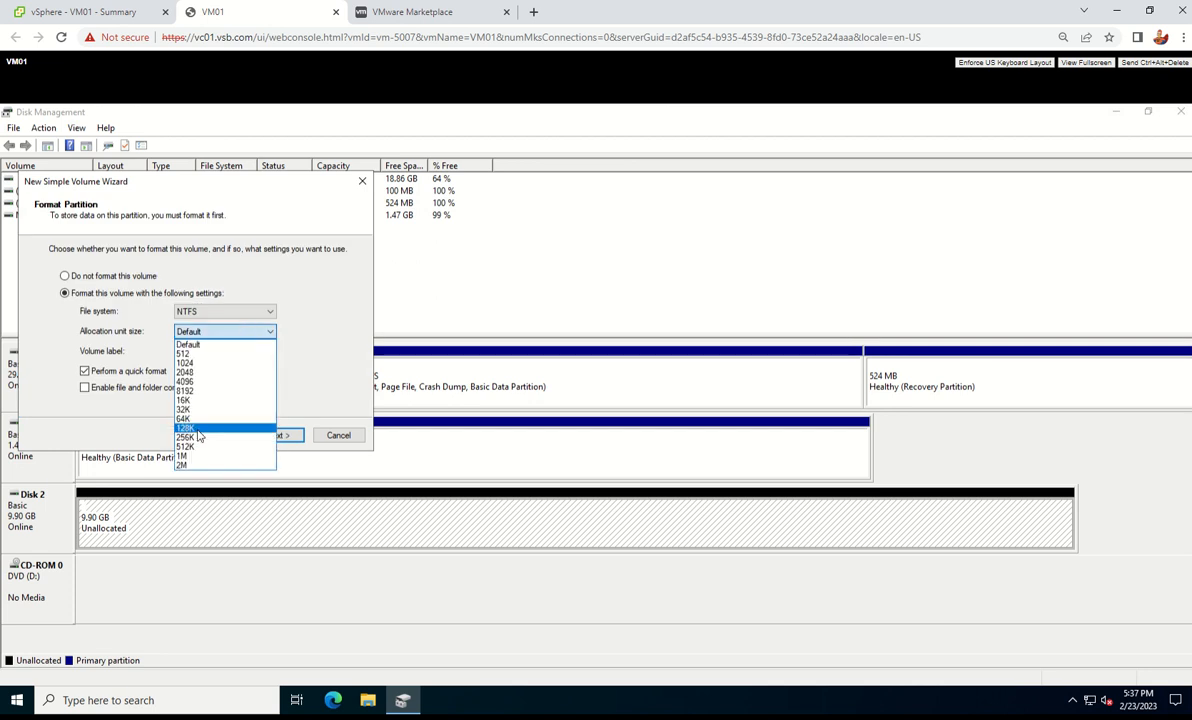
left_click(236, 420)
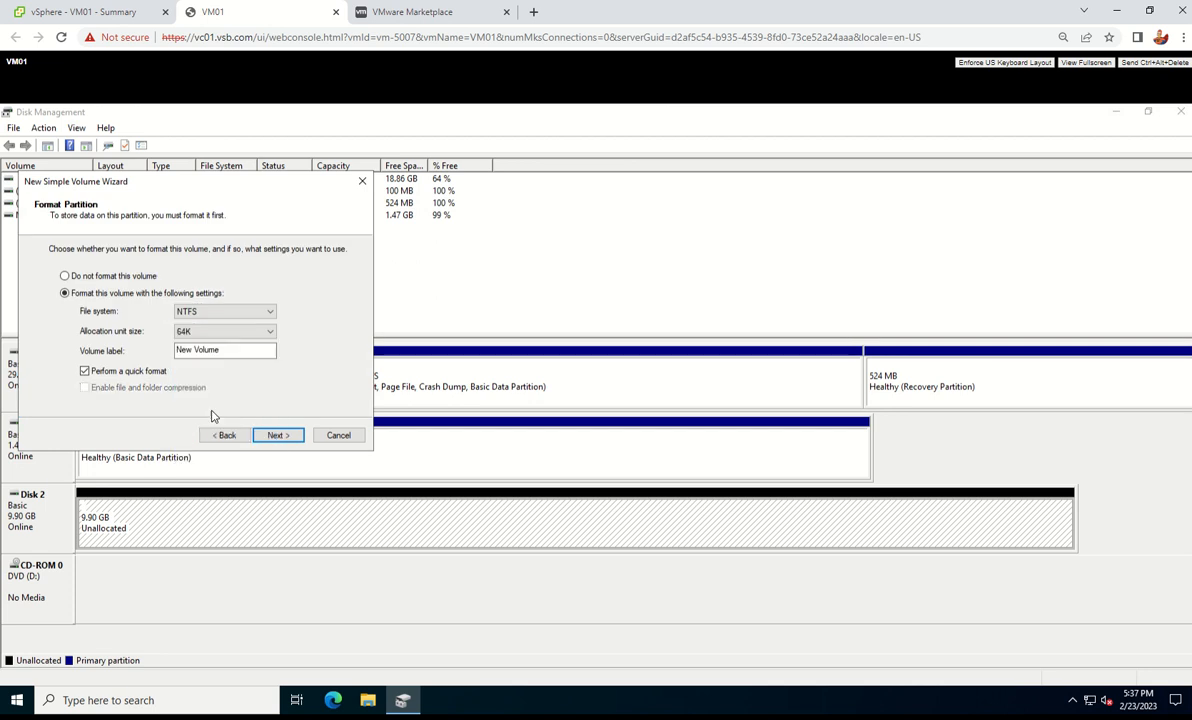
left_click(275, 436)
left_click(275, 436)
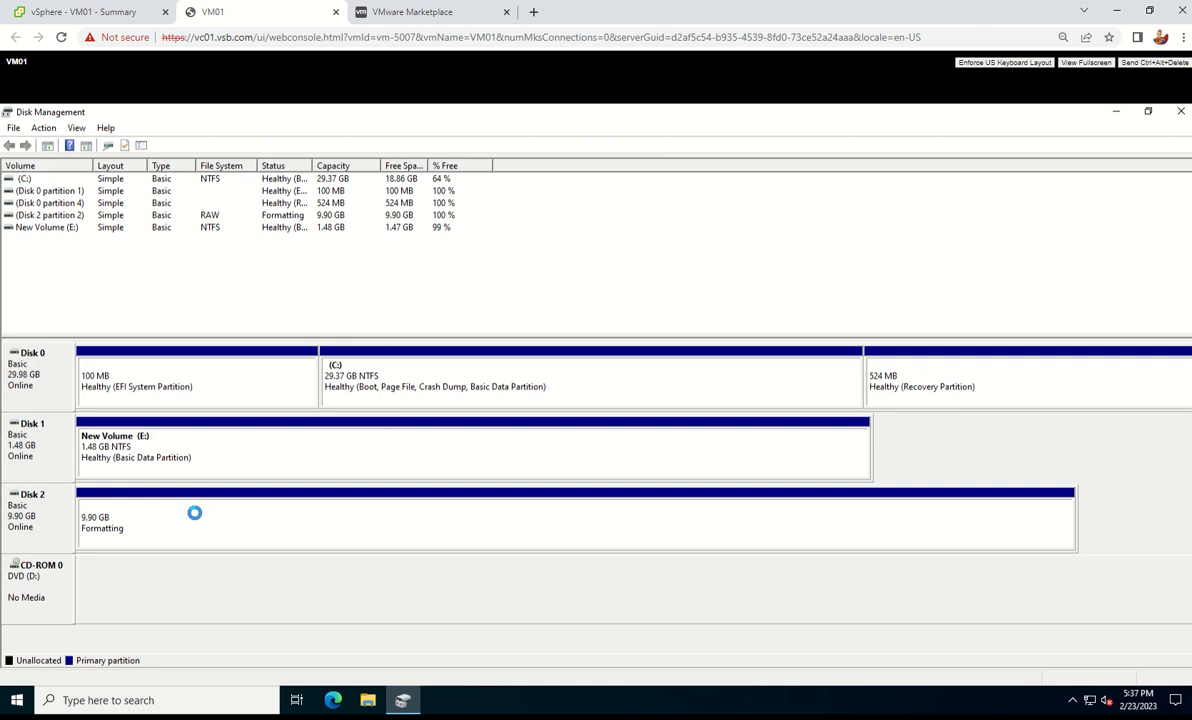
Review Disk 2's device properties: Policies, Volumes and Driver tabs, then cancel
right_click(34, 527)
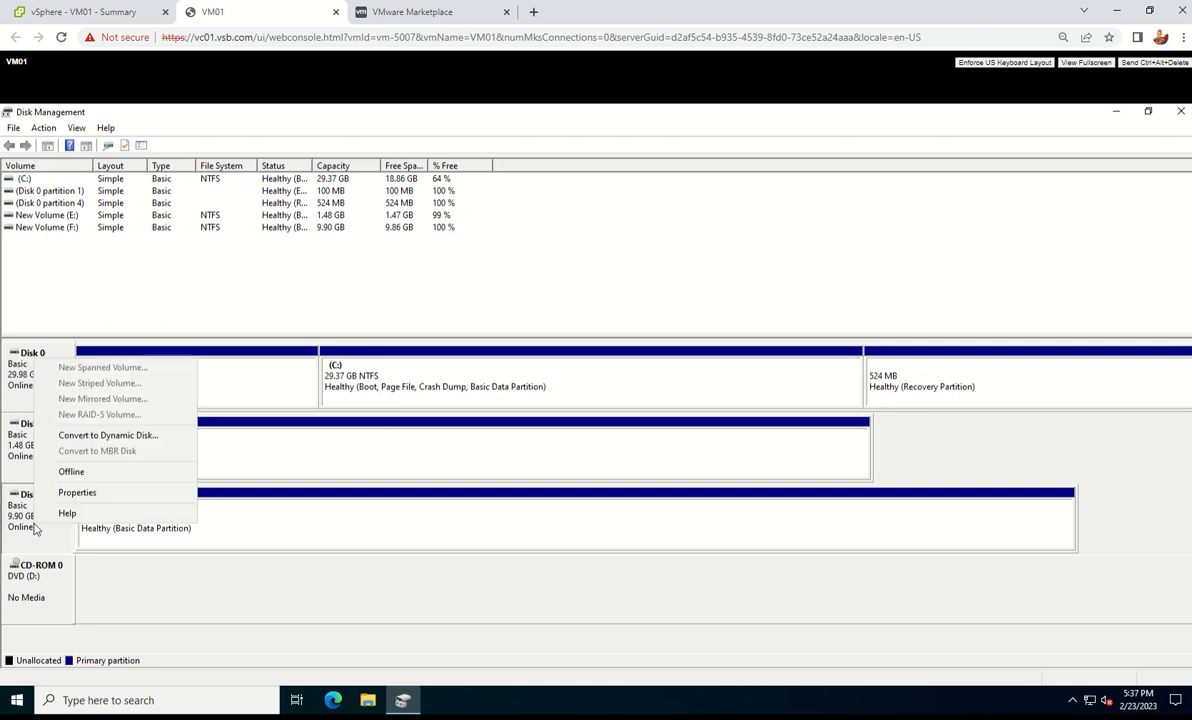
left_click(80, 488)
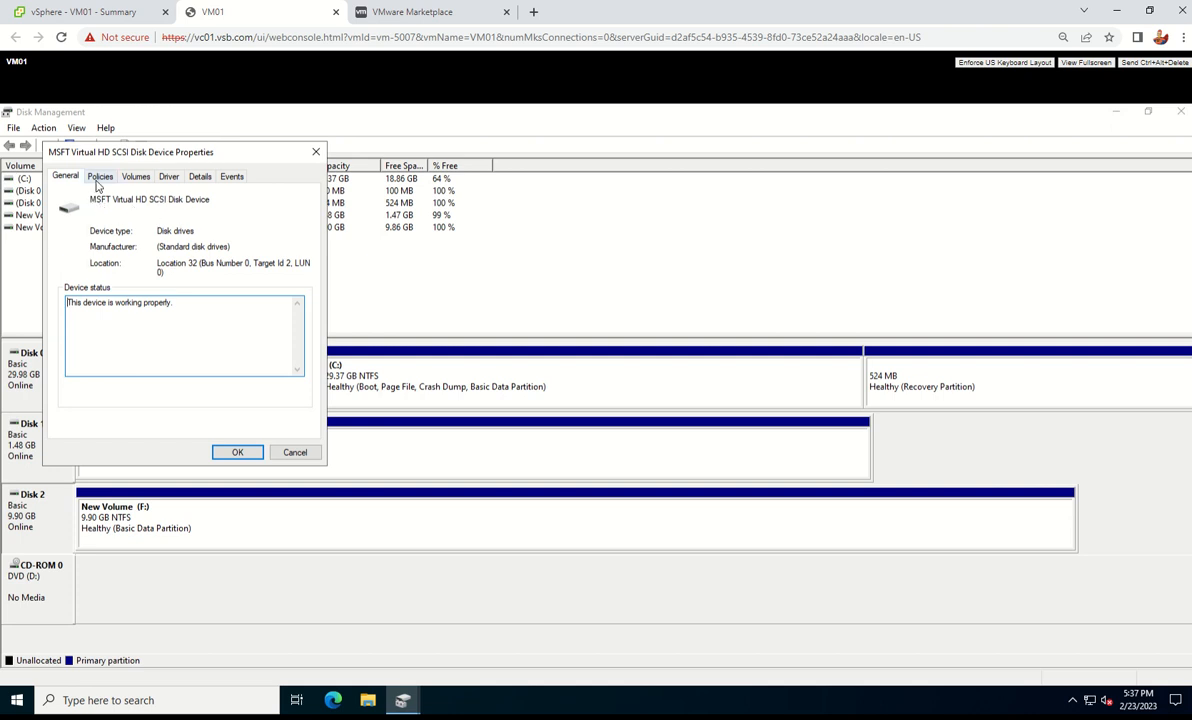
left_click(96, 176)
left_click(135, 174)
left_click(104, 177)
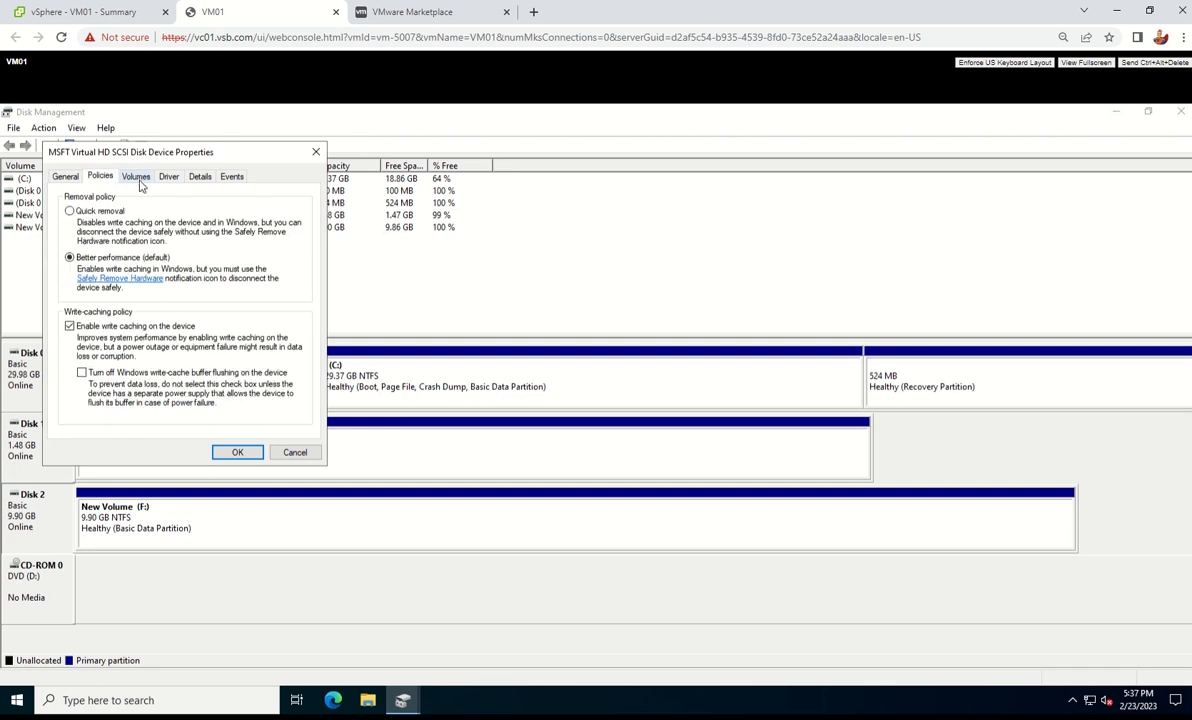
left_click(135, 176)
left_click(168, 176)
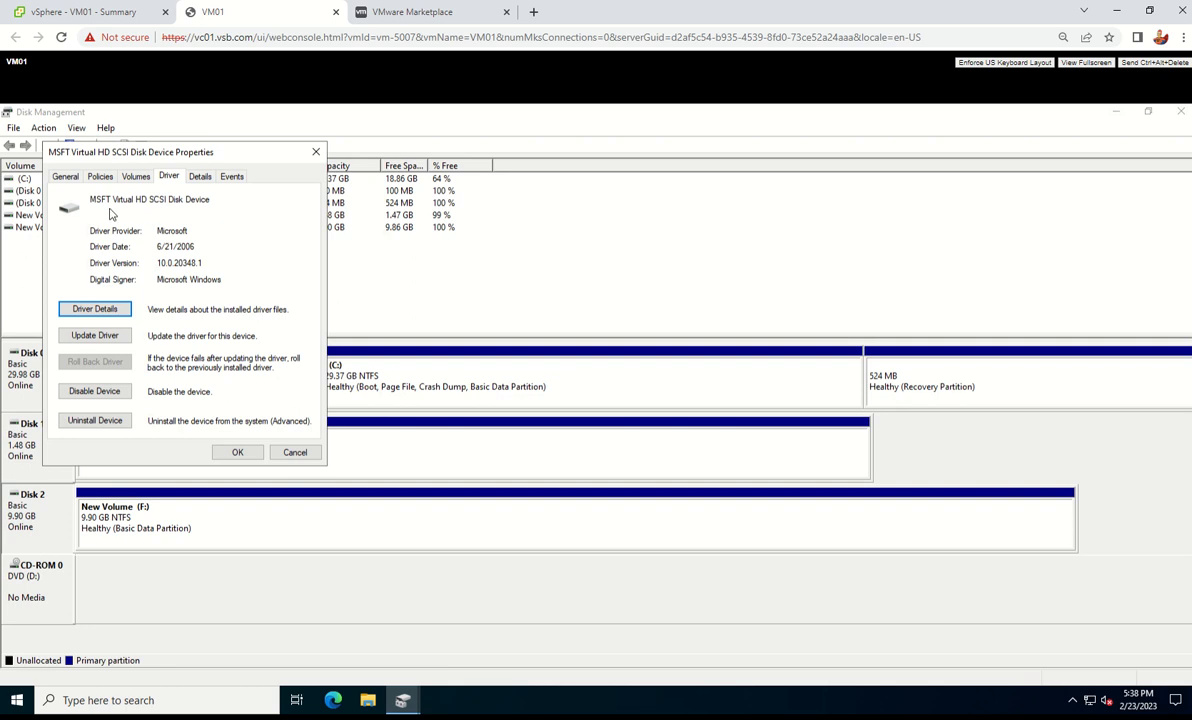
left_click(292, 452)
Check Disk 1's driver details, recheck Disk 2, close Disk Management and return to VM01's vSphere summary
right_click(33, 455)
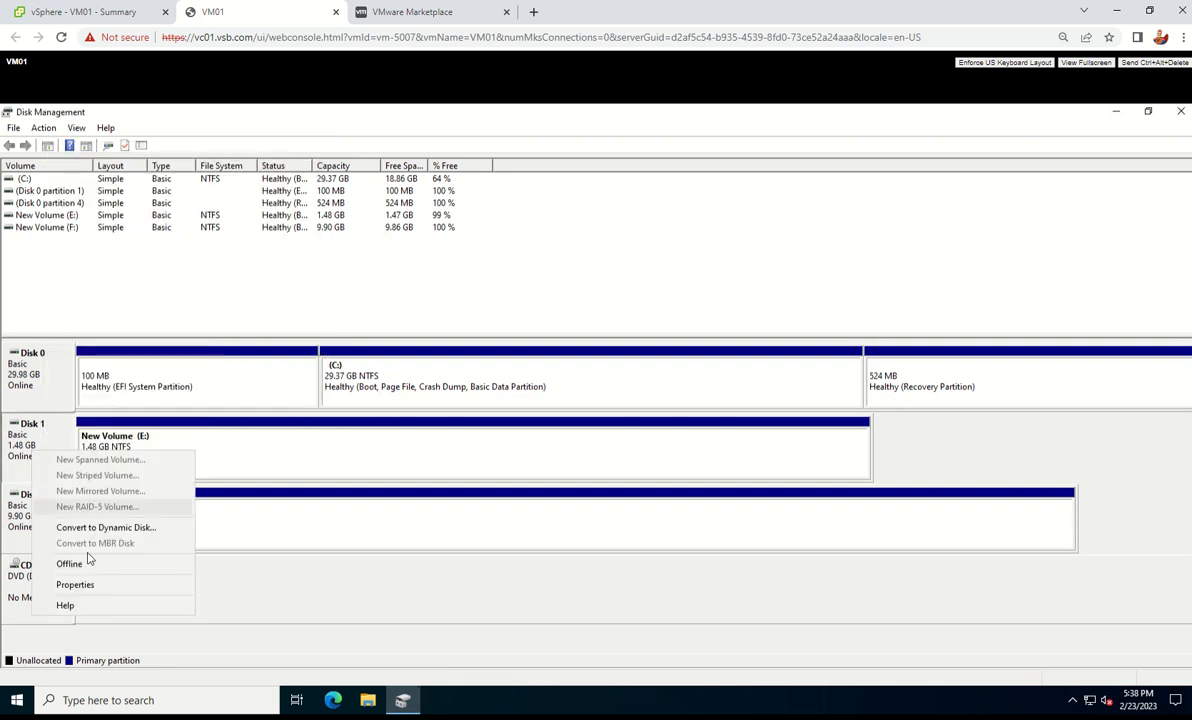
left_click(90, 583)
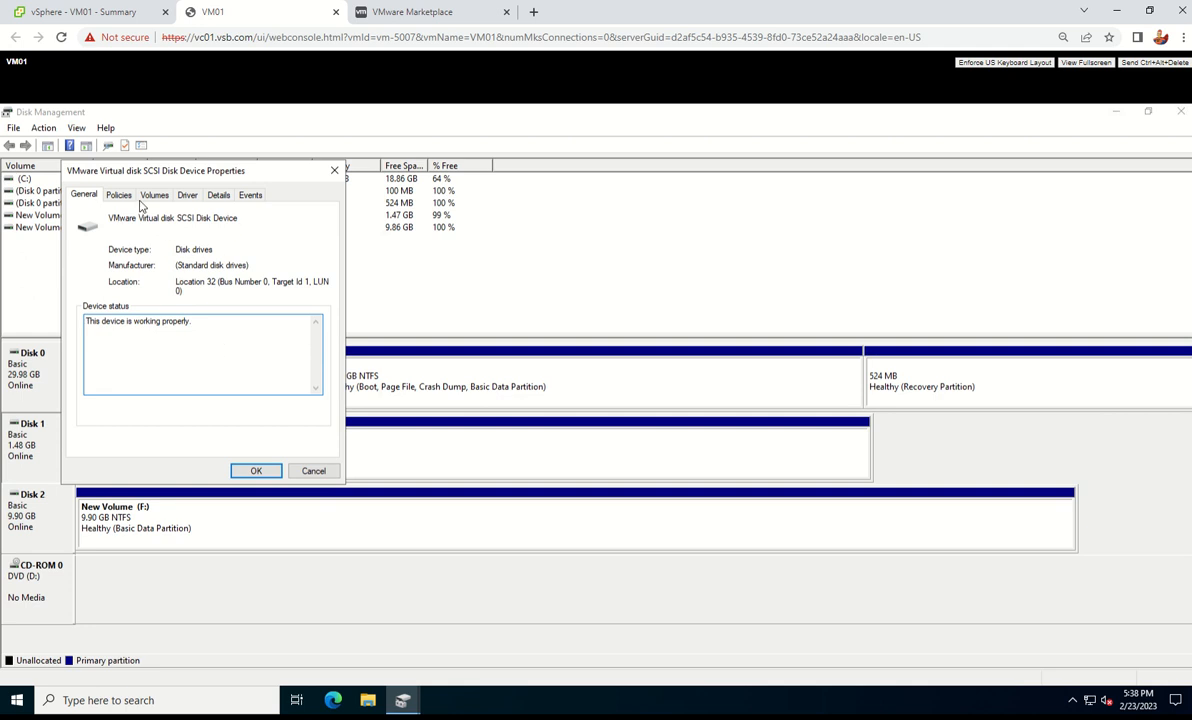
left_click(184, 197)
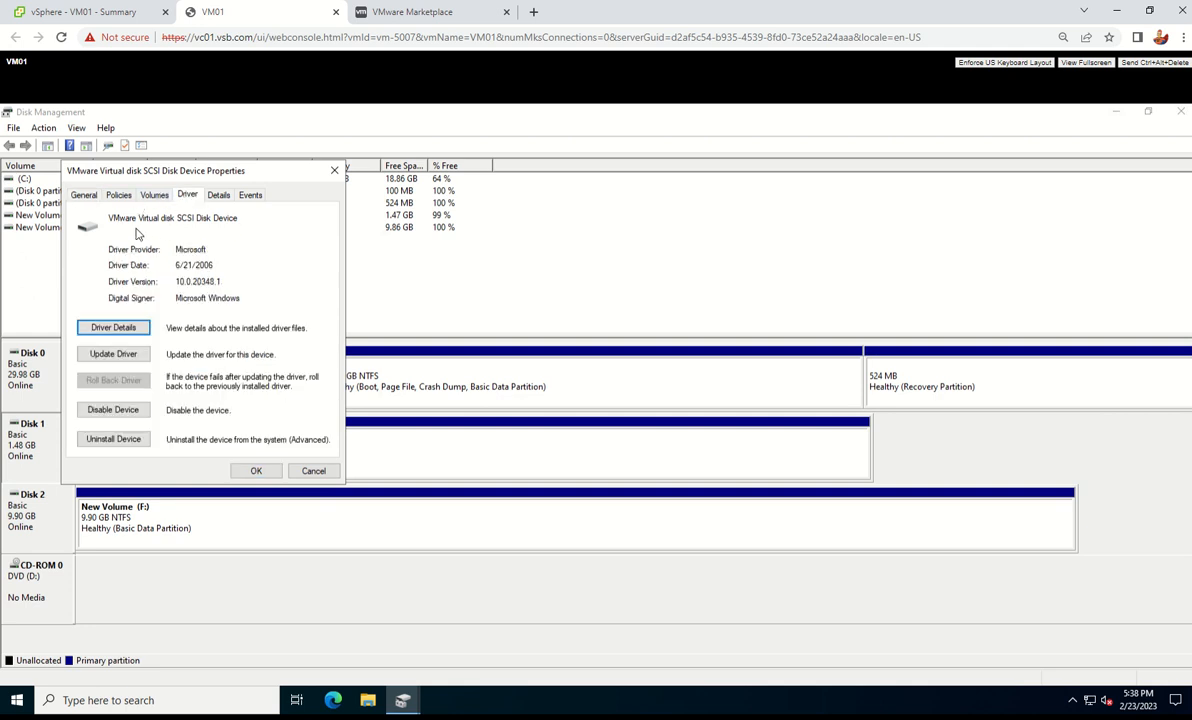
left_click(313, 470)
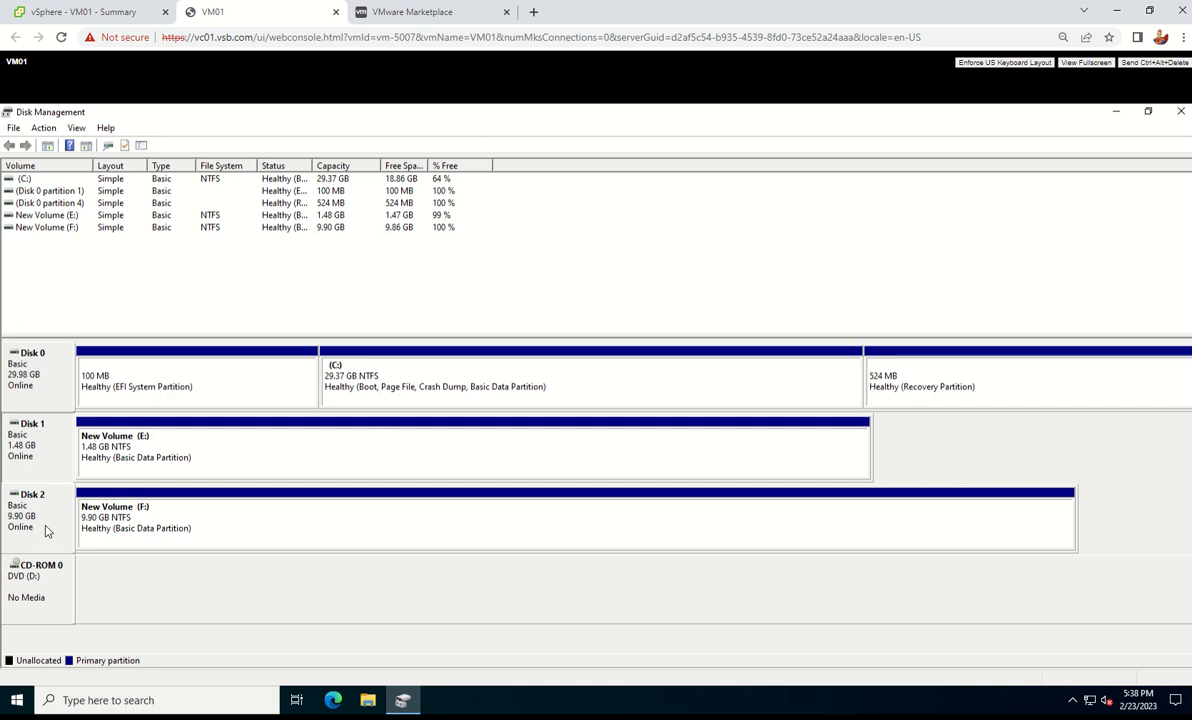
right_click(45, 525)
left_click(131, 496)
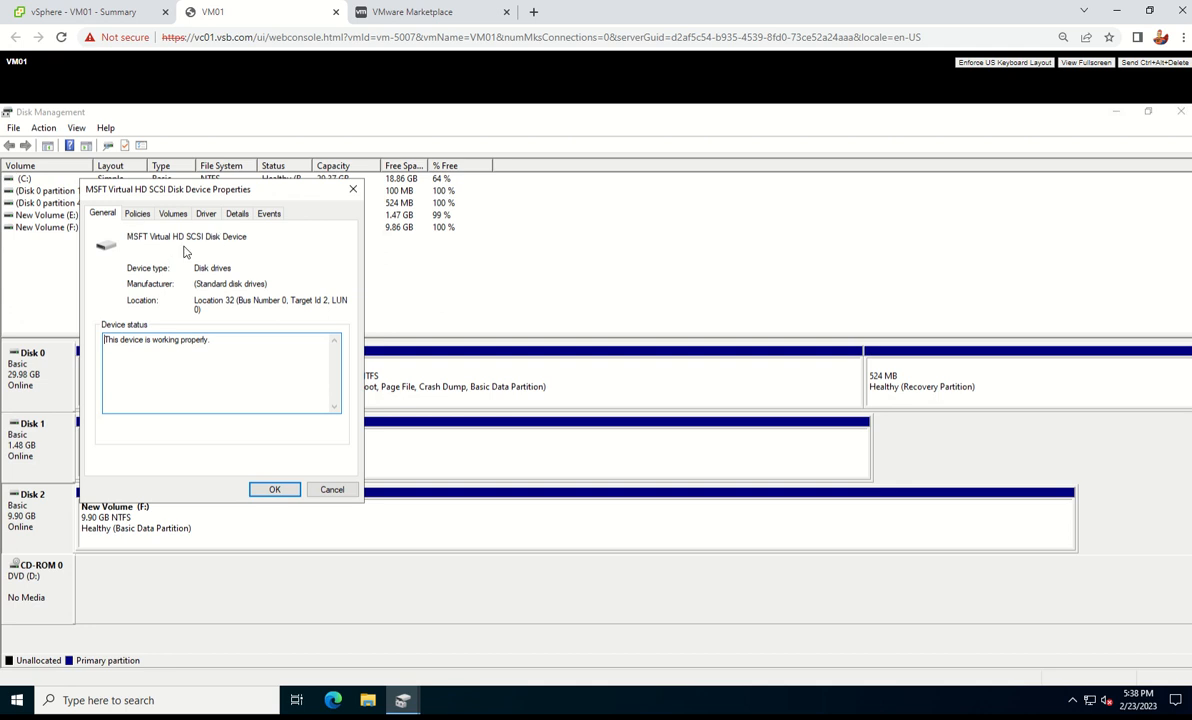
left_click(332, 490)
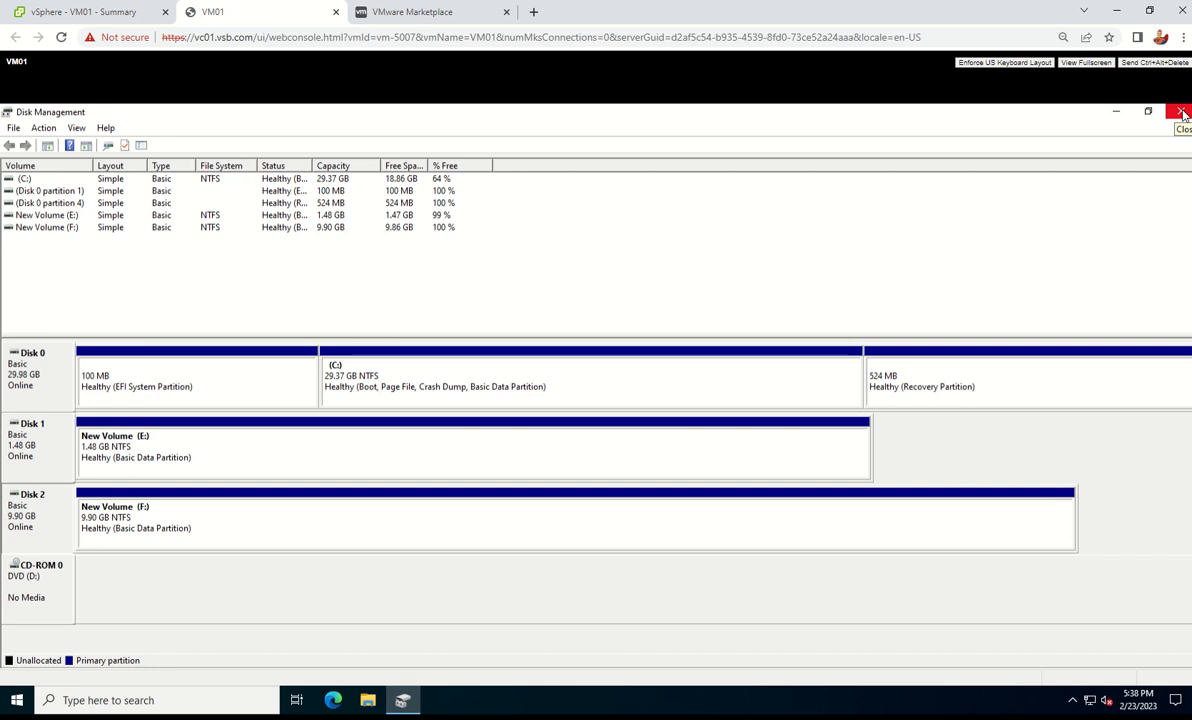
left_click(1181, 113)
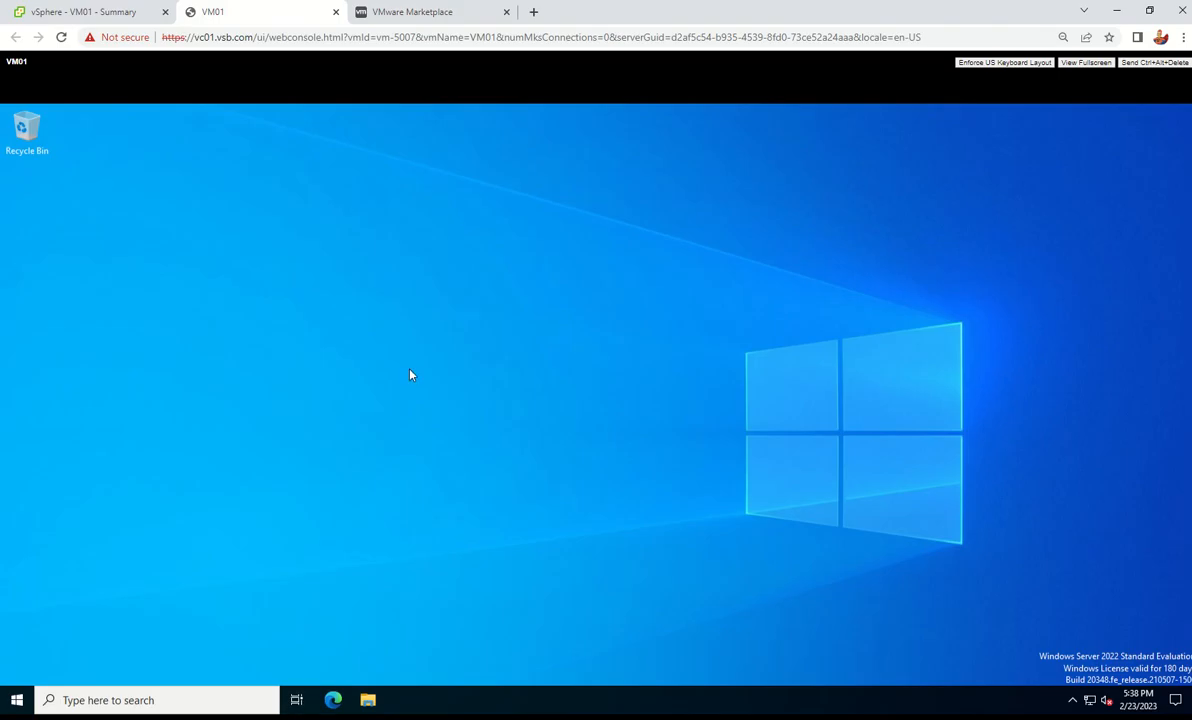
left_click(120, 14)
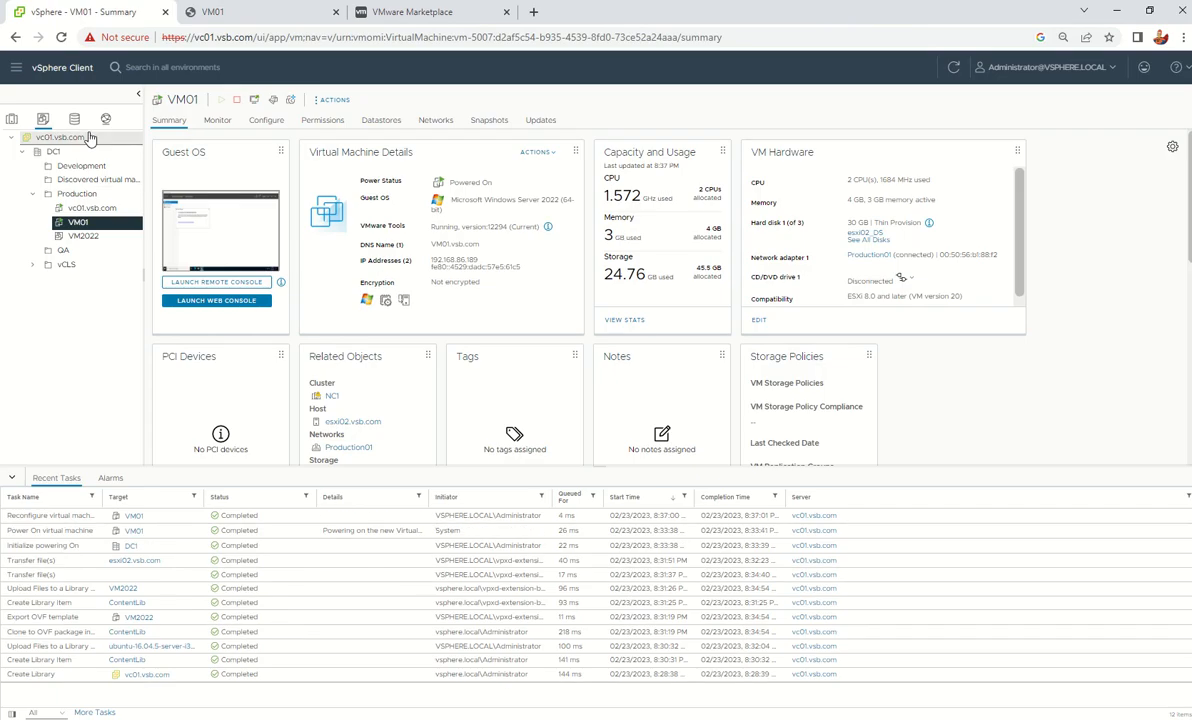
Go to Administration > Certificates > Certificate Management
left_click(17, 67)
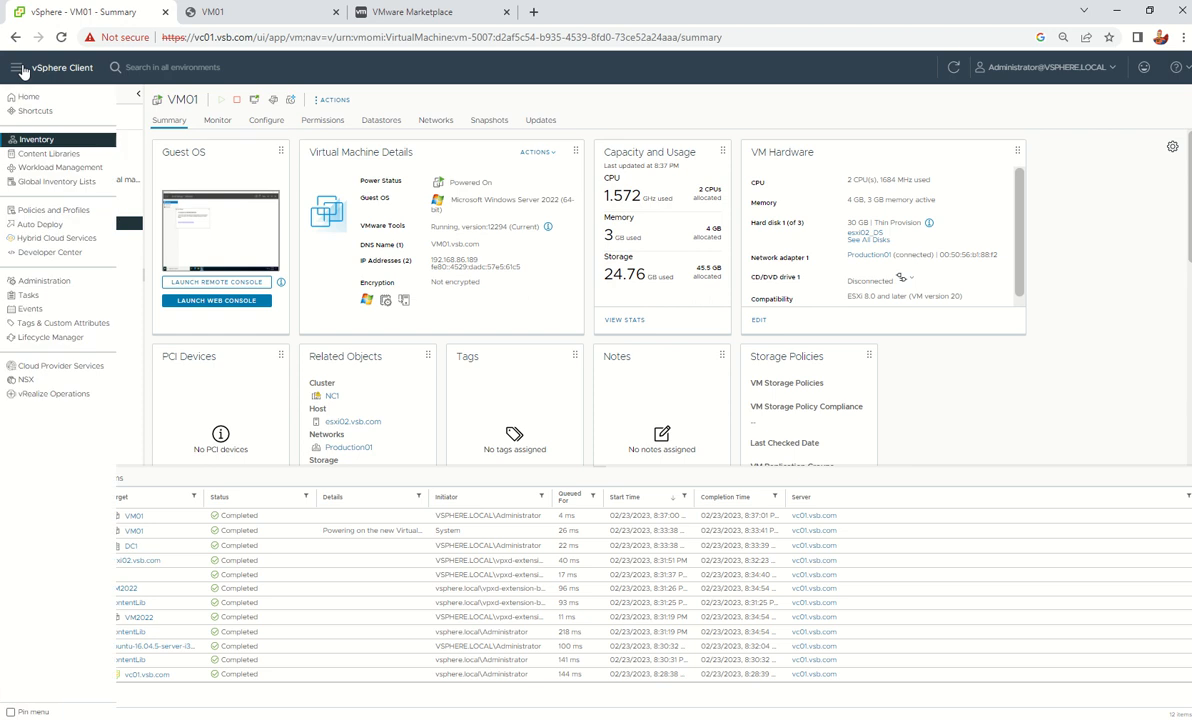
left_click(54, 280)
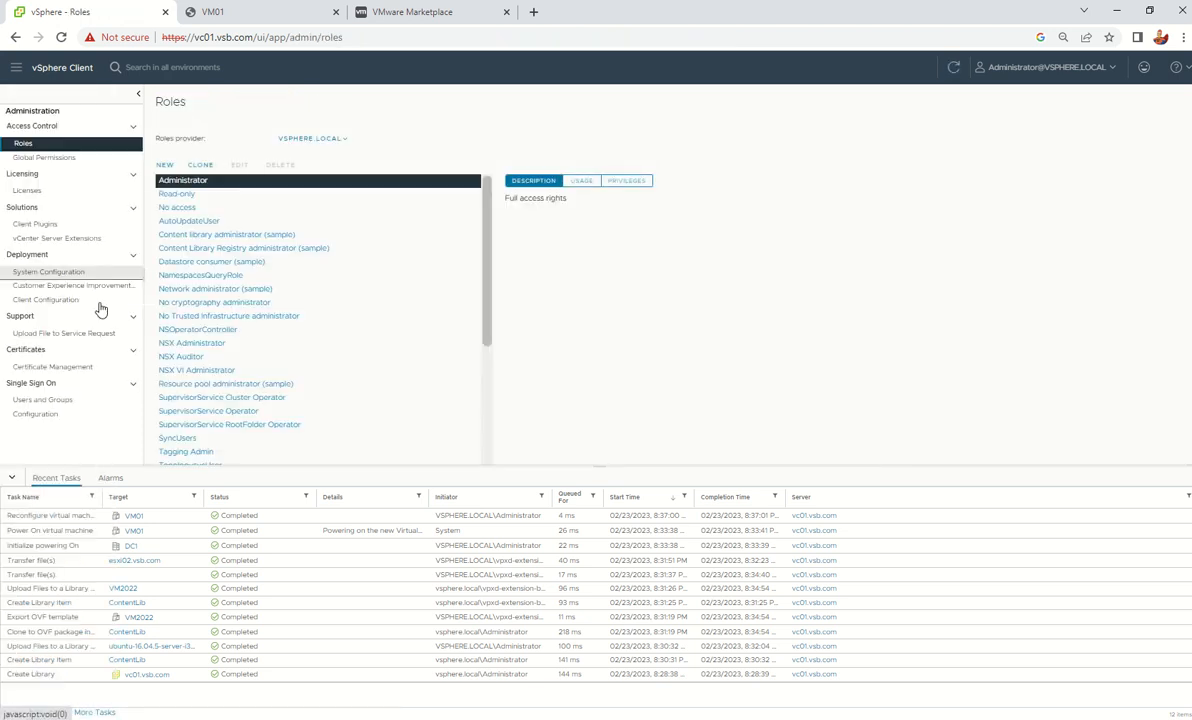
left_click(53, 367)
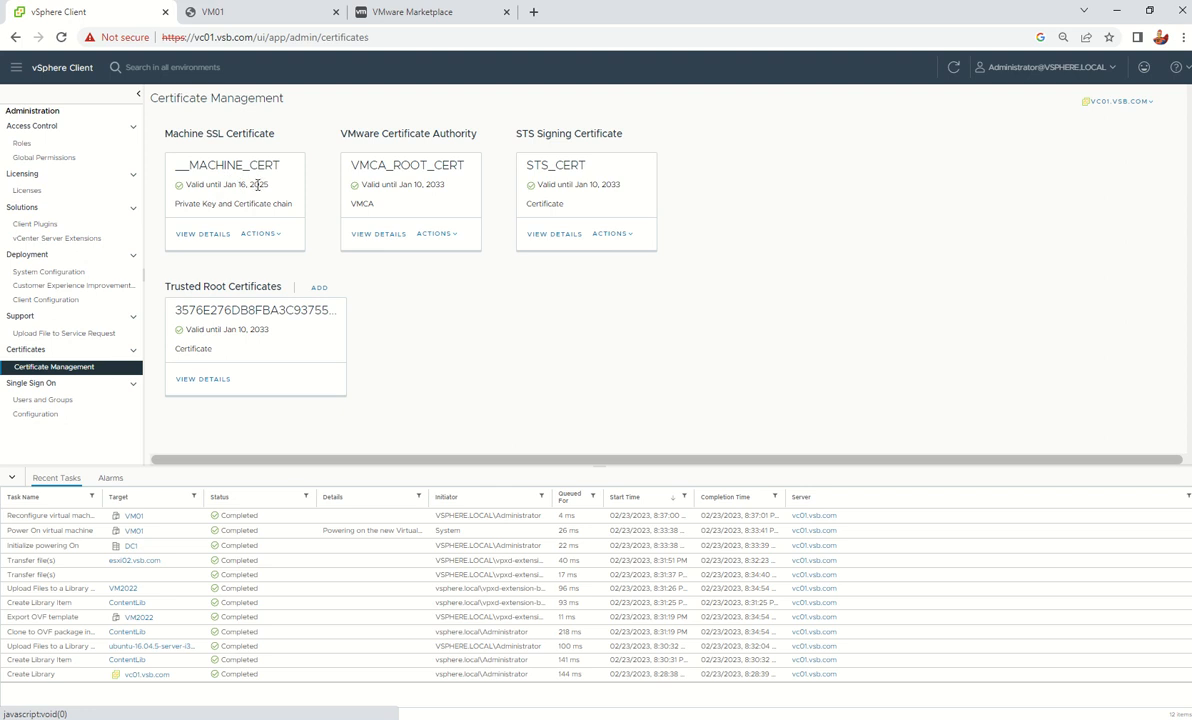
Review the machine SSL certificate's Jan 16, 2025 expiry, the VMCA root's expiry, and the Machine SSL actions
double_click(258, 185)
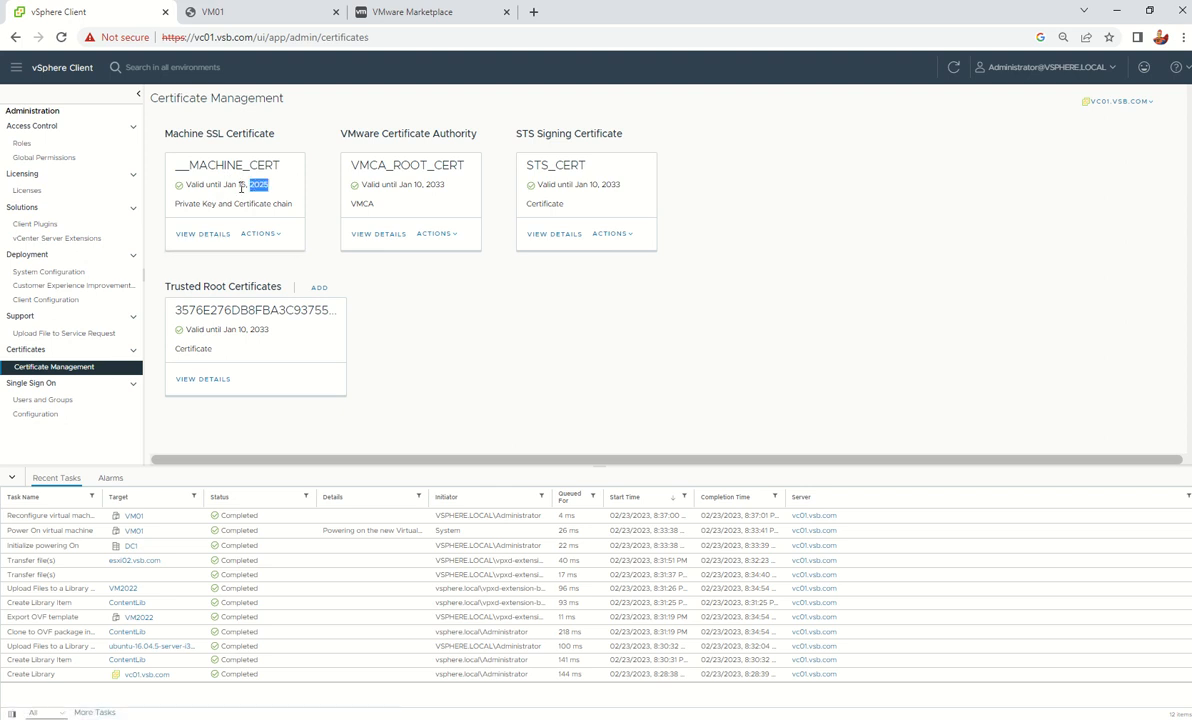
left_click_drag(224, 184, 269, 186)
left_click(276, 236)
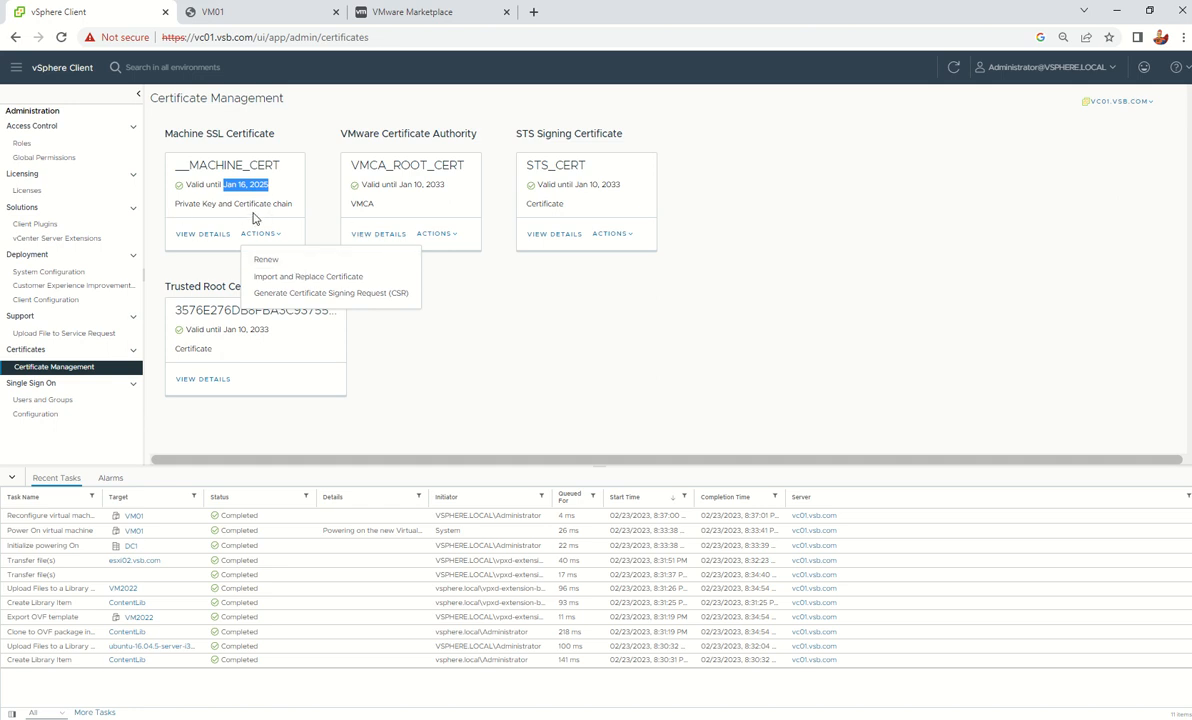
left_click(592, 306)
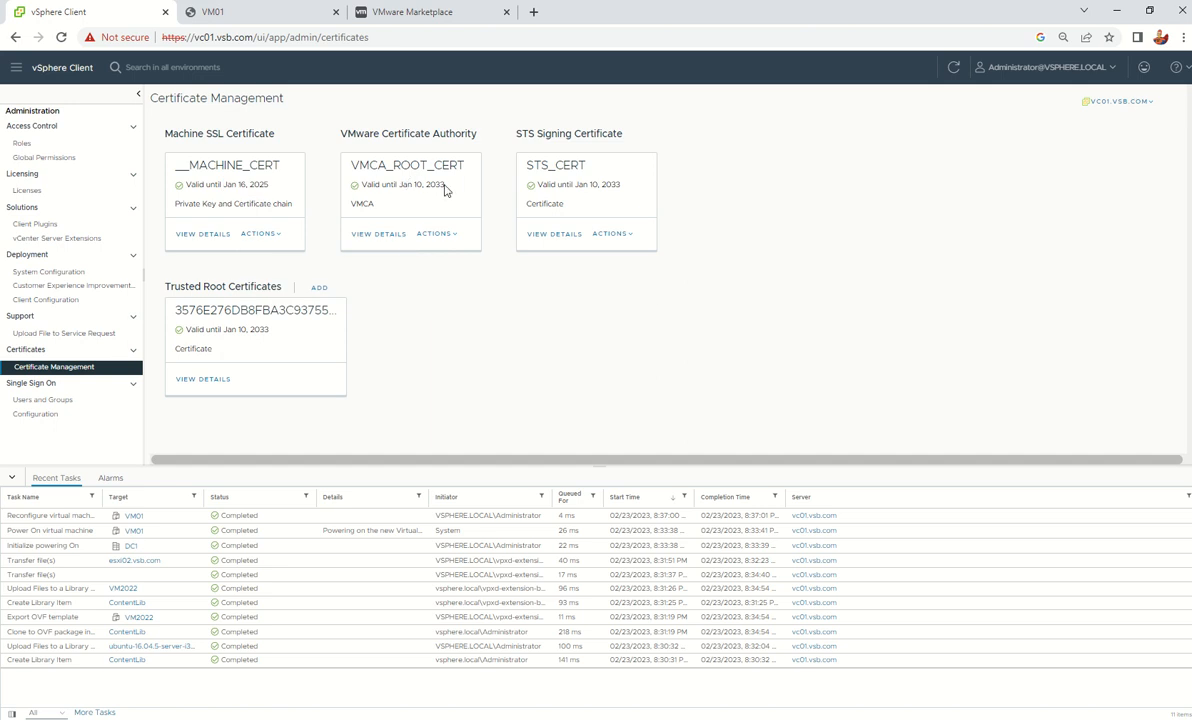
mouse_move(444, 185)
left_mouse_down()
mouse_move(416, 186)
mouse_move(426, 186)
left_mouse_up()
mouse_move(270, 186)
left_mouse_down()
mouse_move(230, 186)
mouse_move(248, 186)
left_mouse_up()
left_click(257, 233)
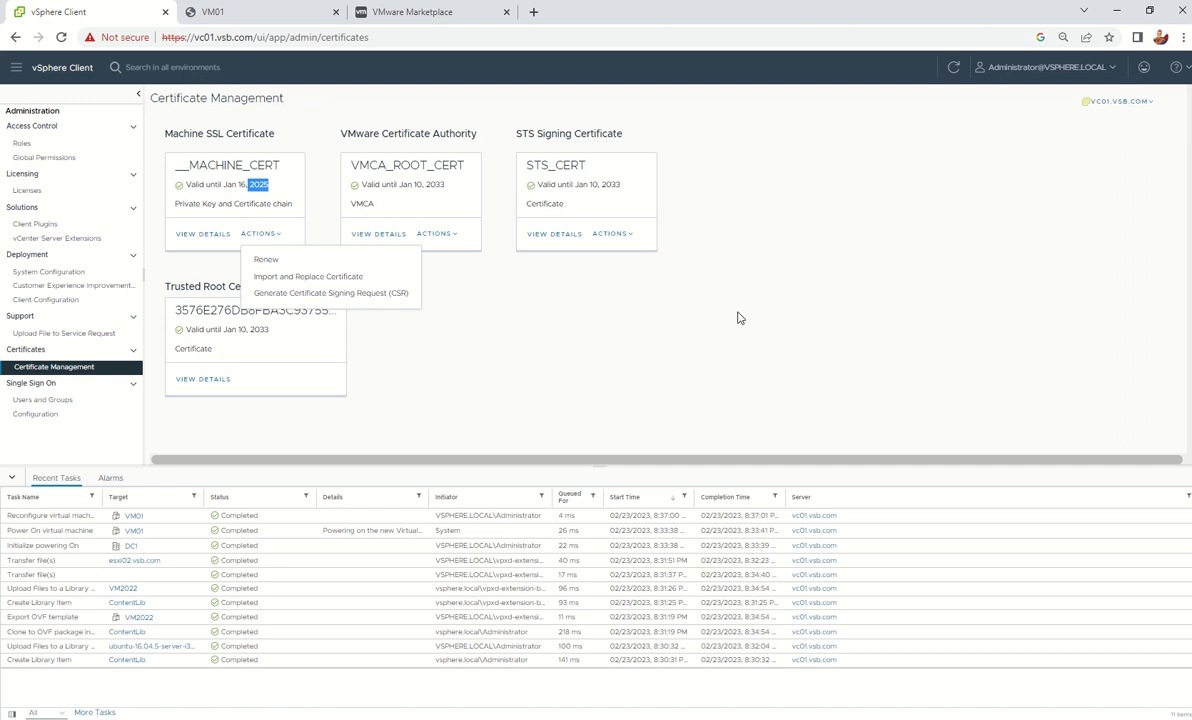
left_click(742, 317)
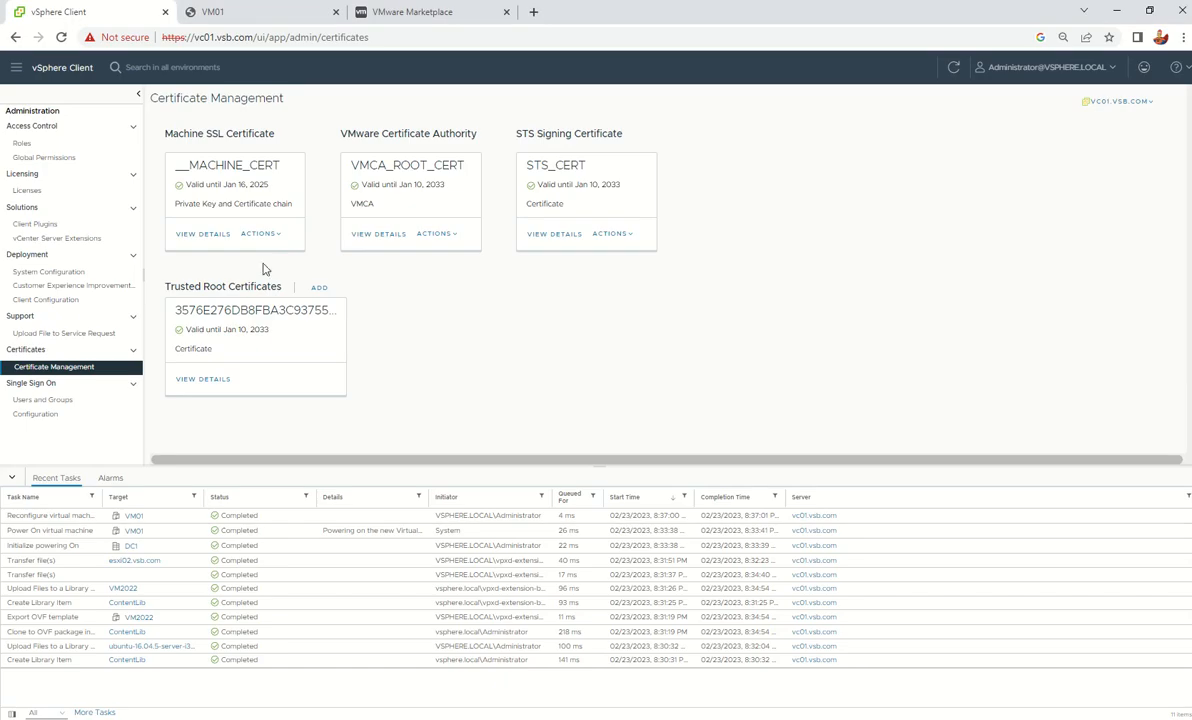
left_click(385, 12)
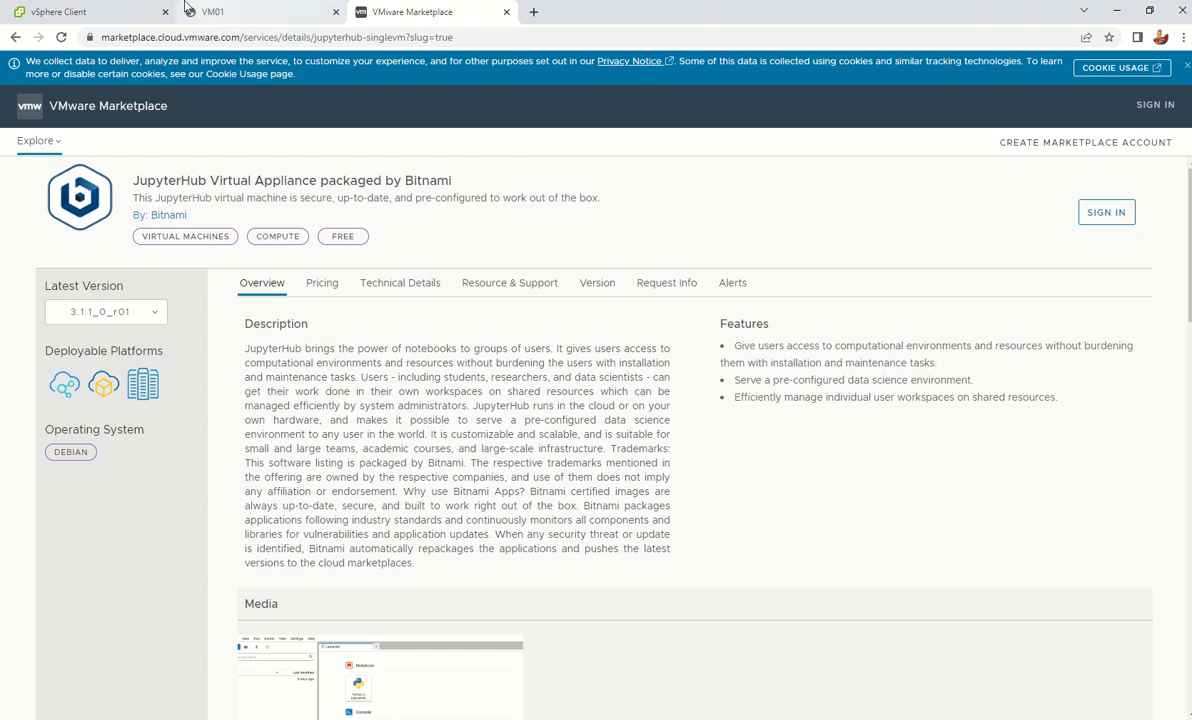
Start deploying an OVF template from a local file to the NC1 cluster, then cancel it
left_click(97, 11)
left_click(60, 68)
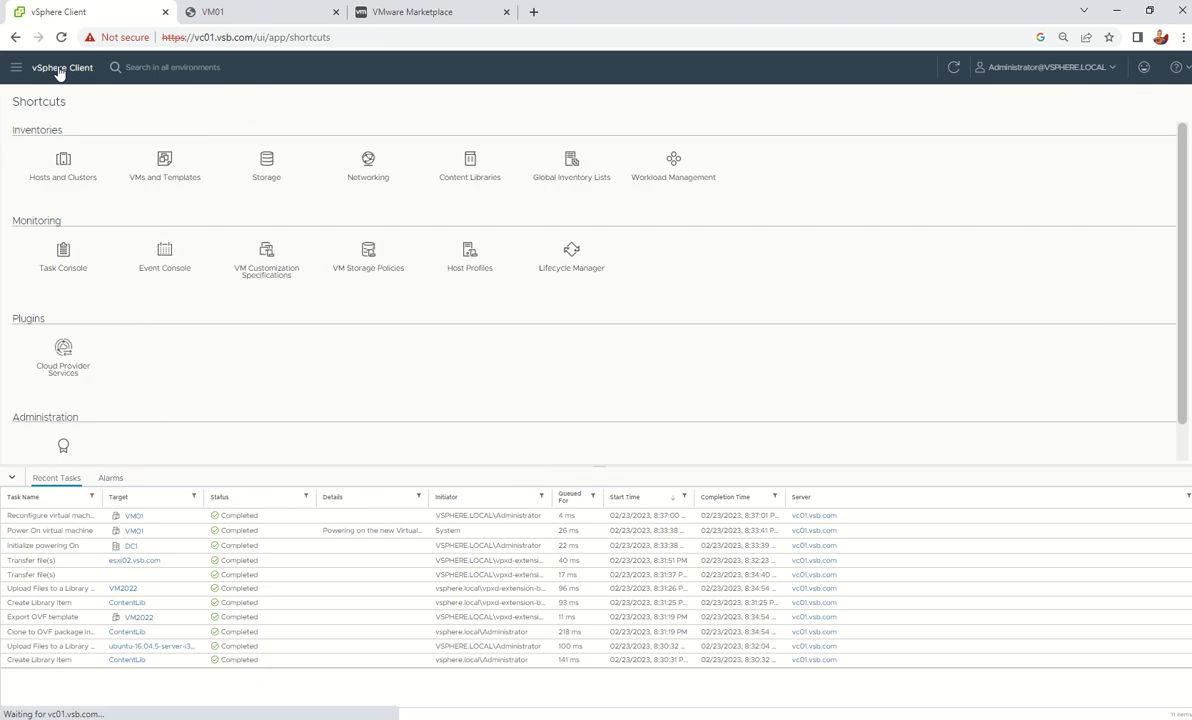
left_click(70, 163)
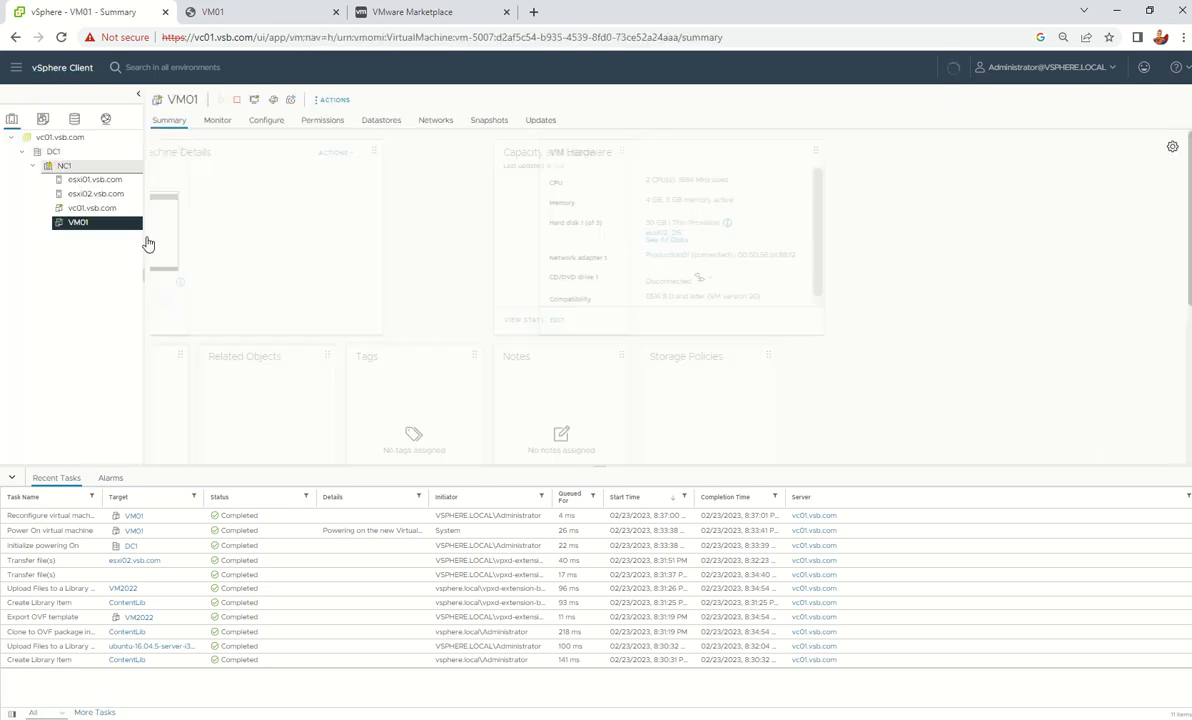
left_click(62, 166)
right_click(60, 167)
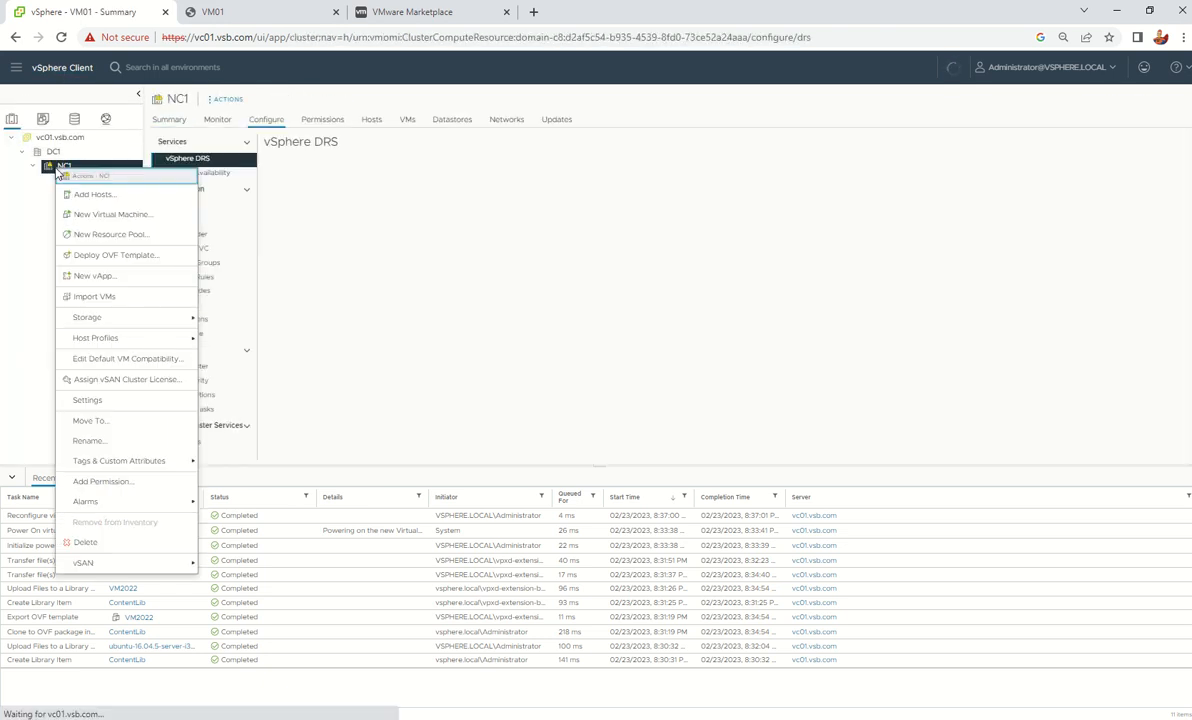
left_click(118, 260)
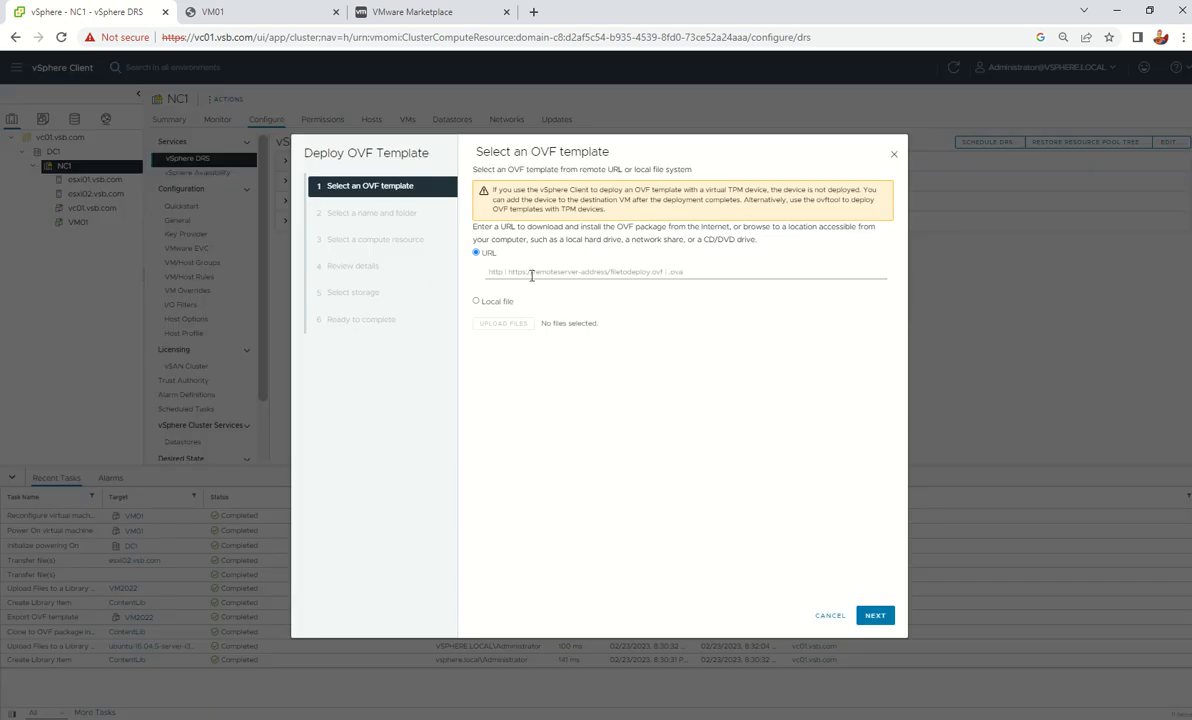
left_click(735, 265)
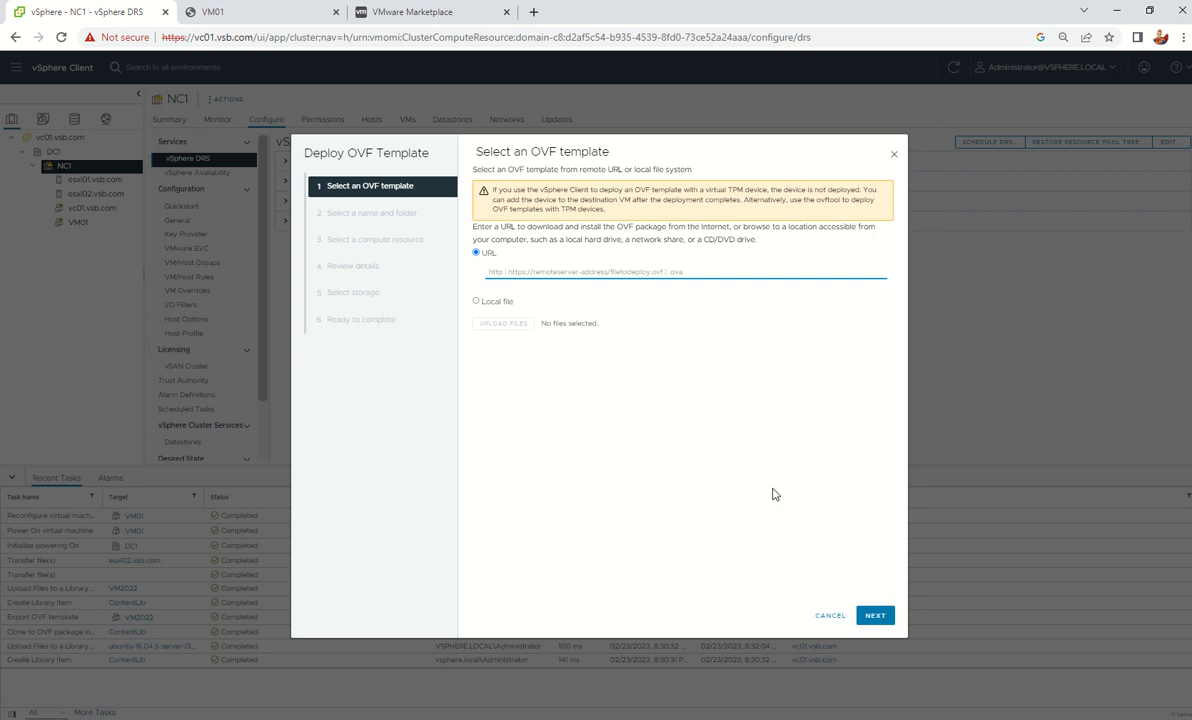
left_click(479, 301)
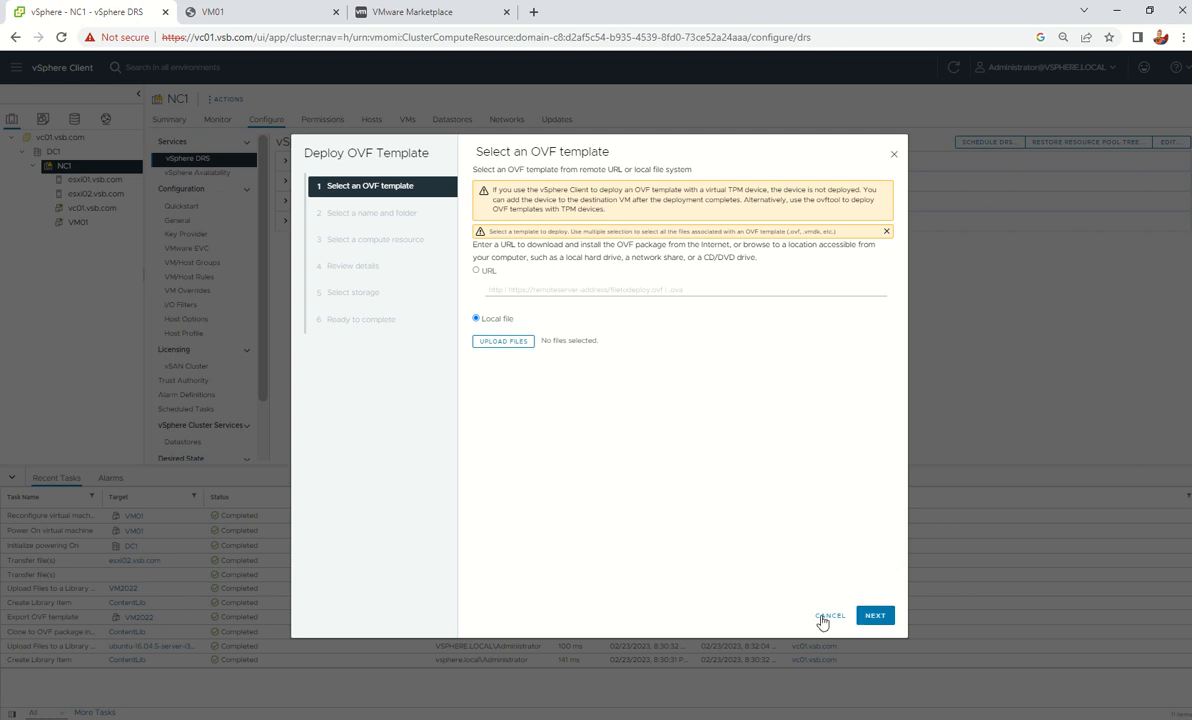
left_click(830, 615)
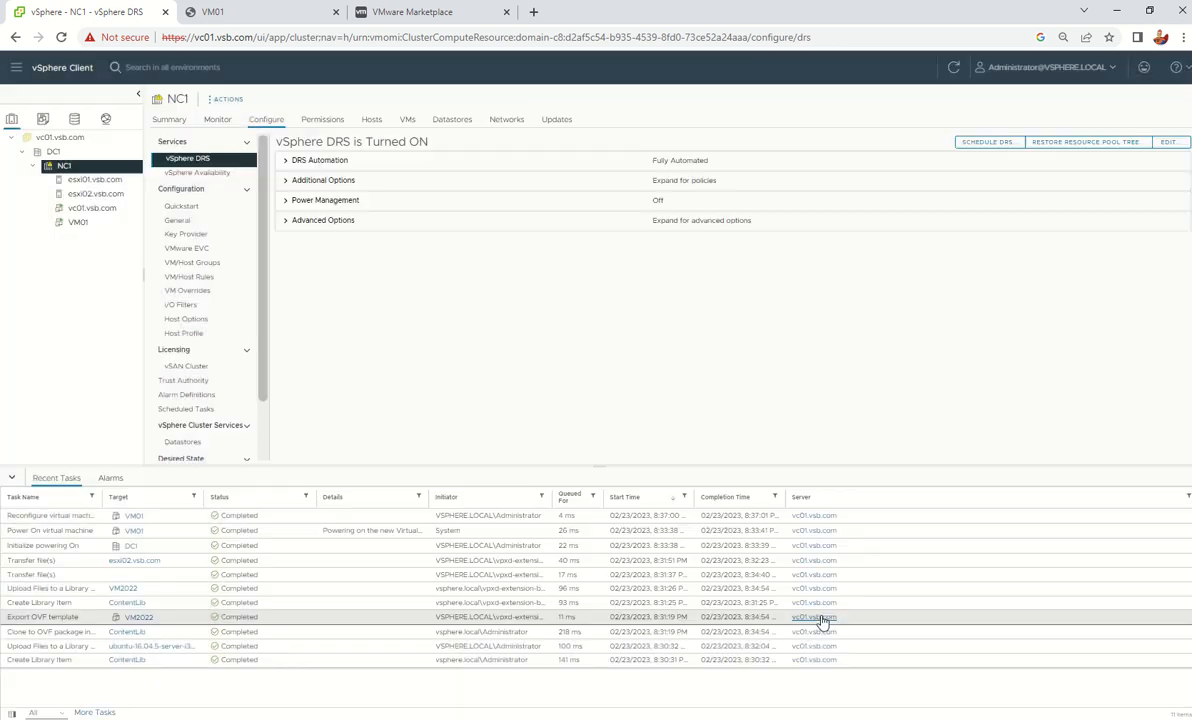
Look at the VM2022 template's actions and the Host Profiles slide topic, then open vSphere Shortcuts
right_click(72, 224)
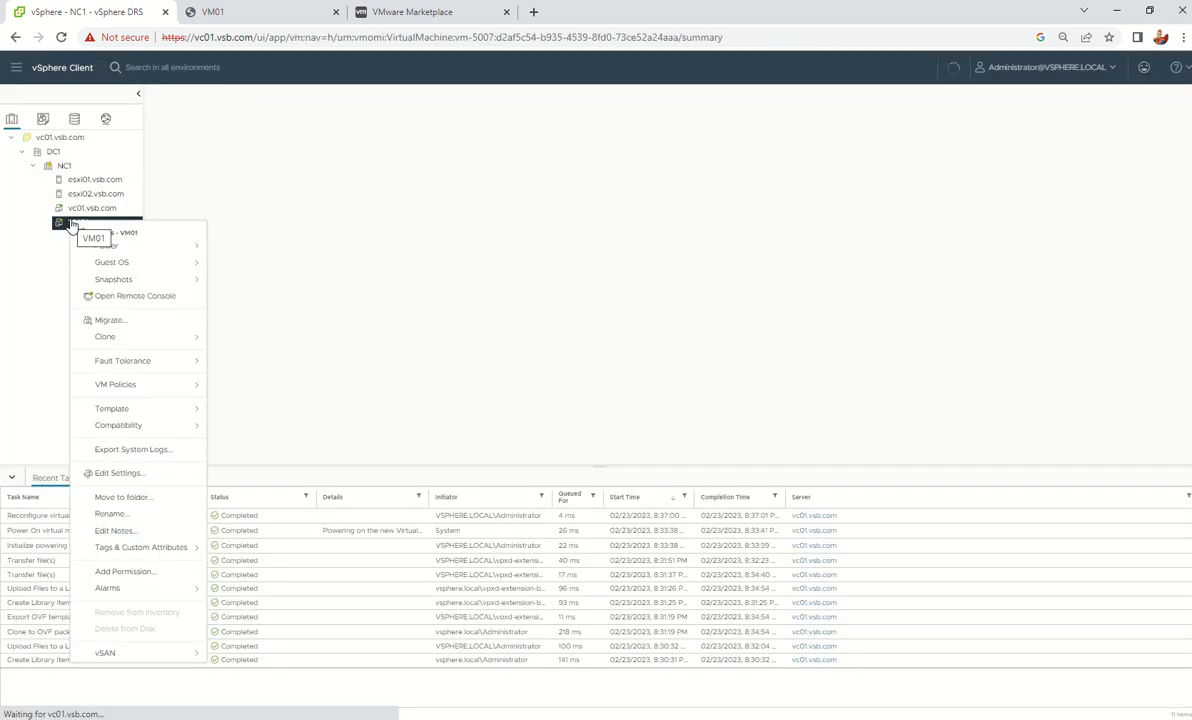
left_click(42, 119)
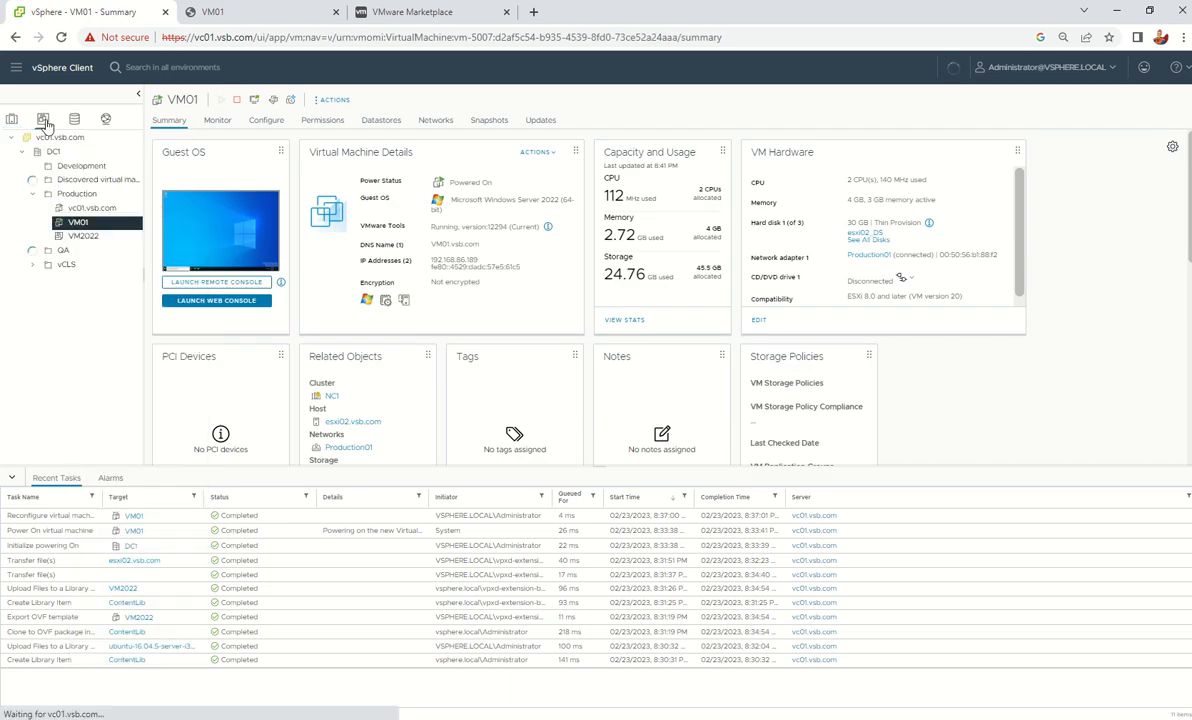
right_click(73, 240)
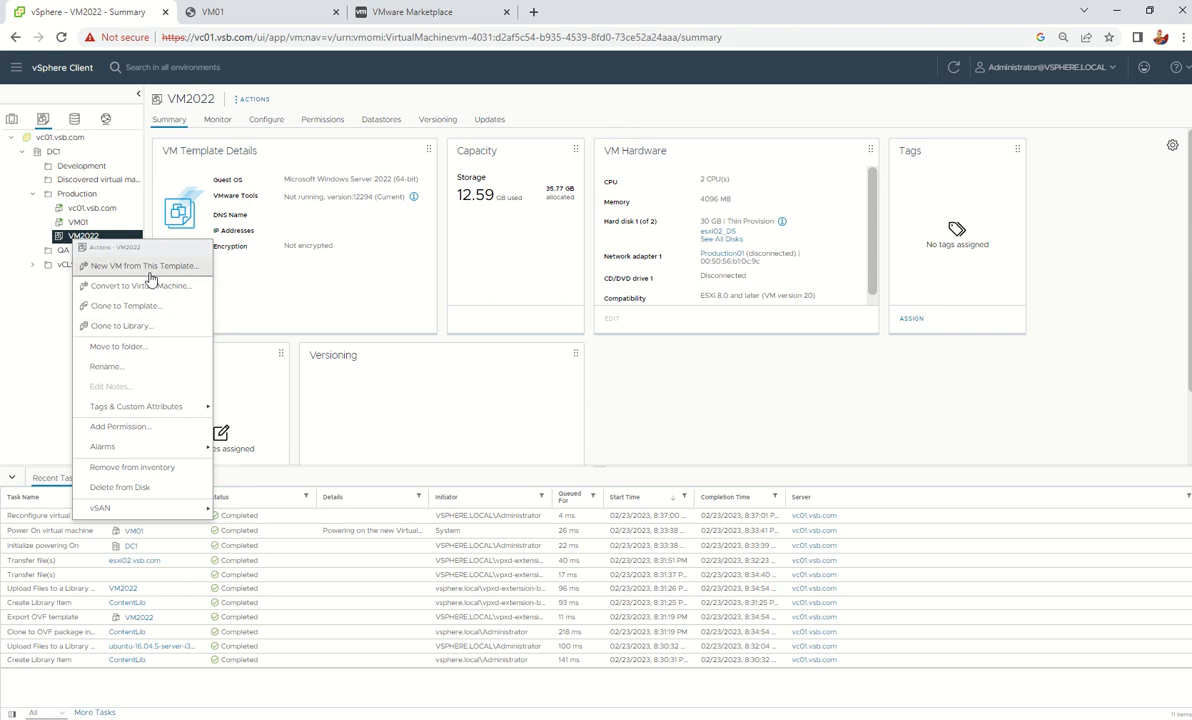
left_click(447, 399)
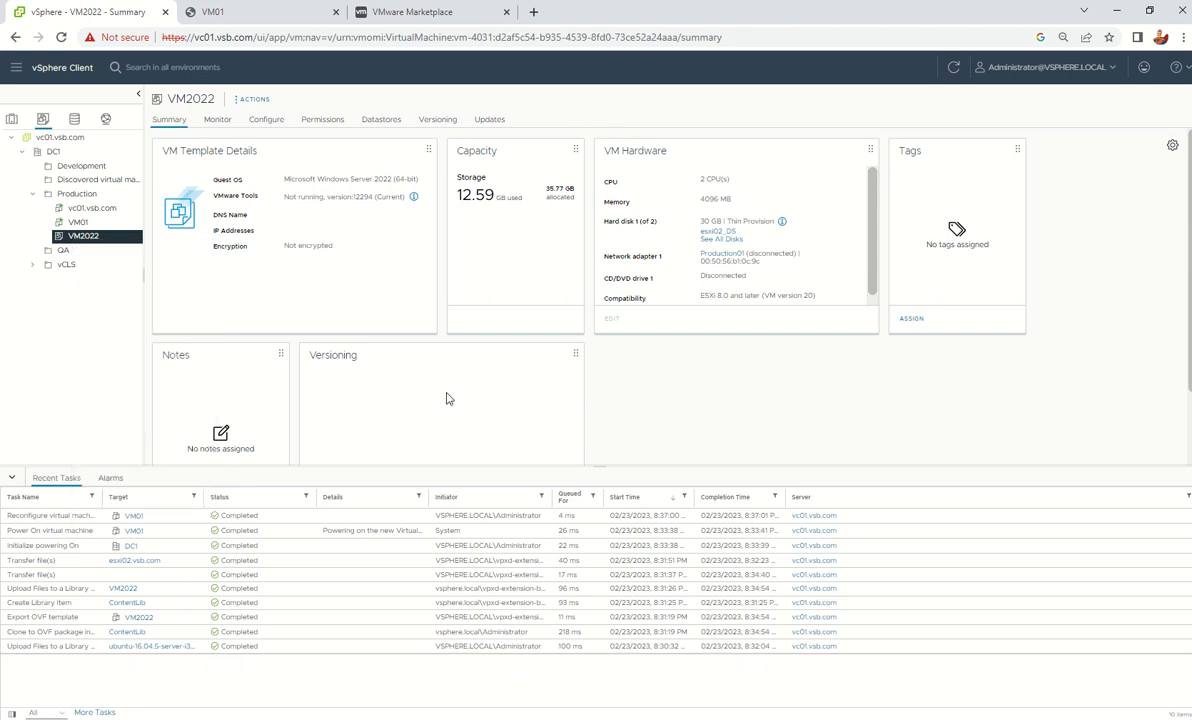
key("alt+Tab")
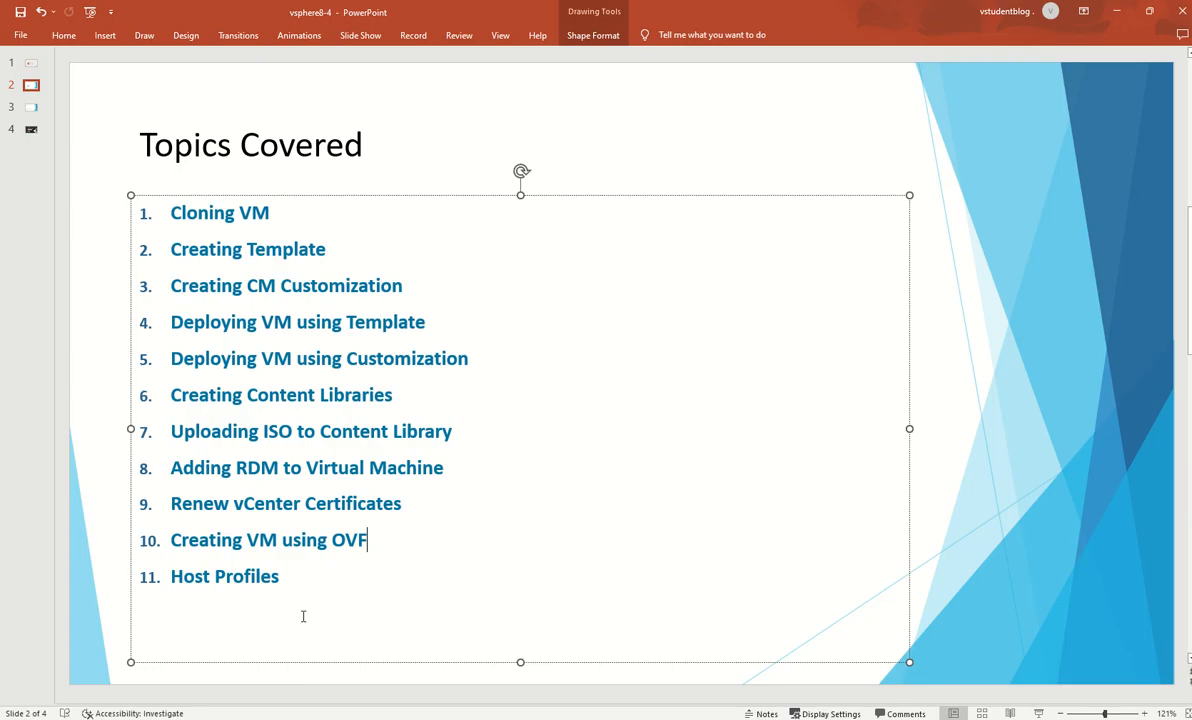
left_click_drag(282, 583, 171, 577)
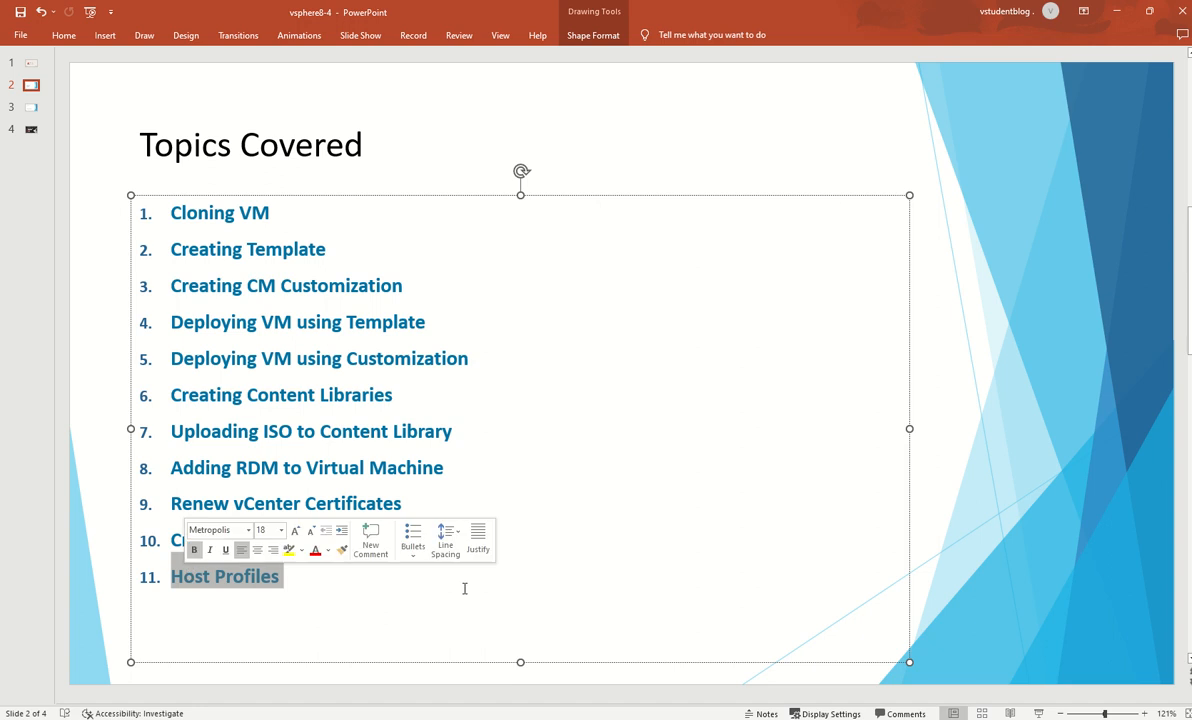
key("alt+Tab")
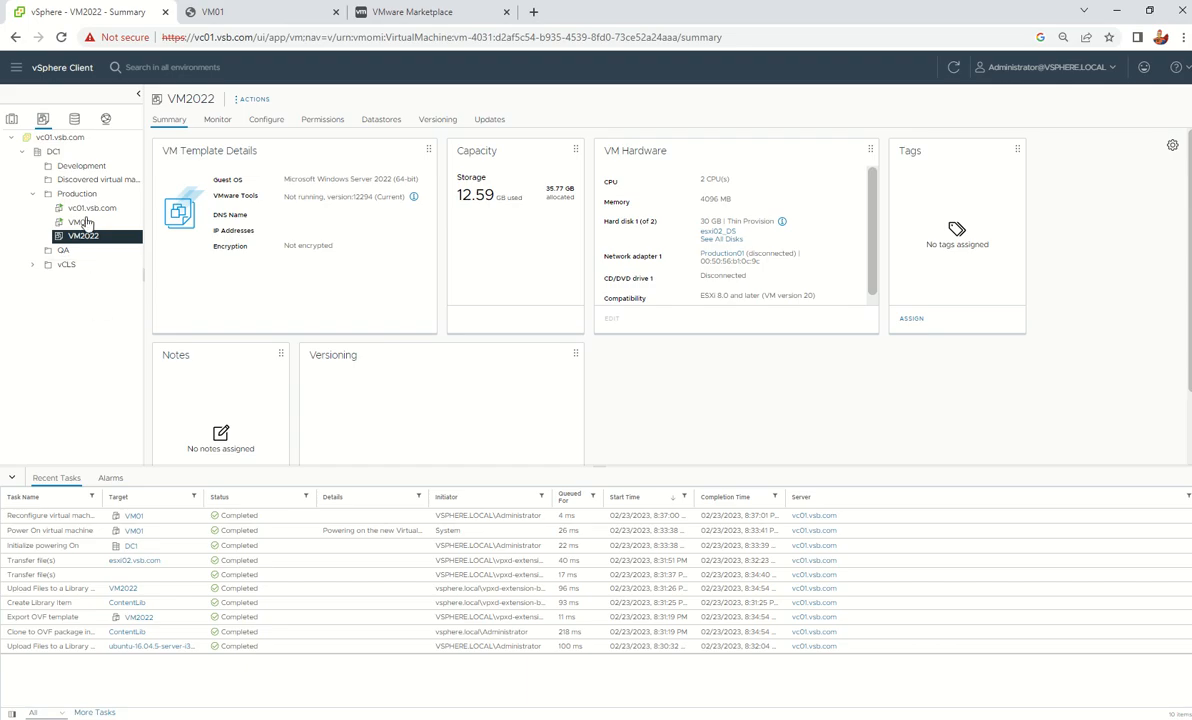
left_click(59, 78)
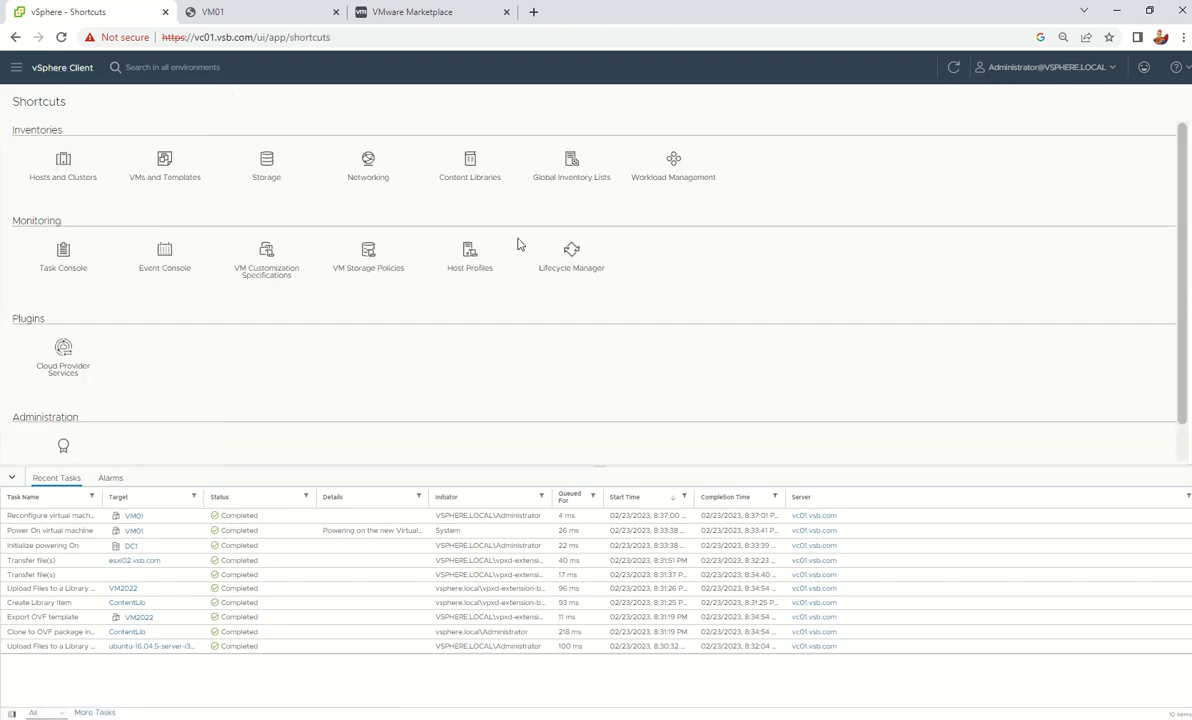
Open Host Profiles, then open and cancel the Import and Extract (esxi01.vsb.com) host profile dialogs
left_click(468, 254)
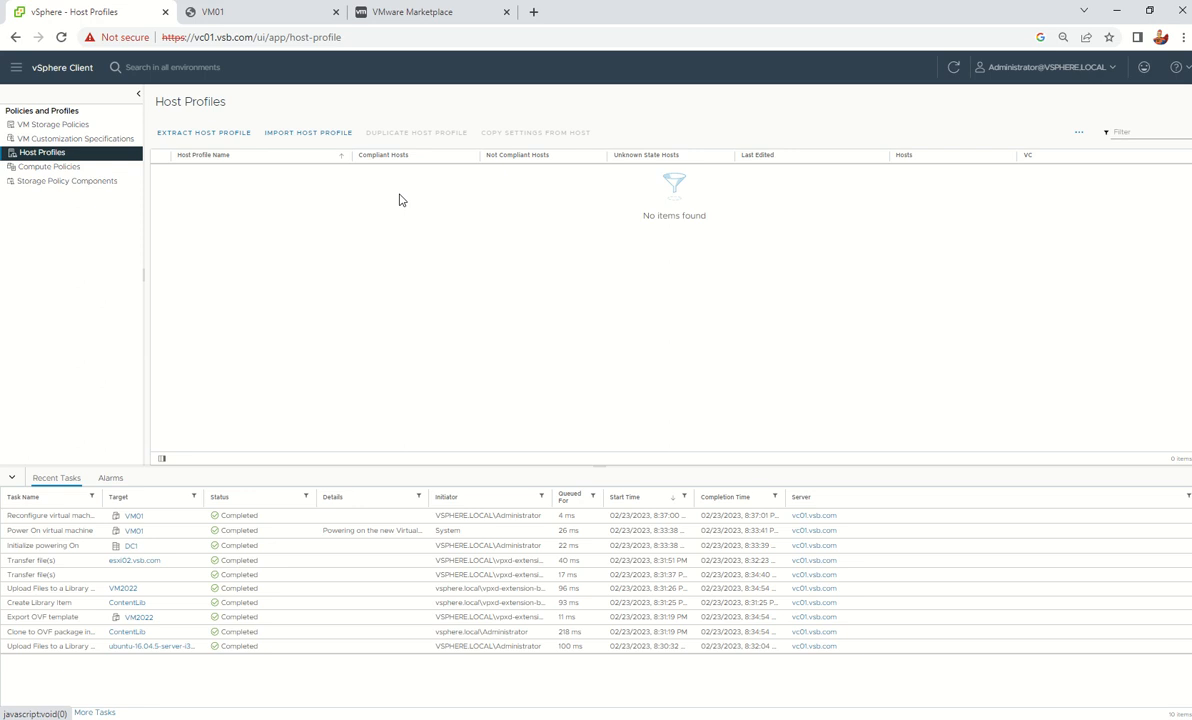
left_click(297, 134)
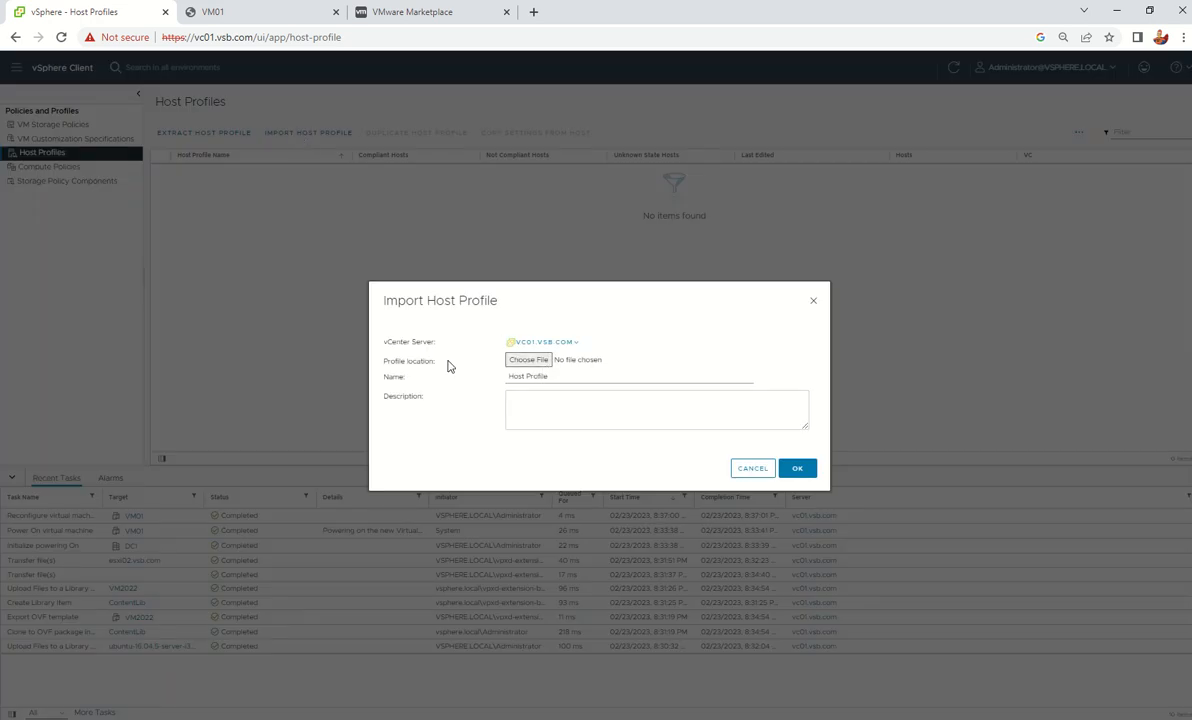
left_click(753, 470)
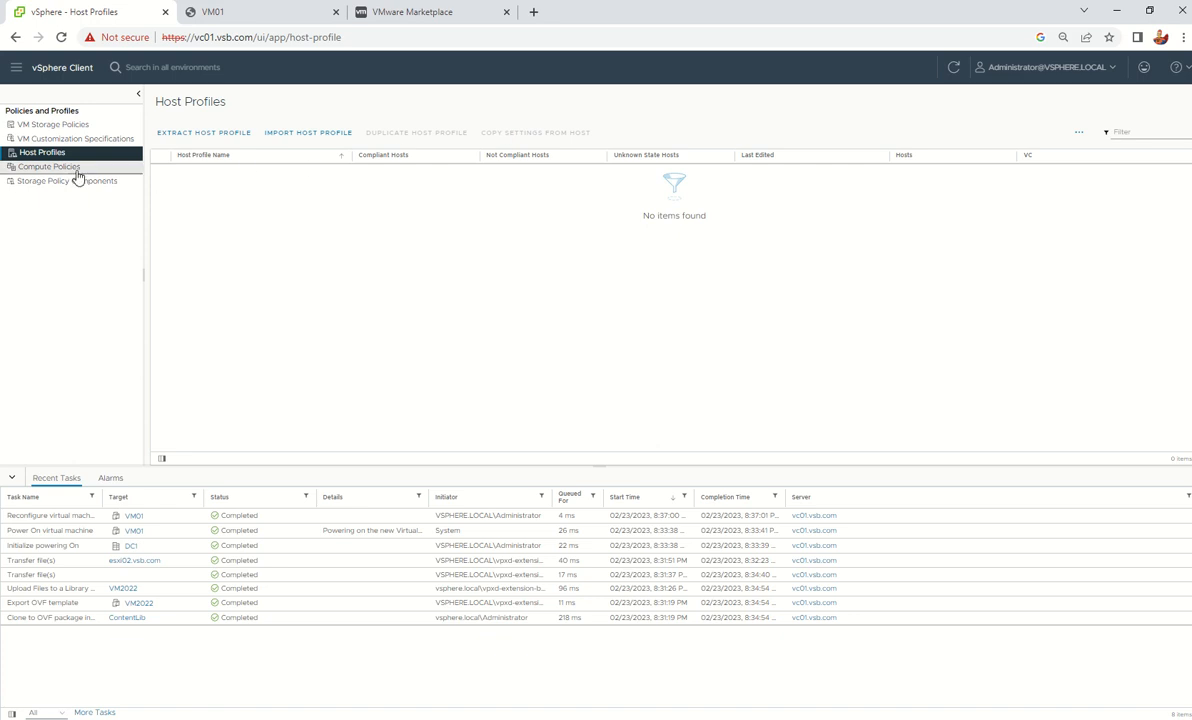
left_click(206, 136)
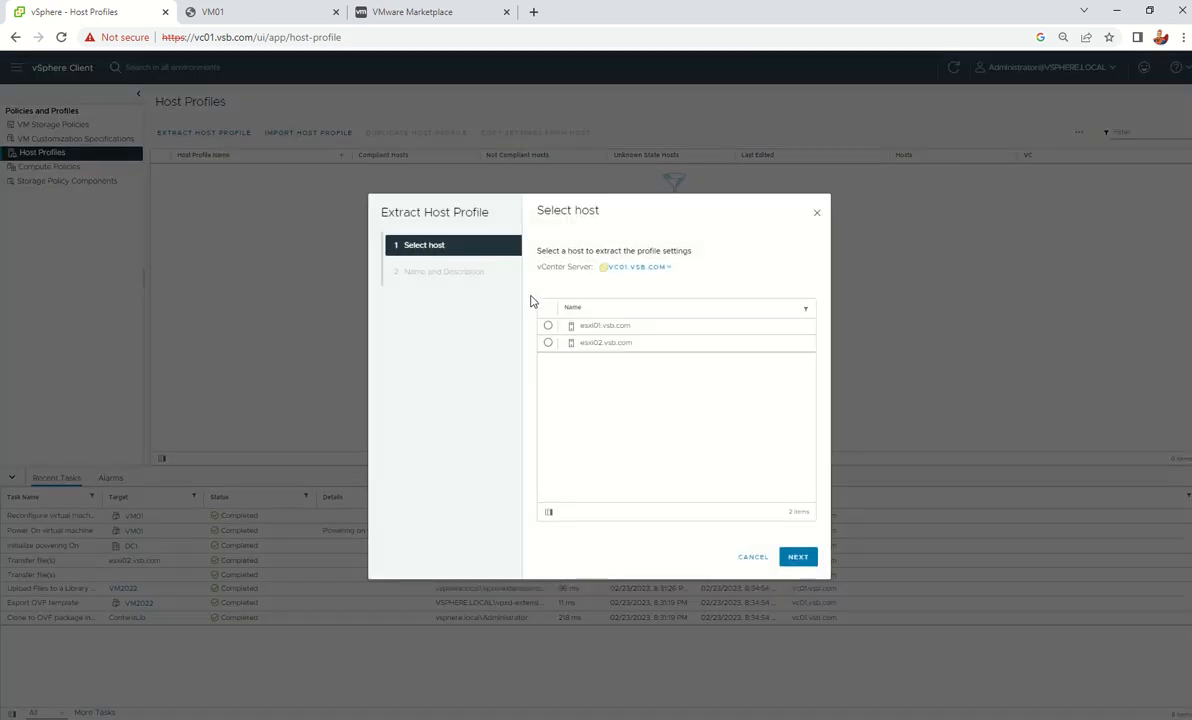
left_click(548, 326)
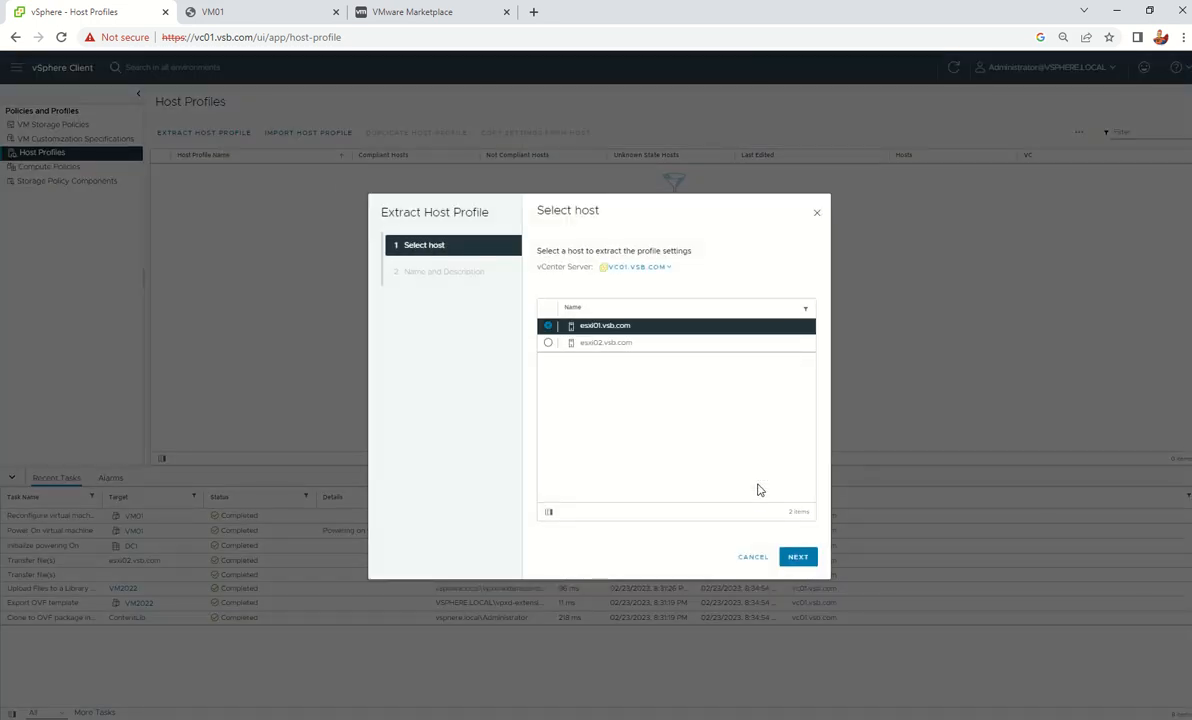
left_click(752, 557)
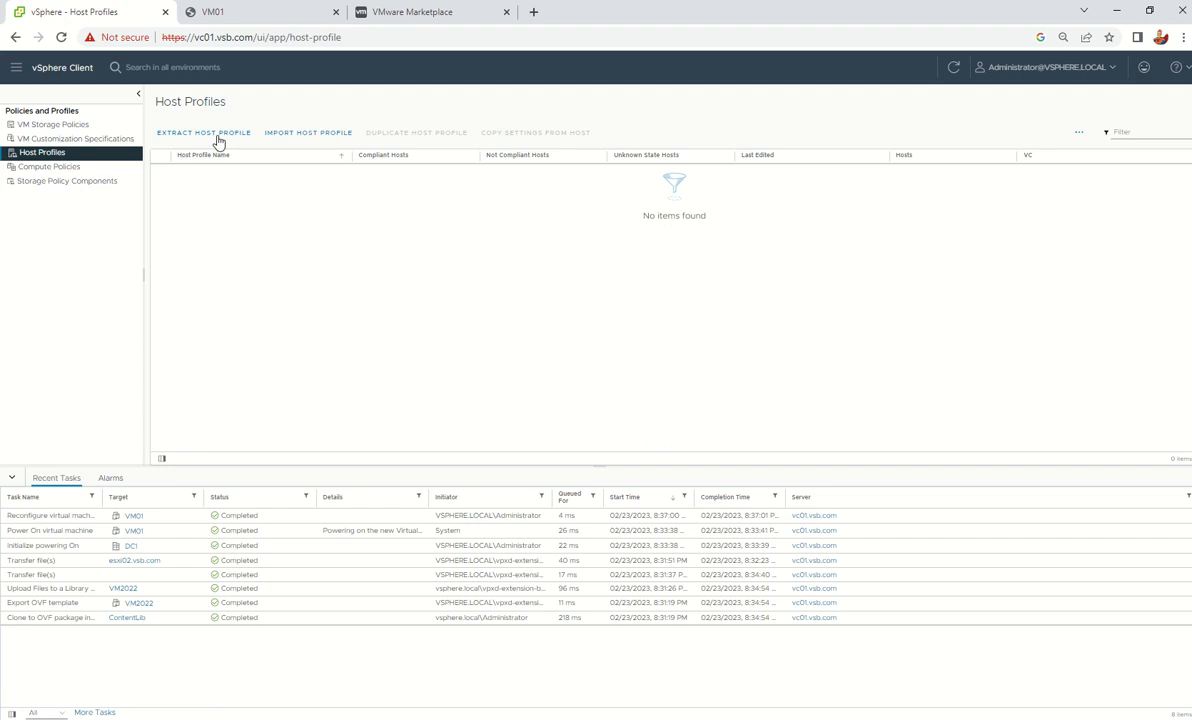
left_click(310, 141)
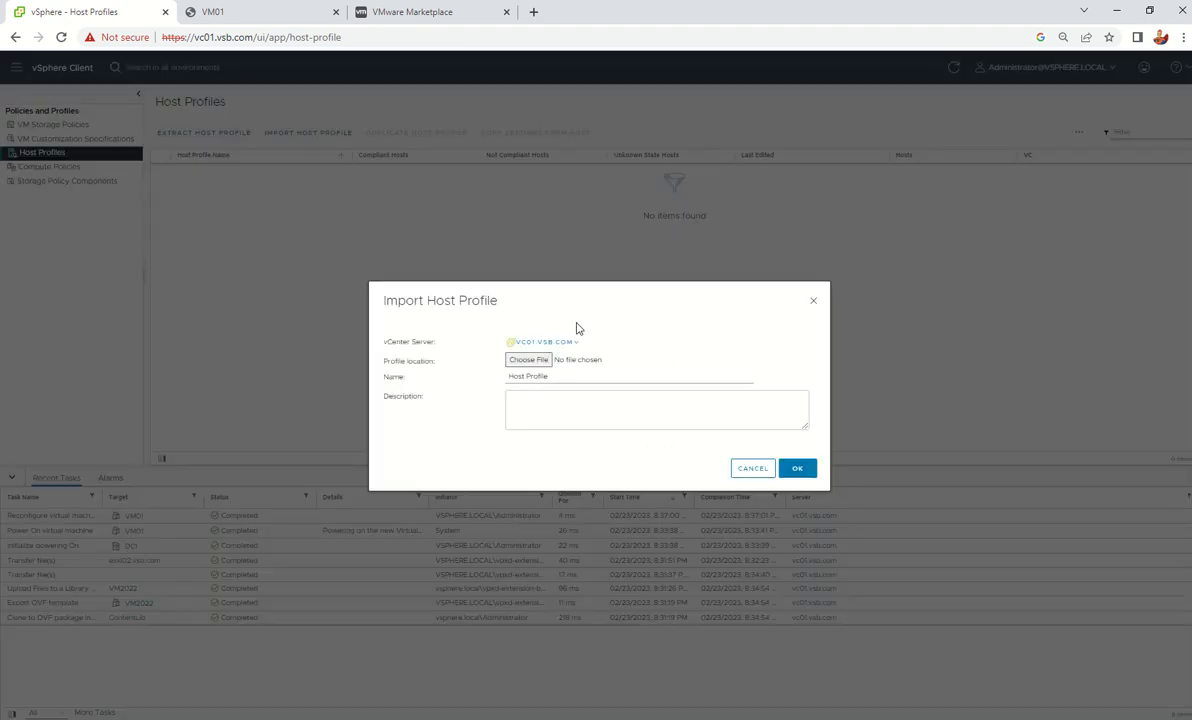
left_click(752, 466)
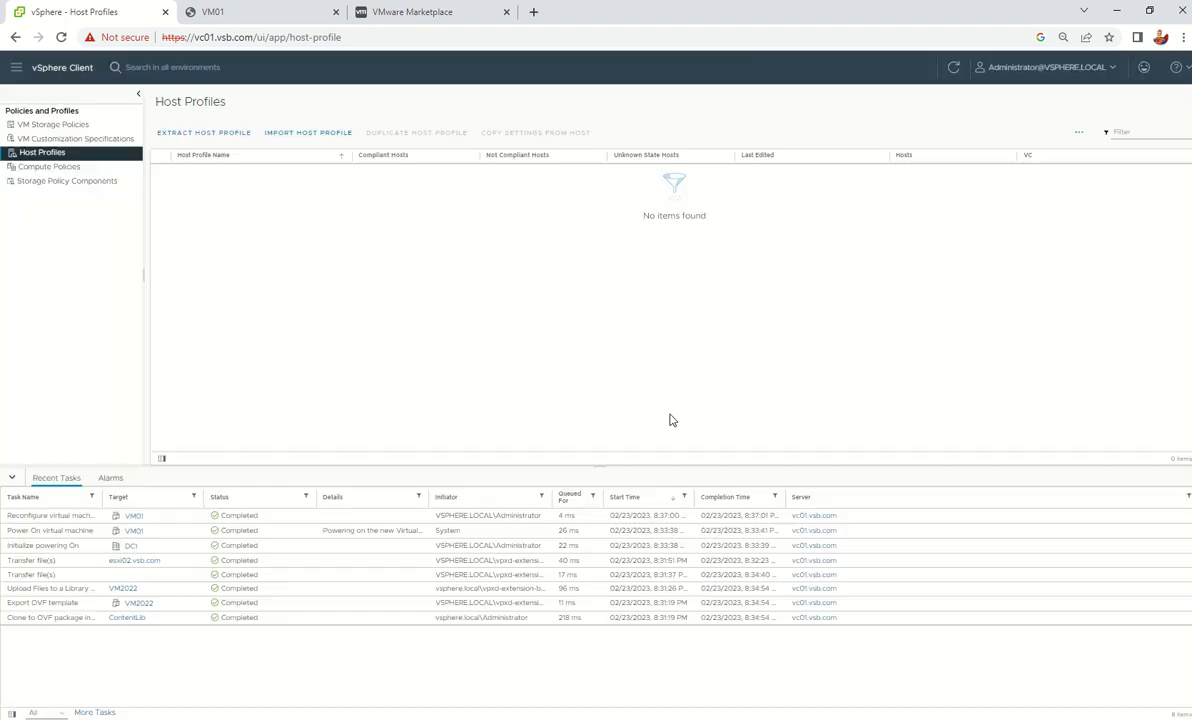
Extract a host profile named 'Host Profile01' from esxi01.vsb.com
left_click(186, 134)
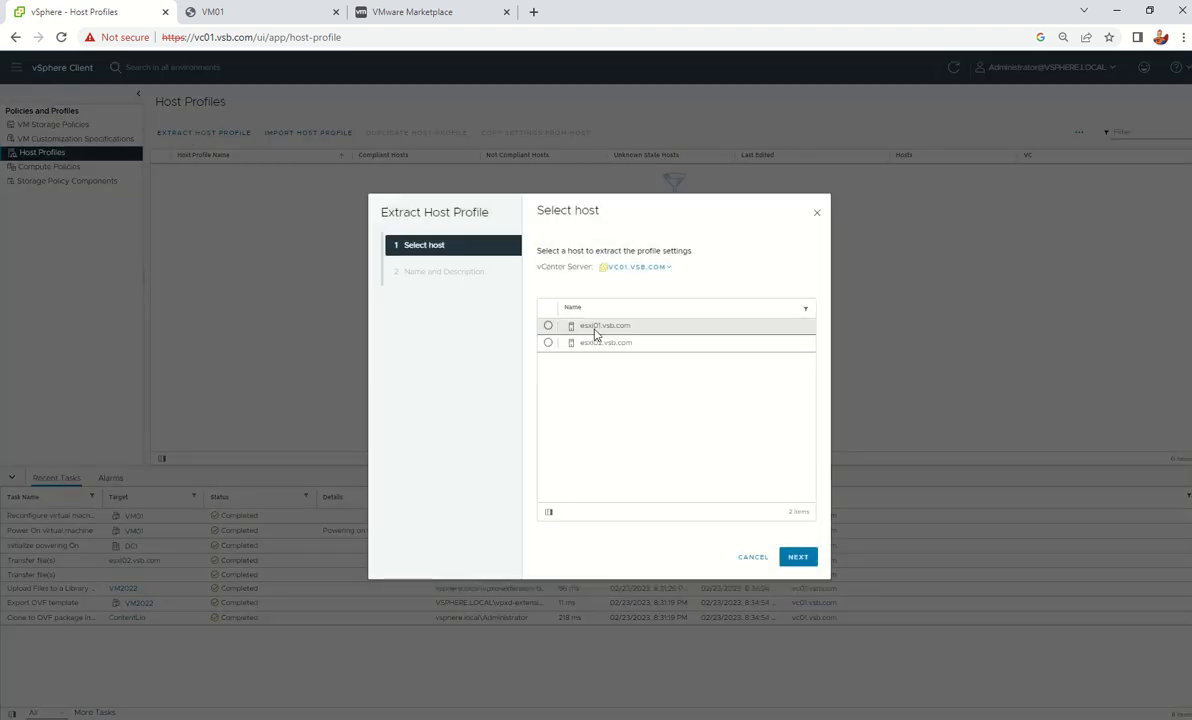
left_click(549, 327)
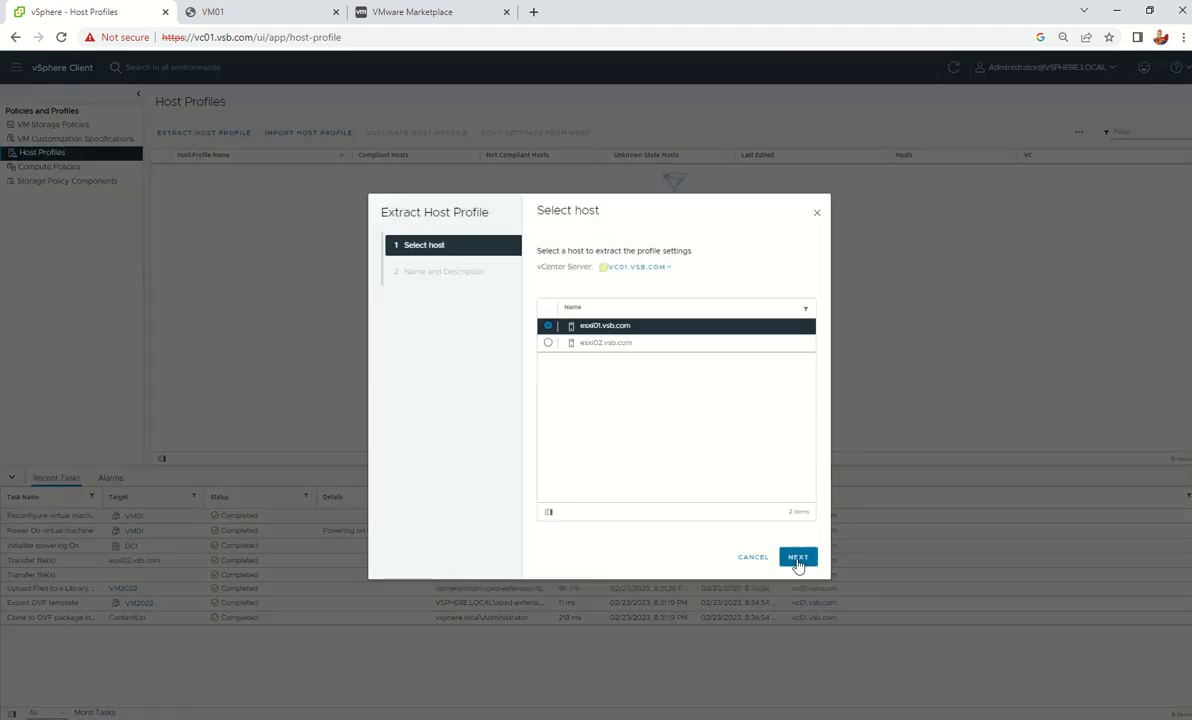
left_click(797, 557)
left_click(713, 281)
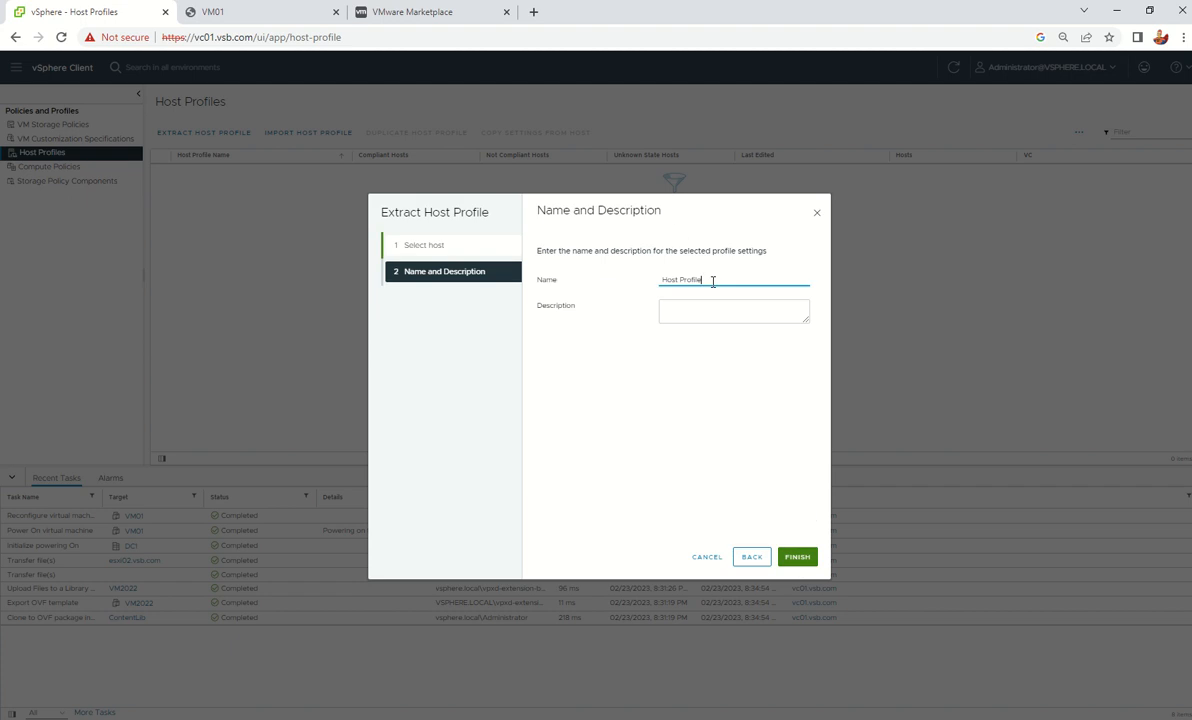
type("01")
left_click(684, 315)
left_click(797, 558)
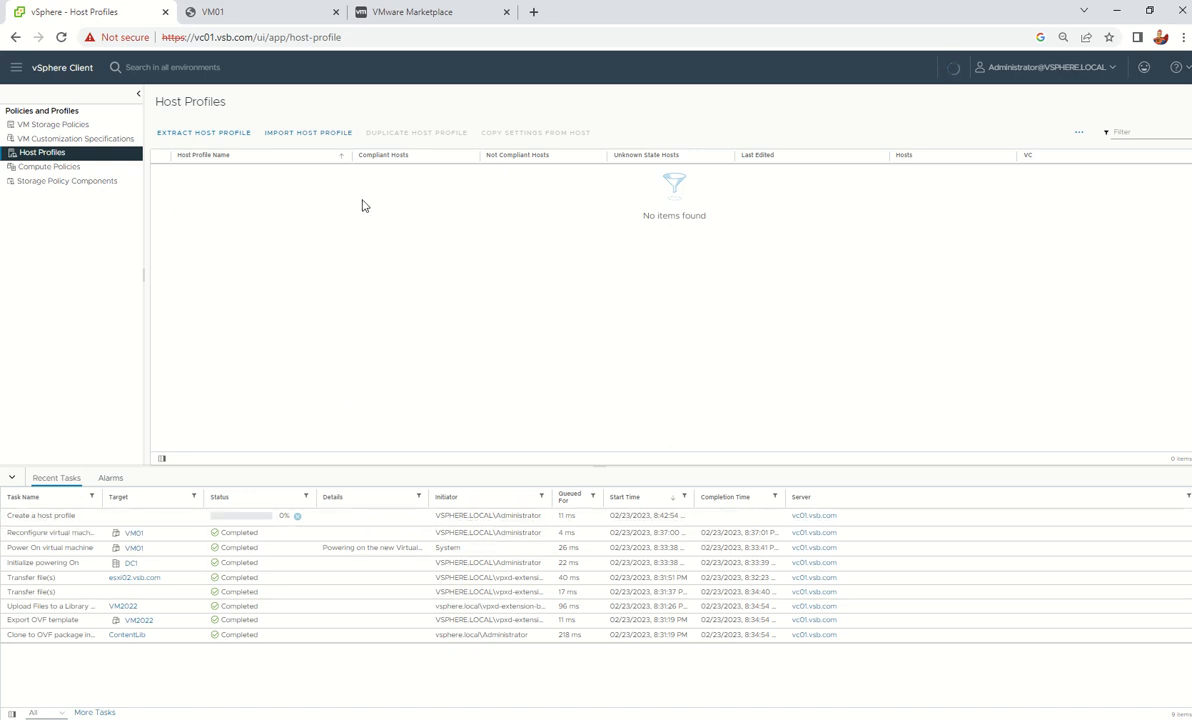
right_click(396, 305)
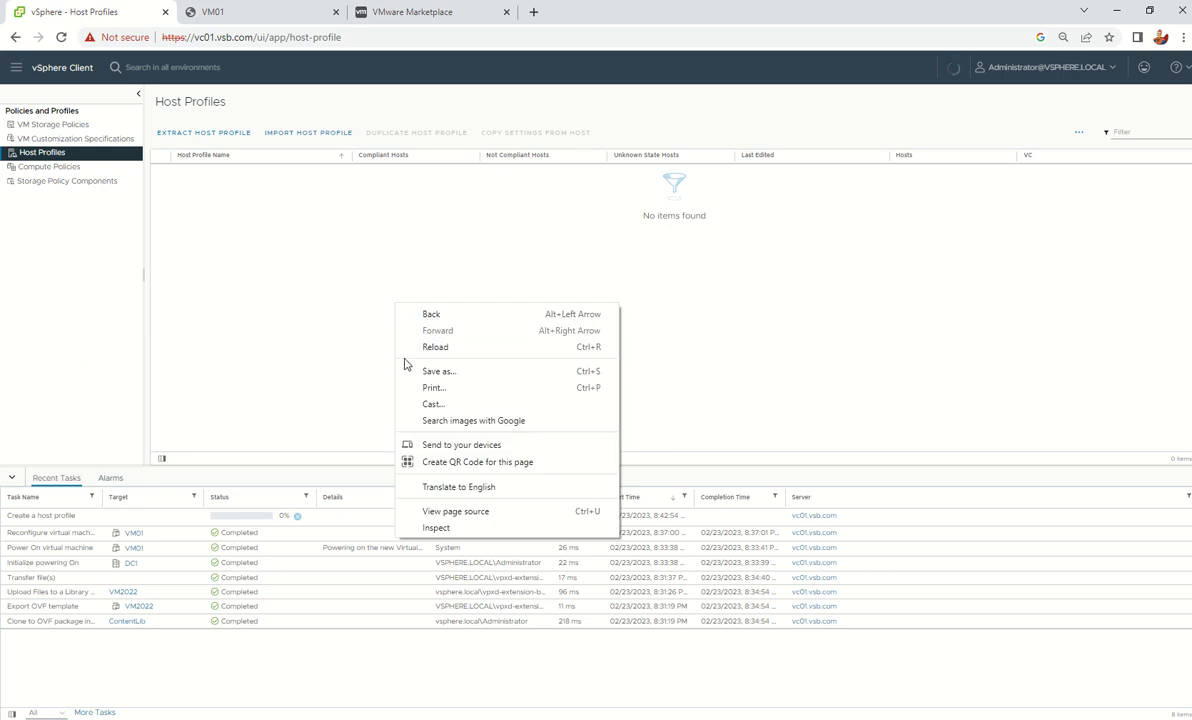
left_click(288, 246)
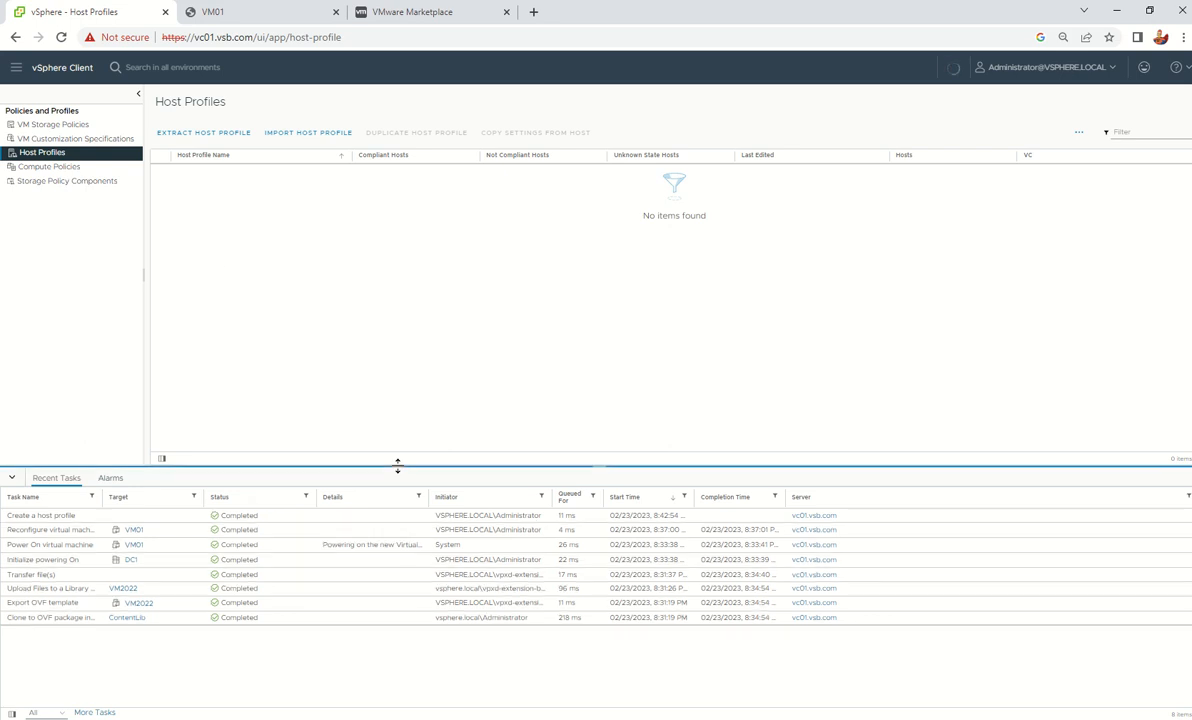
Open Host Profile01 and look at its Summary, Monitor and Configure tabs
left_click(160, 170)
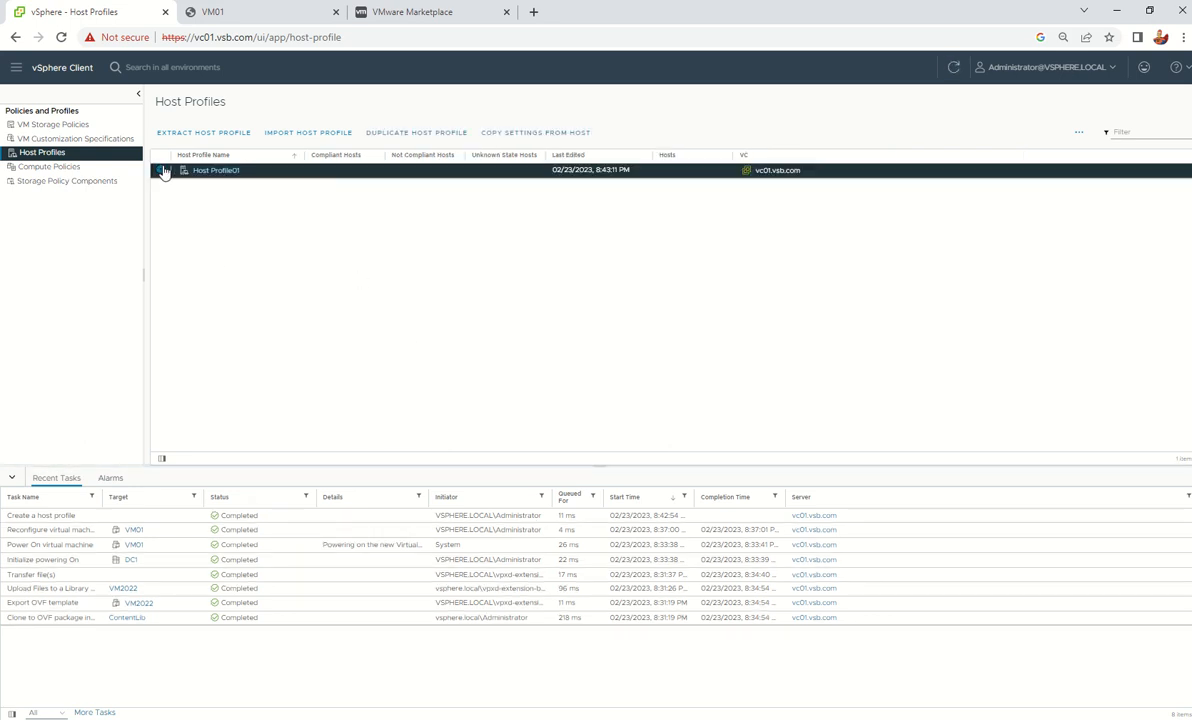
left_click(219, 172)
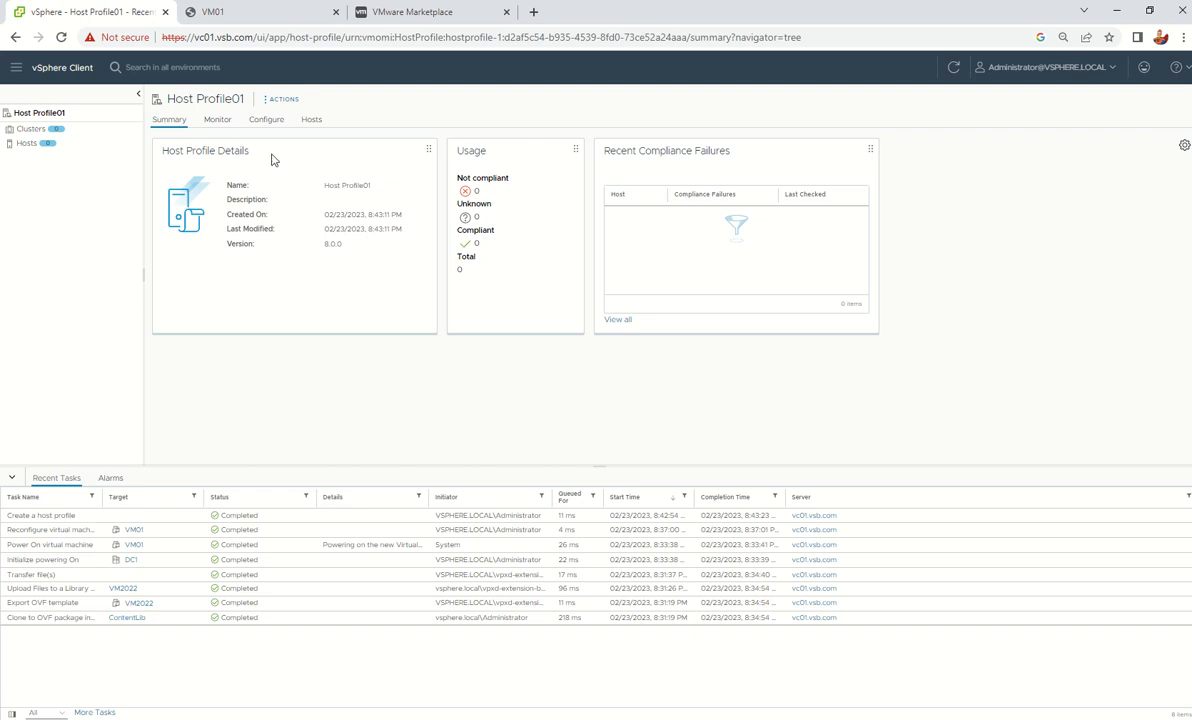
left_click(212, 119)
left_click(264, 121)
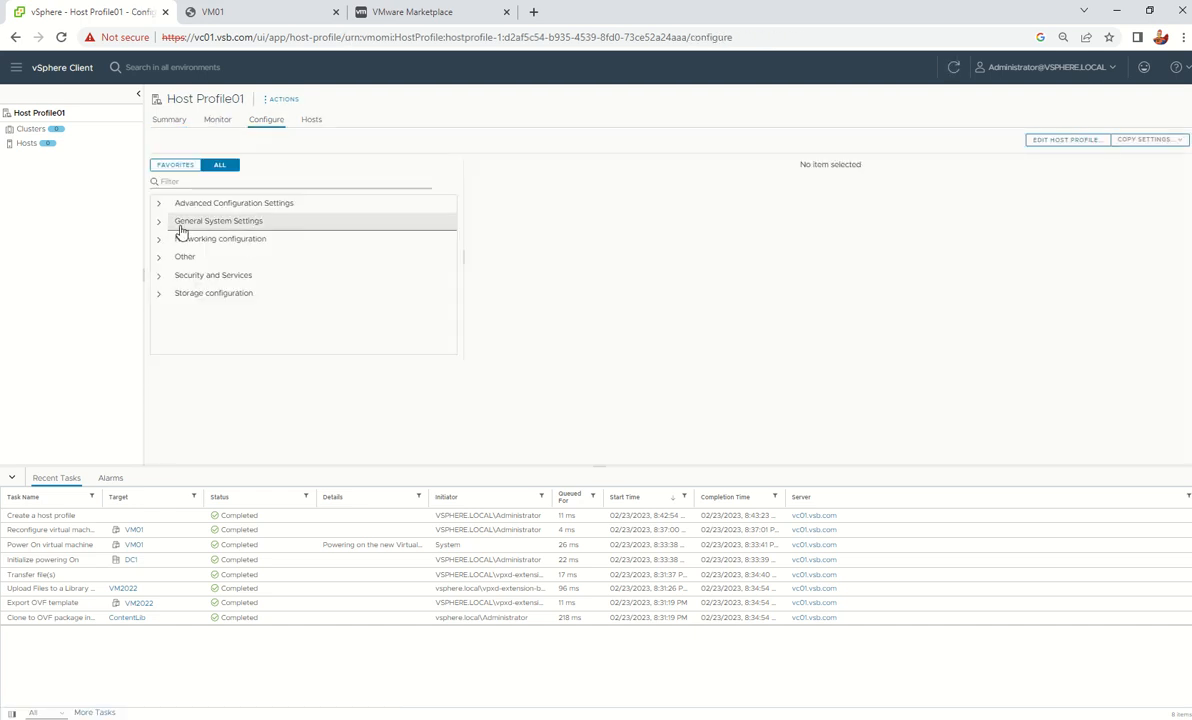
Expand Advanced Configuration, General System and Security and Services settings, then view attached hosts
left_click(158, 202)
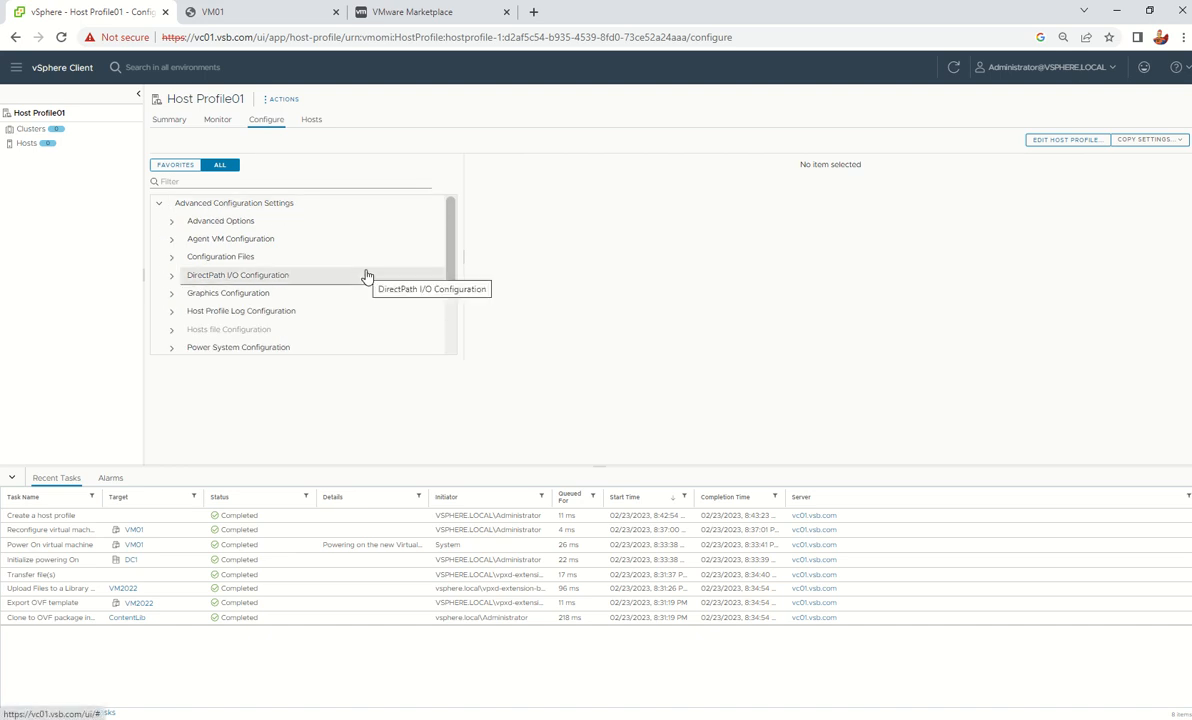
scroll(365, 274, "down", 3)
left_click(158, 272)
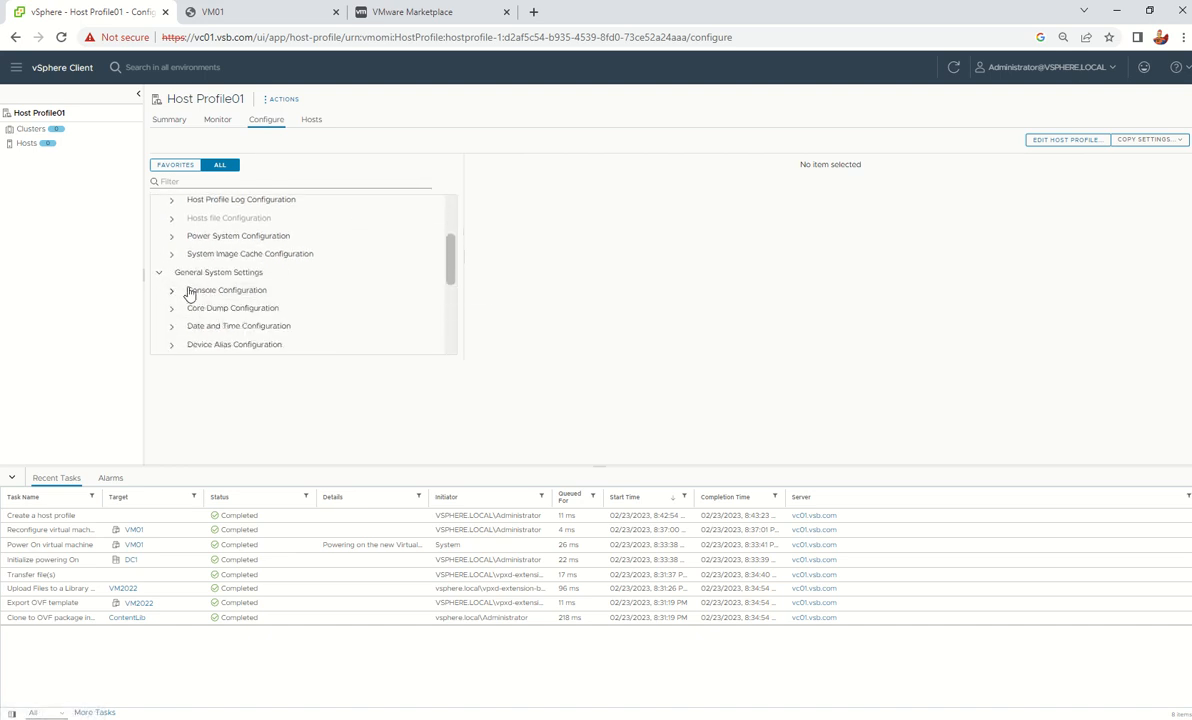
scroll(293, 285, "down", 5)
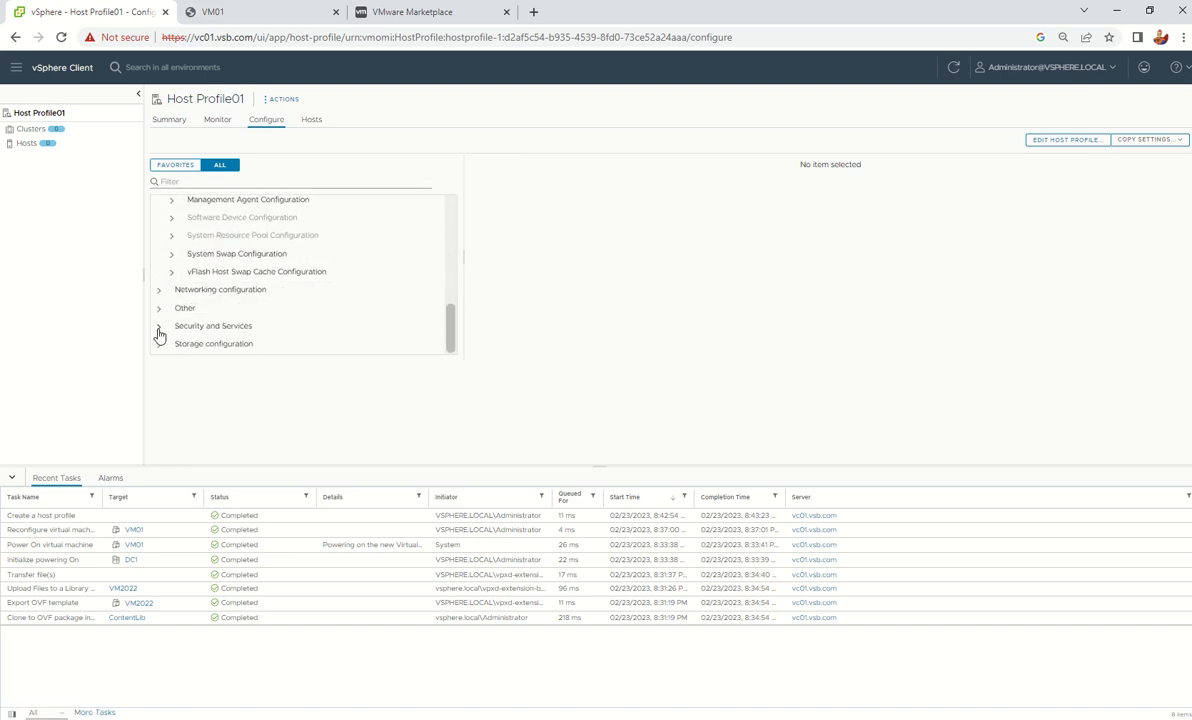
left_click(160, 327)
scroll(291, 315, "down", 3)
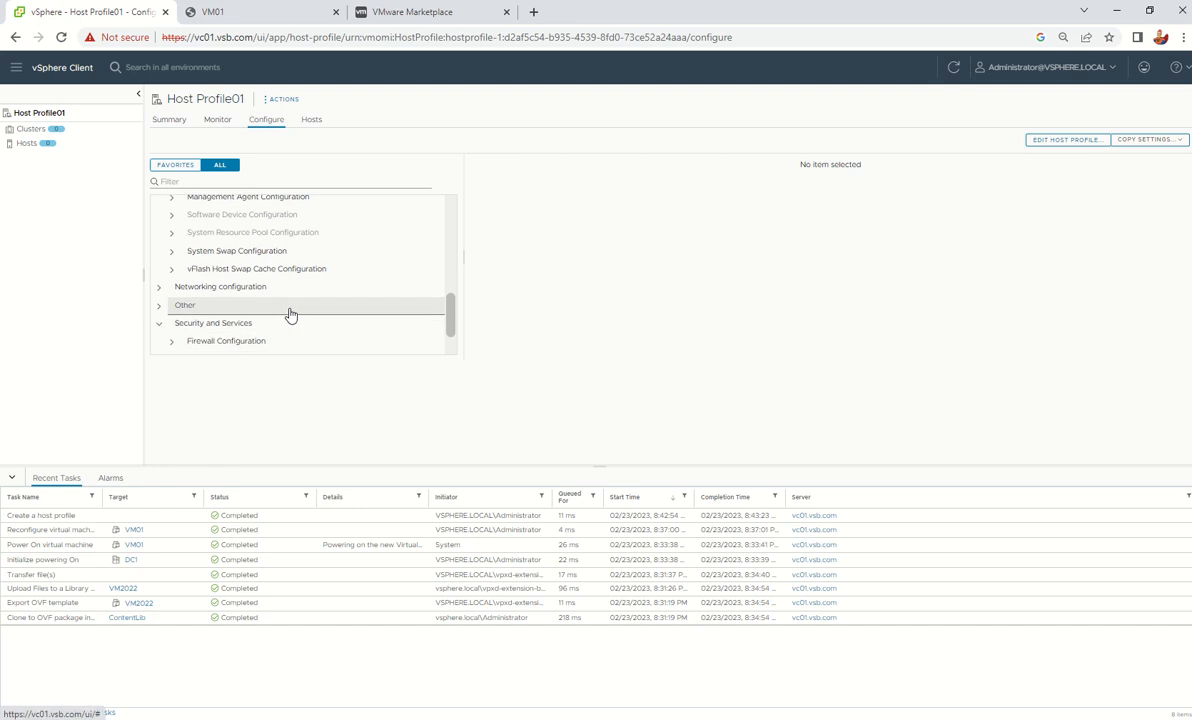
scroll(291, 315, "up", 7)
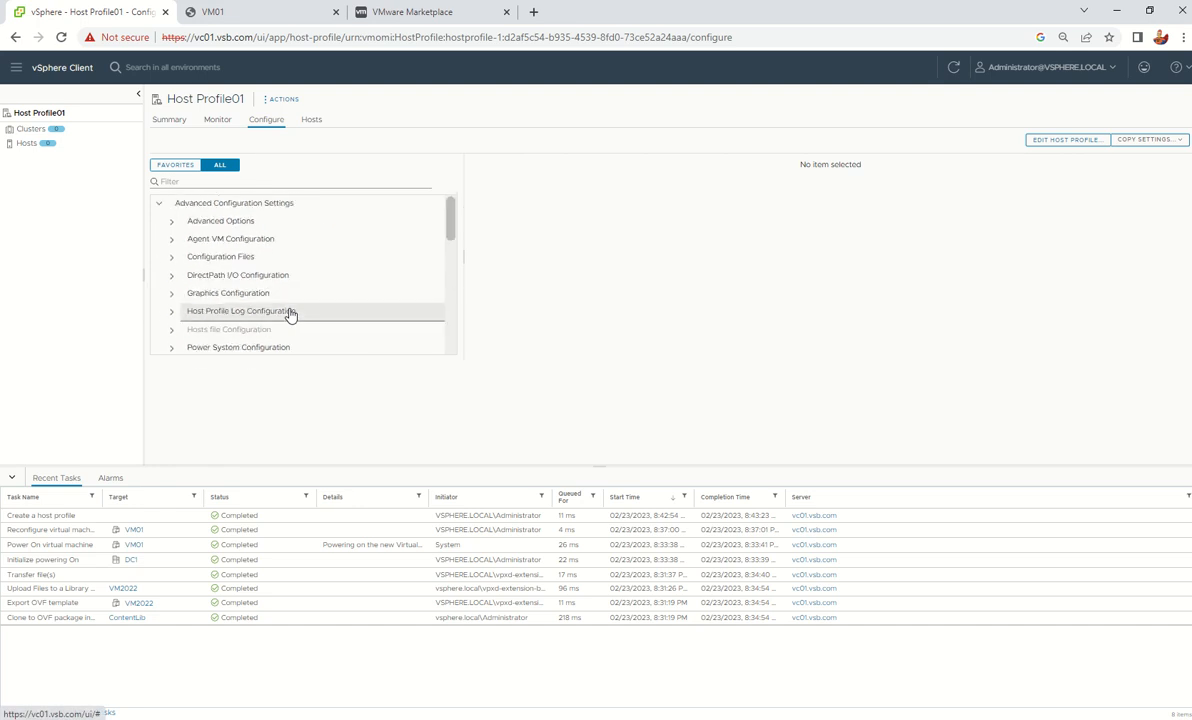
left_click(308, 121)
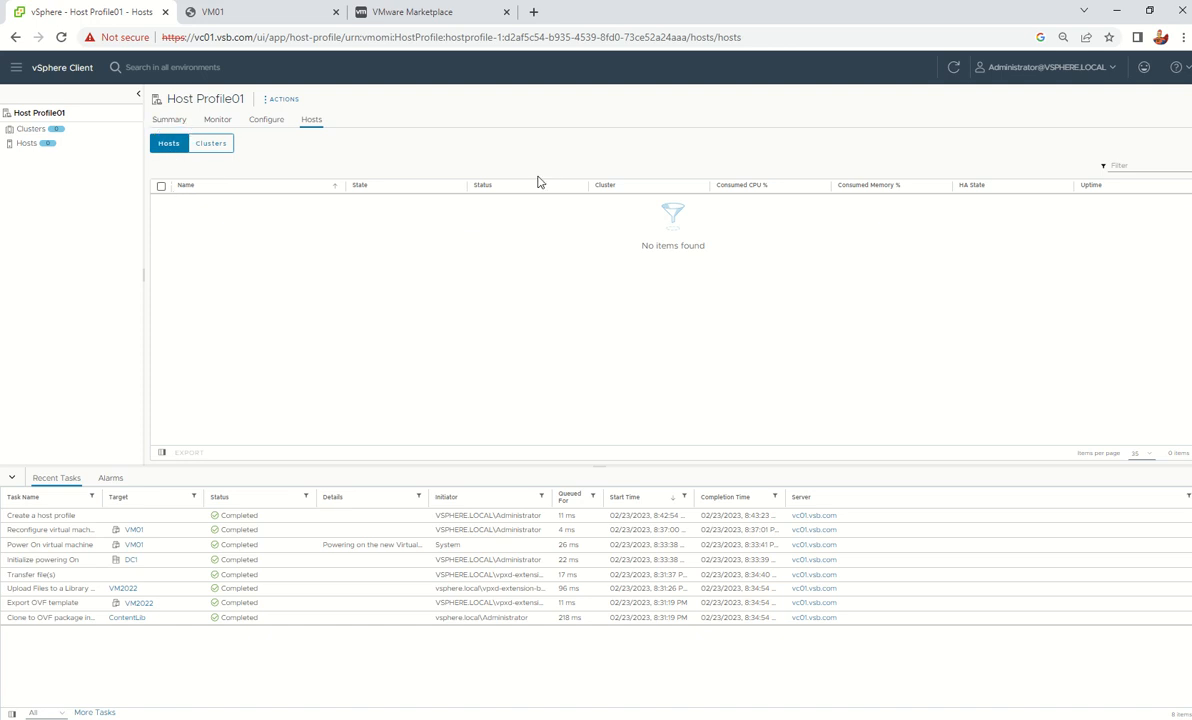
left_click(281, 102)
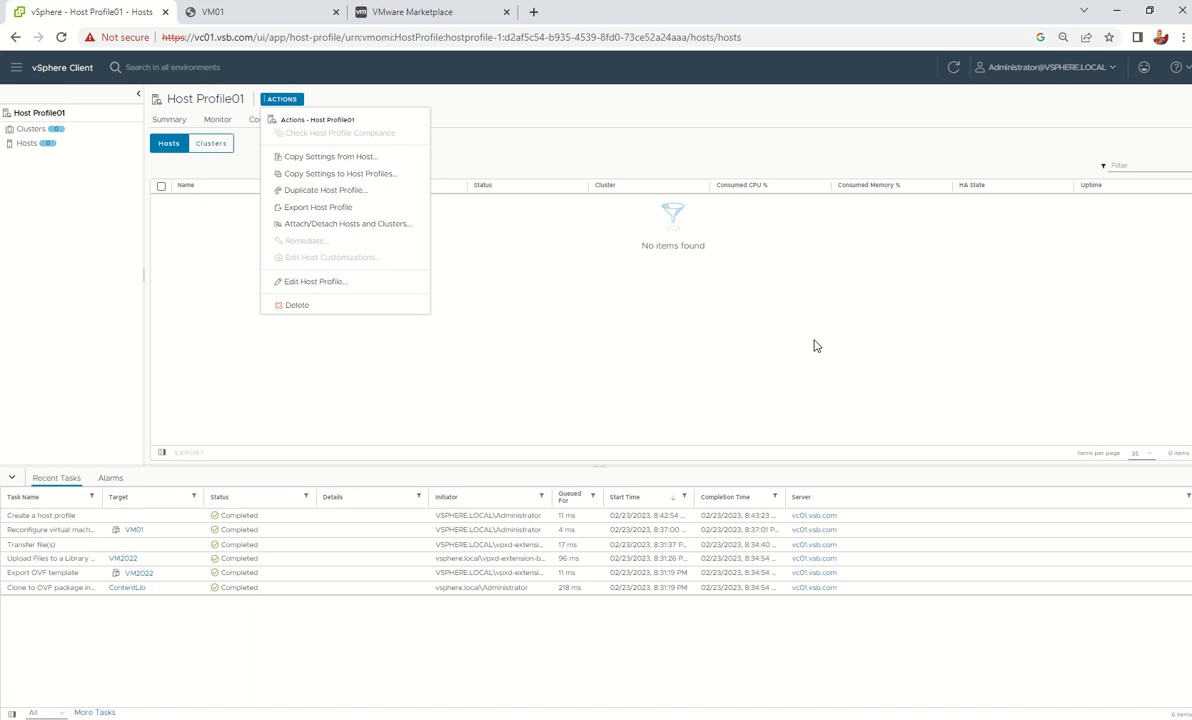
left_click(740, 310)
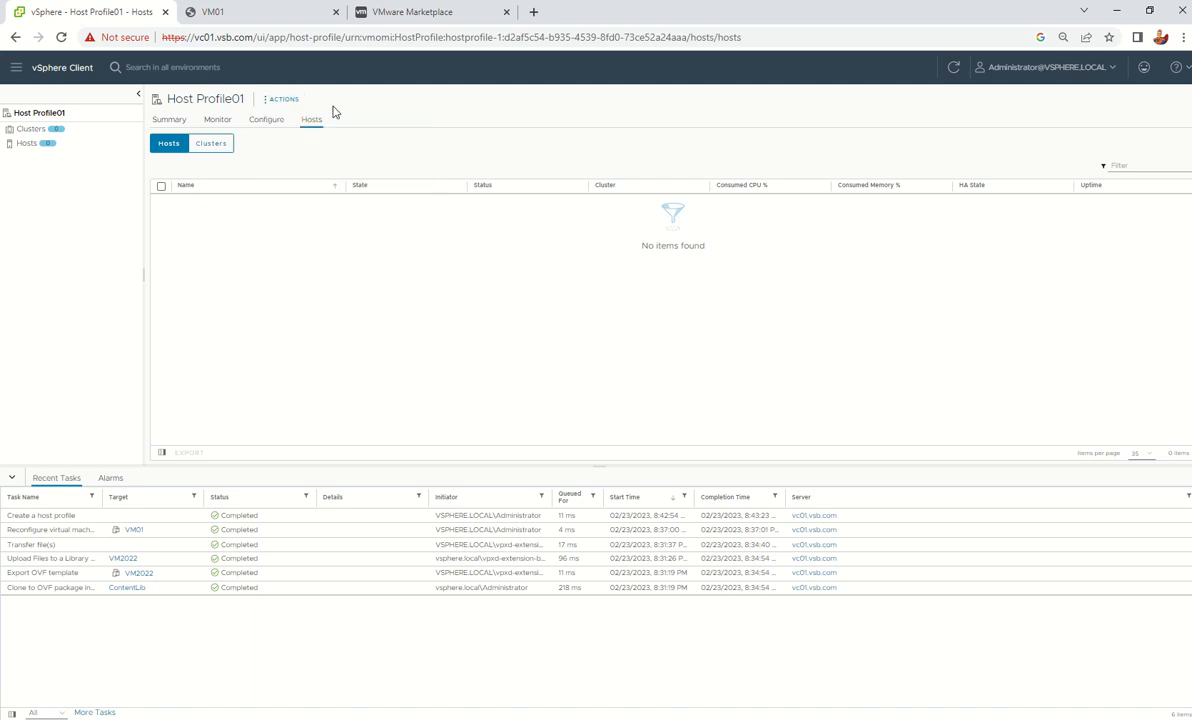